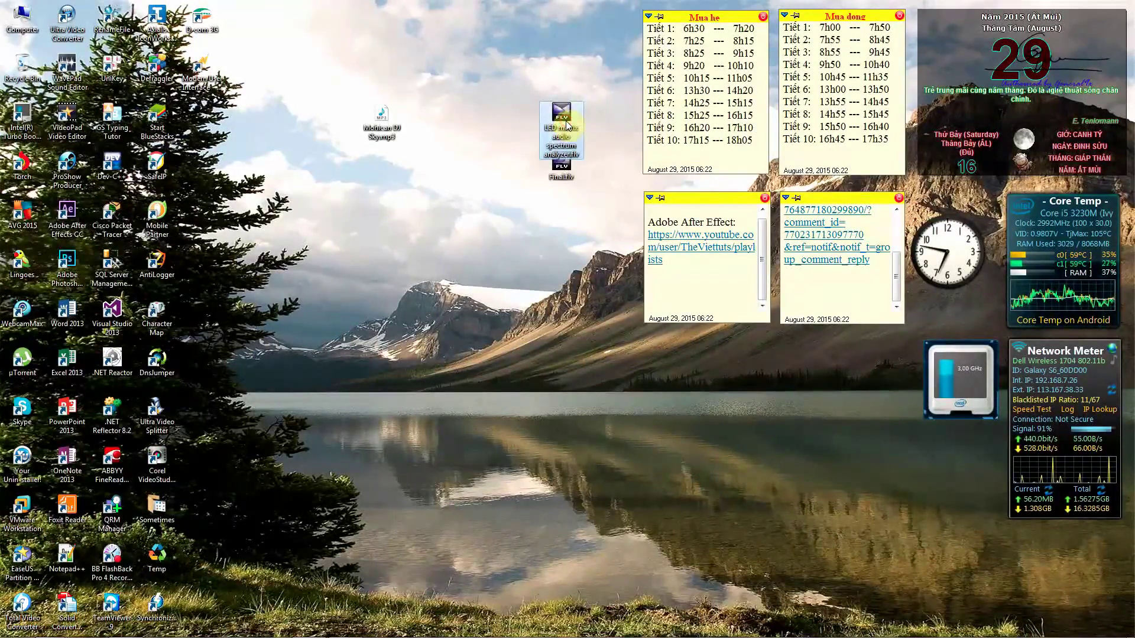
Watch the LED matrix spectrum analyzer reference video and the Final.flv result, then close the player.
left_click(560, 138)
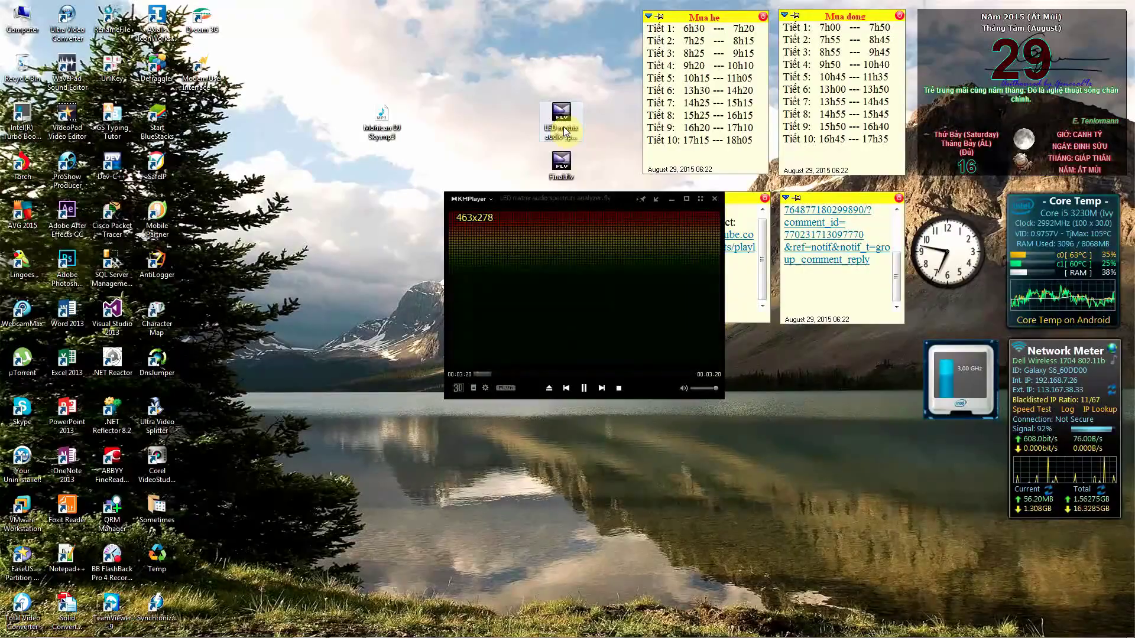
key("Return")
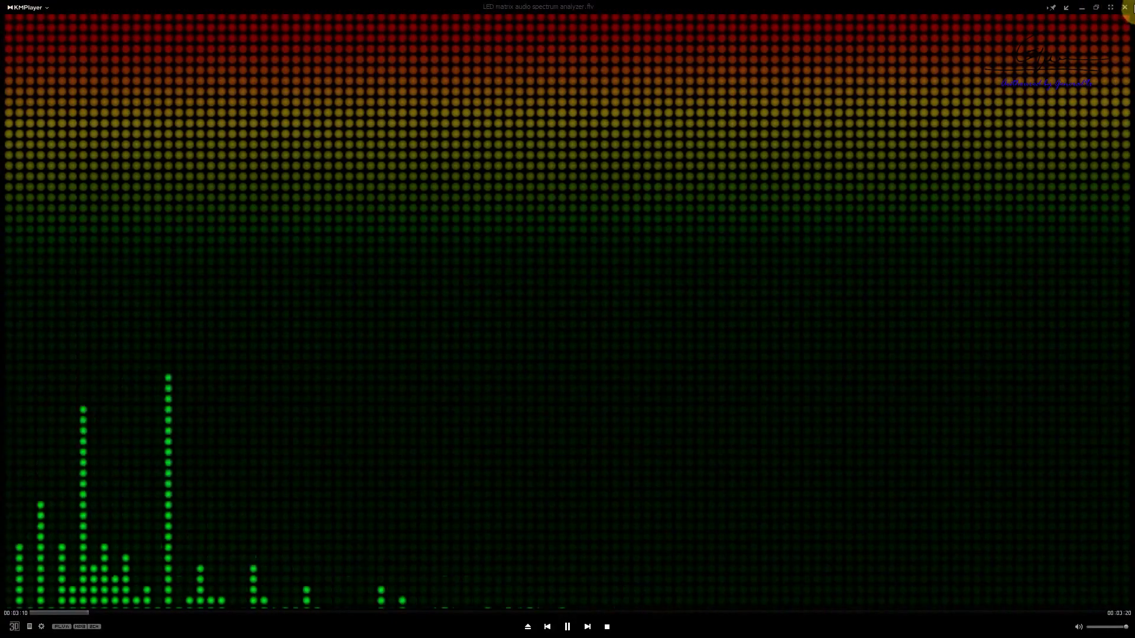
left_click(1125, 8)
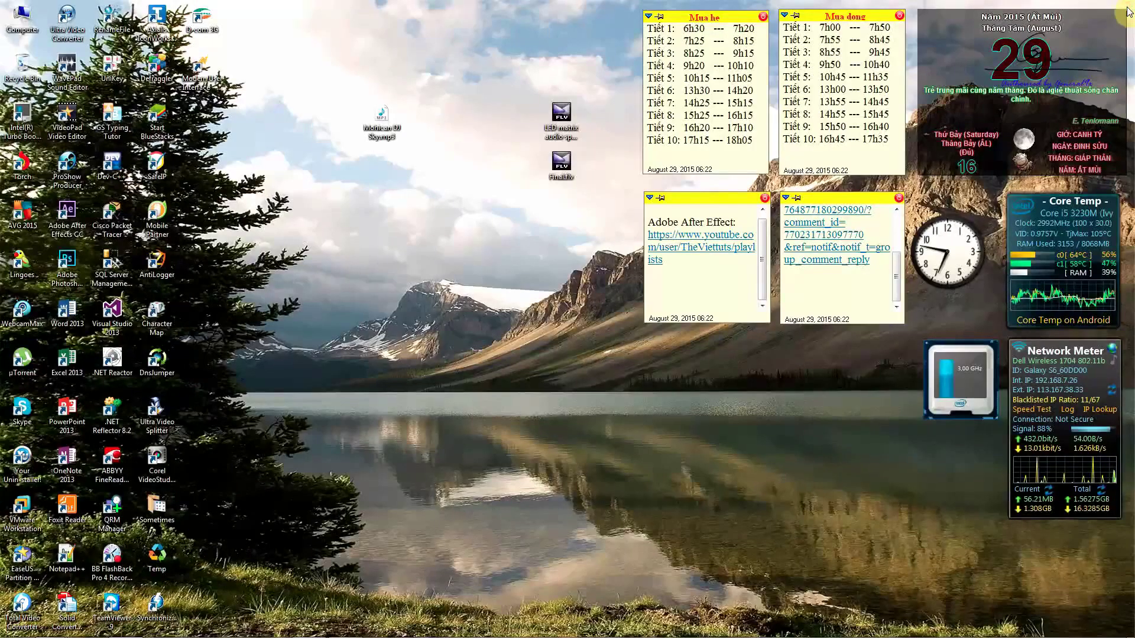
left_click(559, 118)
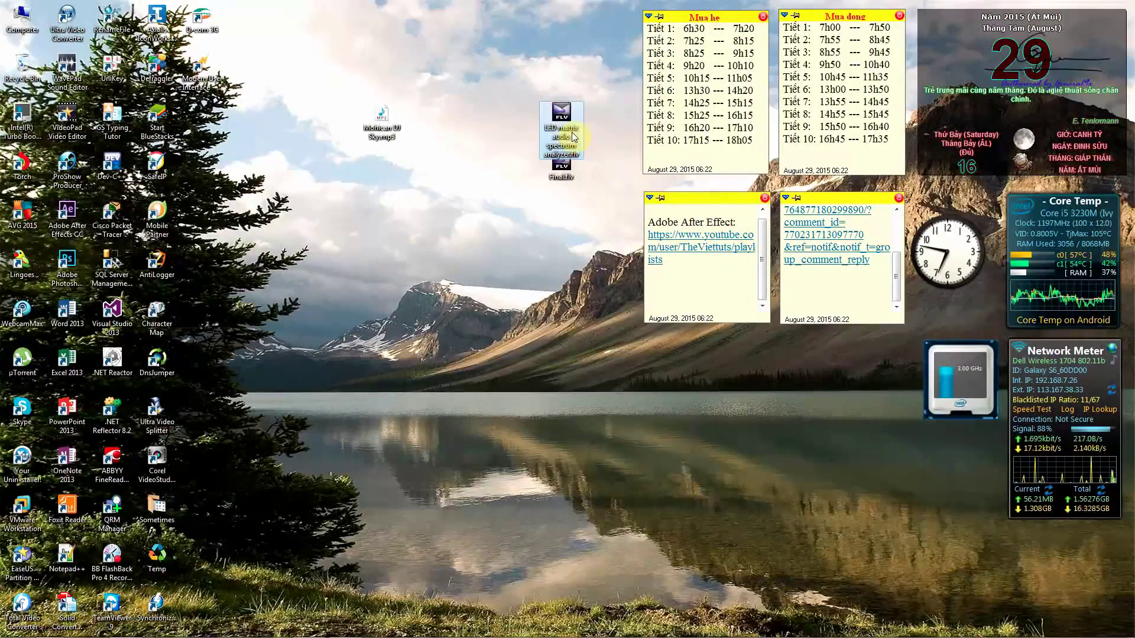
left_click(557, 168)
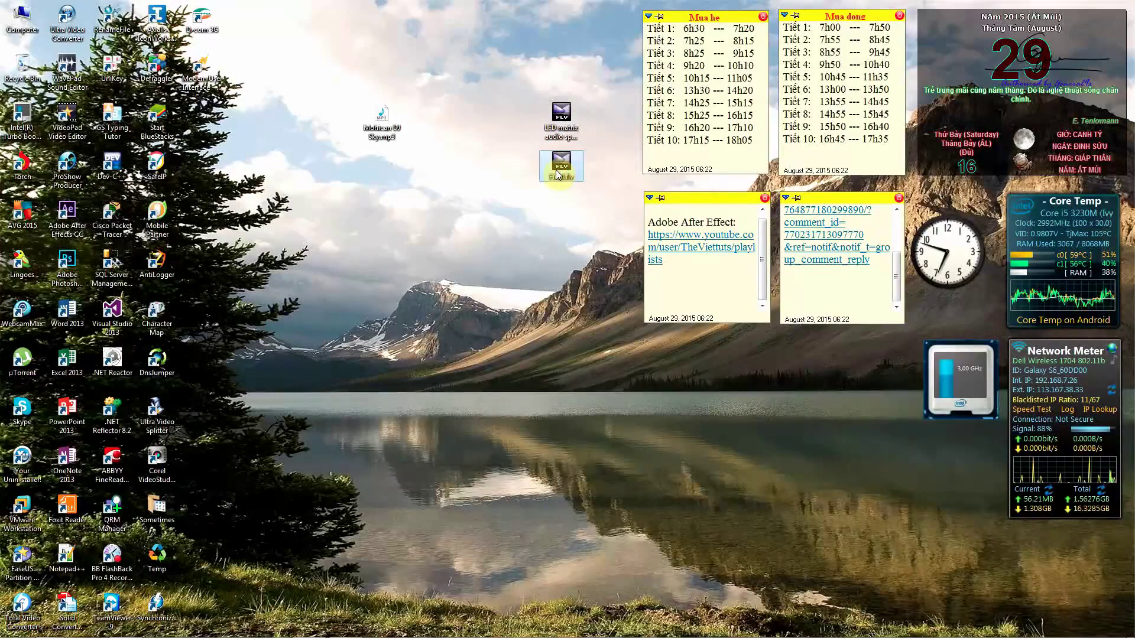
double_click(557, 170)
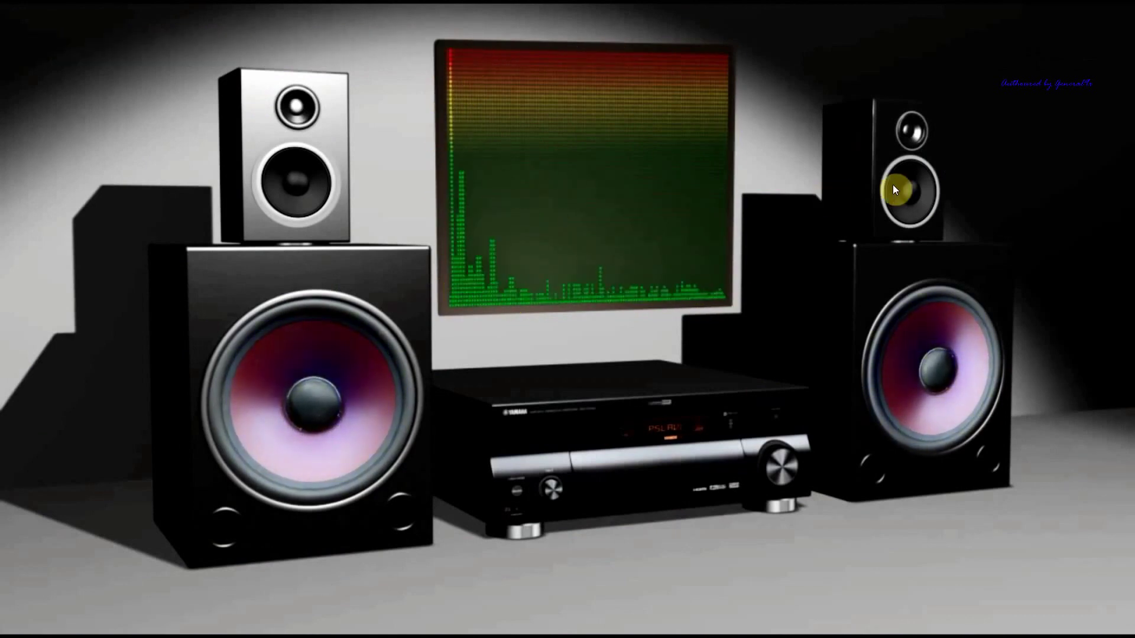
mouse_move(1126, 7)
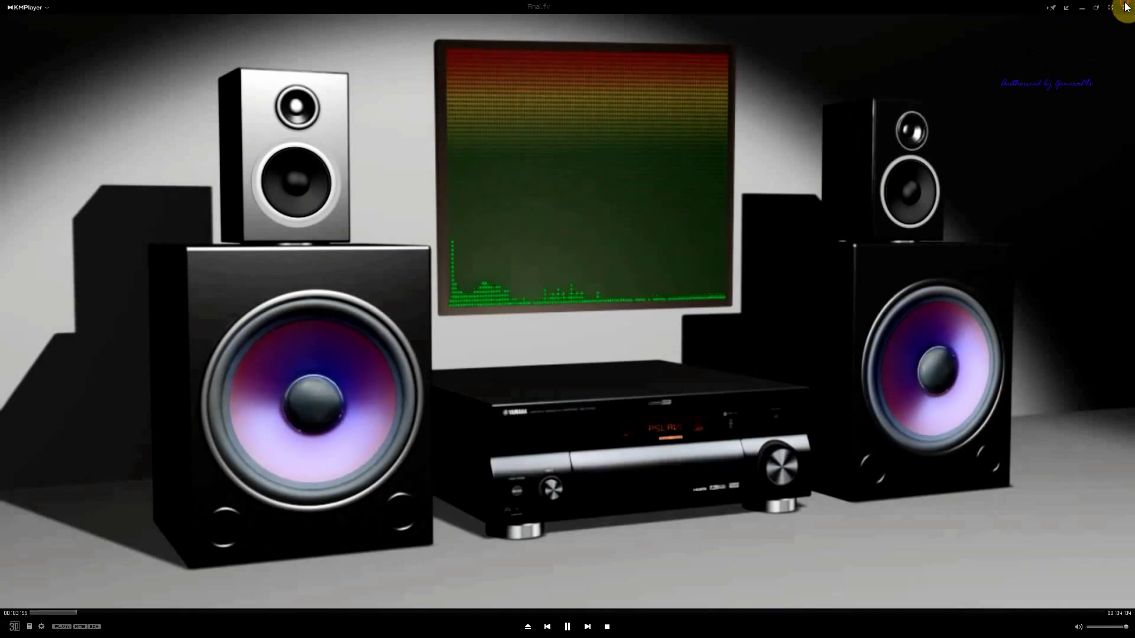
left_click(1126, 7)
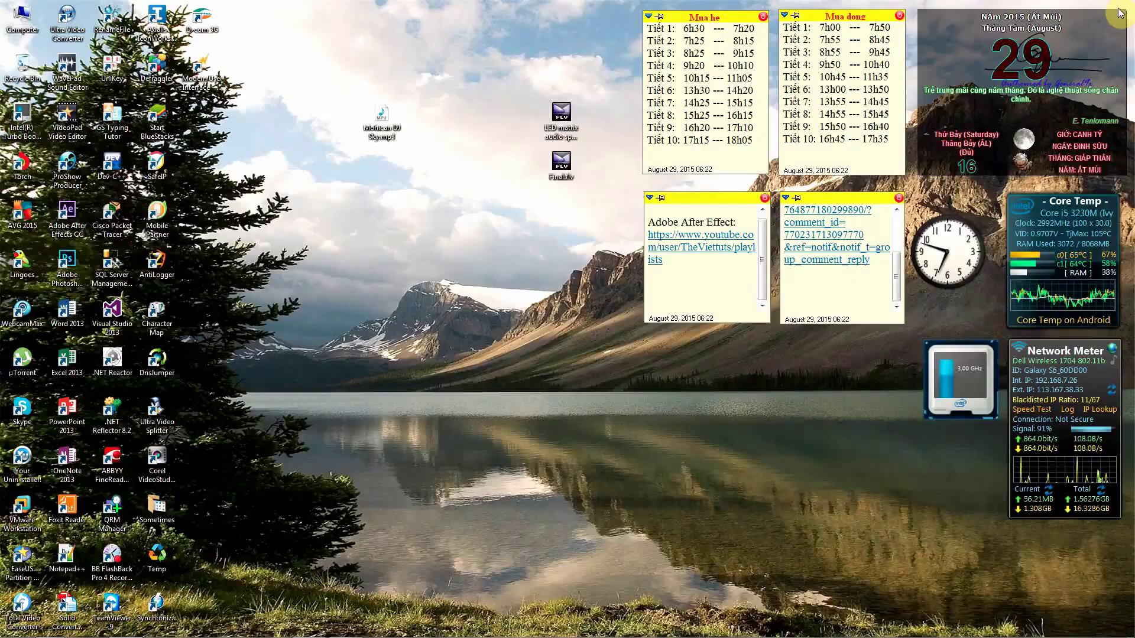
Select Mohican DJ Sky.mp3 on the desktop and launch Adobe After Effects from its shortcut.
left_click(378, 138)
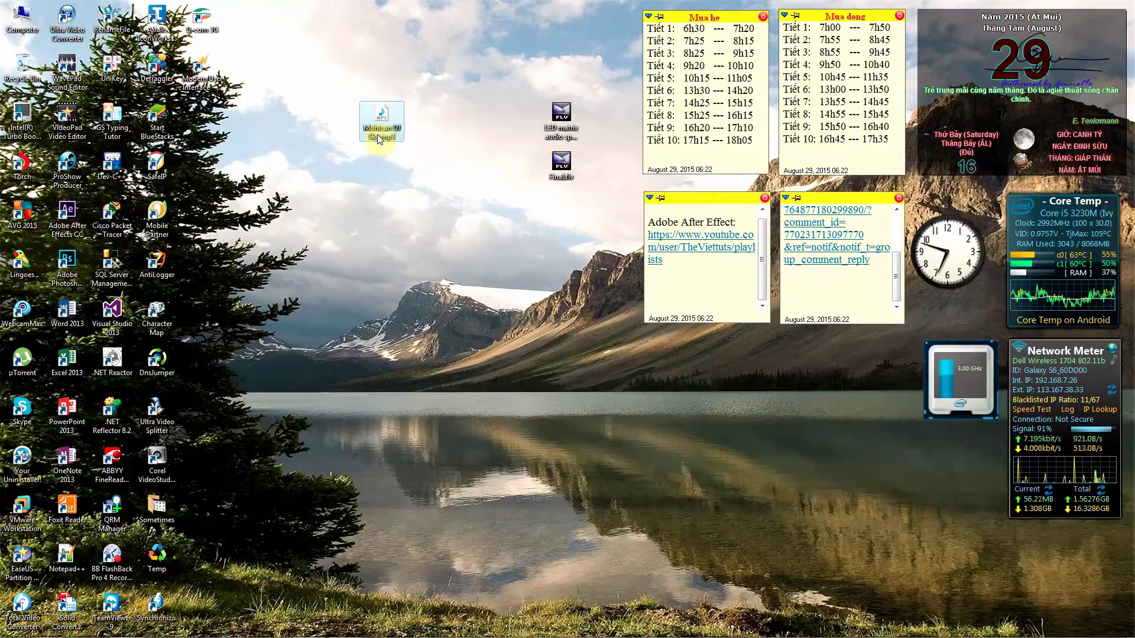
mouse_move(376, 131)
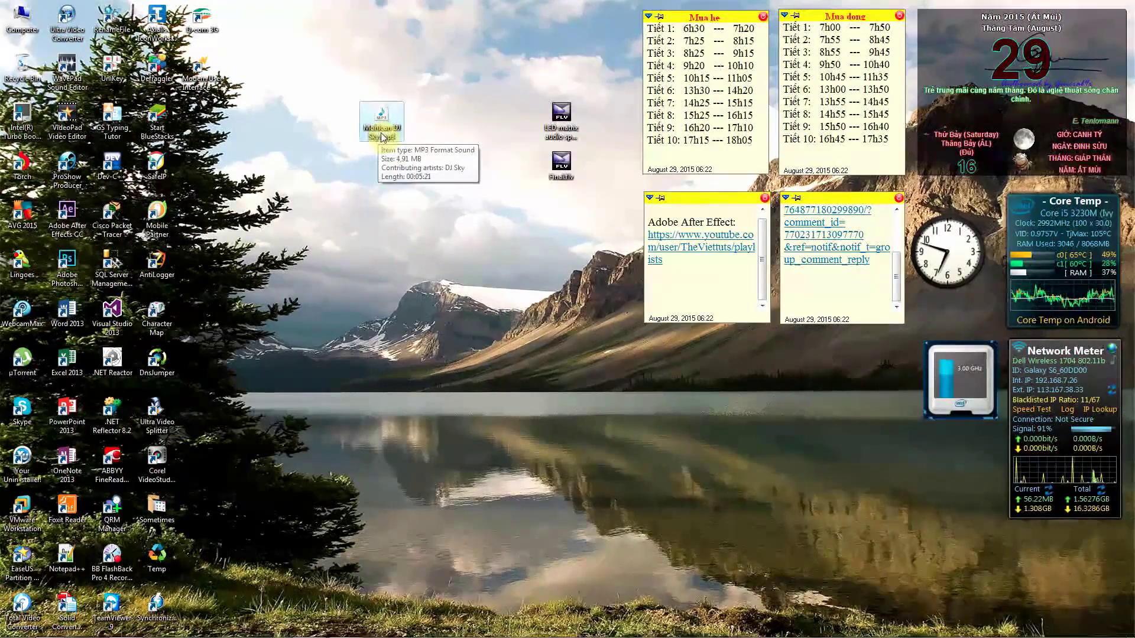
double_click(69, 231)
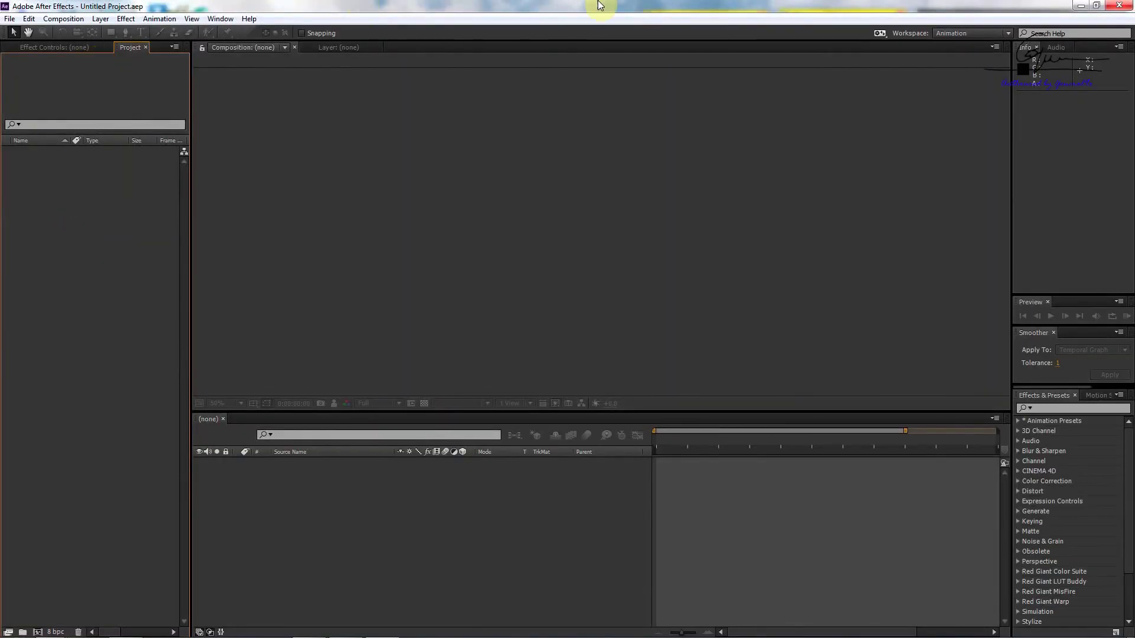
Import Mohican DJ Sky.mp3 into the Project panel and create a new composition from it.
left_click(1095, 5)
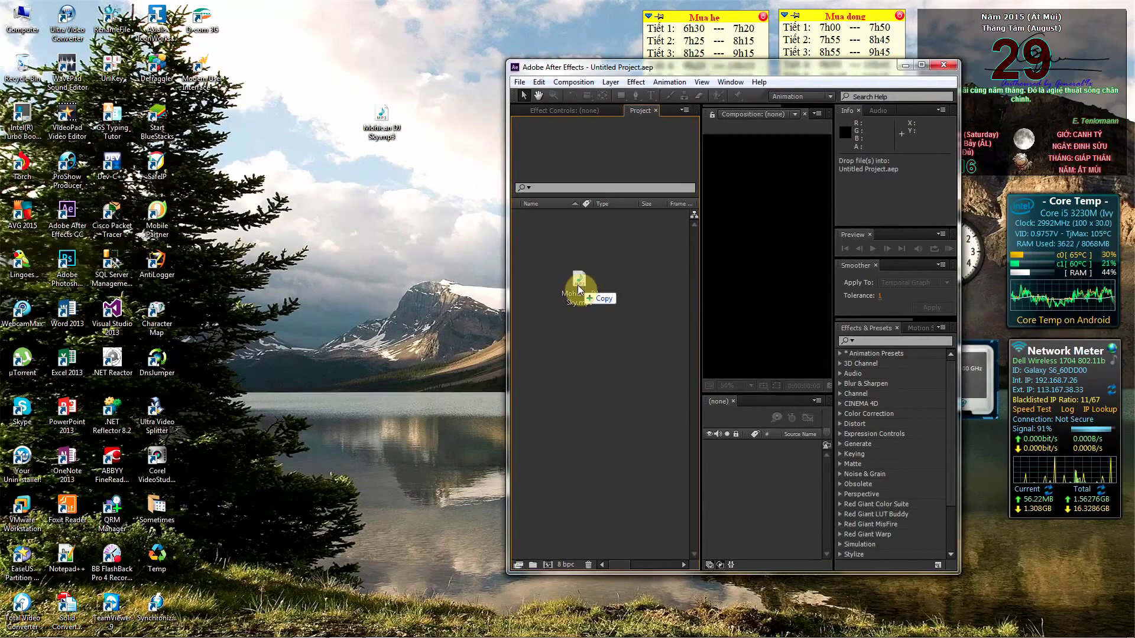
left_click_drag(381, 122, 579, 290)
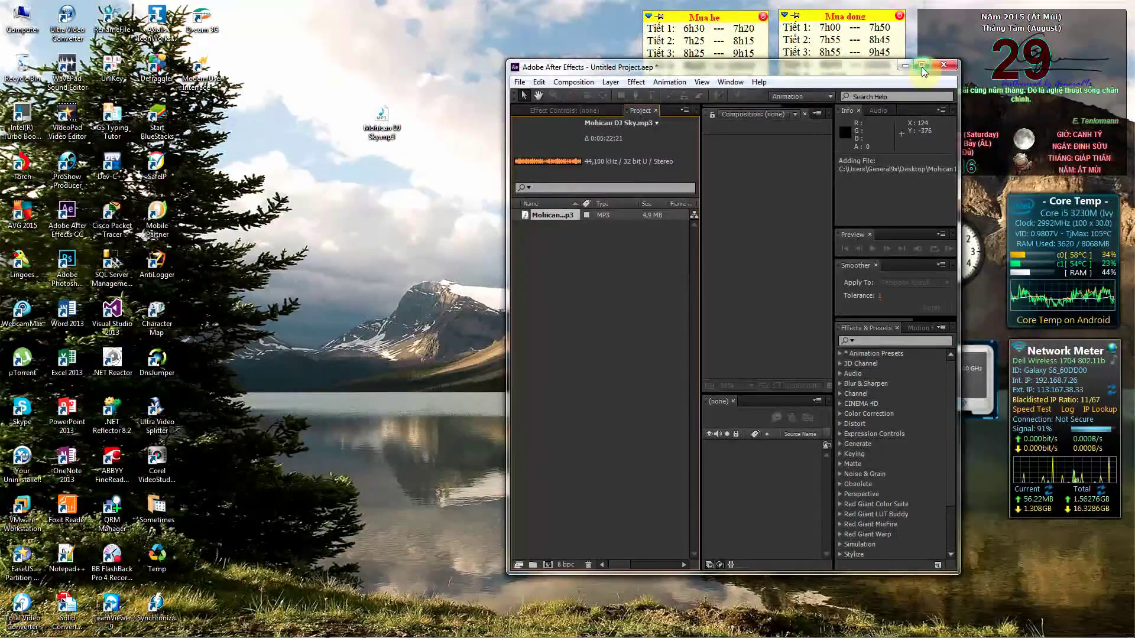
left_click(920, 65)
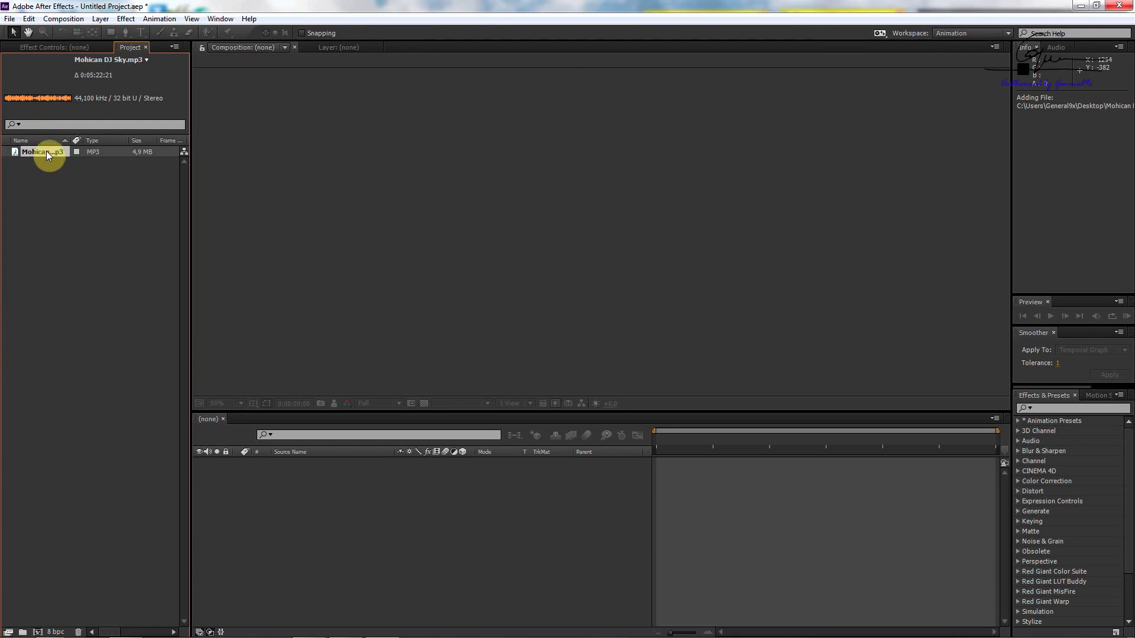
left_click_drag(47, 153, 60, 495)
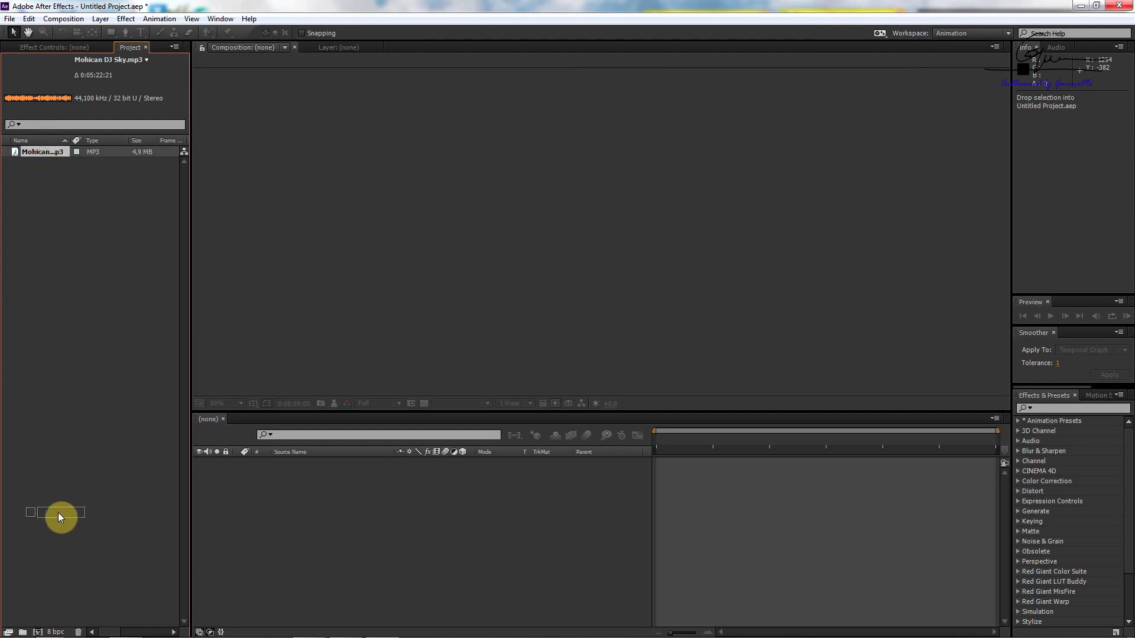
left_click_drag(35, 621, 36, 633)
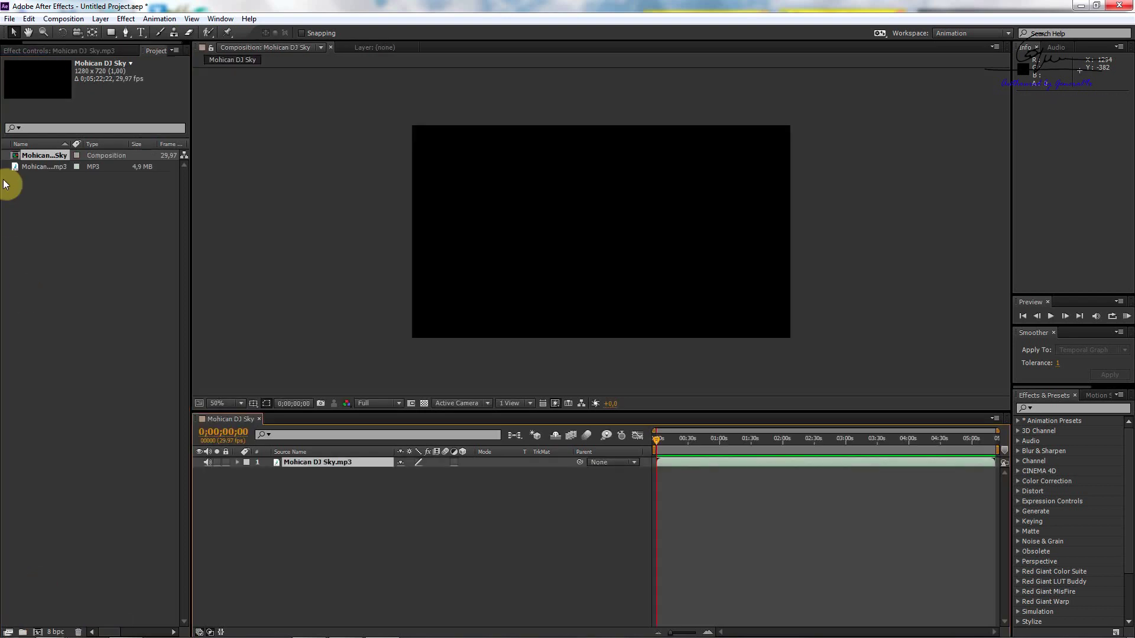
Rename the Mohican DJ Sky composition to LED Matrix.
left_click(26, 168)
left_click(30, 157)
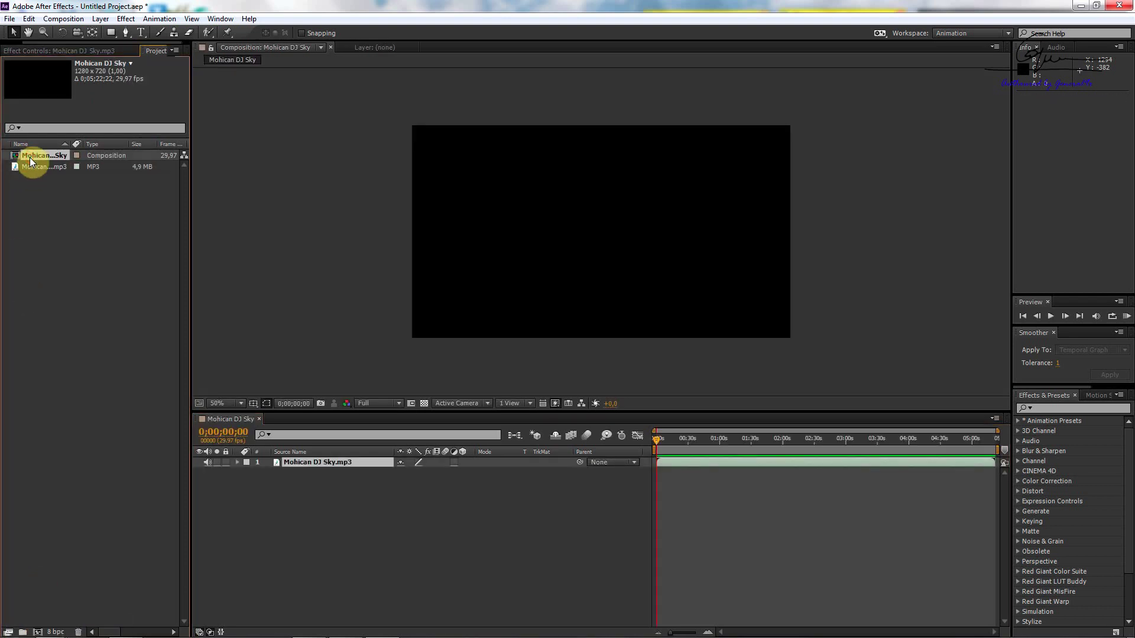
key("Return")
type("Le")
key("Caps_Lock")
type("ED Matrix")
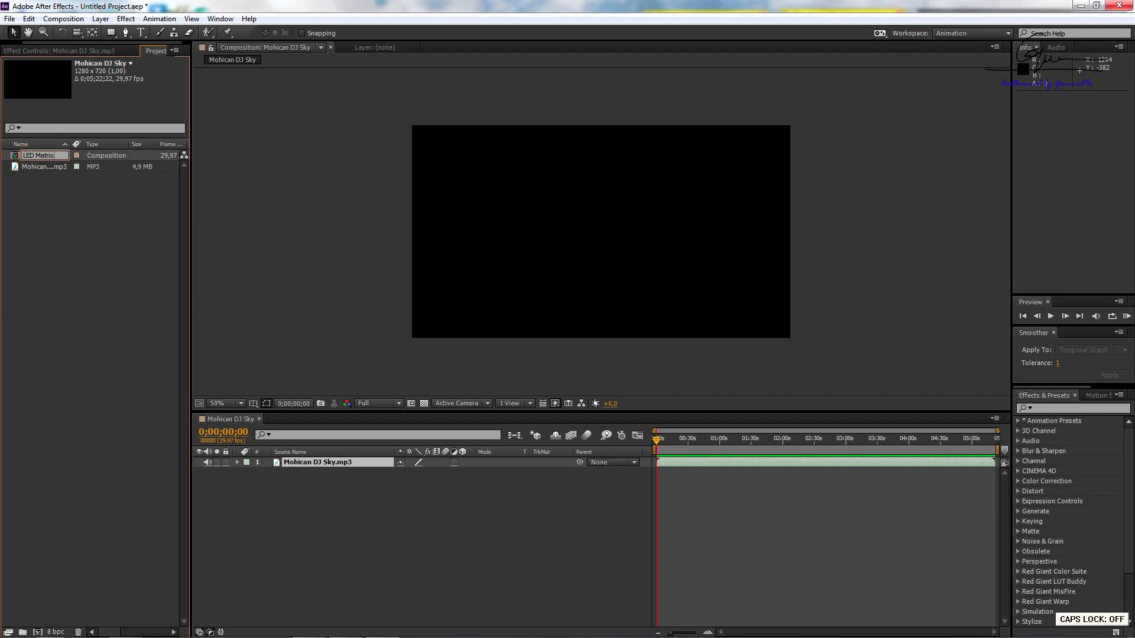
key("Return")
left_click(30, 157)
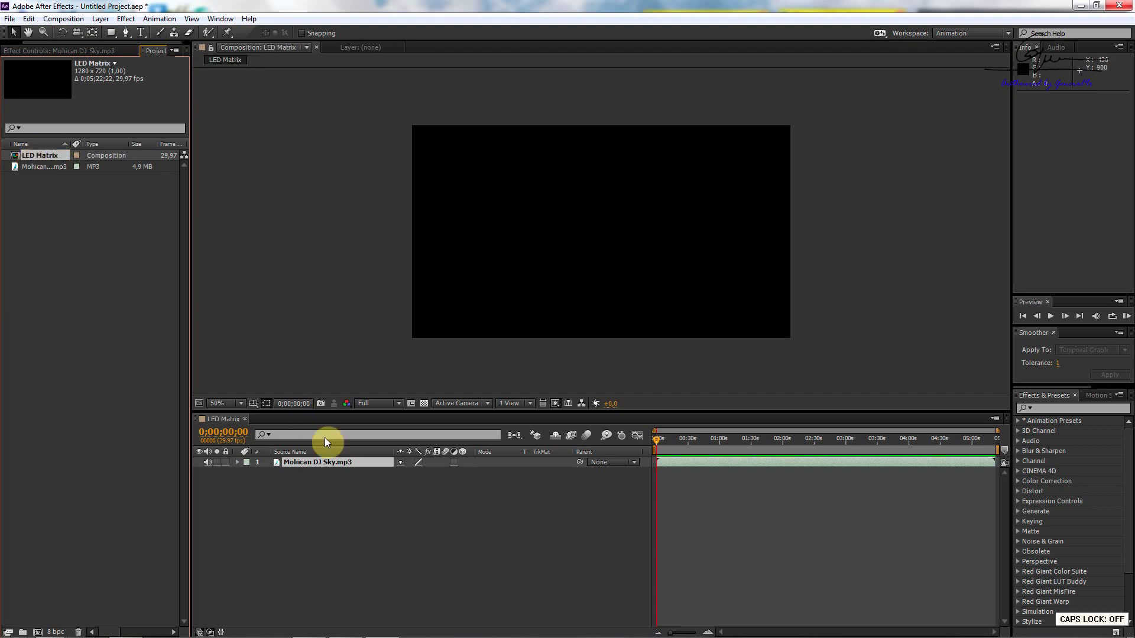
Confirm the 1280×720 composition settings, then delete the Mohican DJ Sky.mp3 audio layer.
left_click(320, 452)
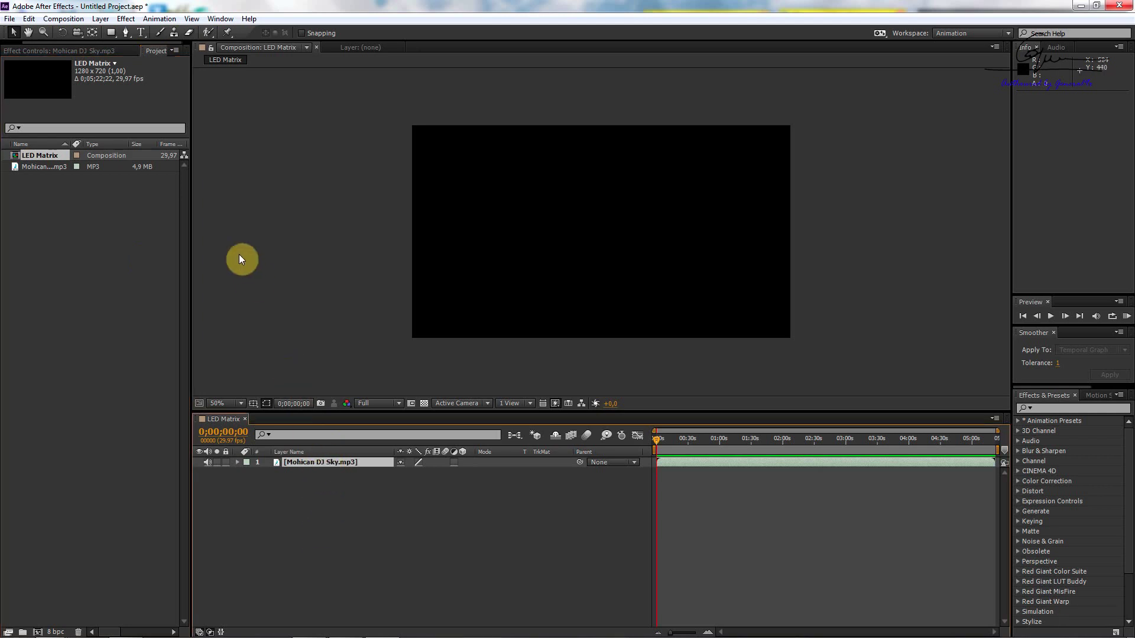
left_click(63, 18)
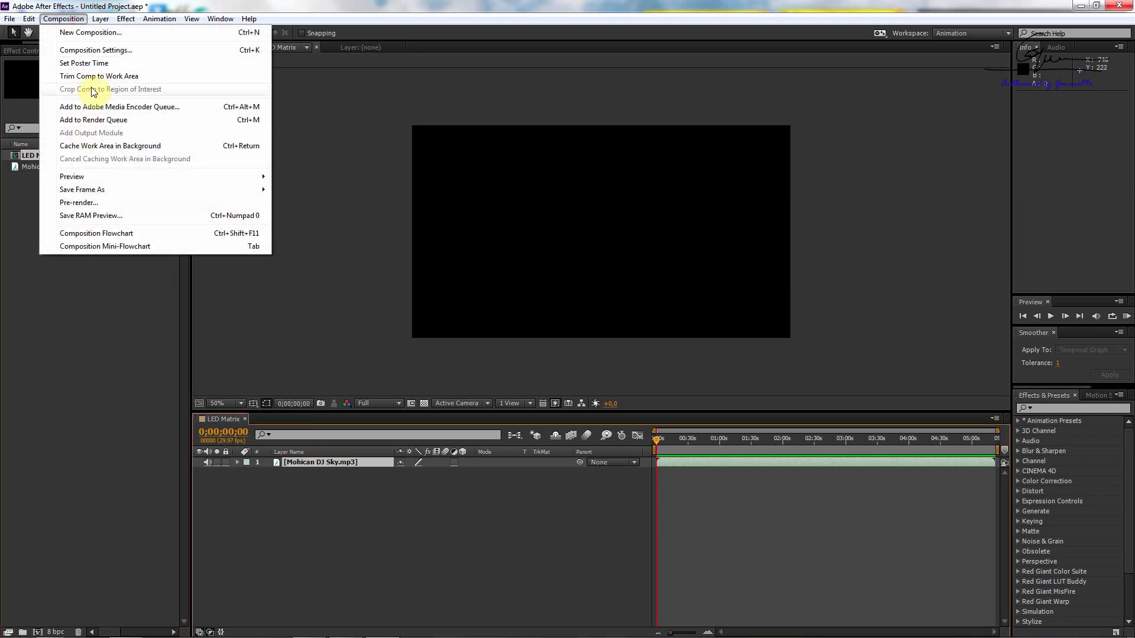
left_click(120, 52)
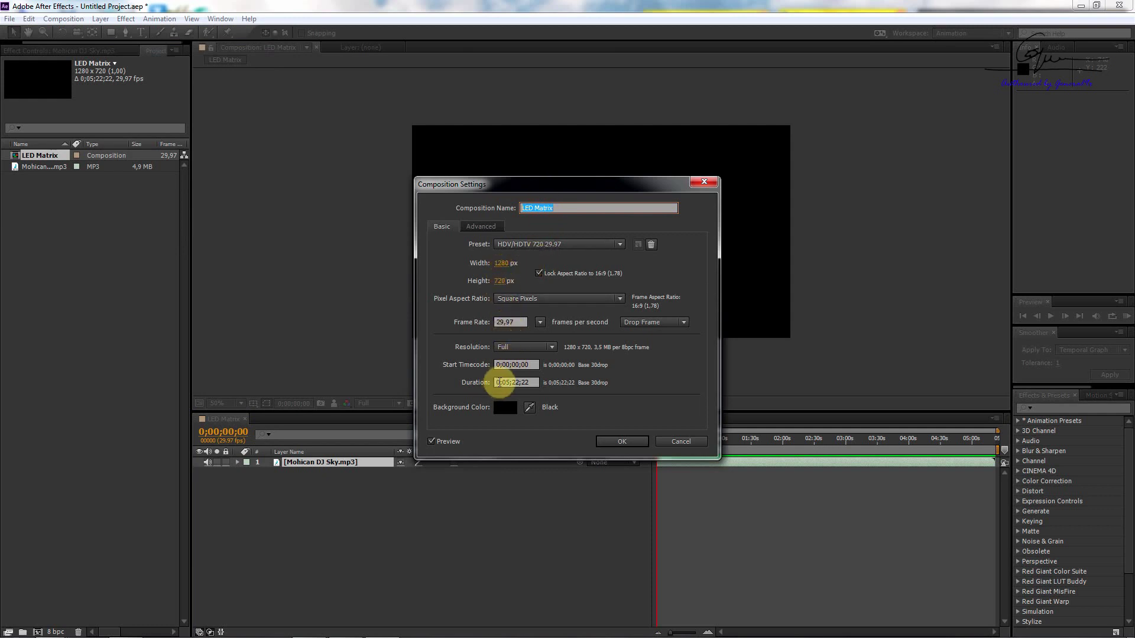
left_click_drag(498, 382, 523, 381)
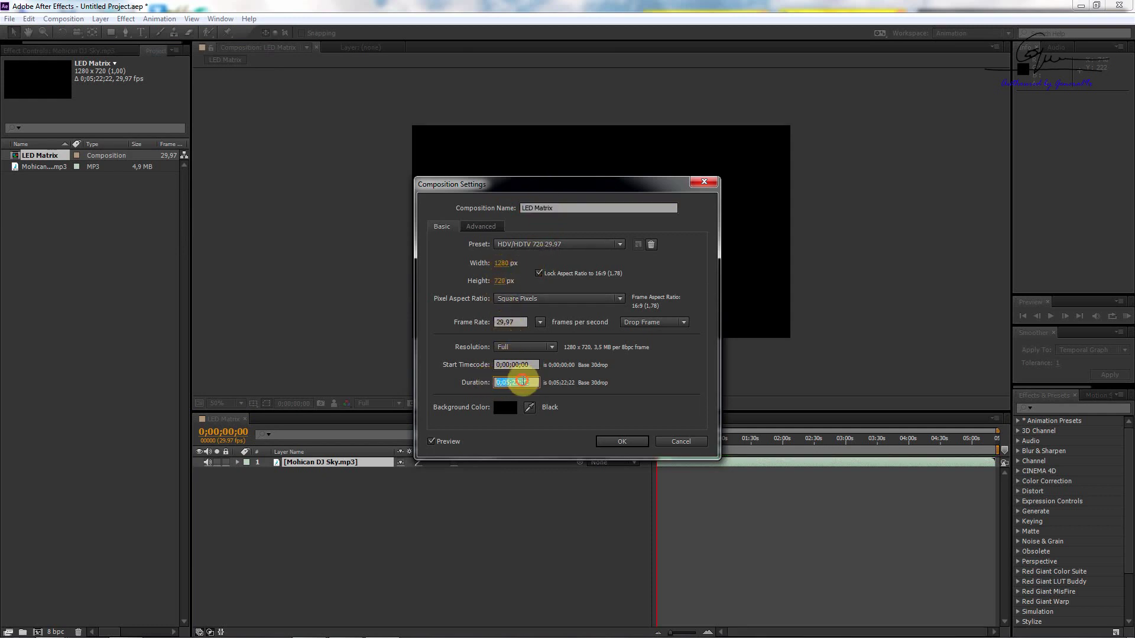
left_click(622, 442)
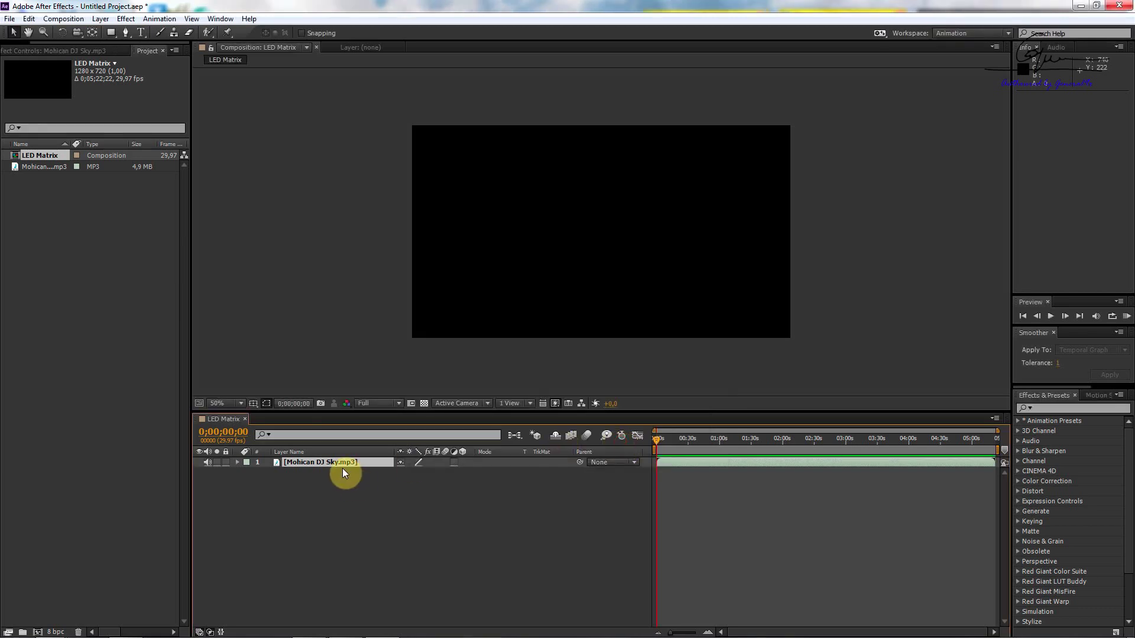
left_click(339, 464)
key("Delete")
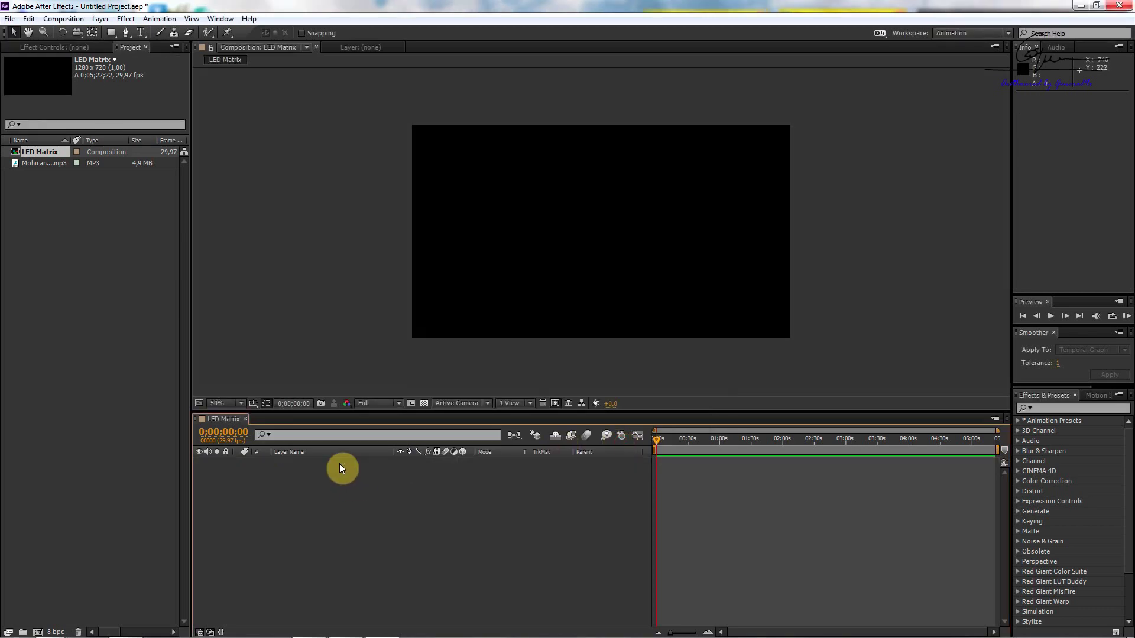
Create a 1280×720 dark grey solid named Cover and select it in the timeline.
right_click(331, 509)
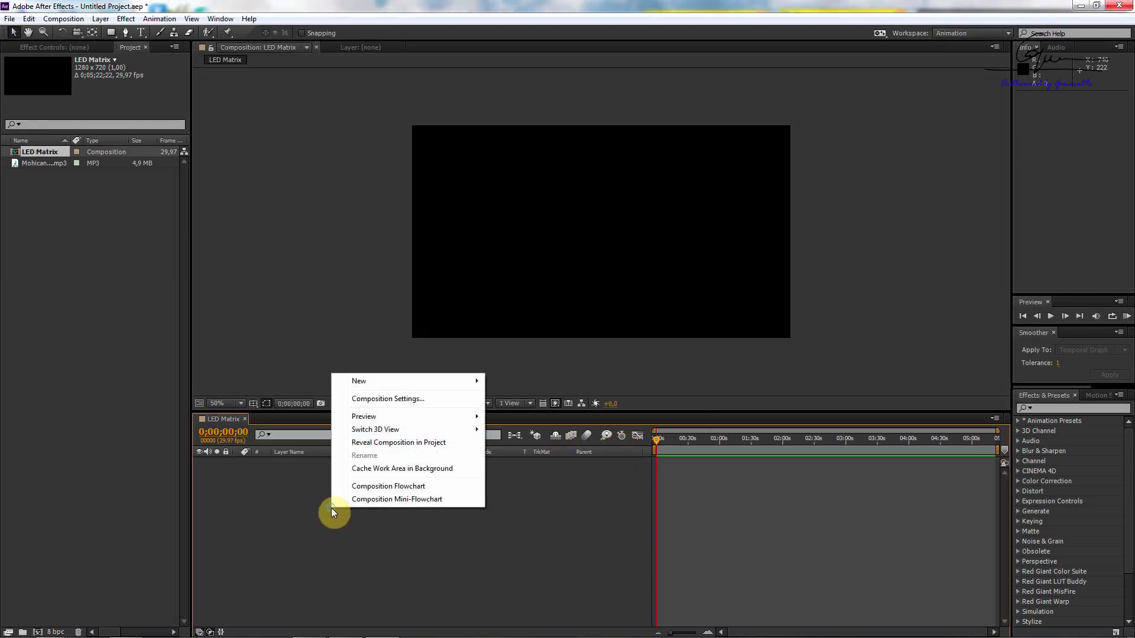
mouse_move(371, 383)
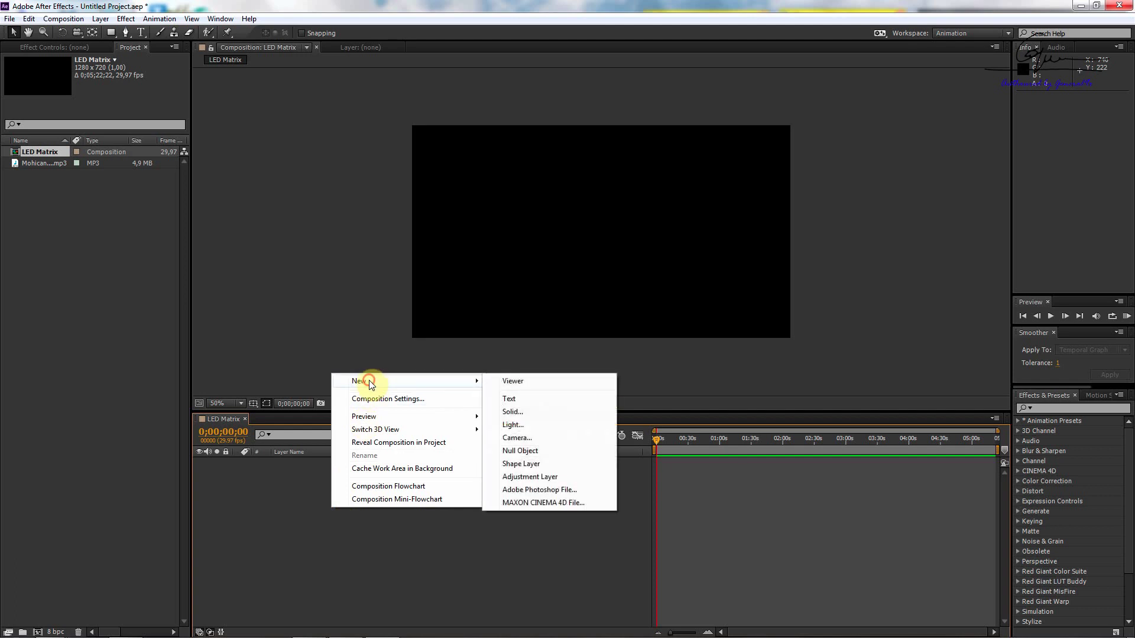
left_click(513, 411)
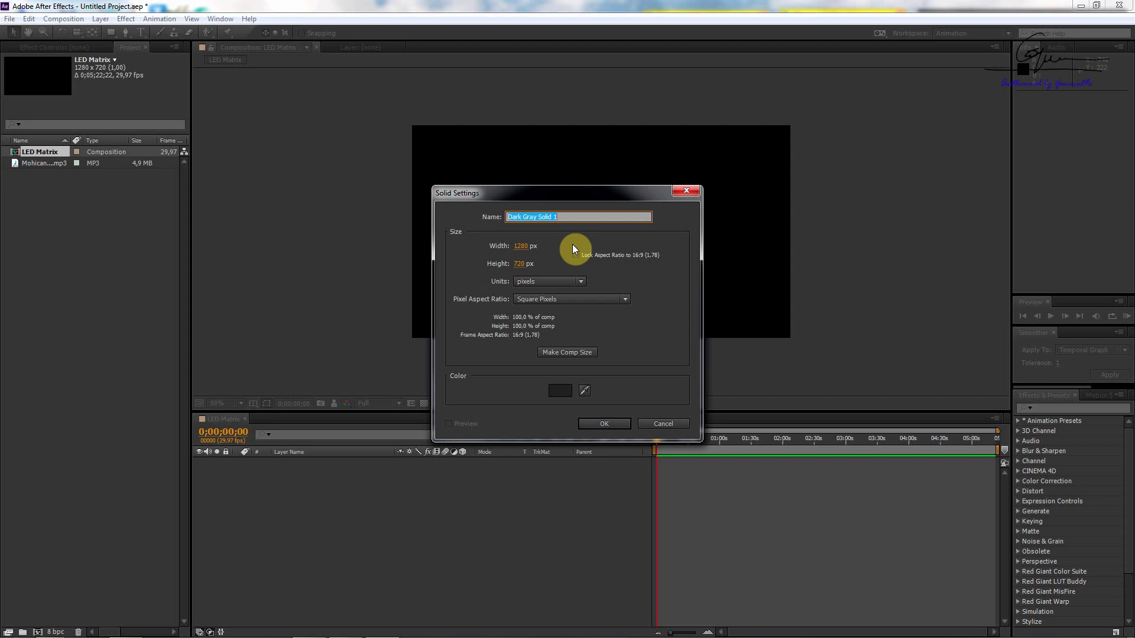
type("Cover")
left_click(596, 420)
left_click(329, 484)
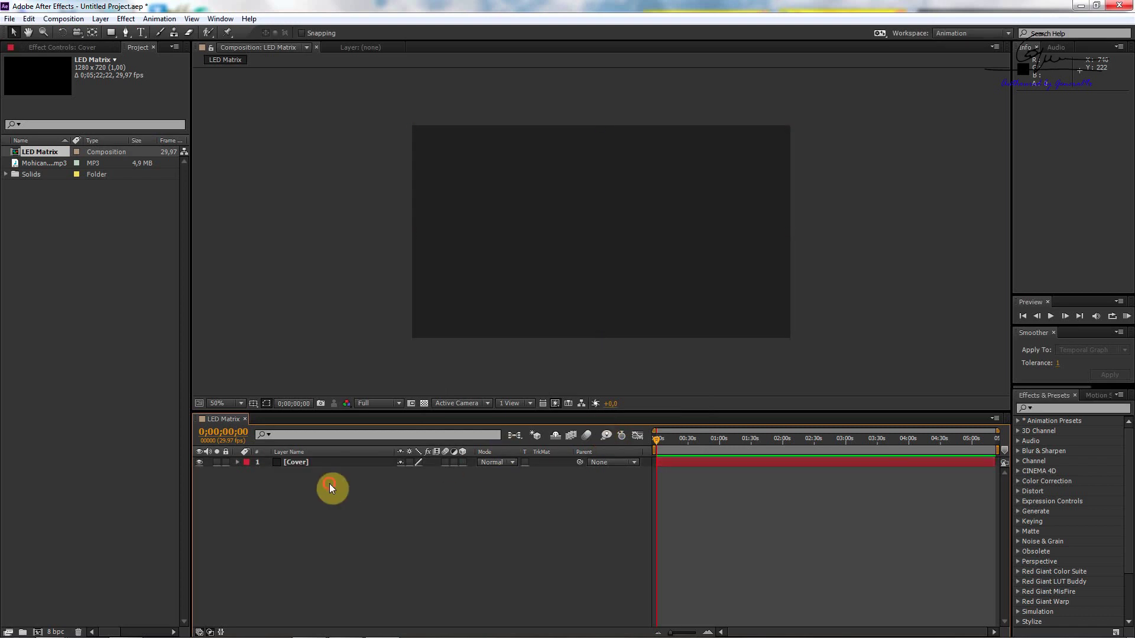
left_click(316, 463)
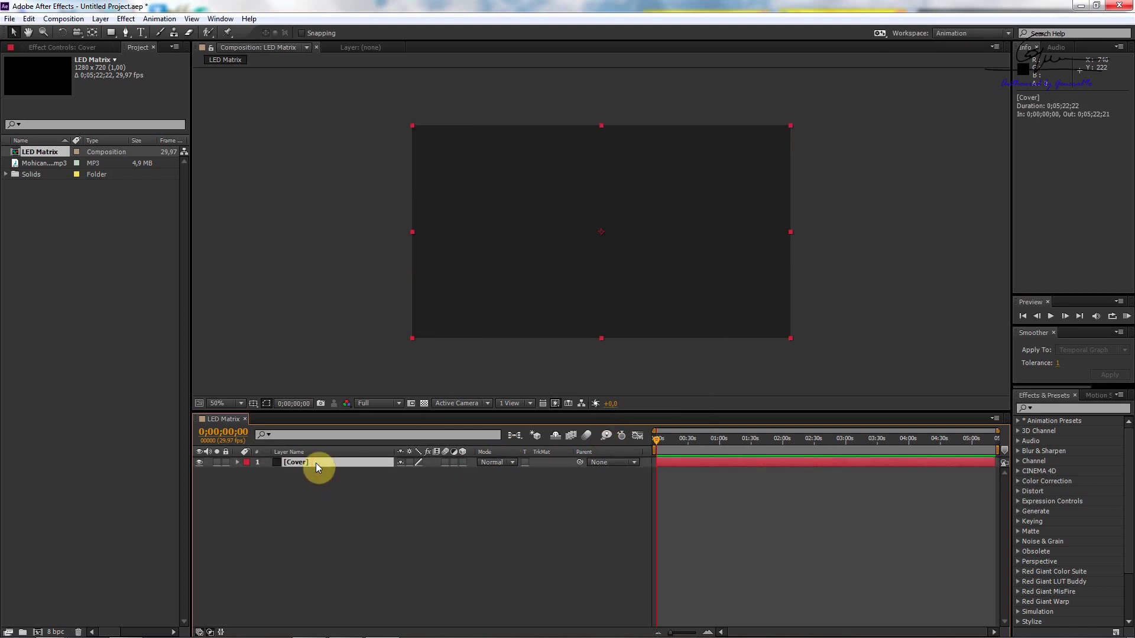
Find 'gradient' in Effects & Presets and apply Gradient Ramp to the Cover layer.
left_click(1072, 409)
type("gradient")
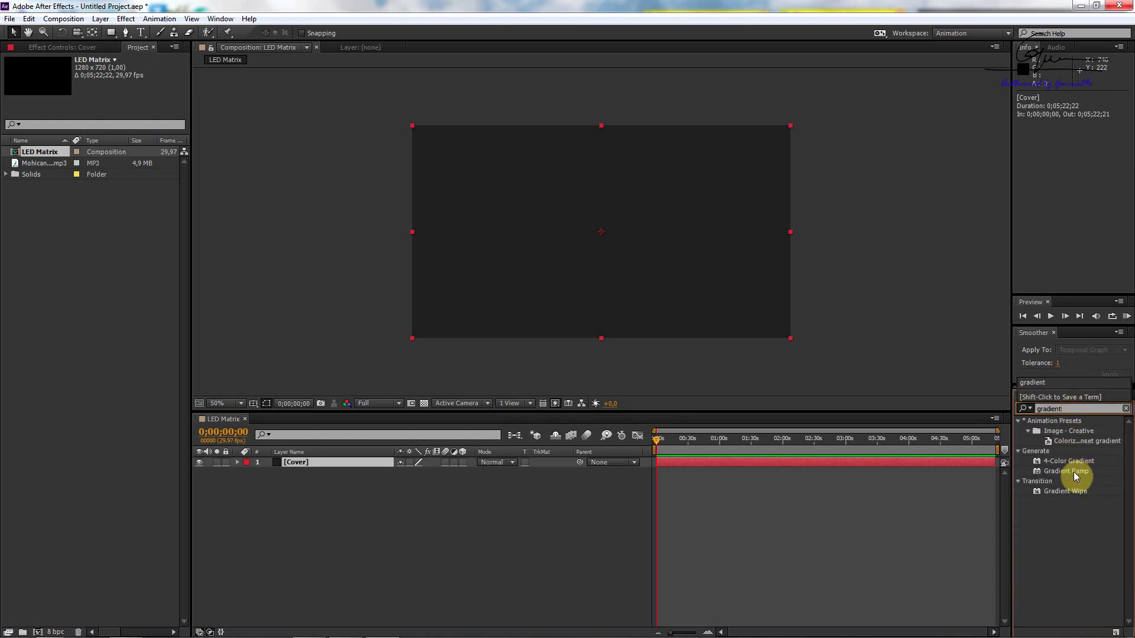
left_click(1074, 476)
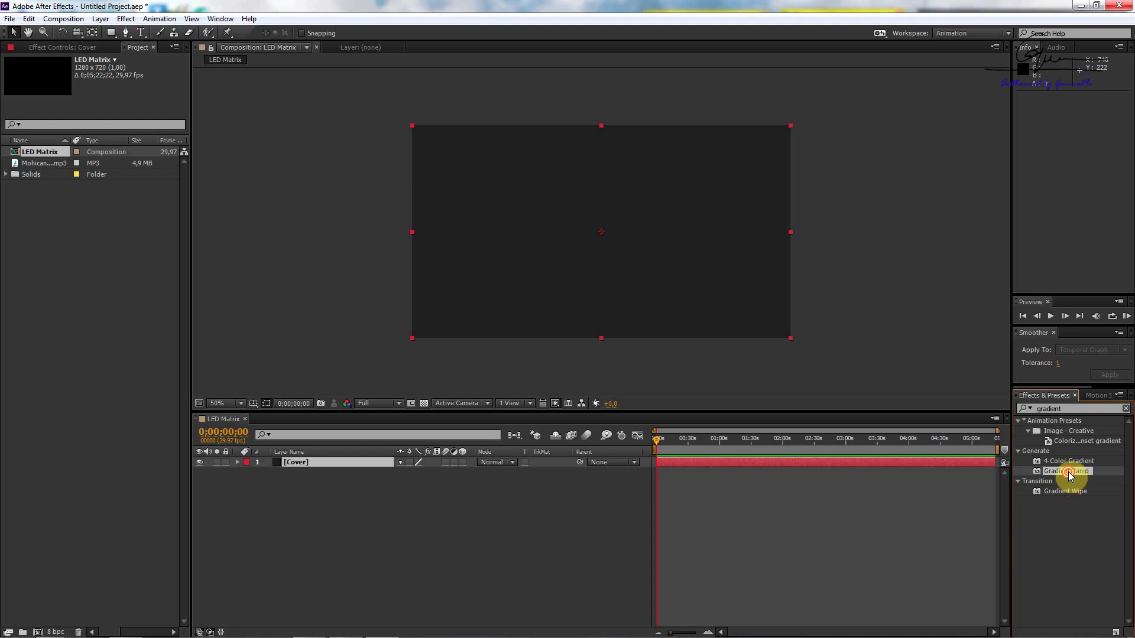
double_click(1068, 471)
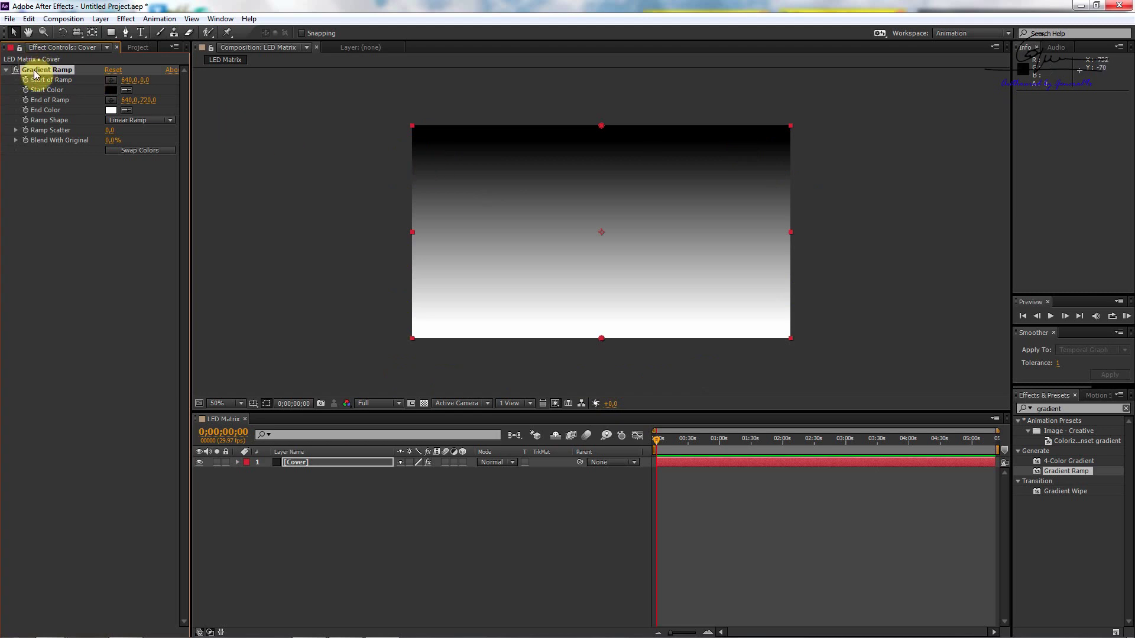
left_click(307, 463)
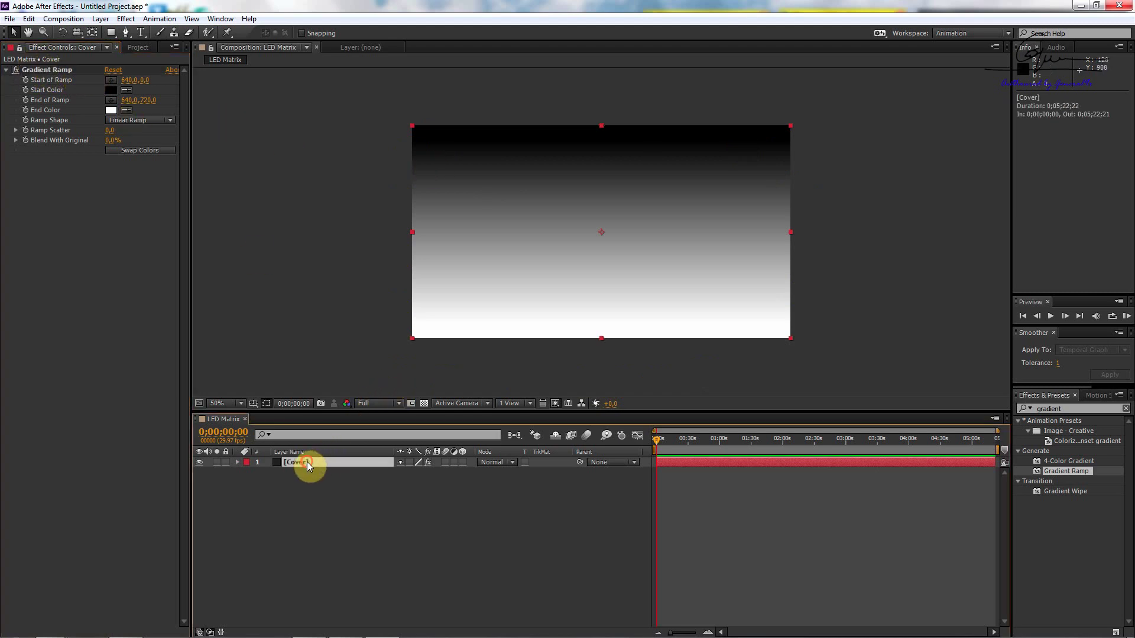
left_click(1079, 409)
double_click(1079, 409)
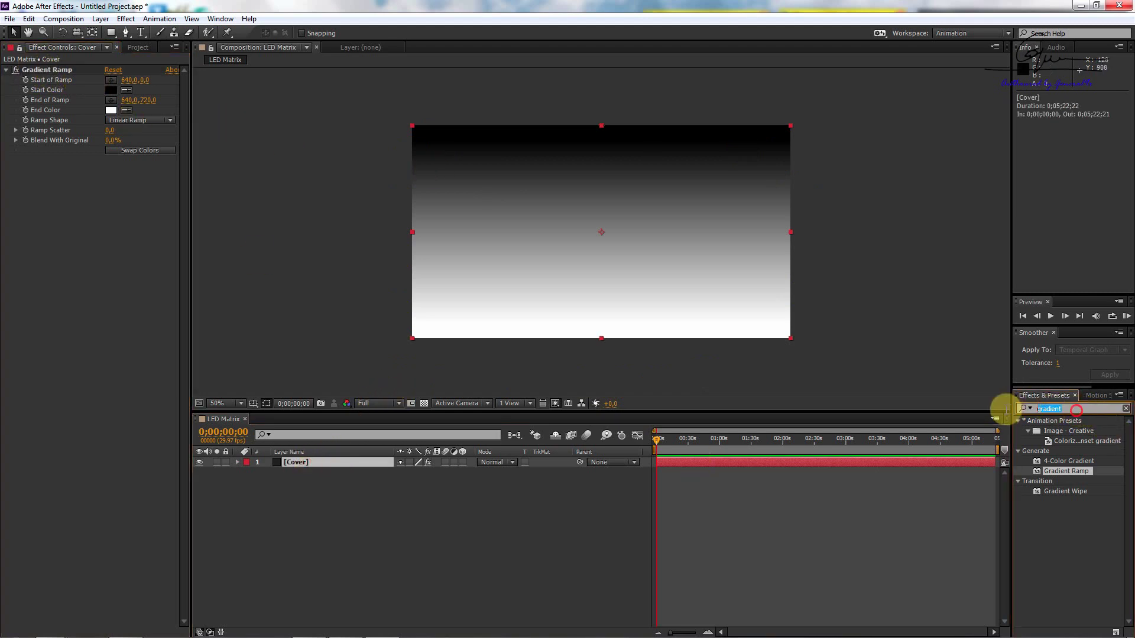
Apply Colorama to Cover and remove the blue and cyan stops from its Output Cycle.
type("Coloram")
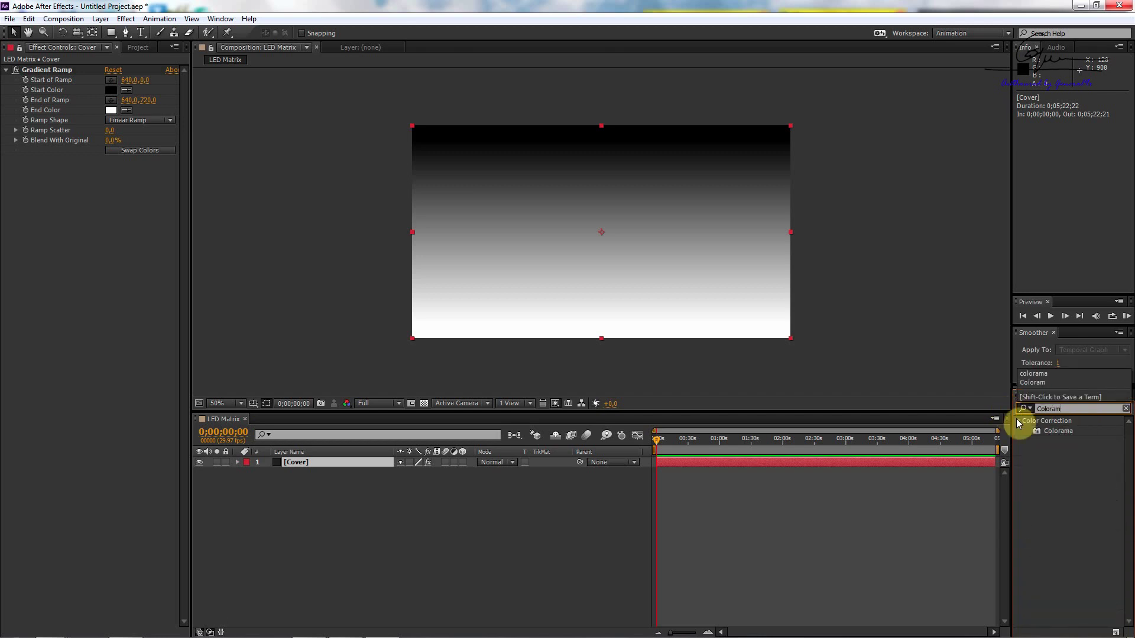
left_click(1061, 437)
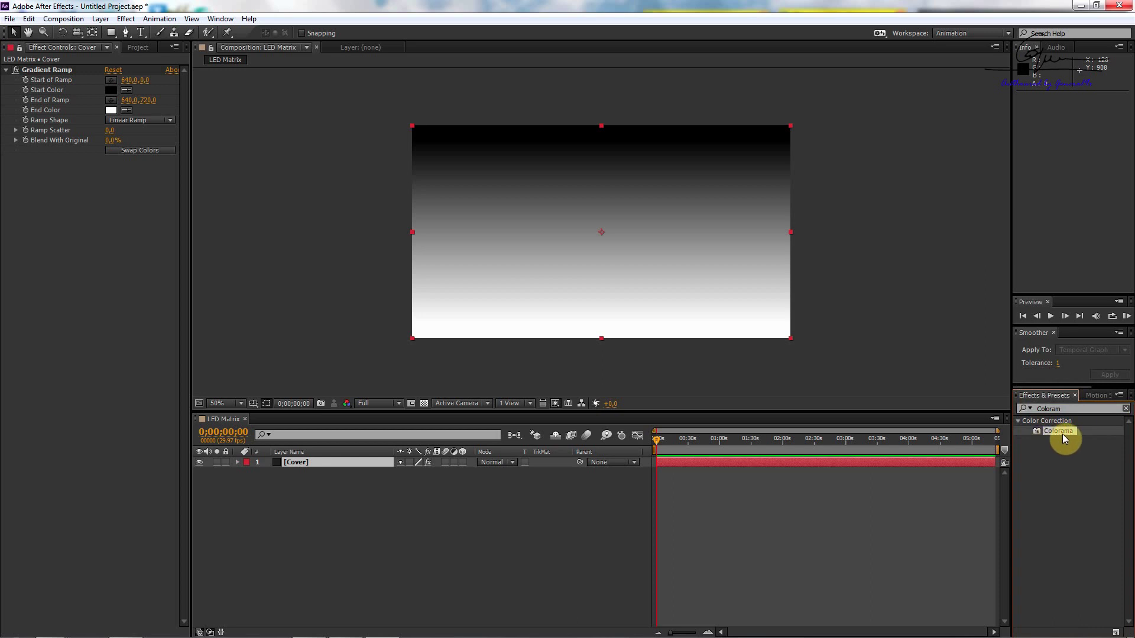
double_click(1062, 431)
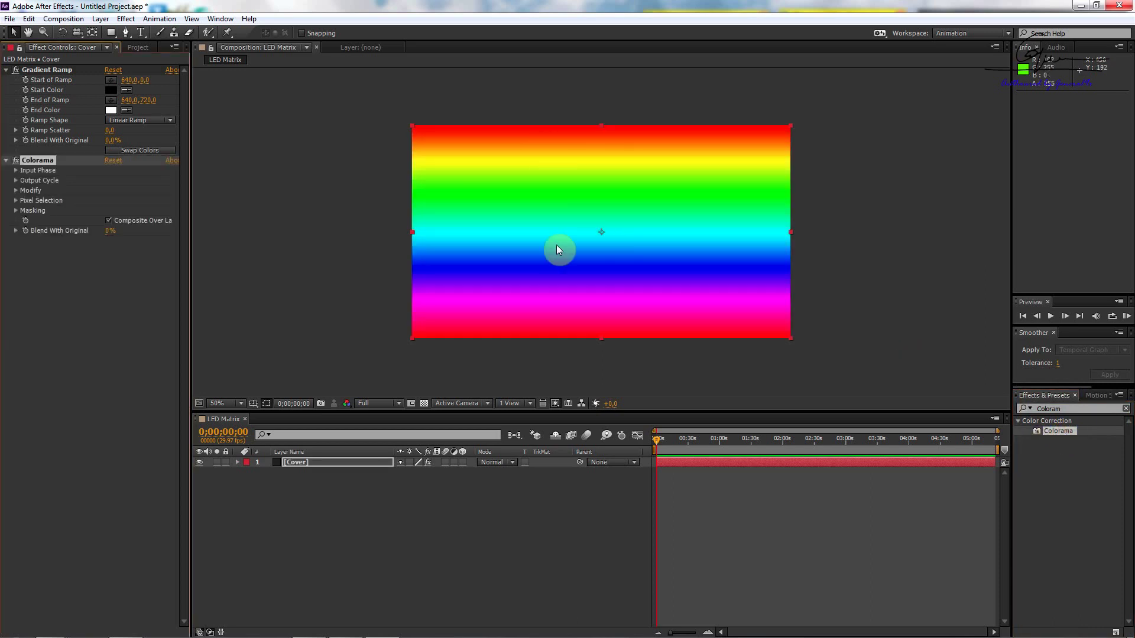
left_click(17, 181)
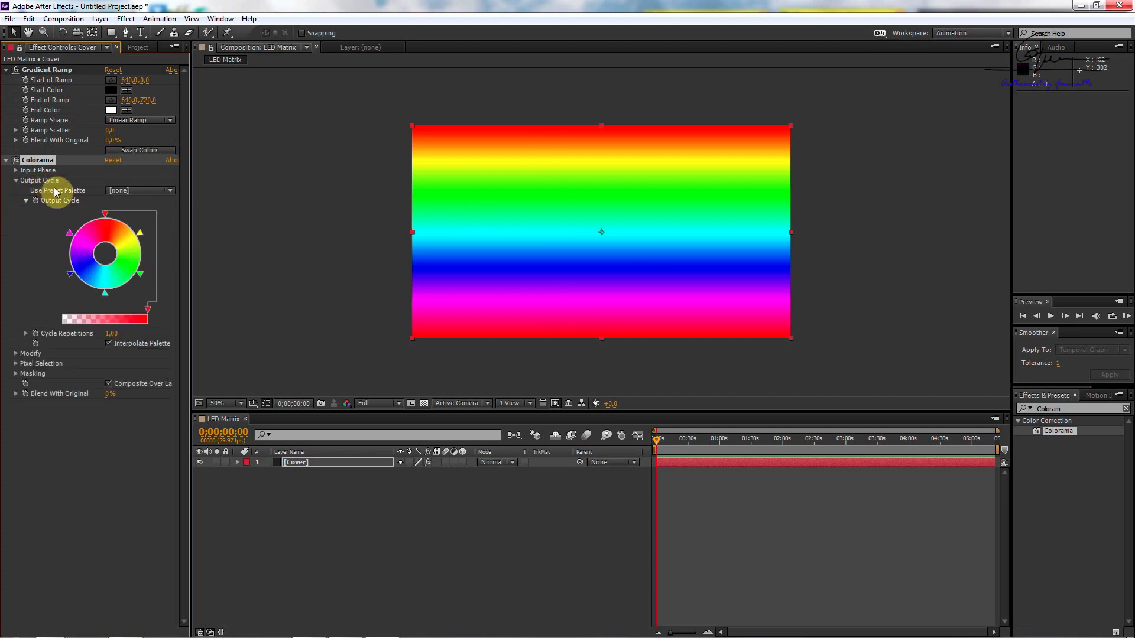
left_click_drag(76, 274, 3, 285)
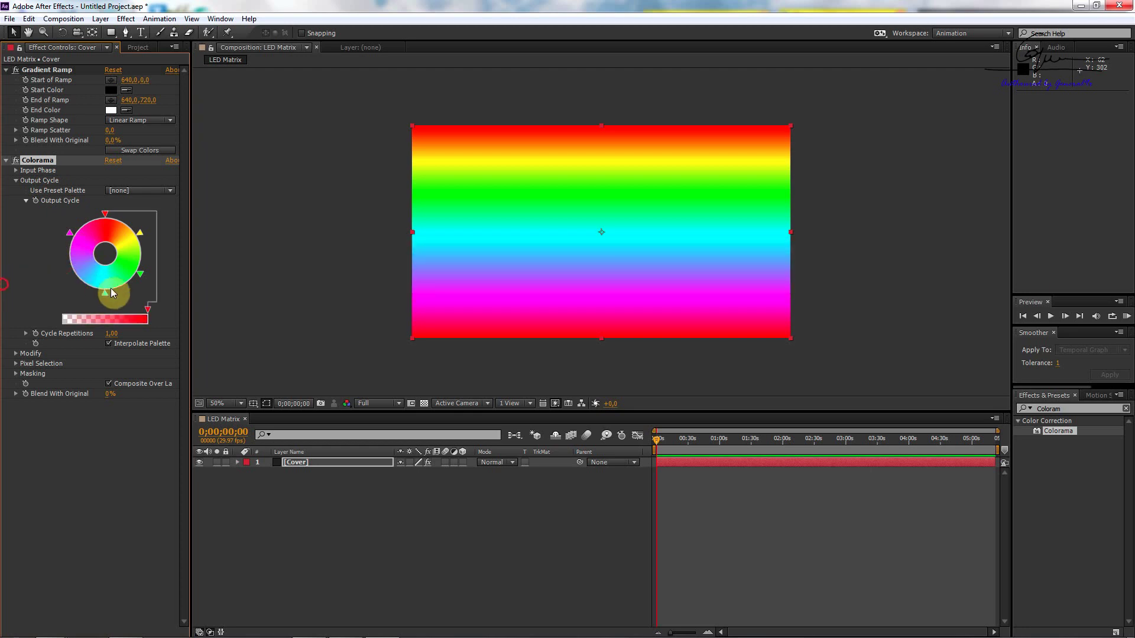
left_click_drag(104, 292, 17, 299)
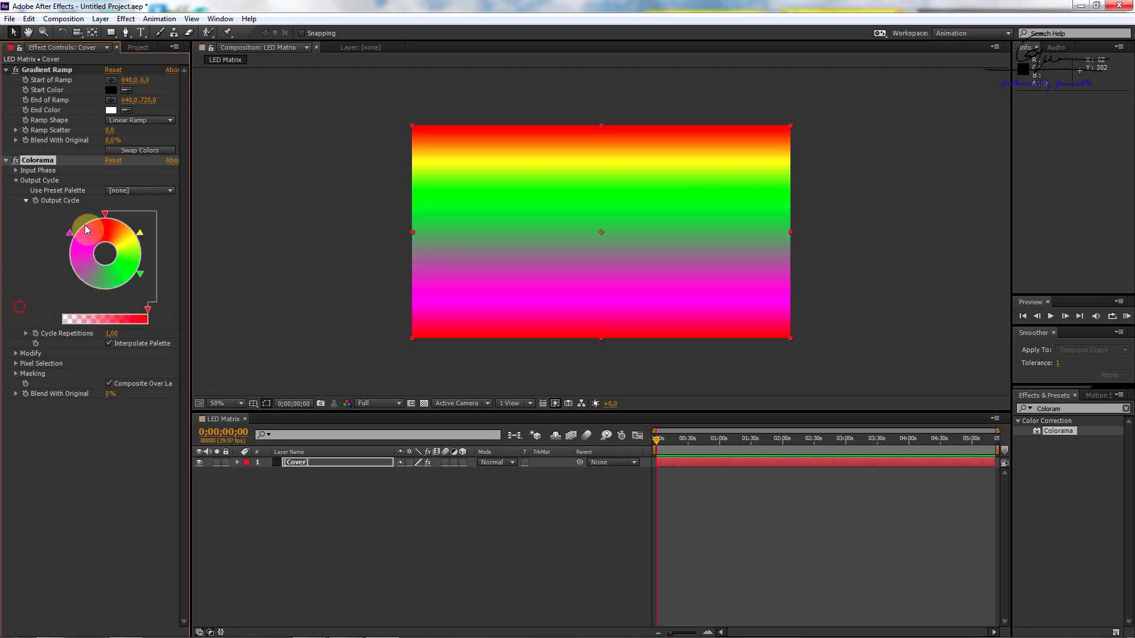
Add two dark green Output Cycle stops and move one up beside the red stop.
double_click(69, 231)
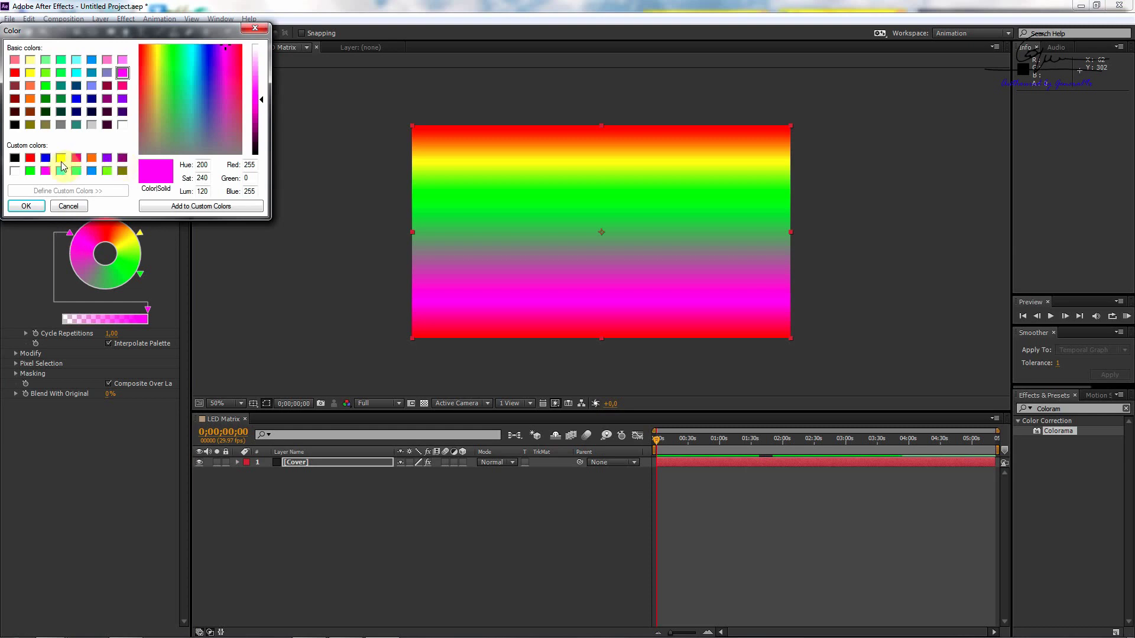
left_click(45, 98)
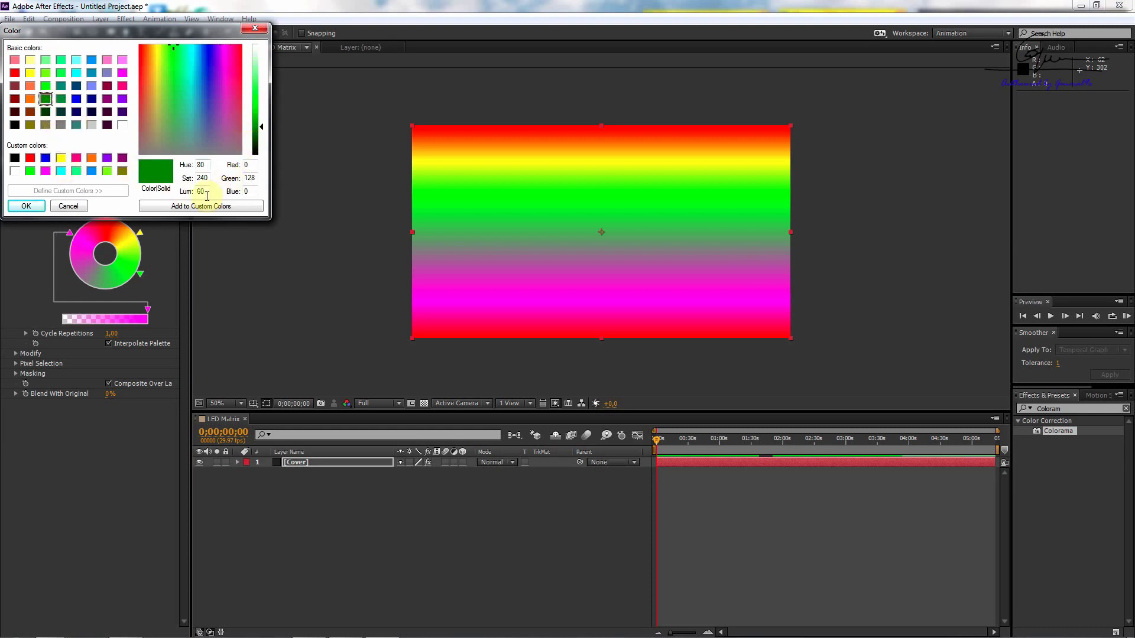
left_click(26, 205)
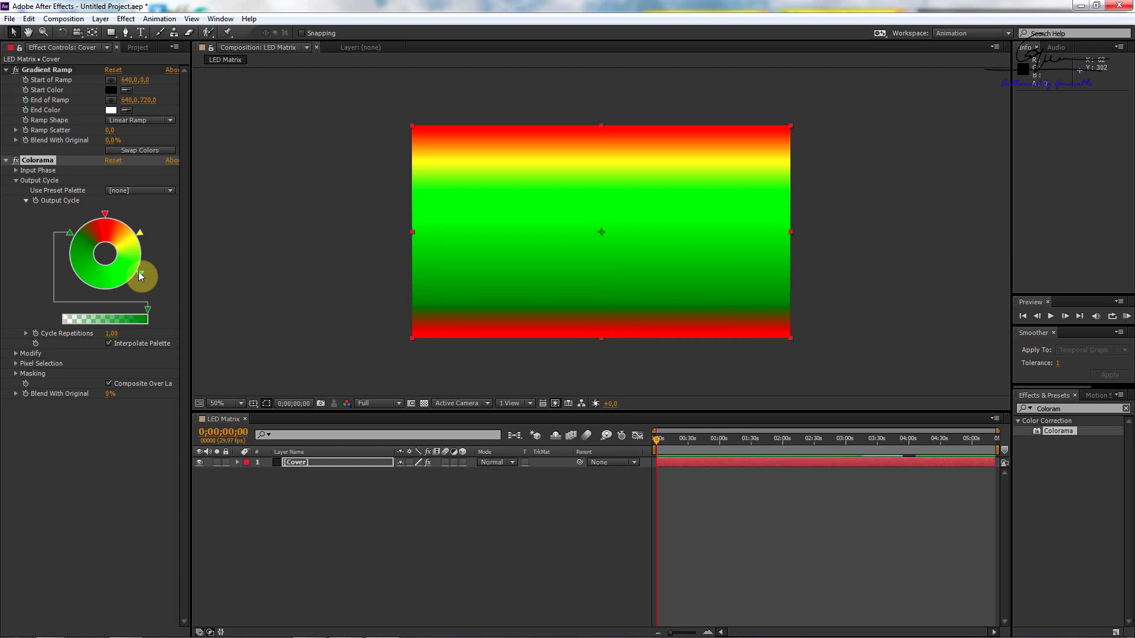
left_click(138, 272)
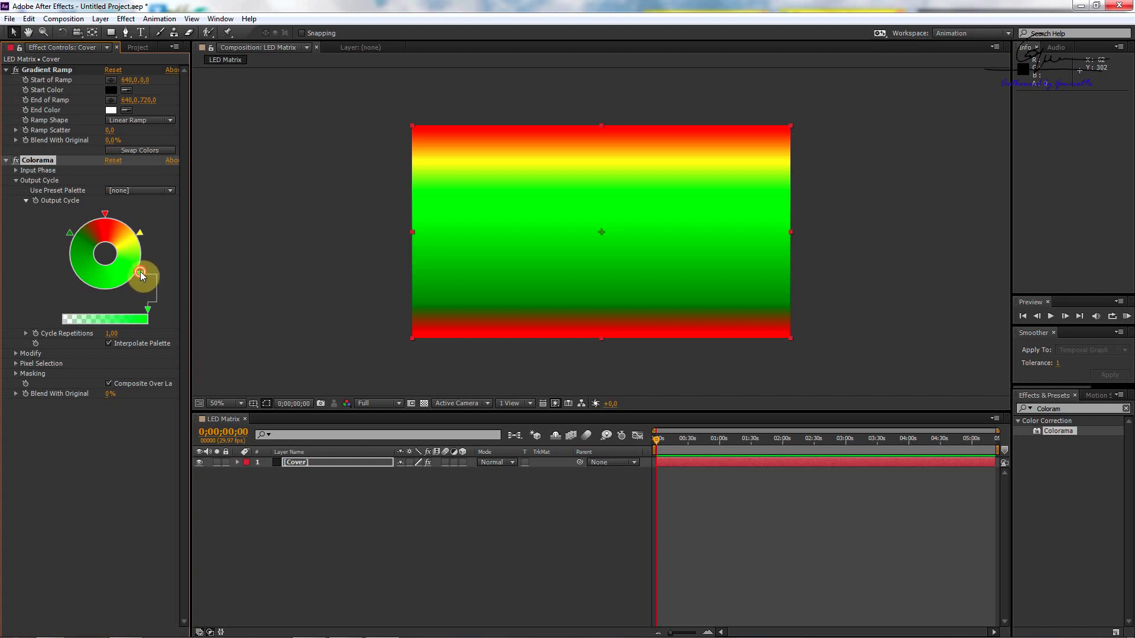
double_click(140, 271)
left_click(46, 98)
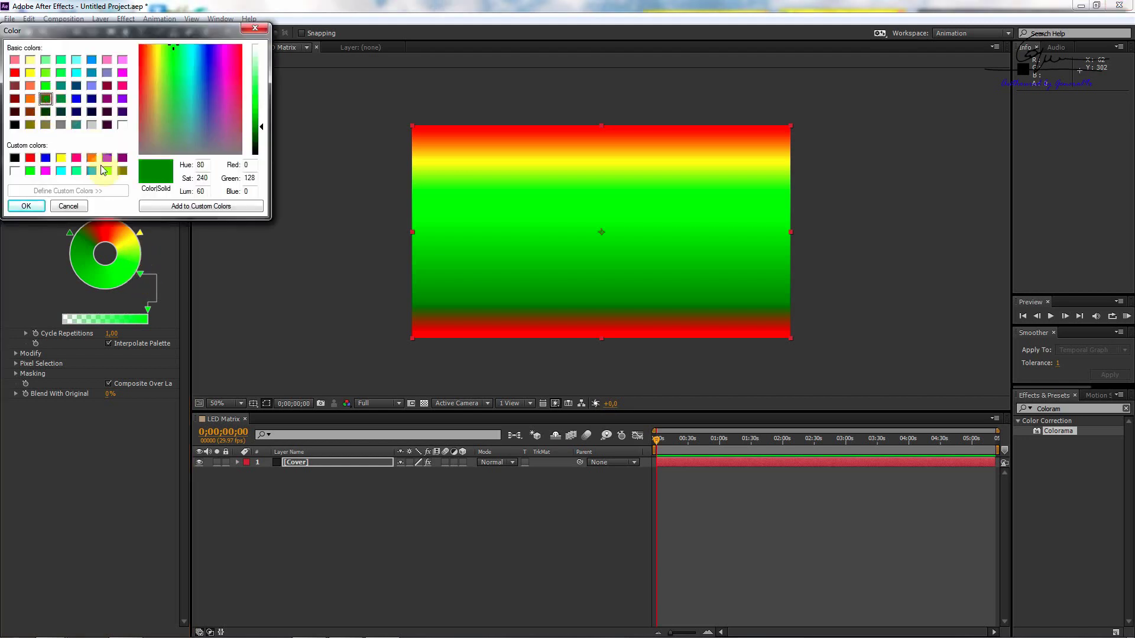
left_click(37, 205)
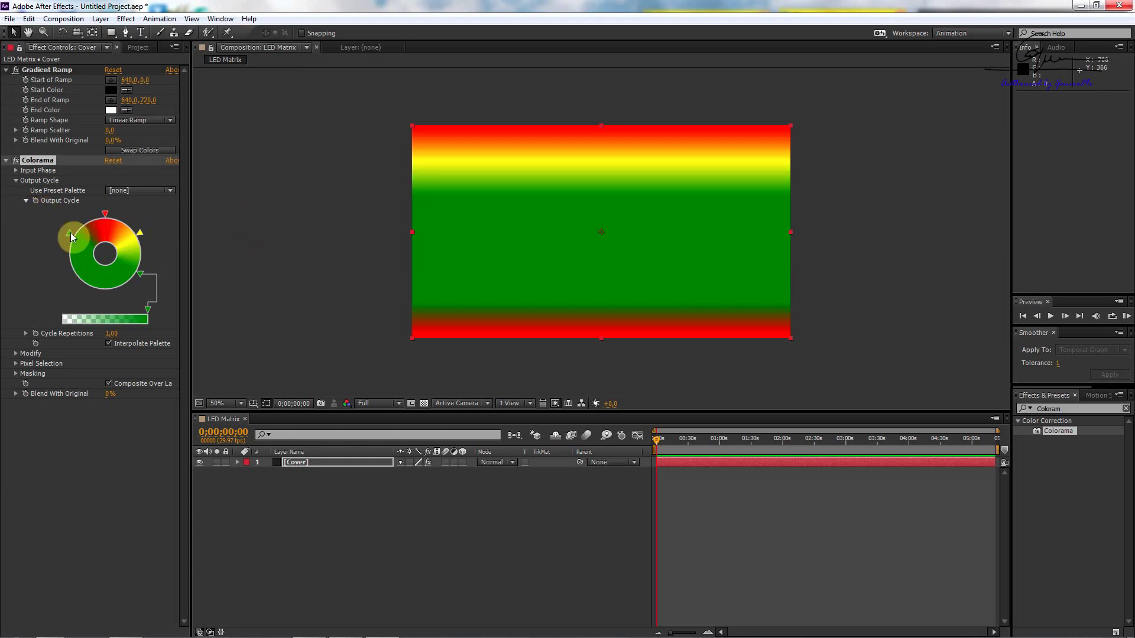
left_click_drag(68, 234, 104, 220)
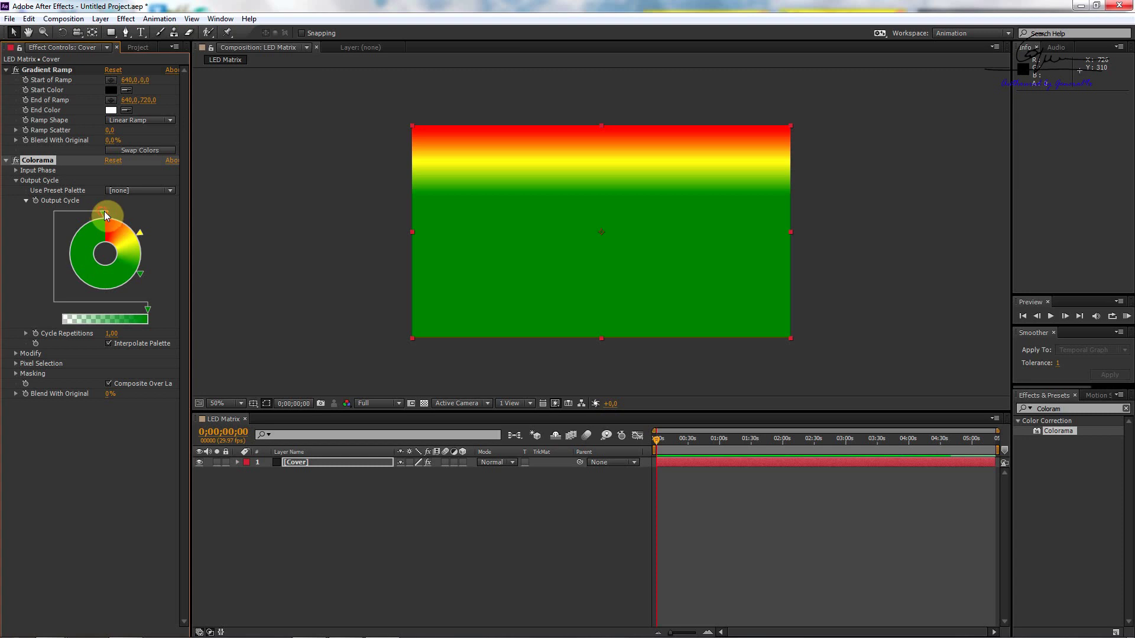
left_click_drag(107, 215, 106, 215)
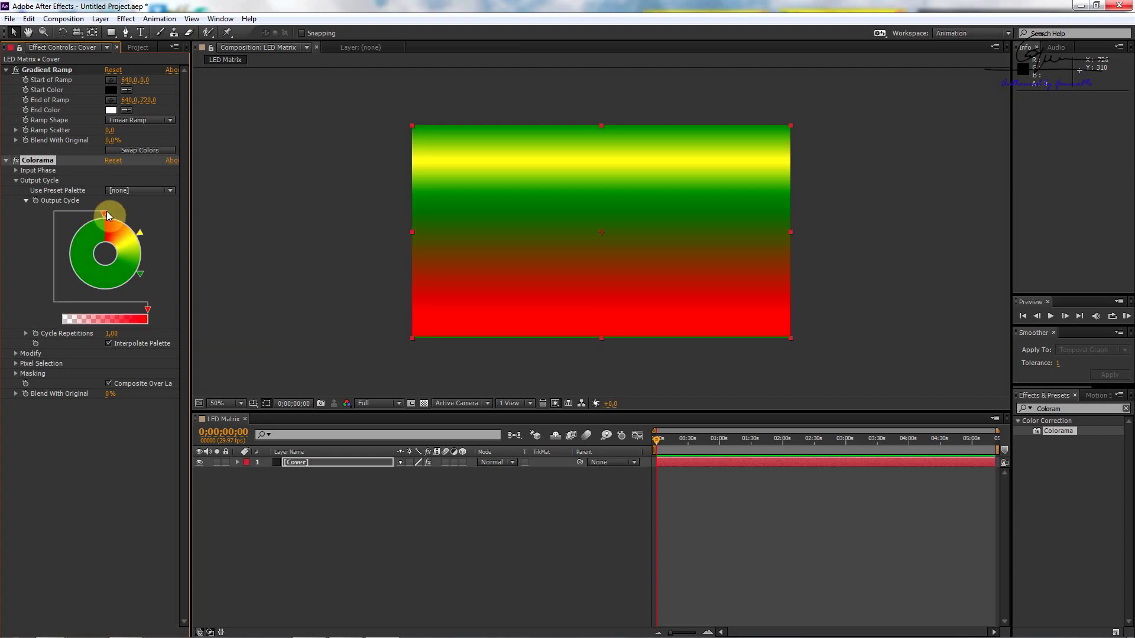
left_click_drag(104, 212, 109, 211)
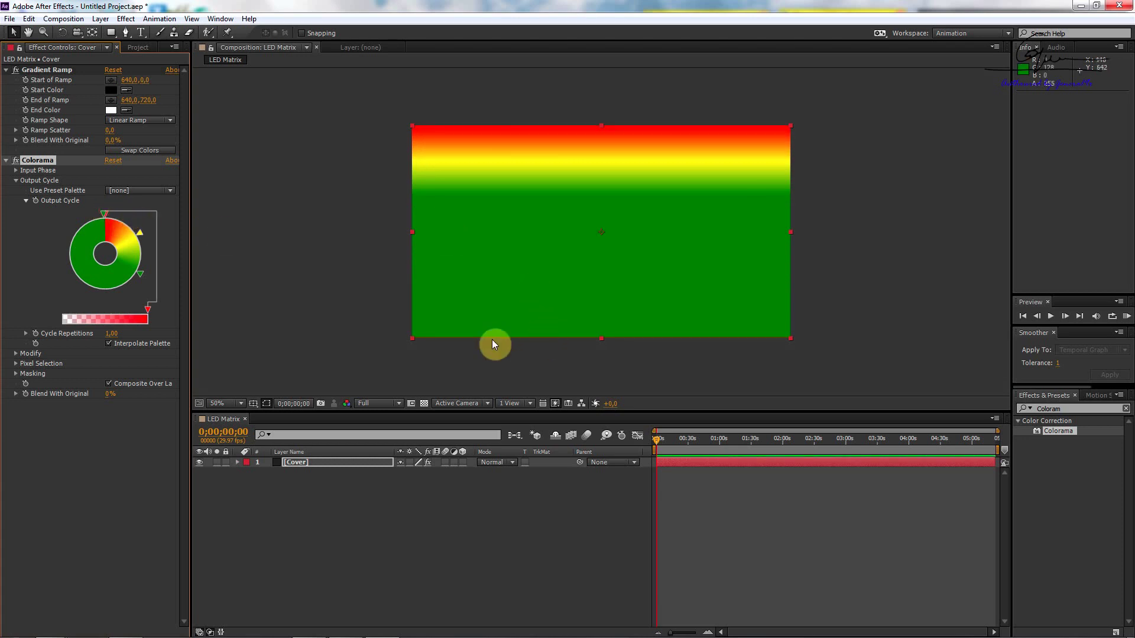
Zoom into the composition and select the red stop at the top of the Output Cycle.
key("period")
key("period")
key("period")
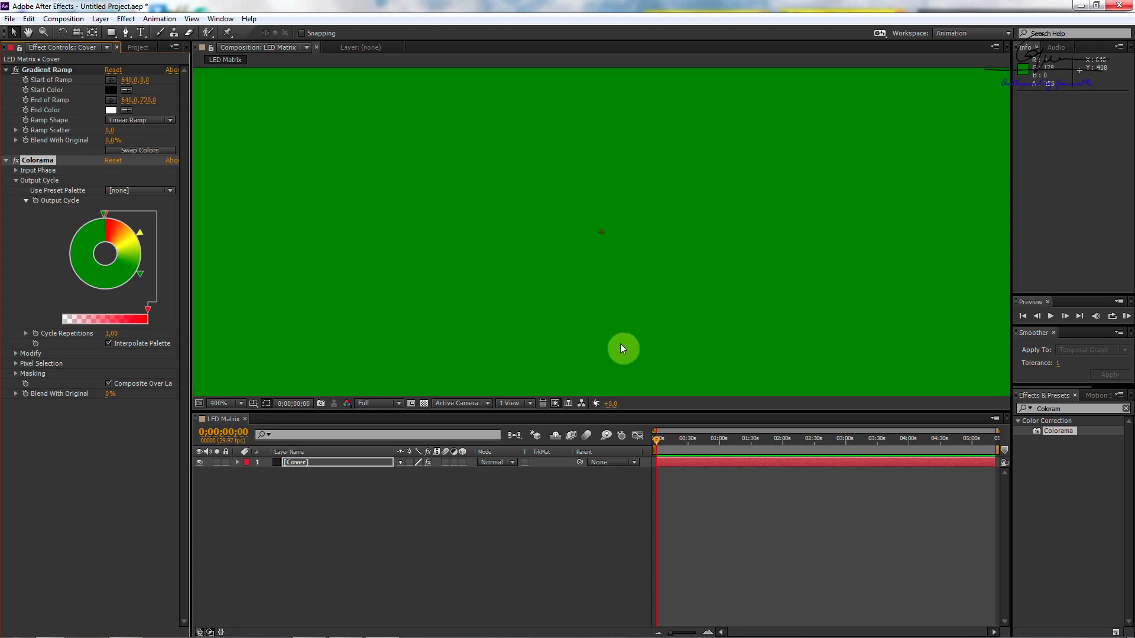
key("h")
left_click_drag(608, 311, 681, 109)
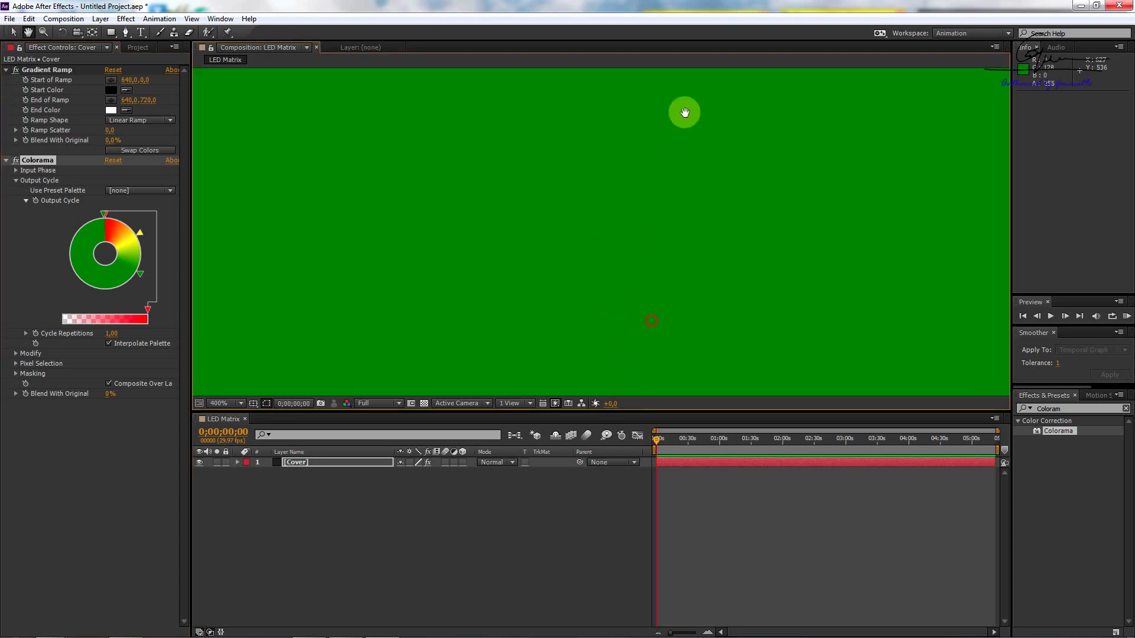
key("v")
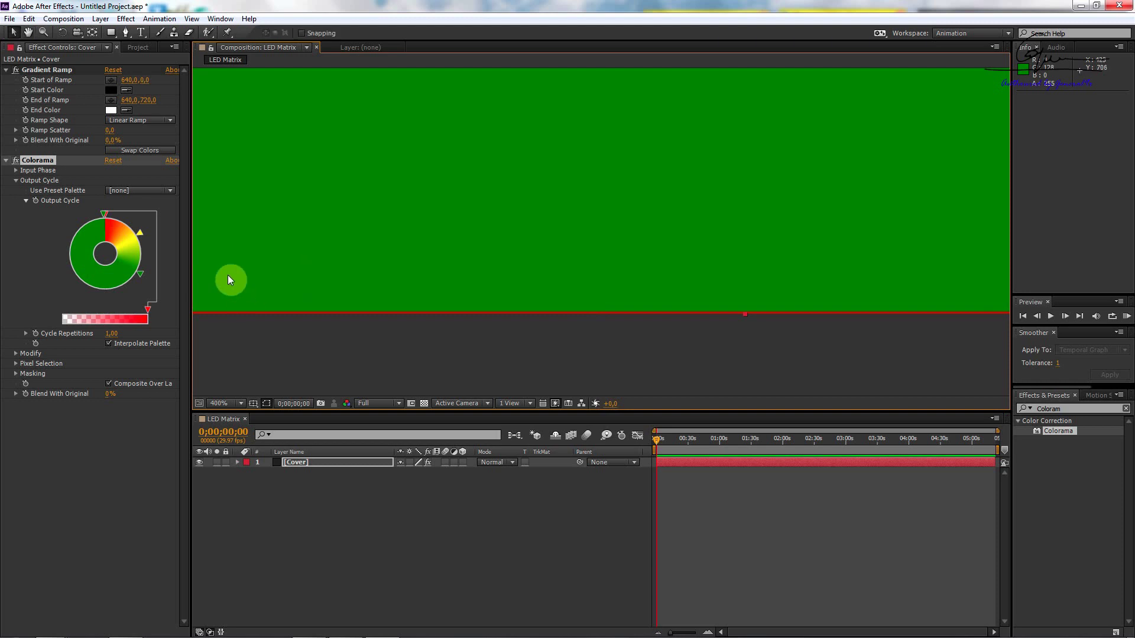
left_click(101, 211)
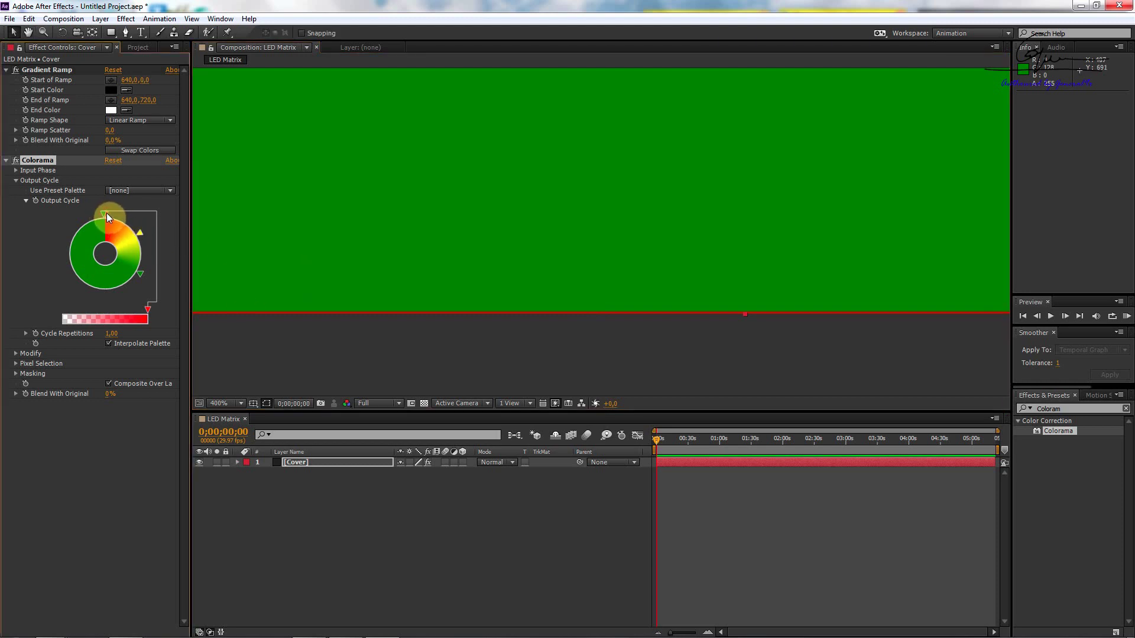
key("ctrl+z")
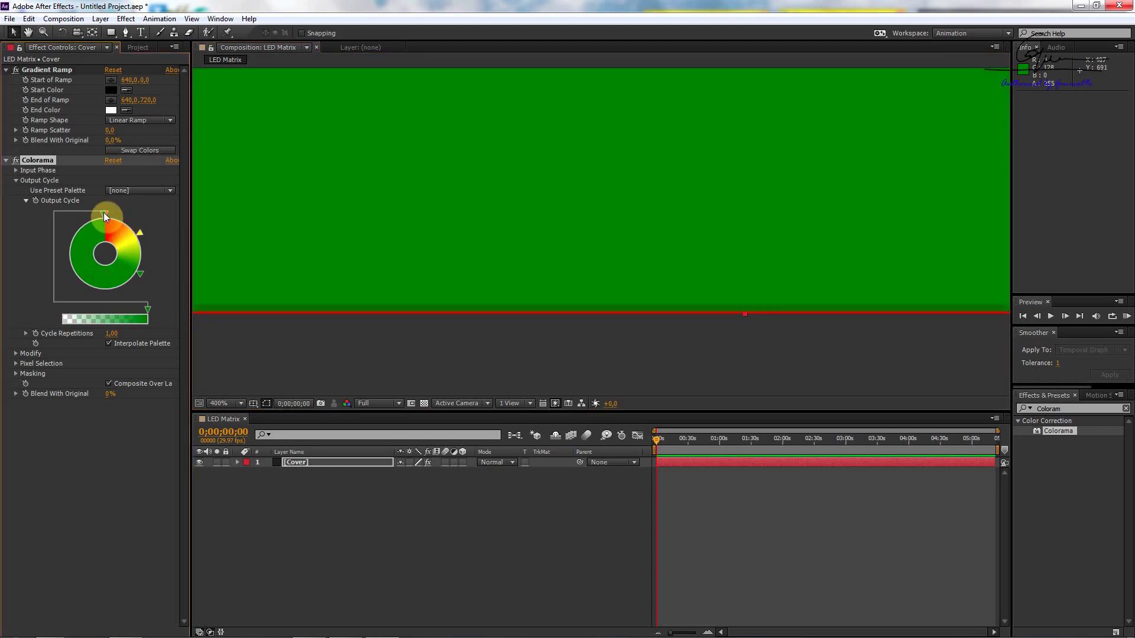
left_click_drag(104, 211, 104, 210)
left_click(105, 211)
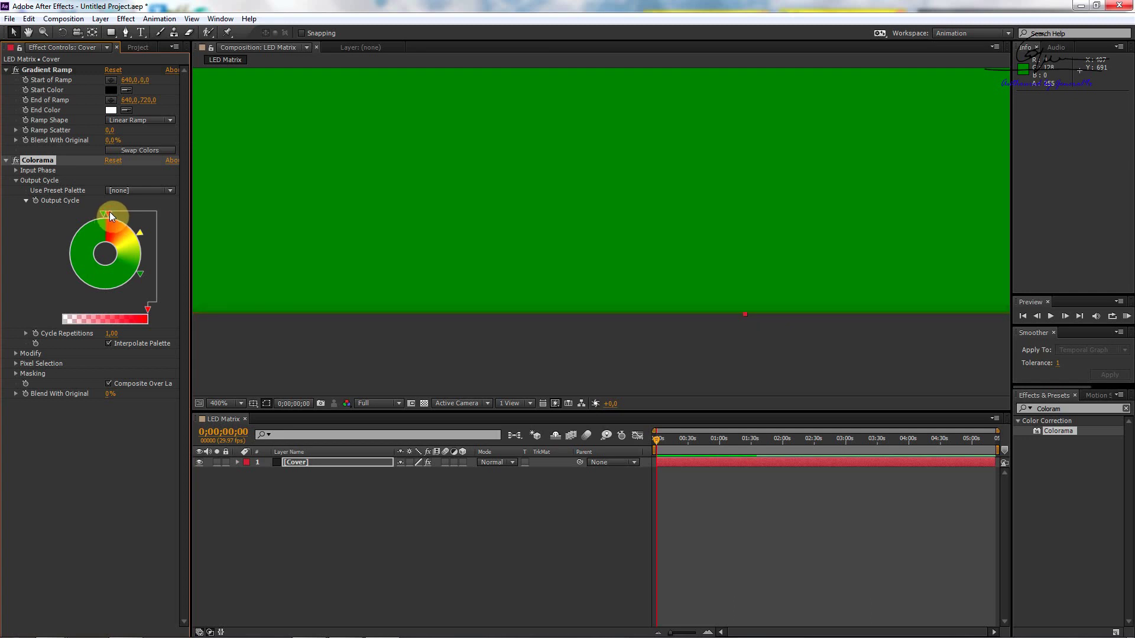
Move the red Output Cycle stop onto the top green stop while viewing the layer's top.
scroll(484, 190, "down", 6)
scroll(572, 174, "down", 2)
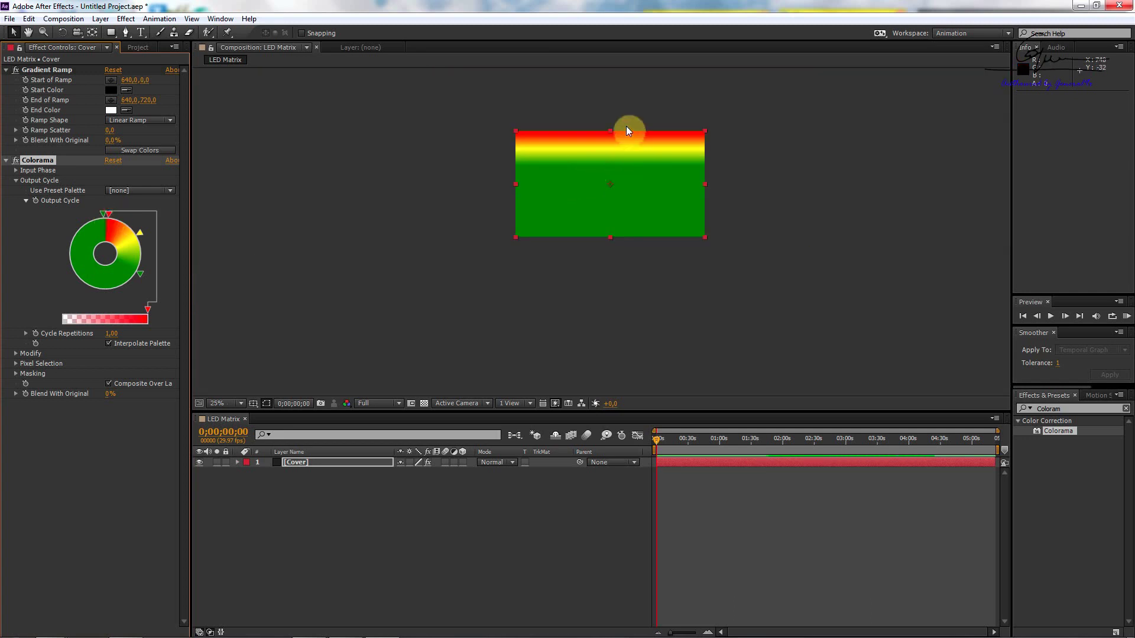
scroll(626, 127, "up", 4)
key("h")
left_click_drag(615, 102, 573, 253)
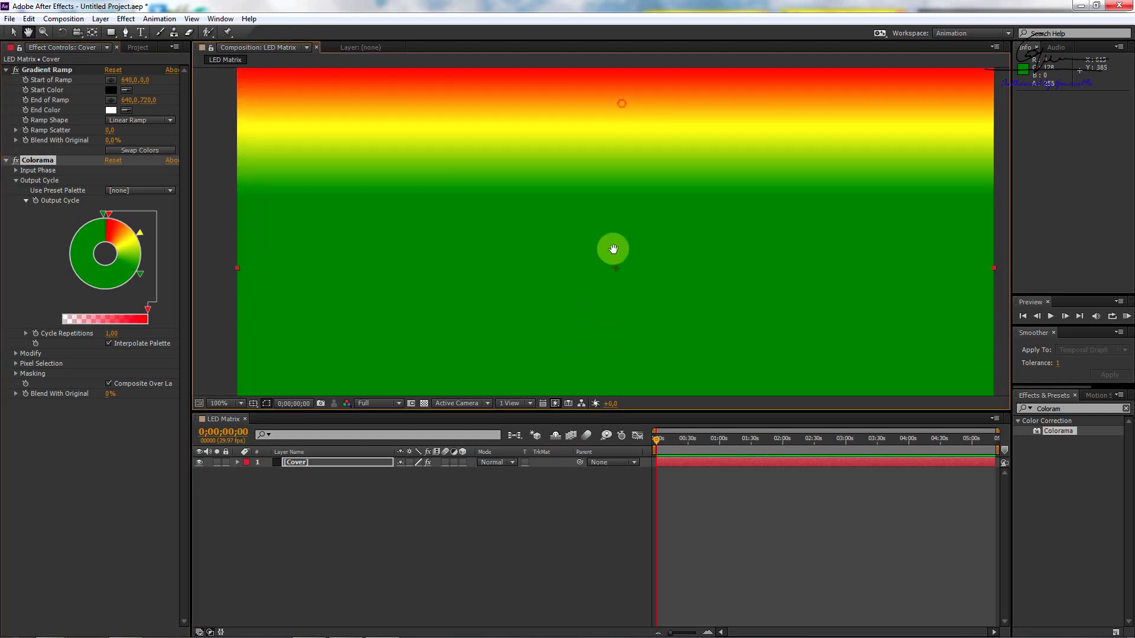
scroll(576, 237, "up", 1)
left_click_drag(579, 215, 609, 214)
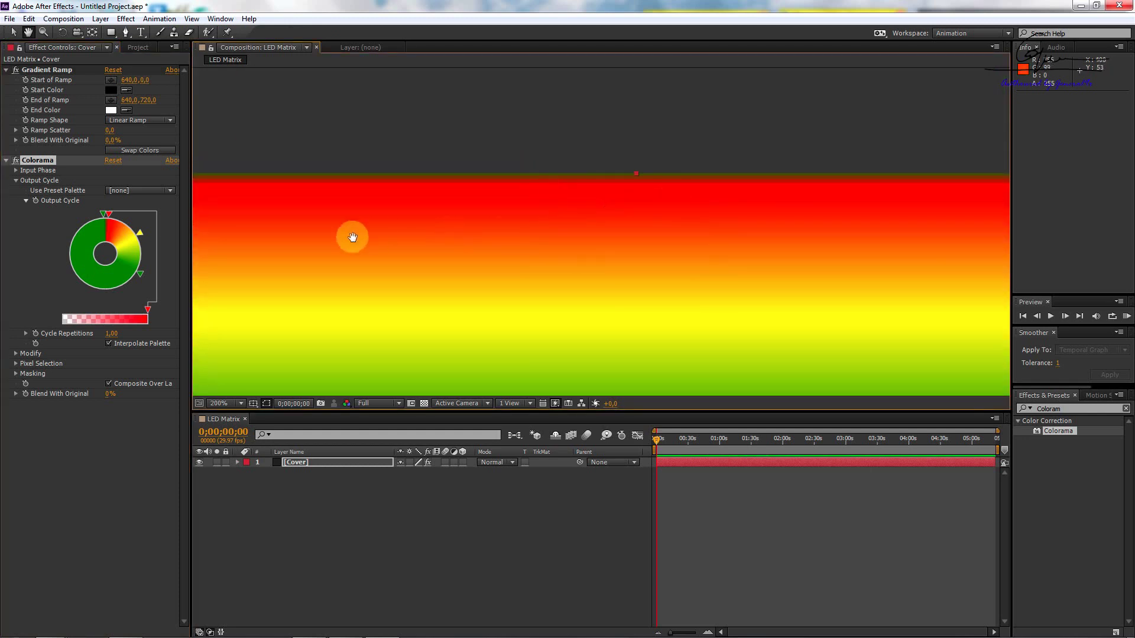
key("v")
left_click_drag(108, 213, 105, 214)
left_click(470, 236)
Pan and zoom the composition view to inspect the red-yellow-green gradient down to the bottom edge.
key("h")
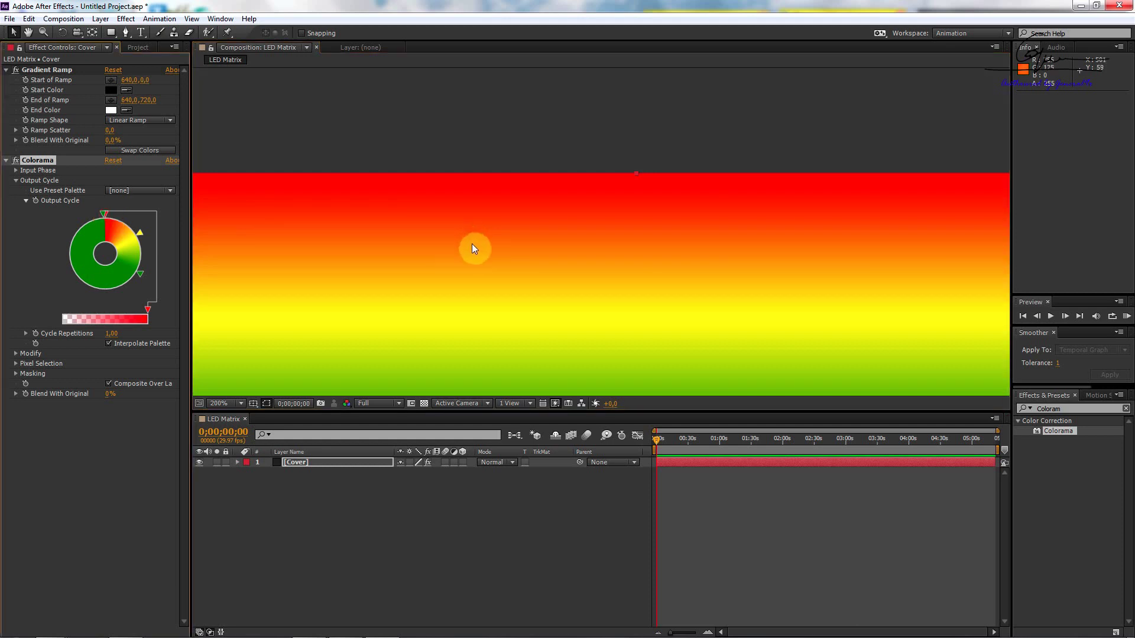
left_click_drag(471, 243, 587, 138)
scroll(600, 140, "down", 3)
left_click_drag(597, 330, 520, 238)
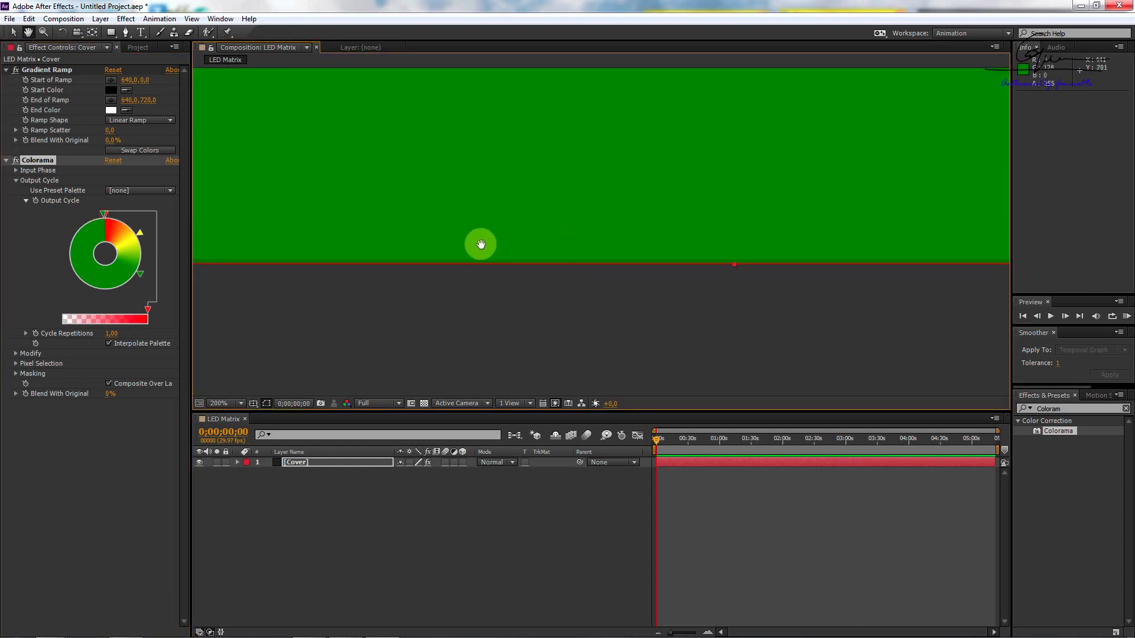
key("v")
scroll(438, 204, "down", 4)
scroll(504, 177, "down", 1)
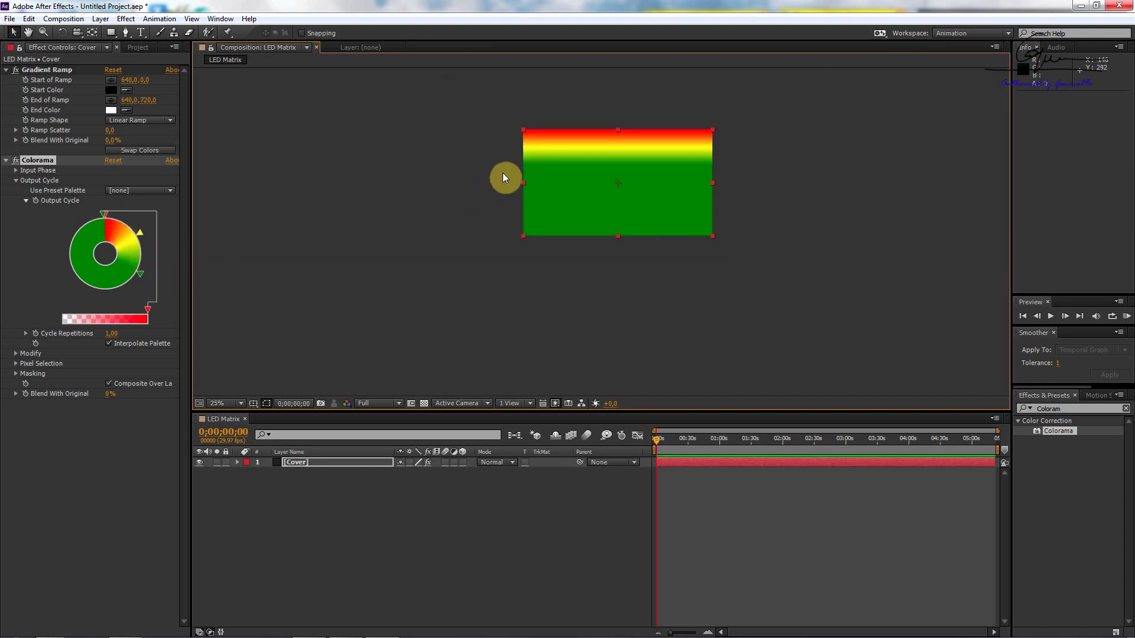
scroll(654, 138, "up", 1)
key("h")
scroll(651, 133, "up", 1)
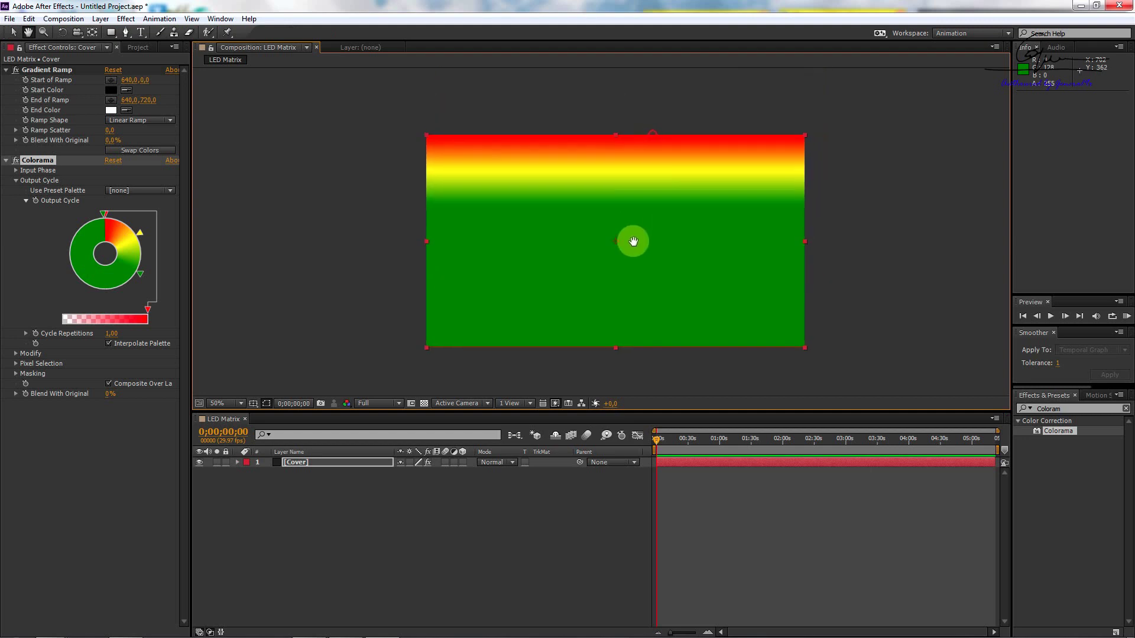
scroll(632, 203, "up", 1)
left_click_drag(627, 195, 602, 246)
scroll(603, 246, "down", 2)
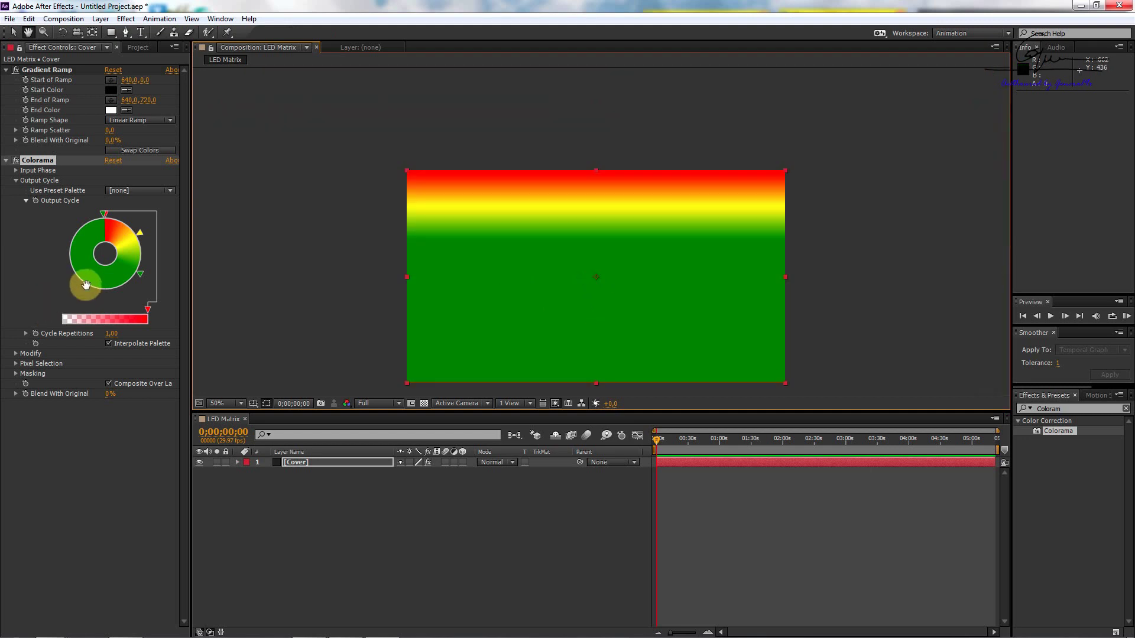
Search 'ball' in Effects & Presets and apply CC Ball Action to the Cover layer.
key("v")
left_click(299, 463)
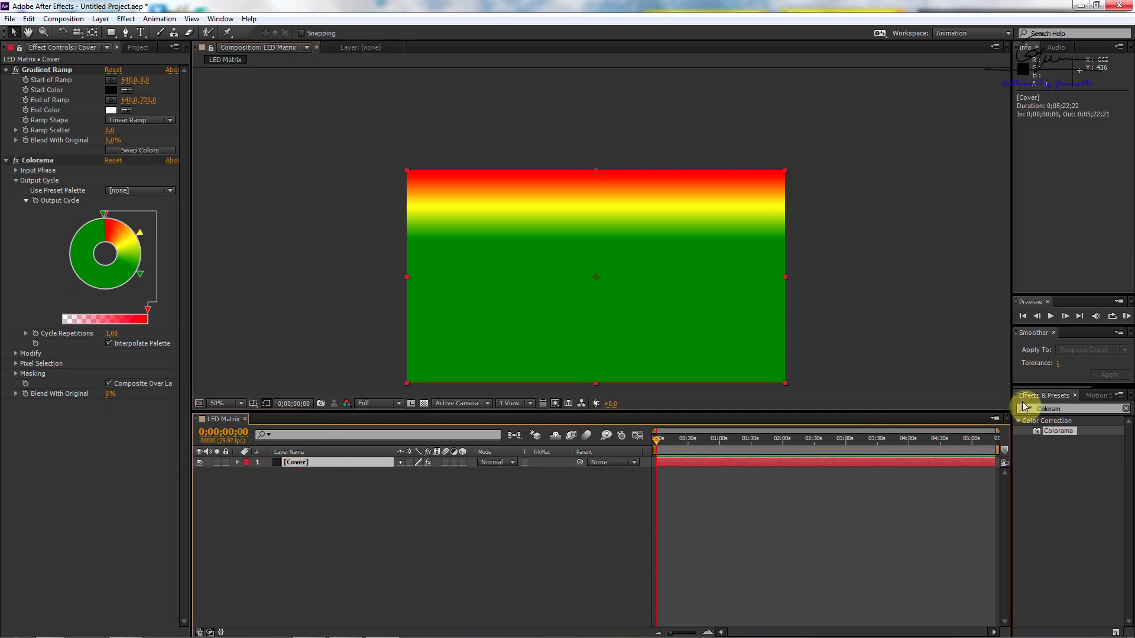
left_click(1063, 408)
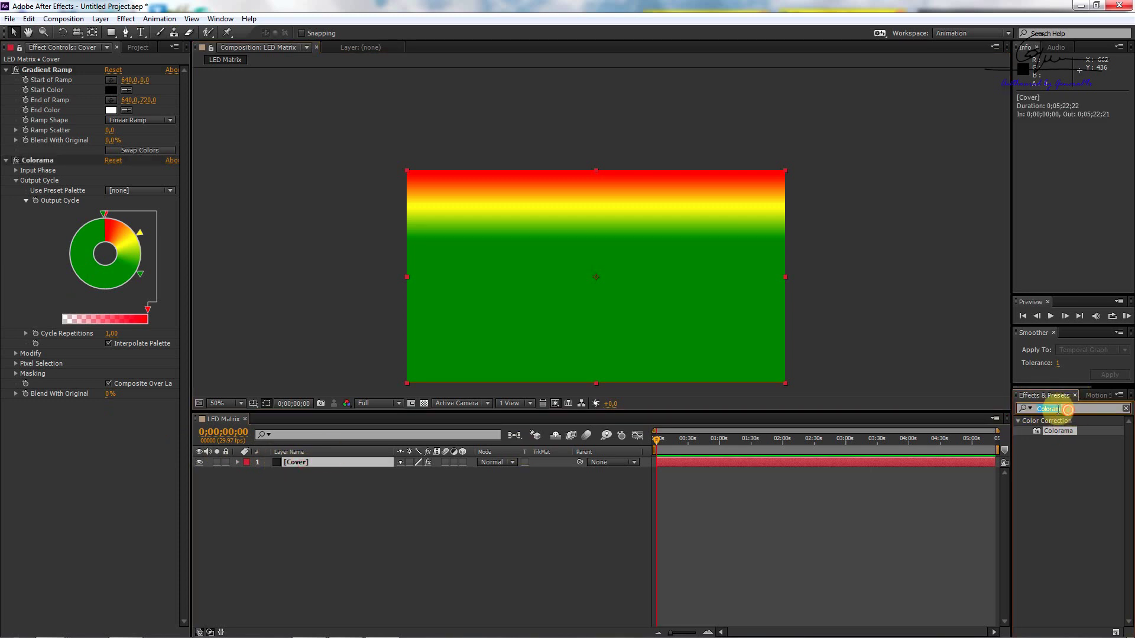
type("ball")
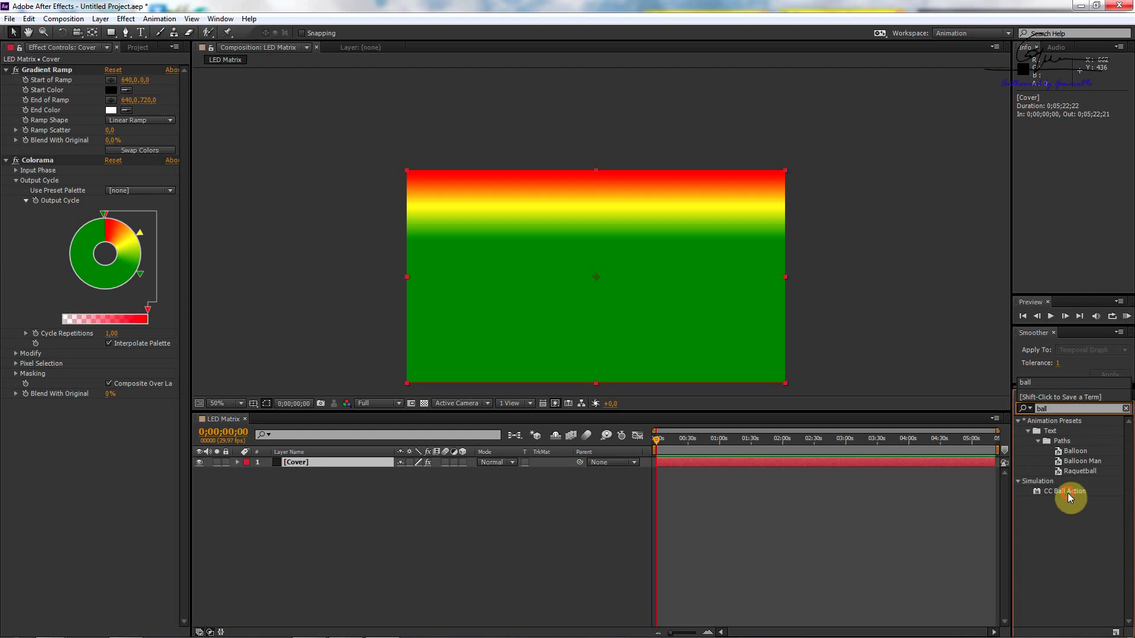
left_click(1067, 493)
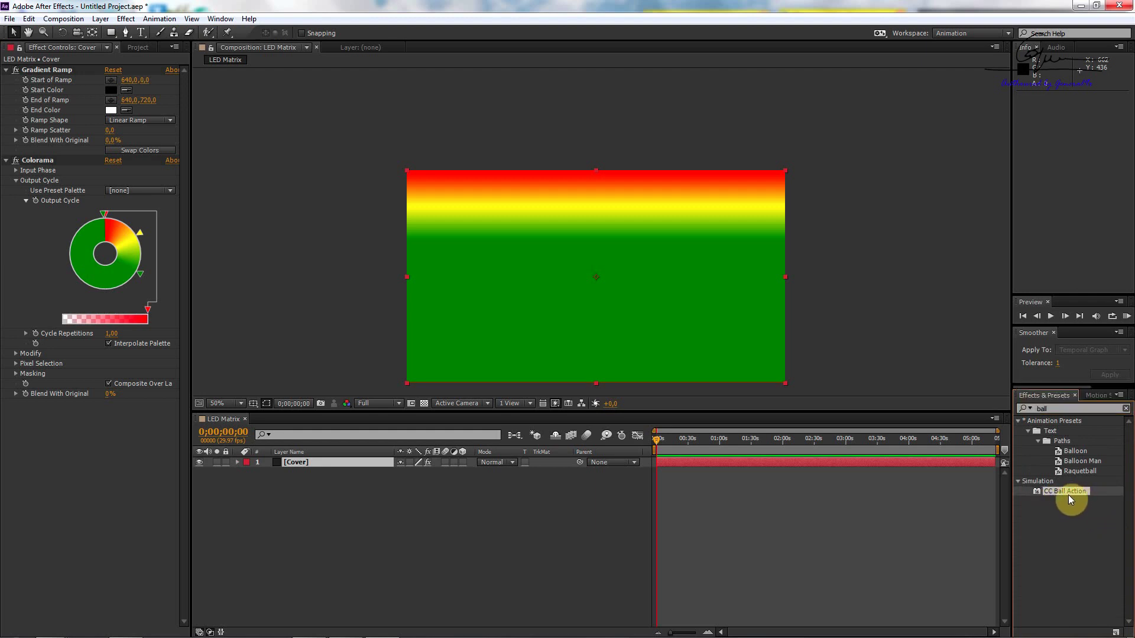
double_click(1068, 490)
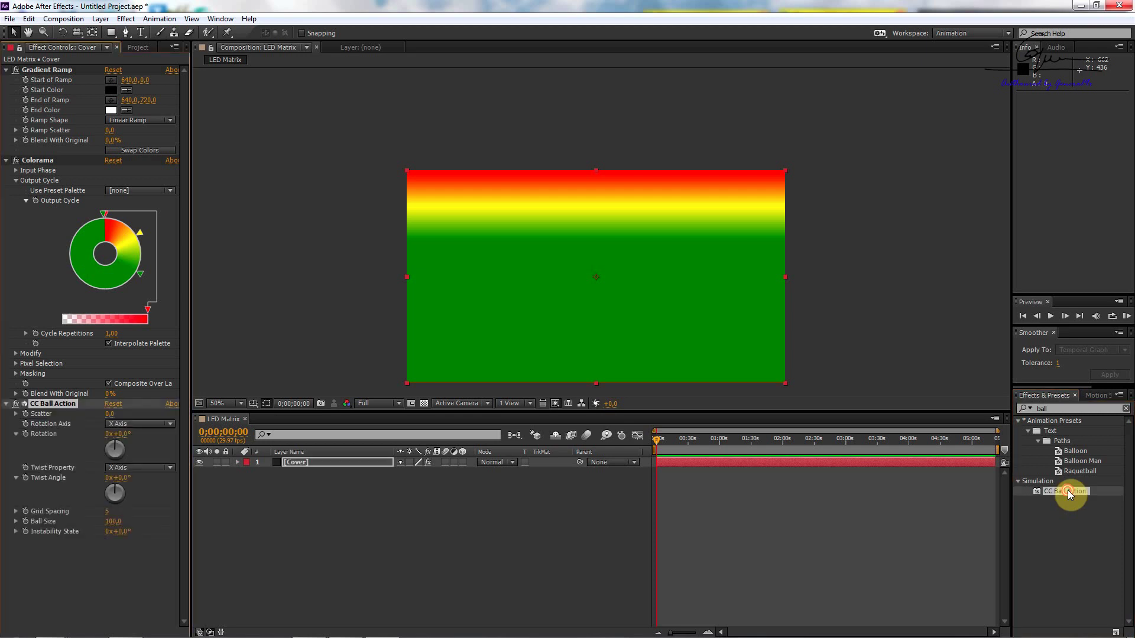
Collapse Colorama's Output Cycle and set CC Ball Action's Ball Size to 45.
left_click(14, 184)
left_click(15, 184)
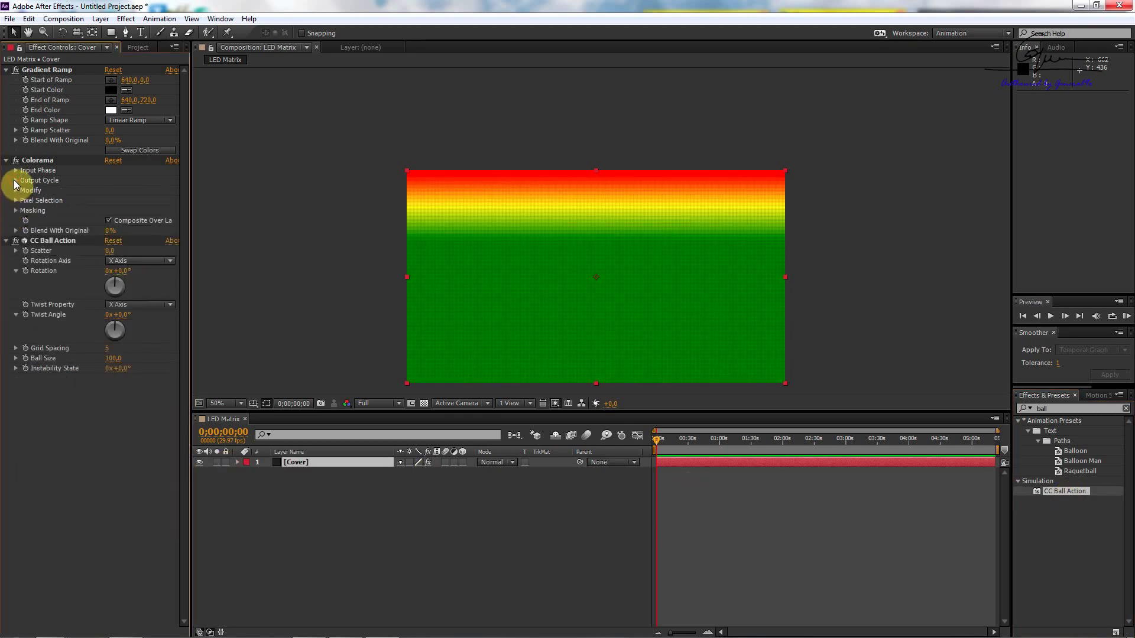
left_click(109, 357)
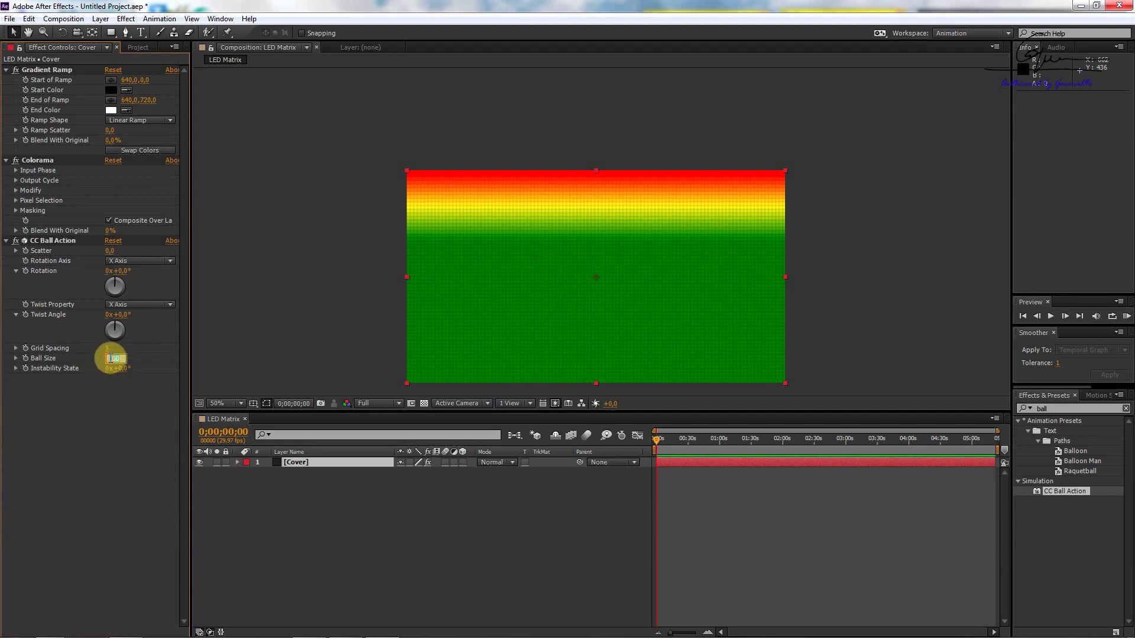
type("45")
key("Return")
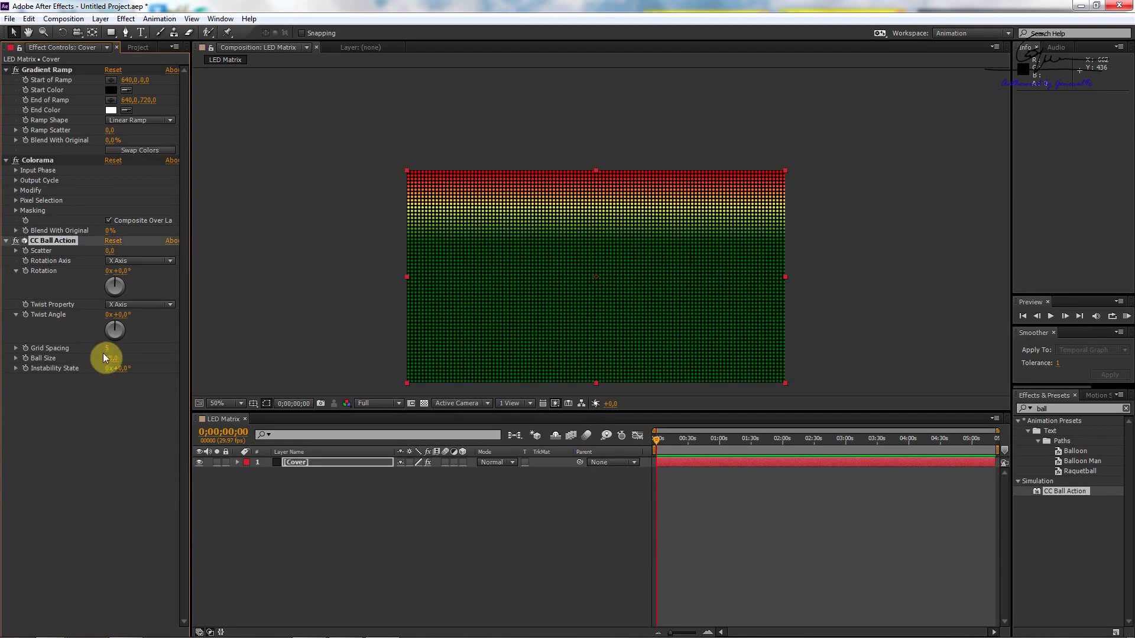
Zoom and pan around the composition to inspect the red-yellow-green LED dot grid.
scroll(669, 218, "up", 2)
scroll(526, 226, "up", 3)
scroll(517, 235, "up", 3)
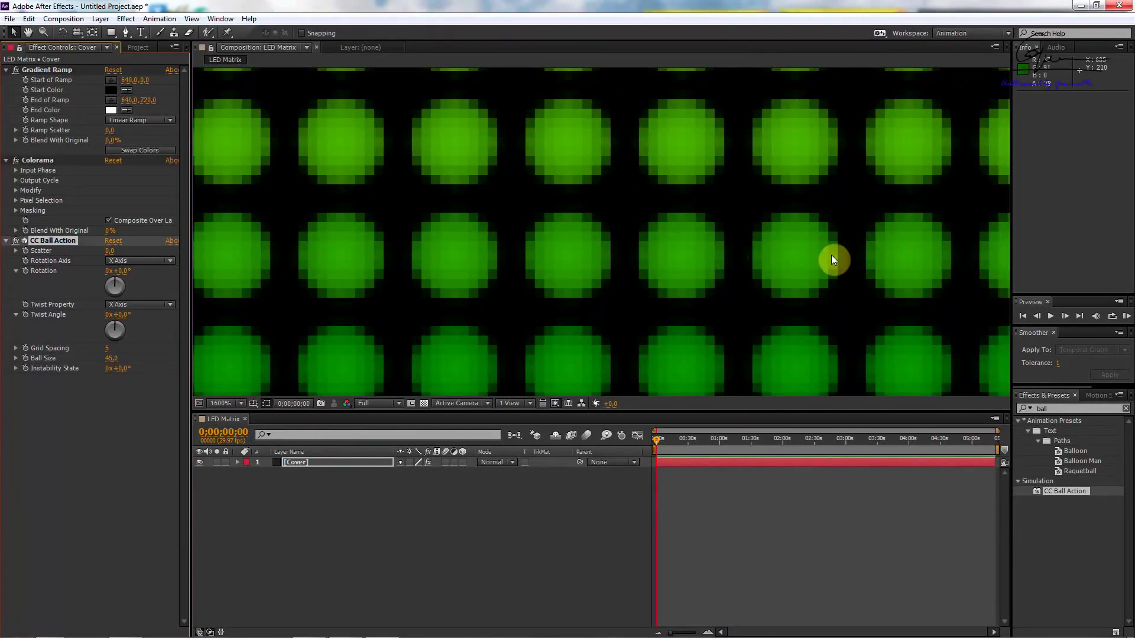
scroll(768, 263, "down", 3)
scroll(728, 263, "down", 2)
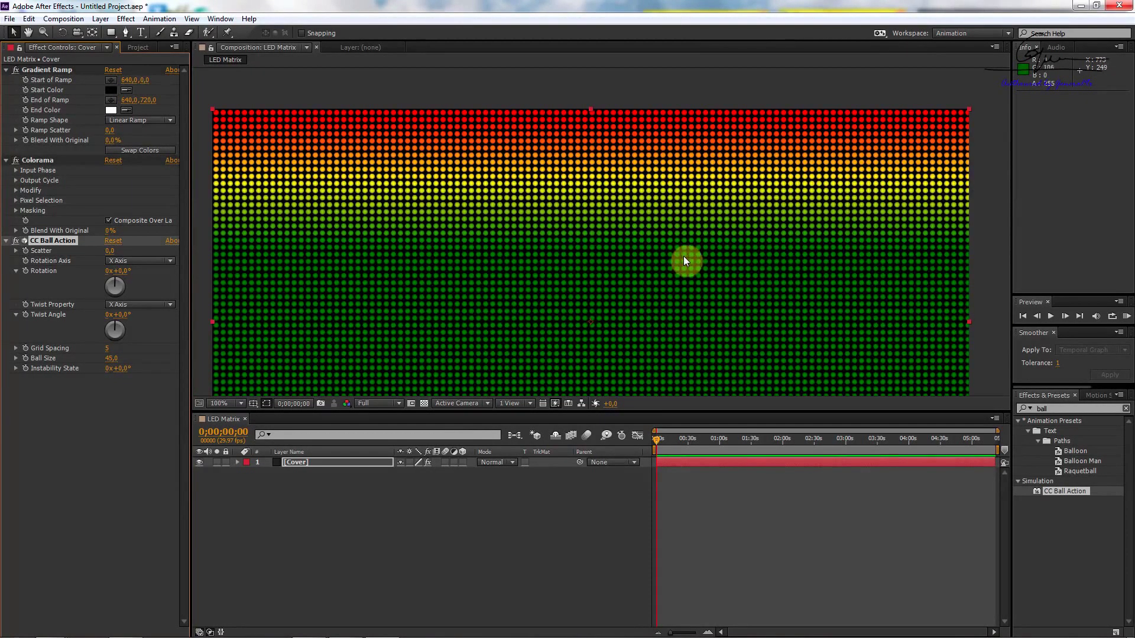
scroll(603, 263, "down", 2)
scroll(541, 253, "up", 2)
scroll(742, 263, "up", 2)
scroll(402, 213, "up", 4)
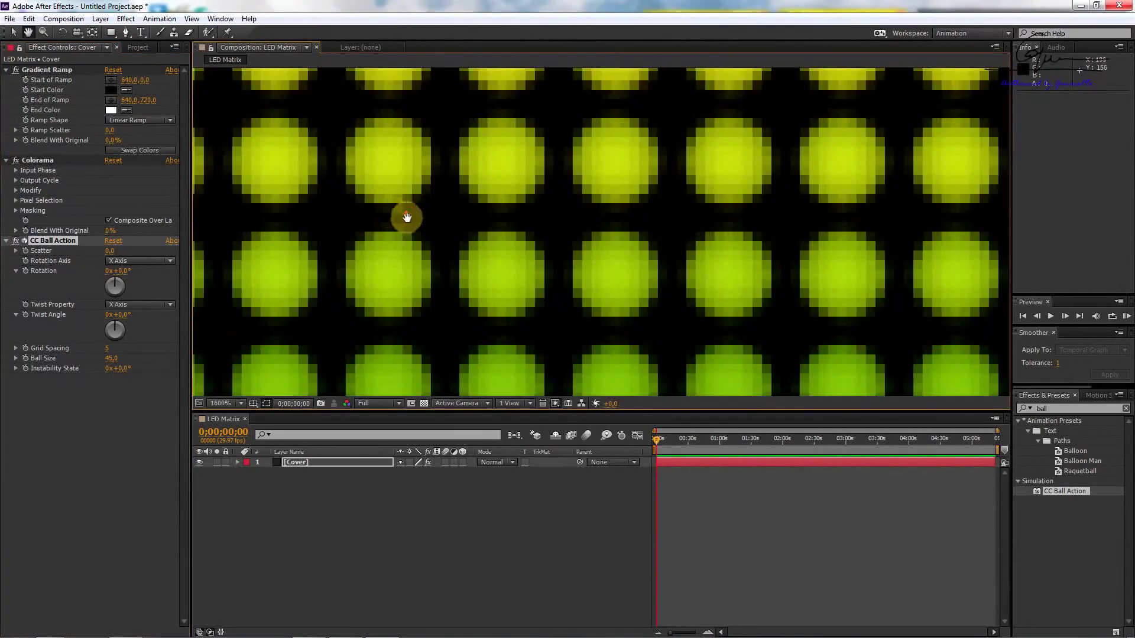
scroll(474, 145, "down", 2)
mouse_move(482, 148)
left_mouse_down()
mouse_move(665, 236)
mouse_move(879, 185)
left_mouse_up()
scroll(792, 195, "up", 1)
left_click_drag(793, 195, 373, 324)
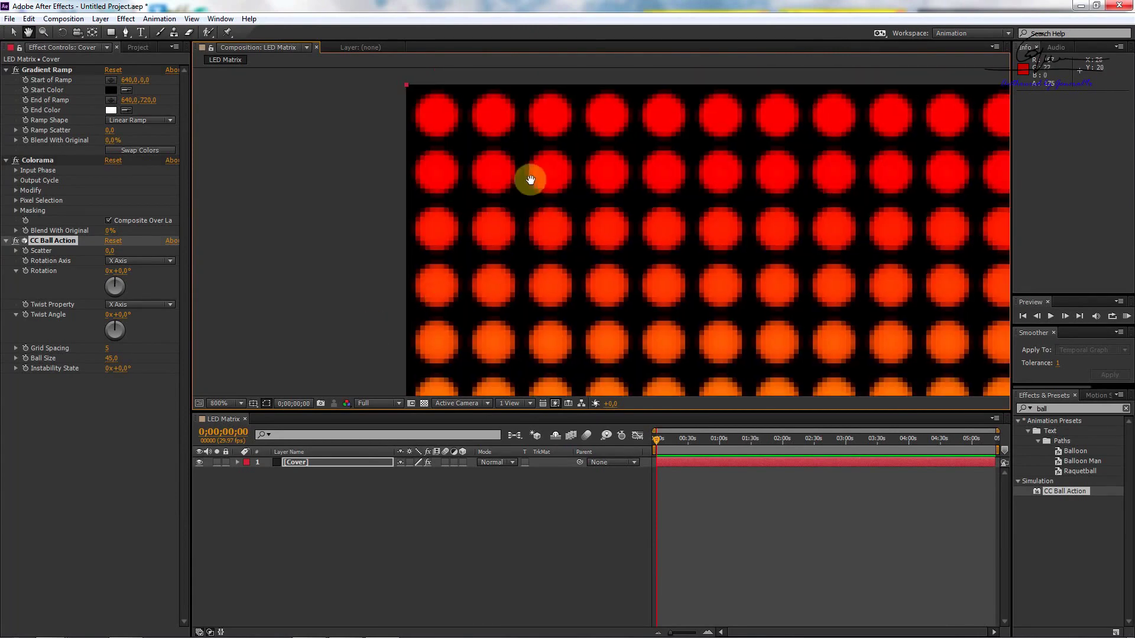
left_click_drag(530, 180, 459, 197)
scroll(754, 248, "down", 12)
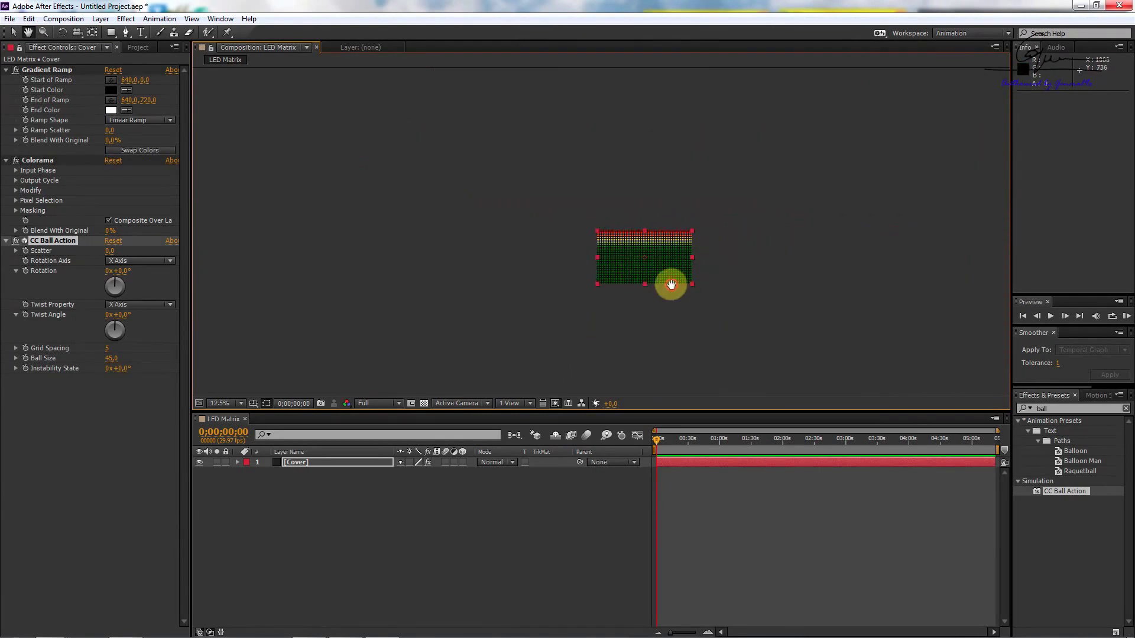
scroll(666, 228, "up", 6)
left_click_drag(539, 114, 503, 250)
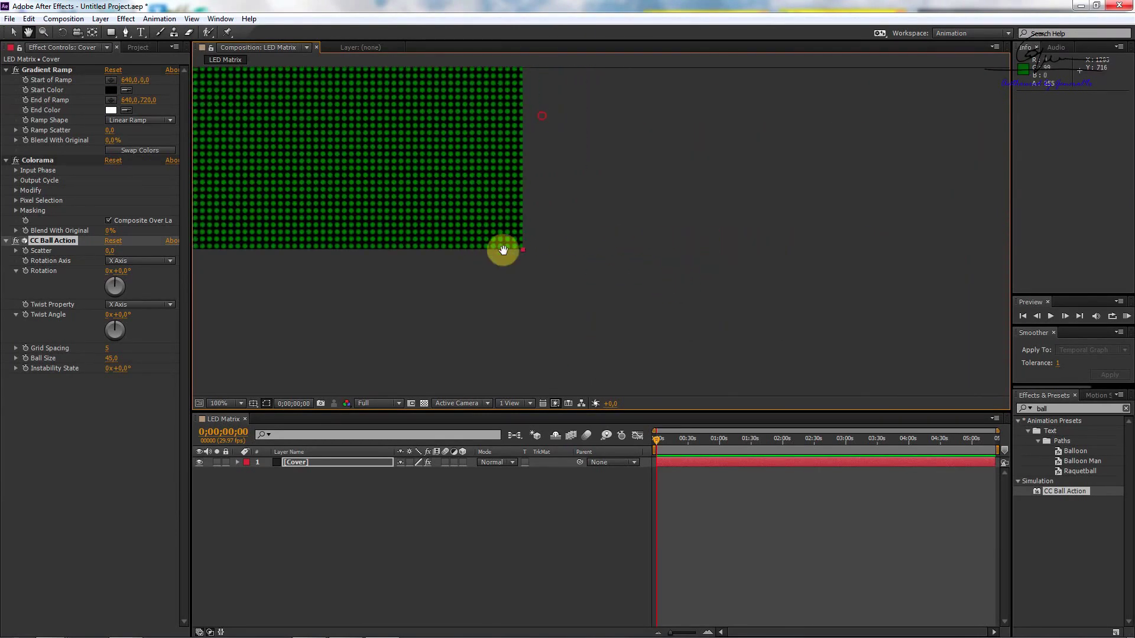
scroll(374, 233, "down", 3)
scroll(689, 261, "up", 6)
left_click_drag(834, 142, 771, 237)
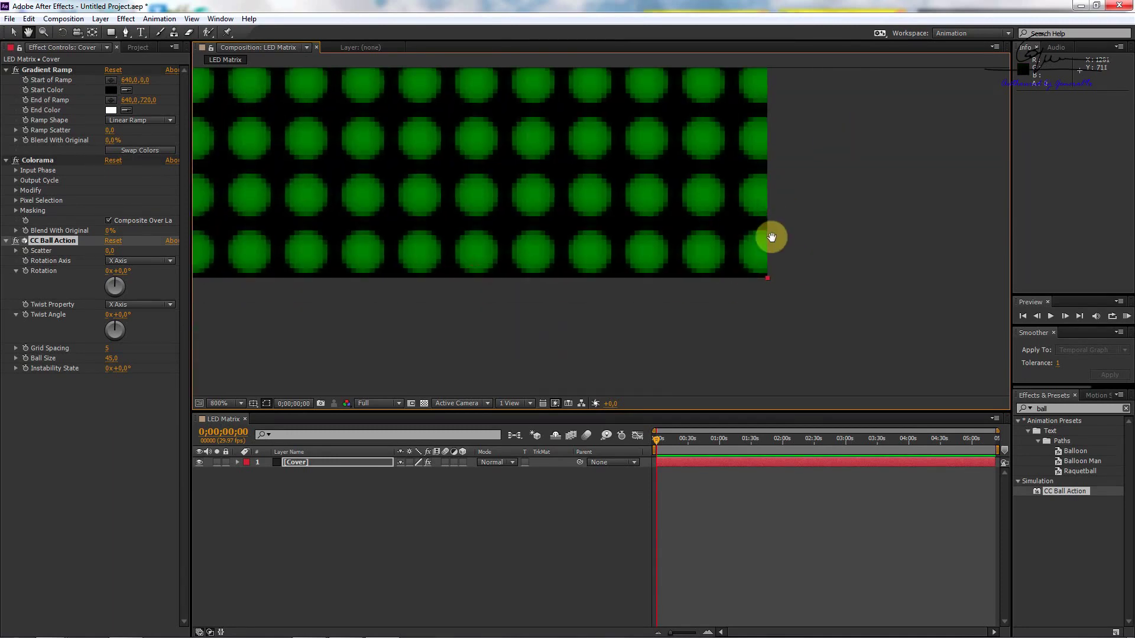
scroll(603, 169, "down", 3)
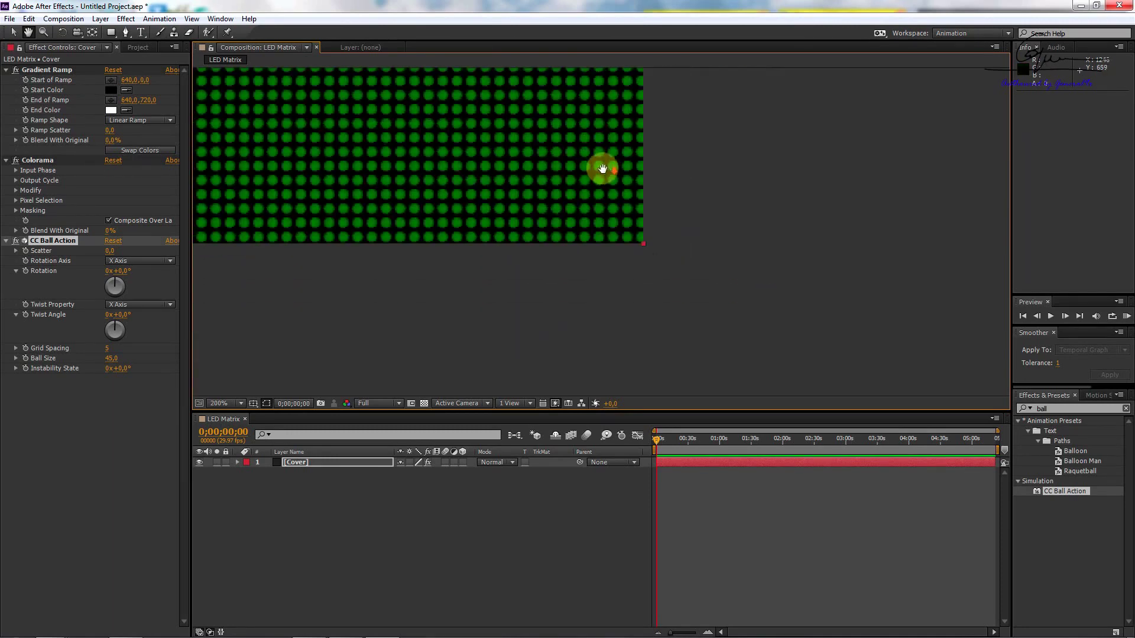
scroll(722, 287, "down", 2)
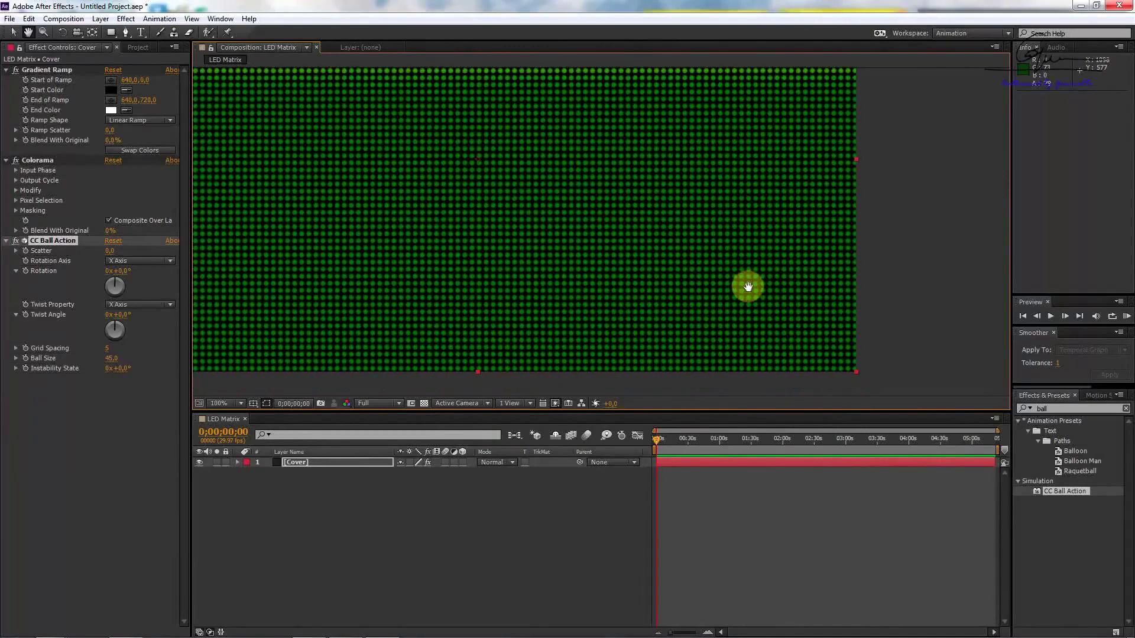
scroll(748, 287, "down", 2)
key("v")
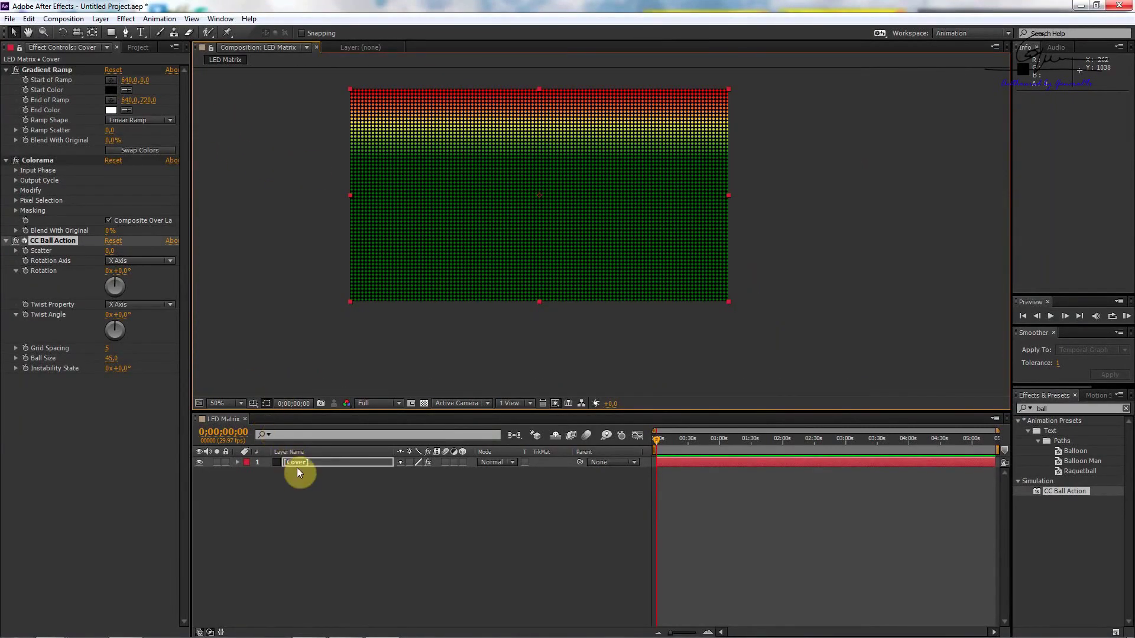
key("Return")
Draw a rectangular mask over the whole Cover layer.
left_click(111, 32)
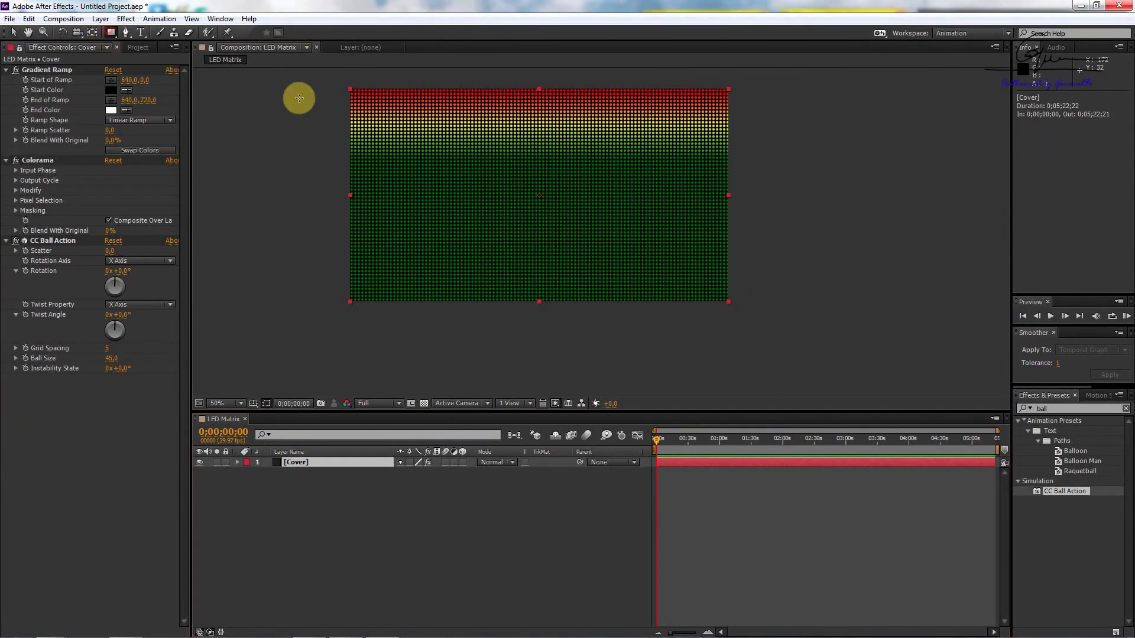
mouse_move(347, 89)
left_mouse_down()
mouse_move(743, 303)
mouse_move(747, 292)
left_mouse_up()
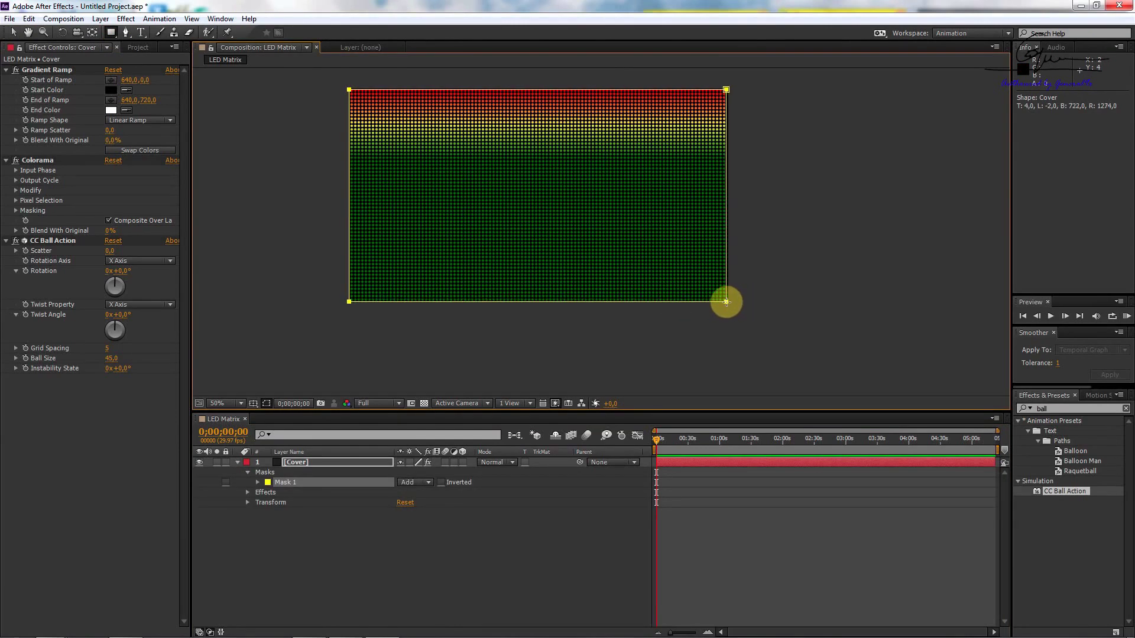
scroll(748, 292, "up", 6)
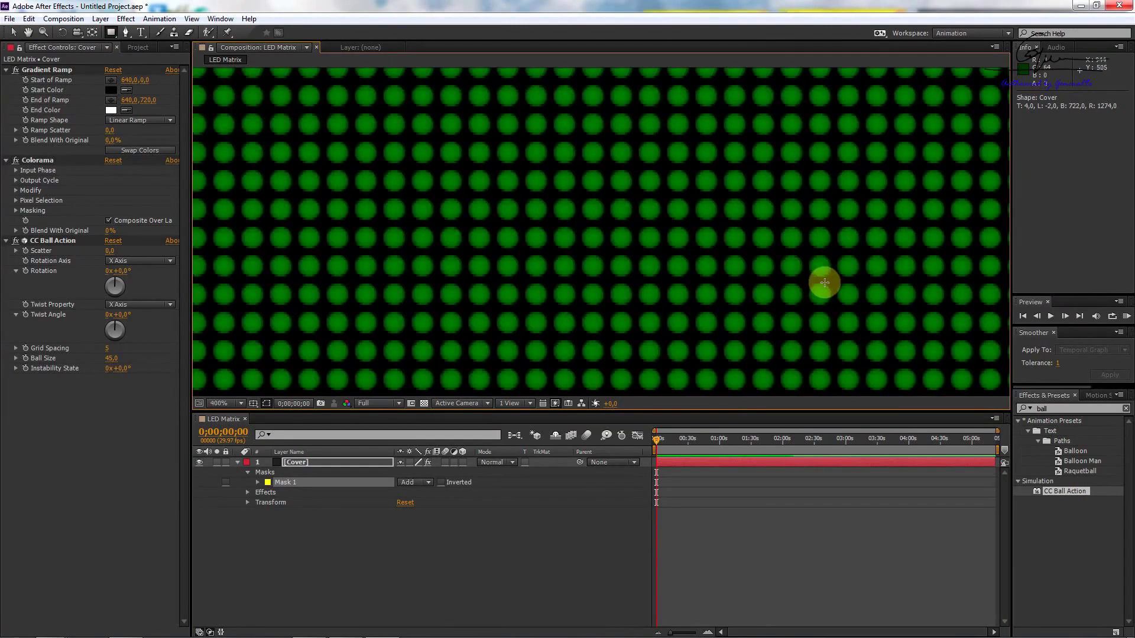
scroll(825, 283, "up", 1)
scroll(824, 283, "down", 1)
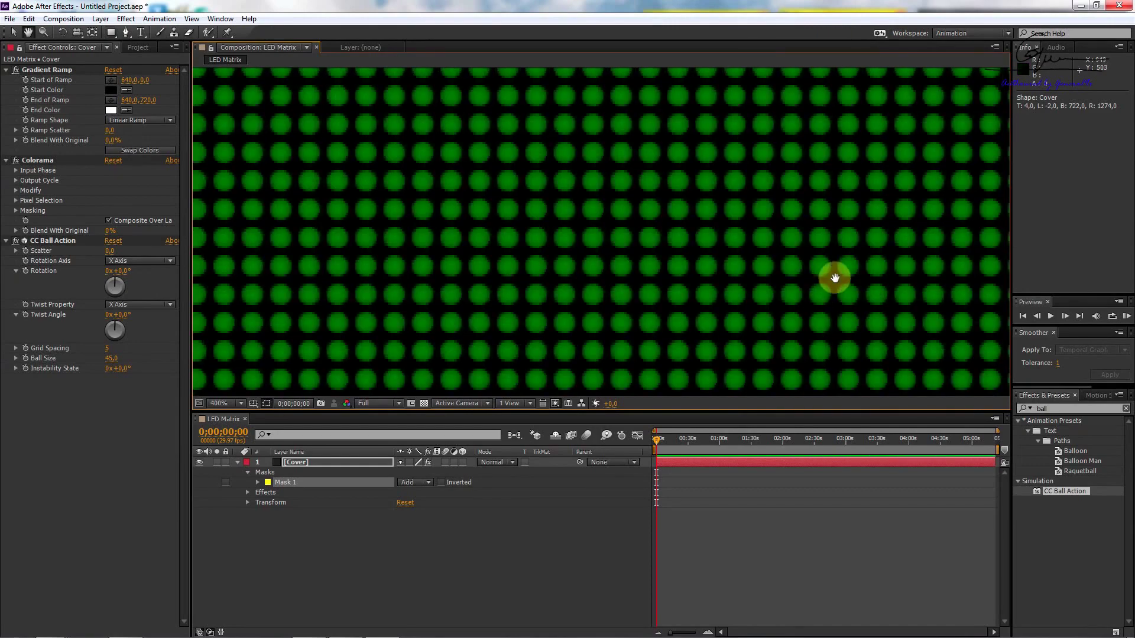
Zoom into the bottom-right corner and pull the mask's corner in to the dots.
mouse_move(834, 276)
left_mouse_down()
mouse_move(542, 200)
mouse_move(524, 43)
left_mouse_up()
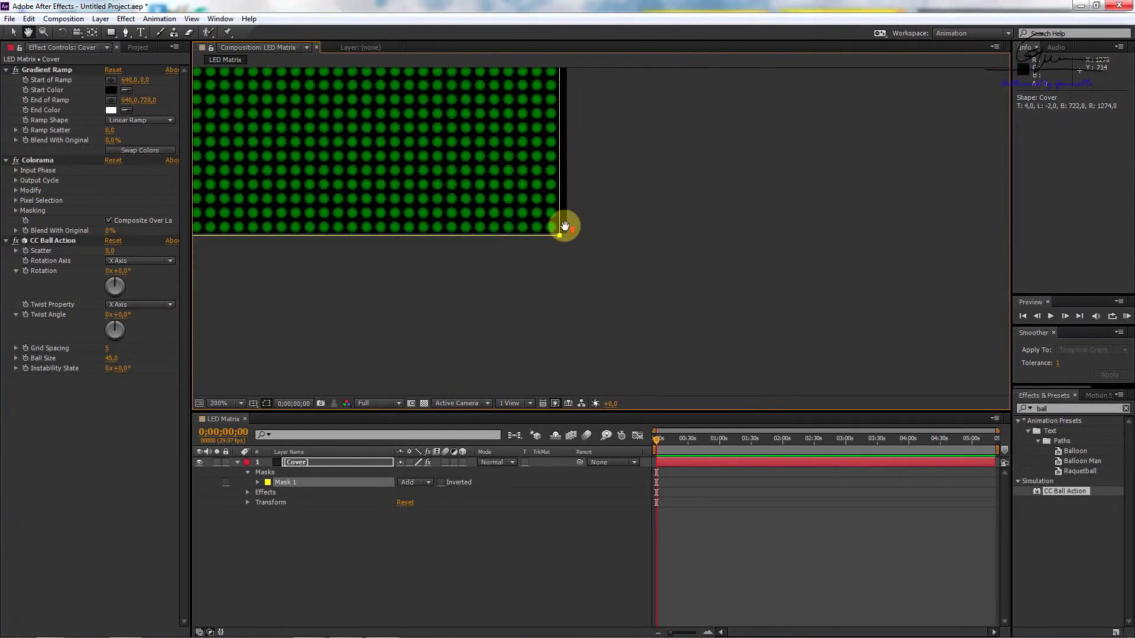
scroll(343, 193, "up", 1)
mouse_move(342, 193)
left_mouse_down()
mouse_move(539, 254)
mouse_move(569, 94)
left_mouse_up()
scroll(539, 254, "up", 1)
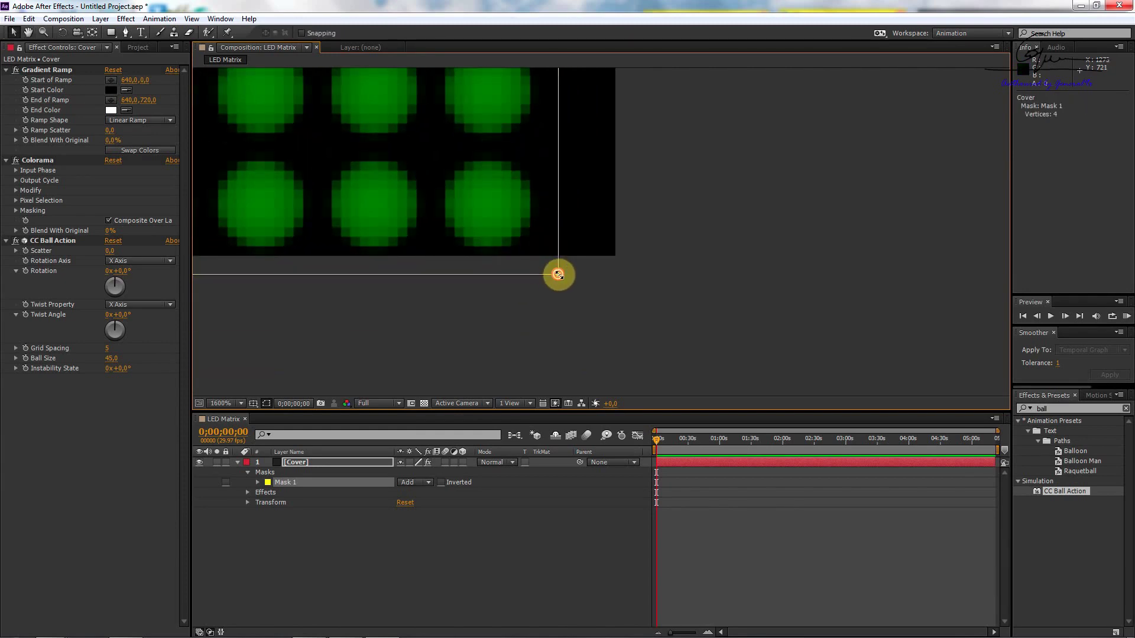
left_click_drag(558, 274, 547, 256)
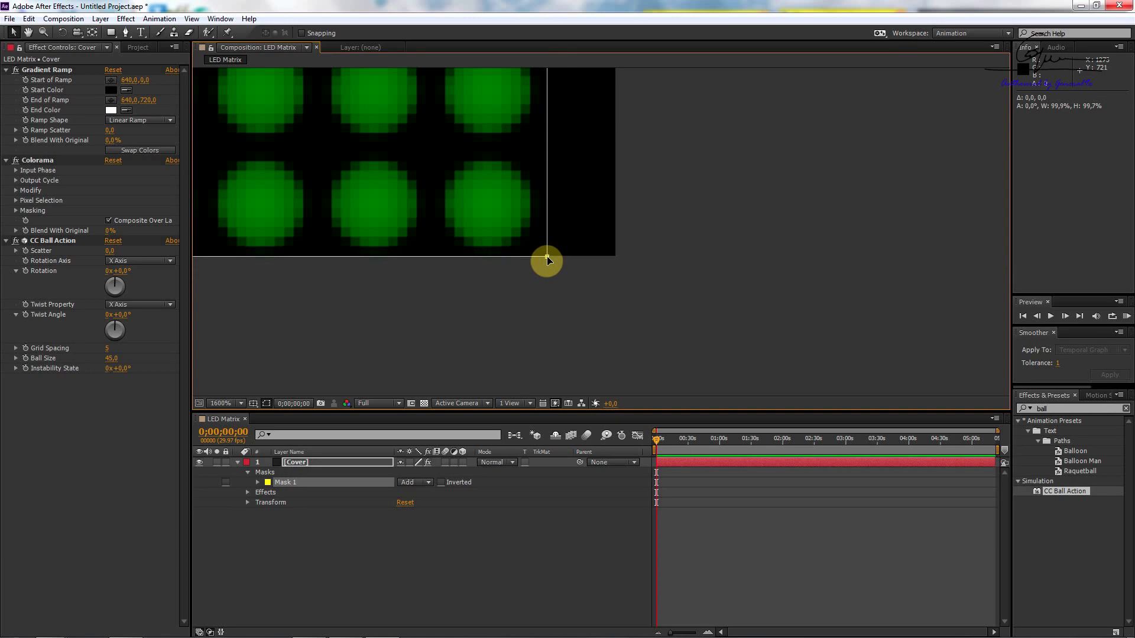
Line up the mask's top-left corner with the grid's top-left red dots.
key("h")
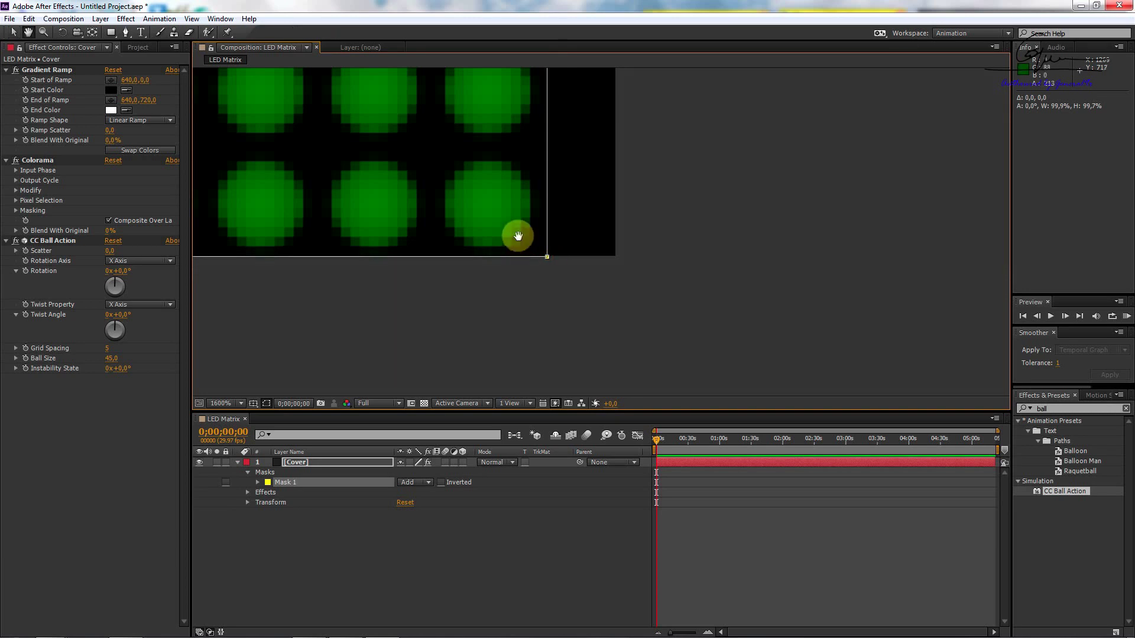
scroll(461, 183, "down", 3)
scroll(441, 170, "down", 3)
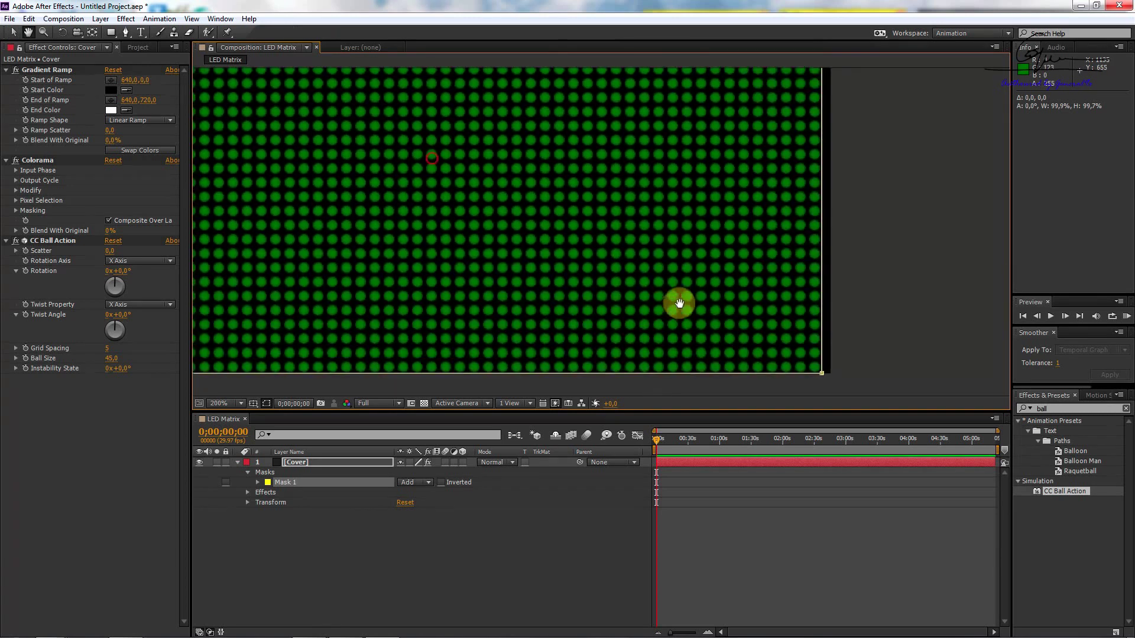
scroll(584, 266, "up", 1)
scroll(483, 176, "up", 2)
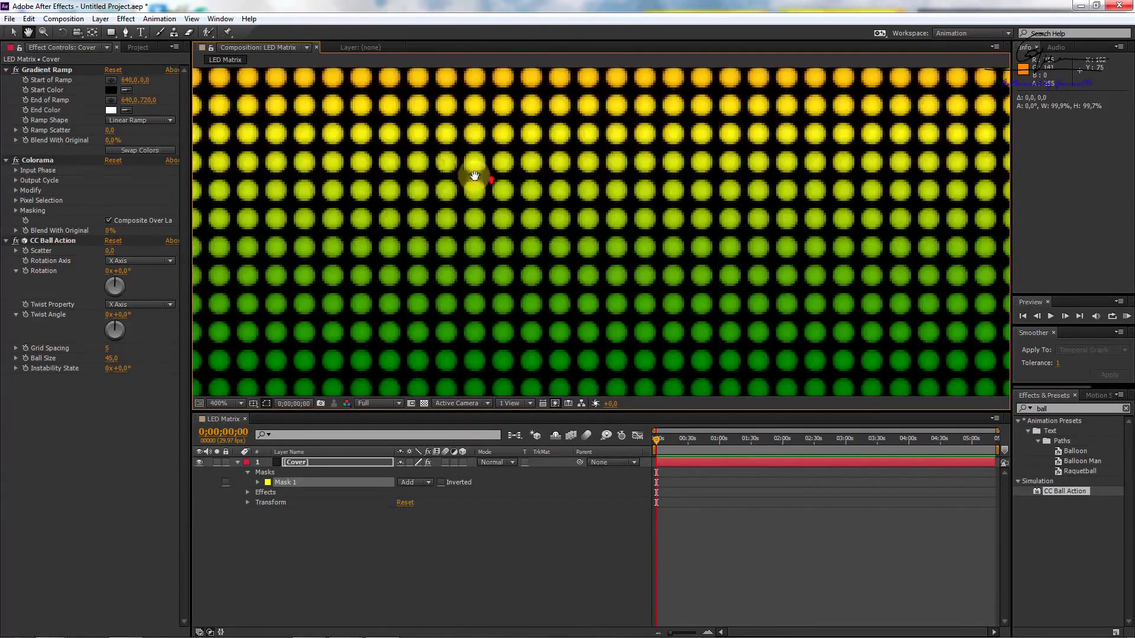
scroll(552, 240, "up", 2)
left_click_drag(684, 165, 646, 254)
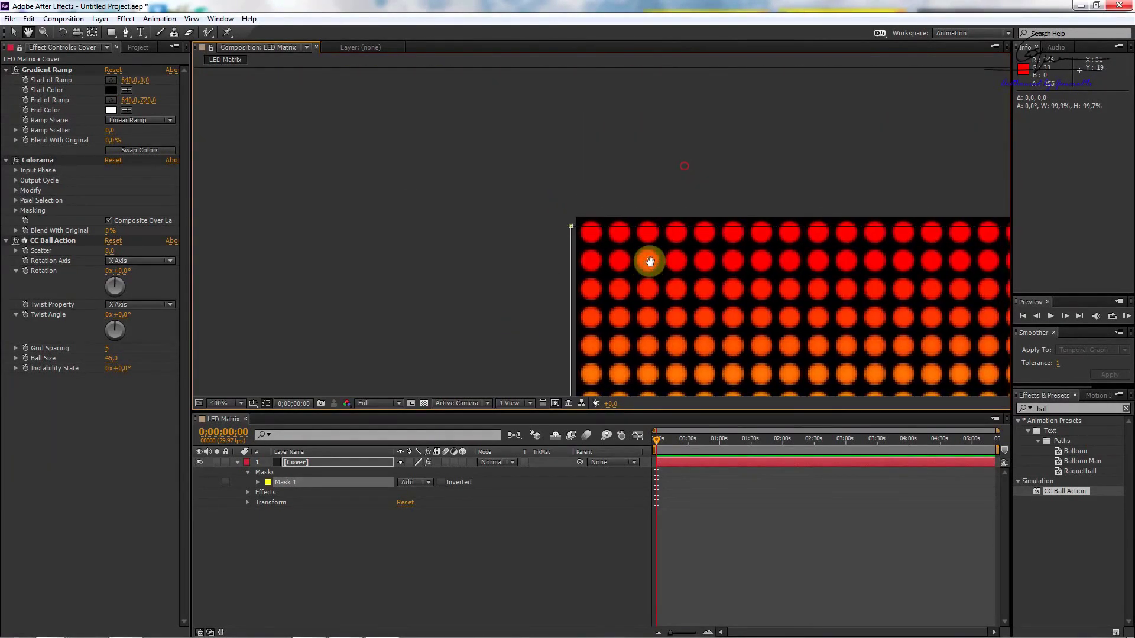
scroll(595, 215, "up", 2)
left_click_drag(595, 216, 557, 291)
key("v")
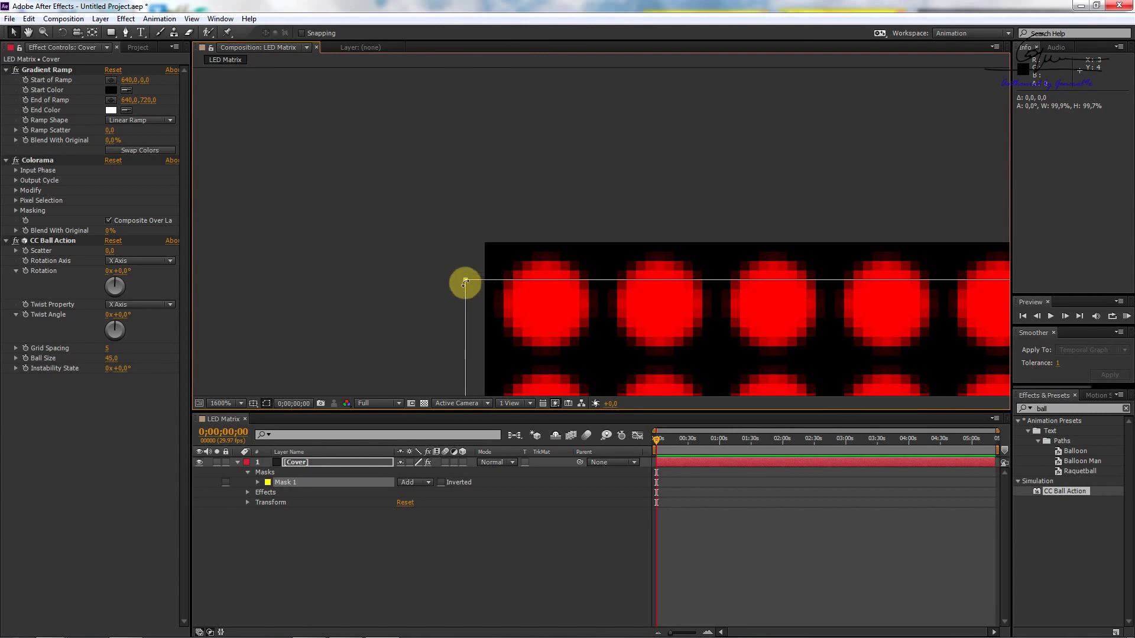
left_click_drag(465, 278, 485, 247)
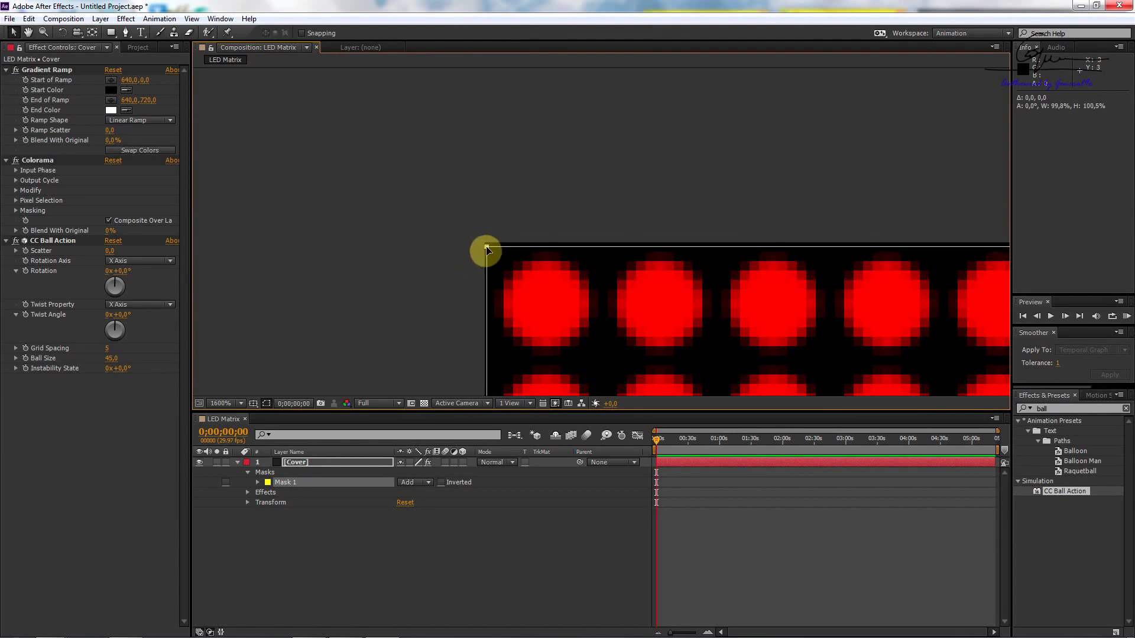
Check the matrix's lower-right and bottom edges, then deselect the Cover layer.
scroll(558, 293, "down", 5)
scroll(611, 281, "down", 2)
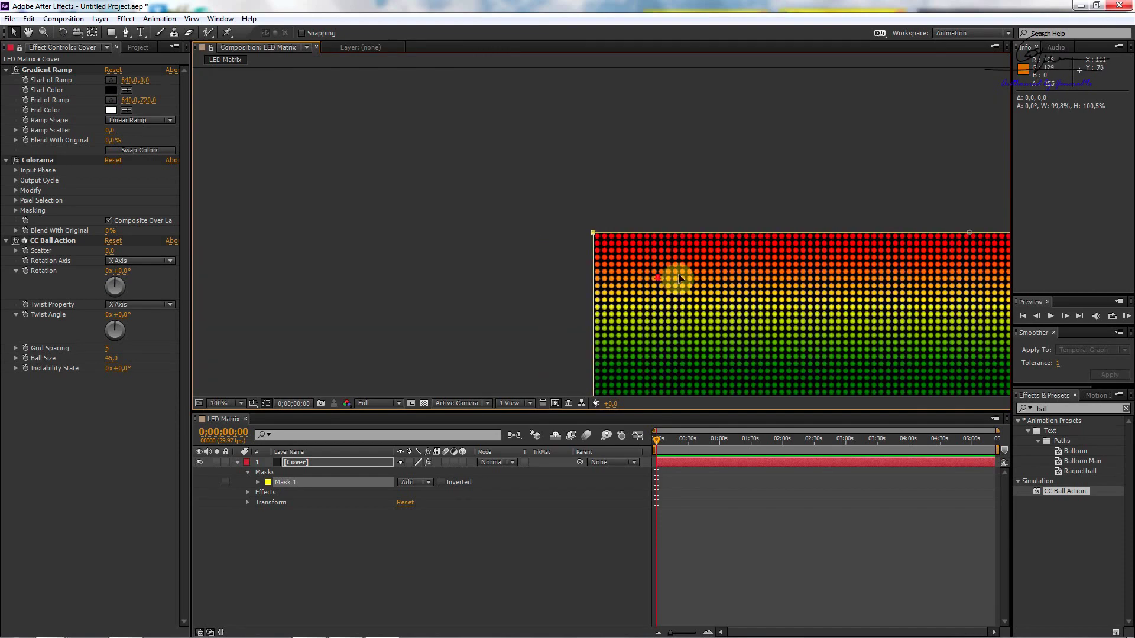
scroll(673, 279, "down", 2)
scroll(744, 291, "down", 3)
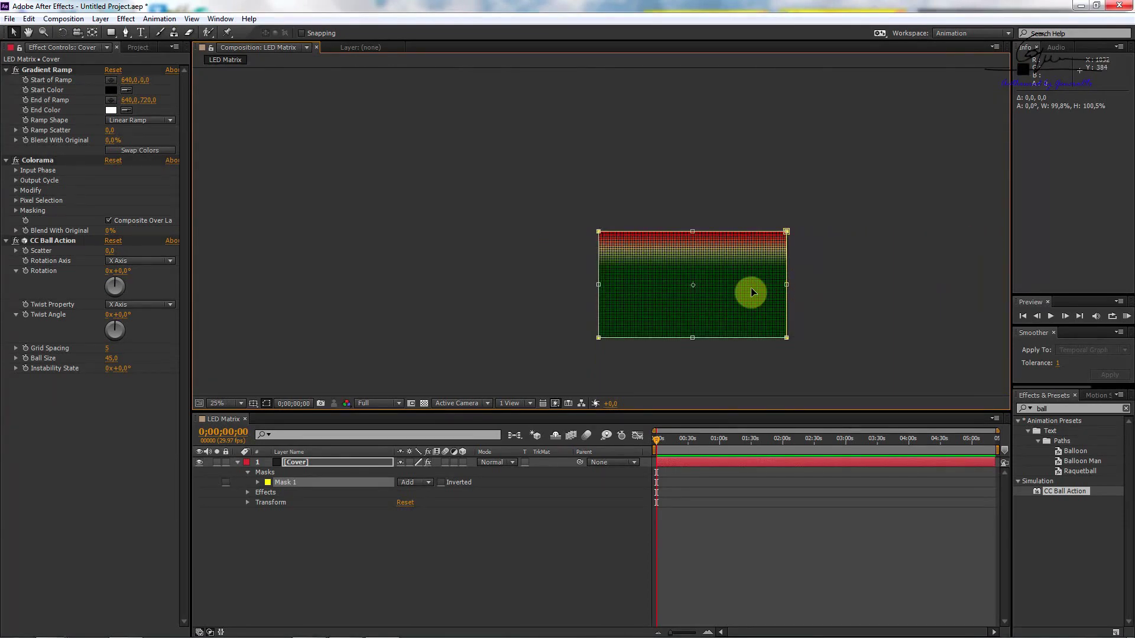
key("h")
scroll(577, 221, "up", 1)
scroll(620, 253, "up", 3)
scroll(797, 276, "up", 2)
scroll(488, 151, "up", 2)
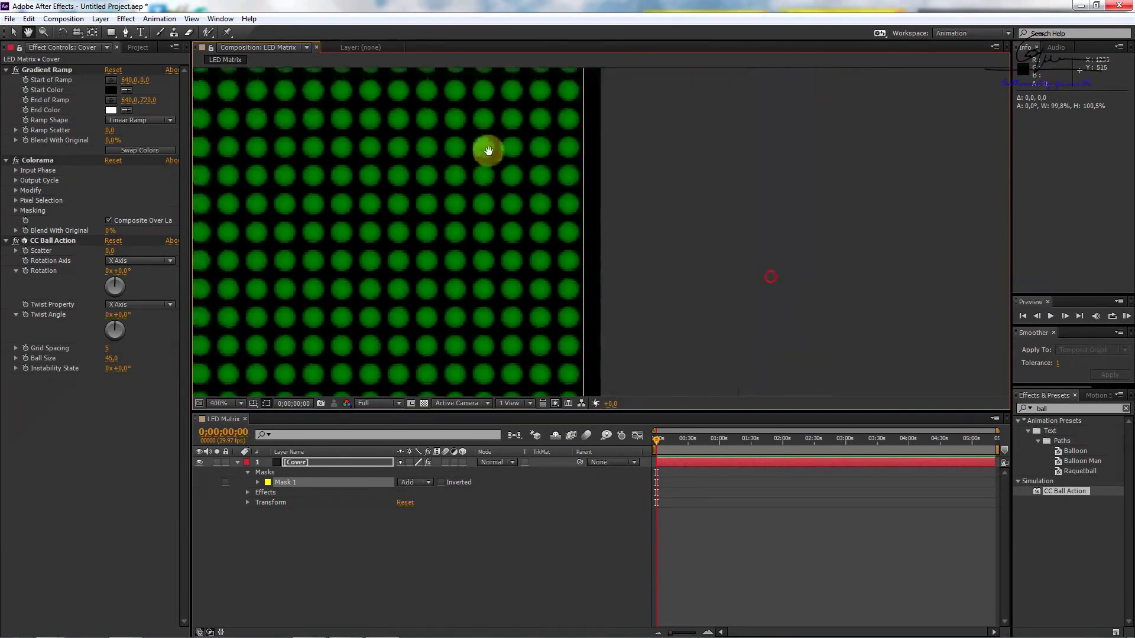
left_click_drag(488, 151, 565, 81)
mouse_move(577, 183)
left_mouse_down()
mouse_move(616, 157)
mouse_move(625, 235)
left_mouse_up()
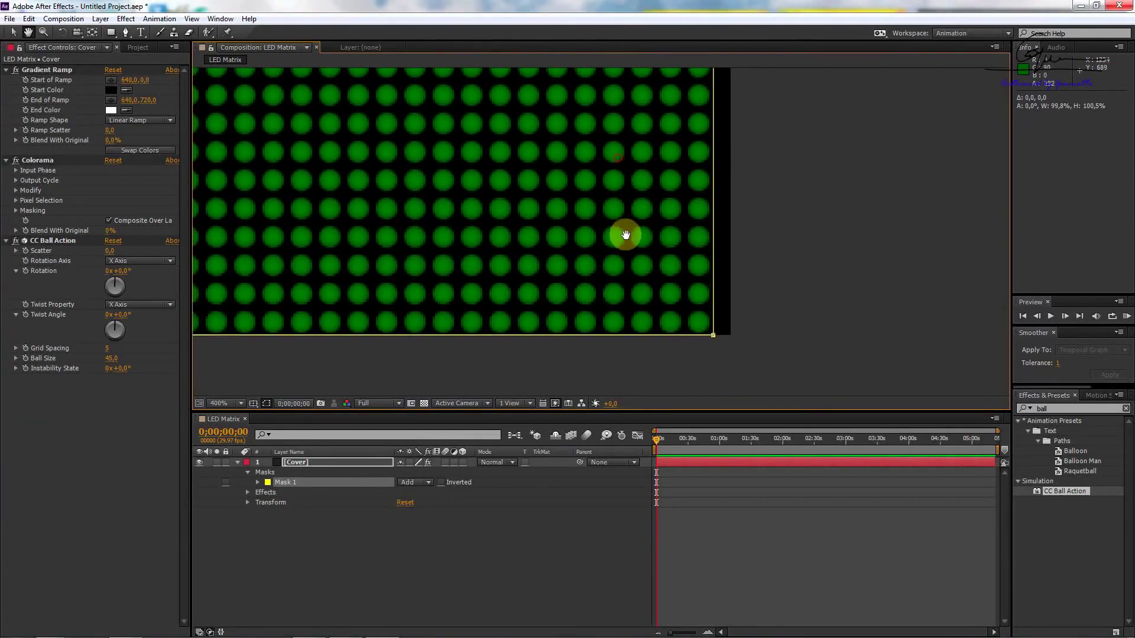
scroll(577, 211, "down", 6)
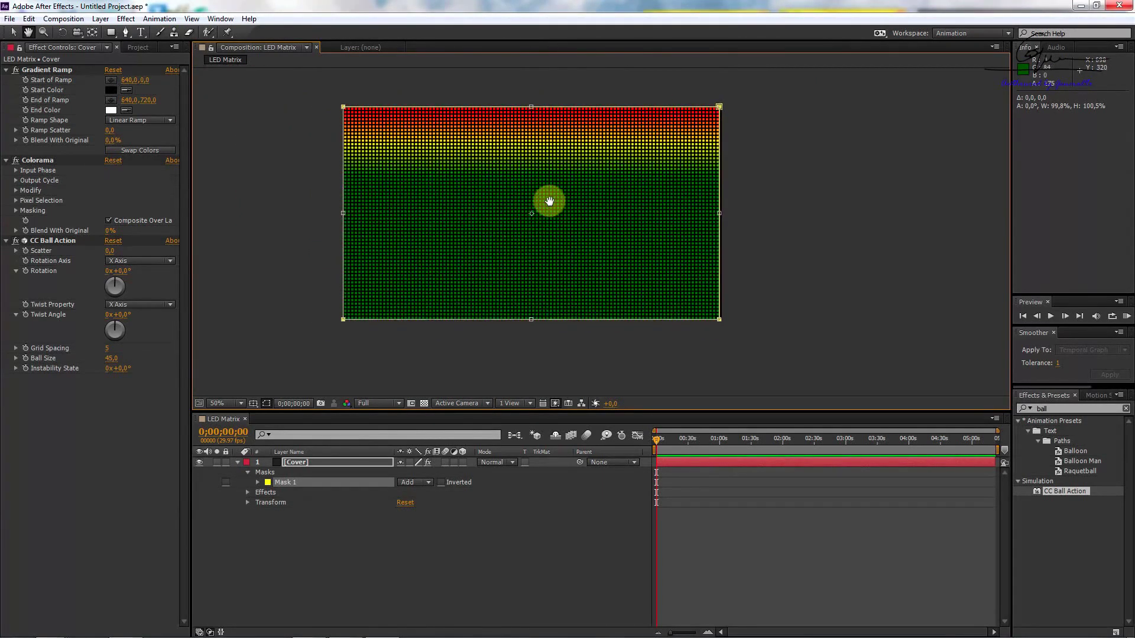
key("v")
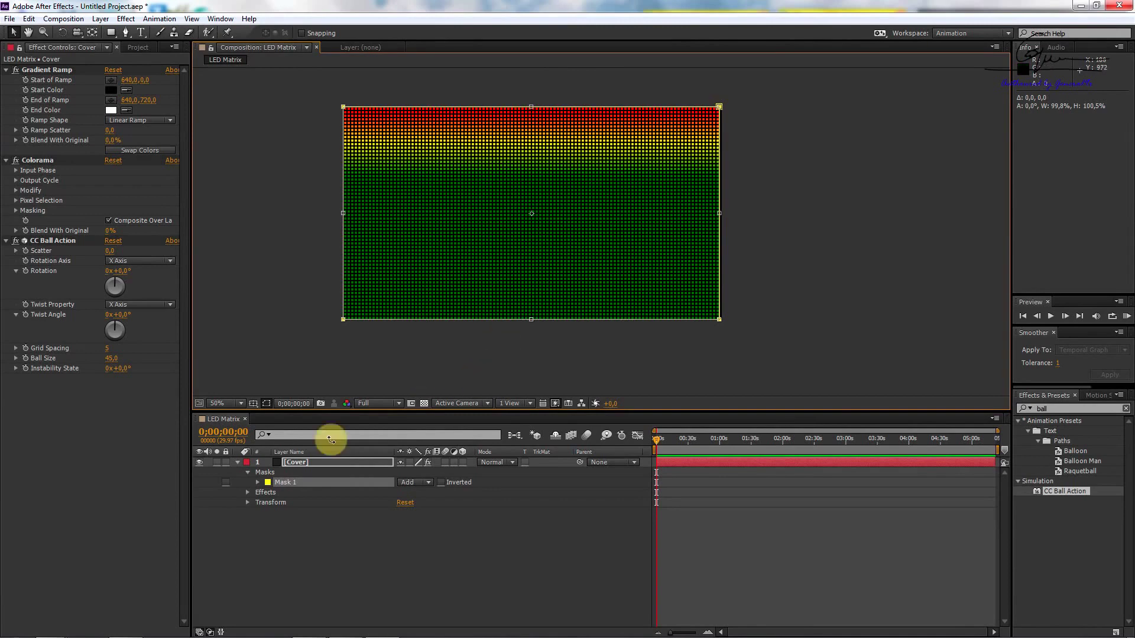
key("F2")
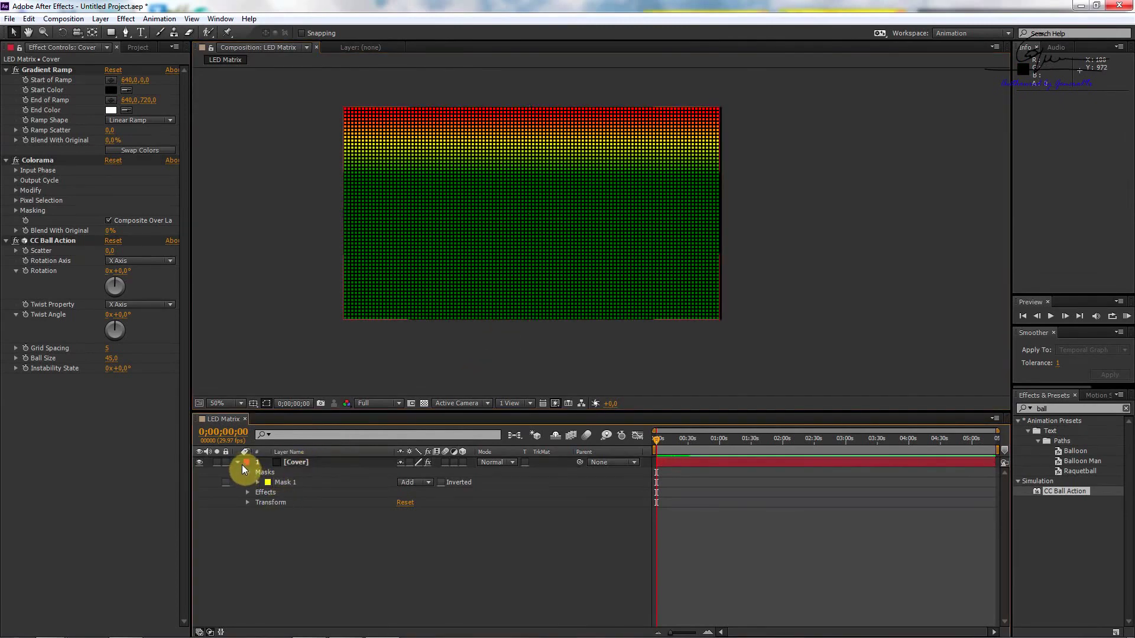
Duplicate the Cover layer and rename the copy Core.
left_click(237, 462)
left_click(297, 462)
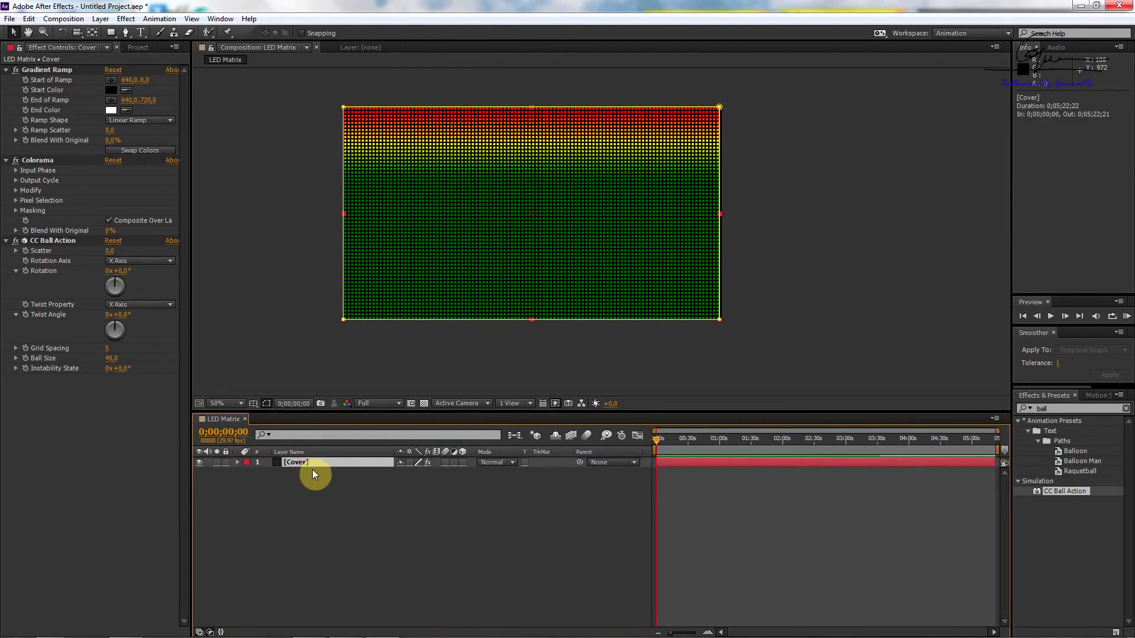
left_click(29, 18)
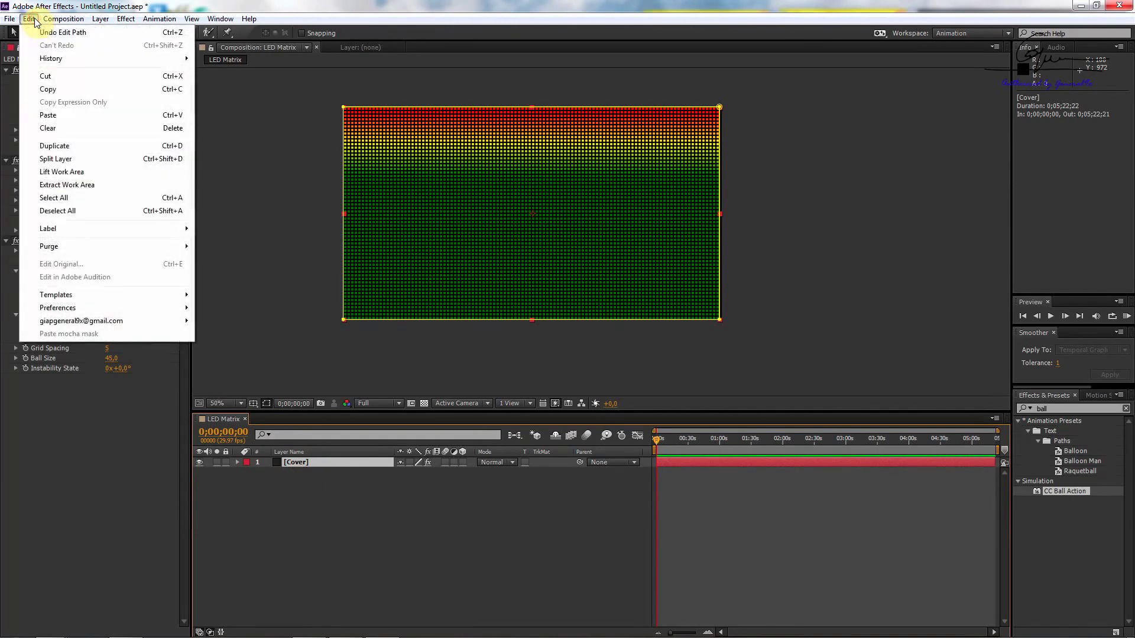
left_click(72, 149)
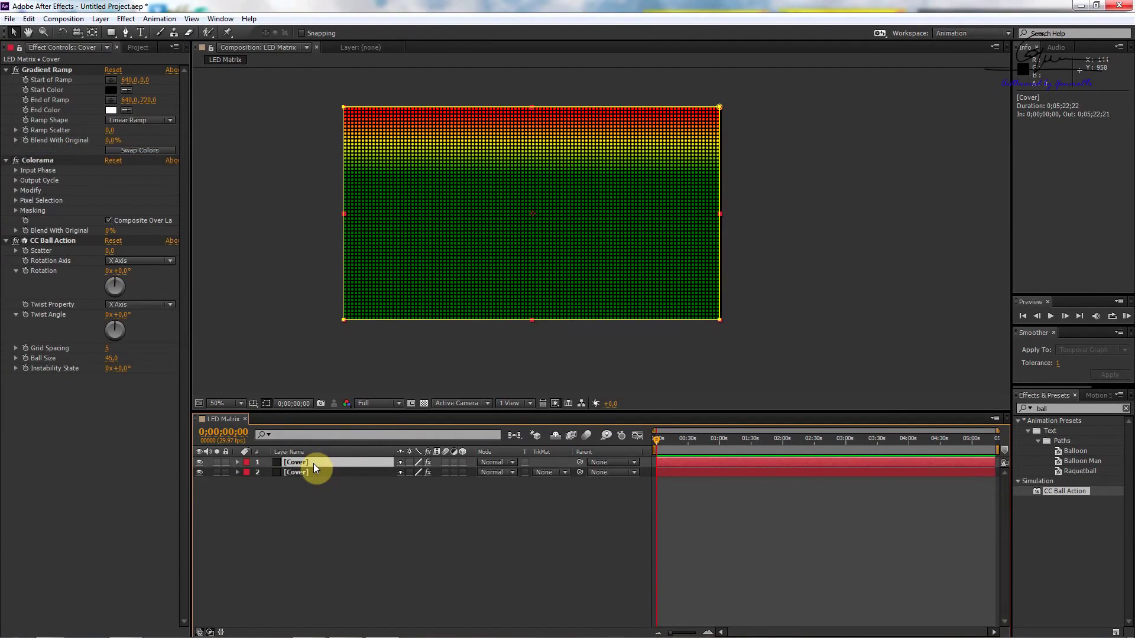
key("Return")
type("Core")
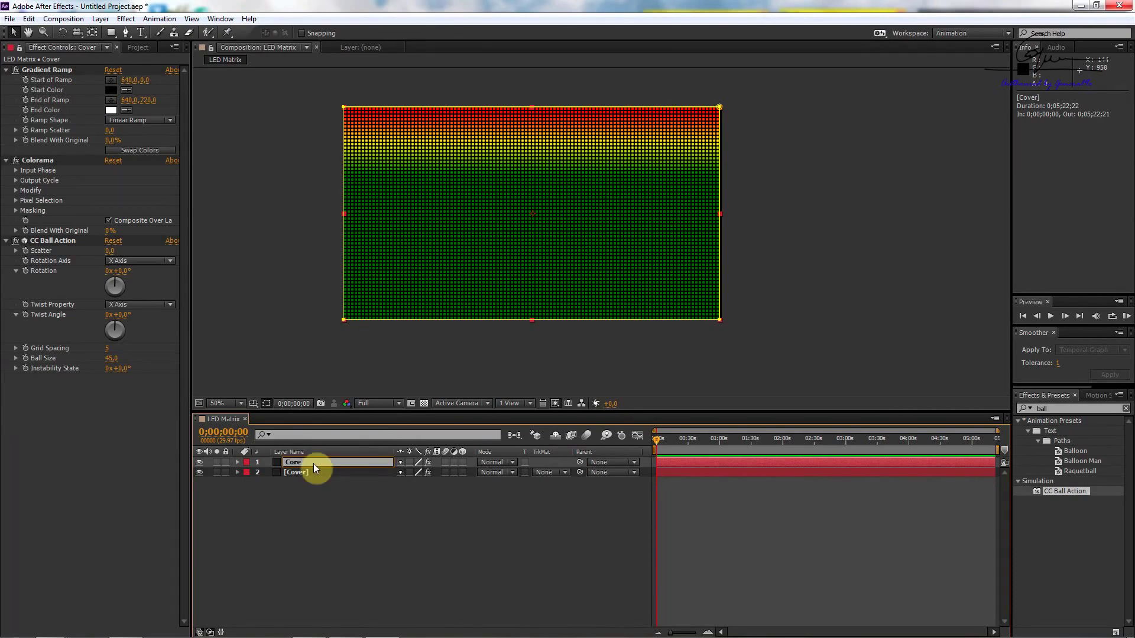
key("Return")
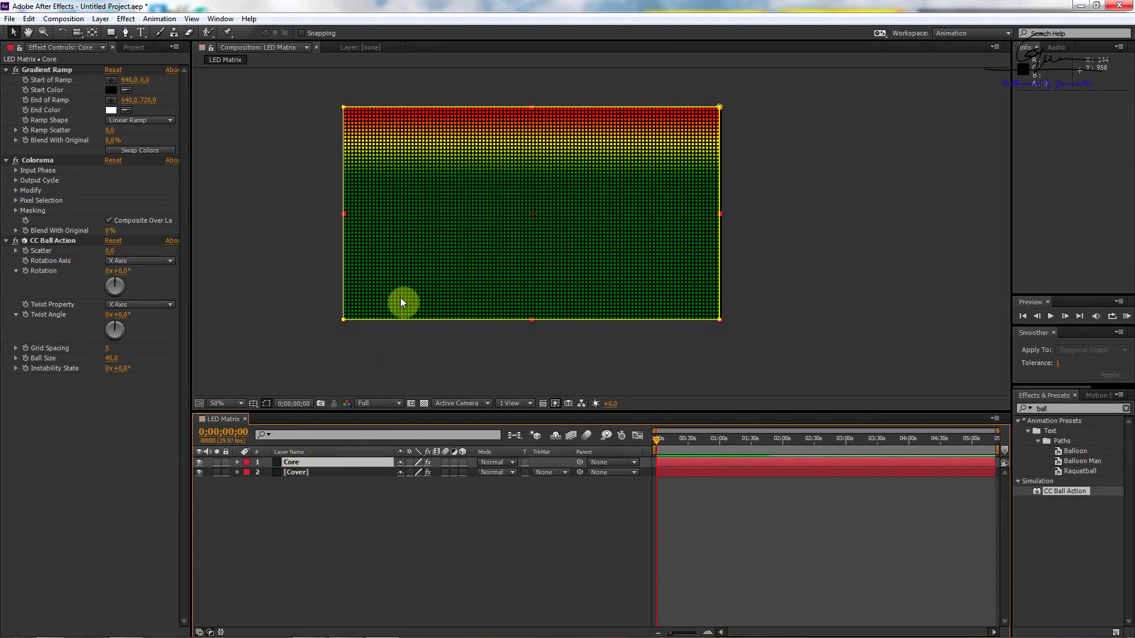
Set the Core layer's CC Ball Action Ball Size to 25.
scroll(456, 224, "up", 2)
scroll(469, 217, "up", 2)
scroll(471, 222, "up", 2)
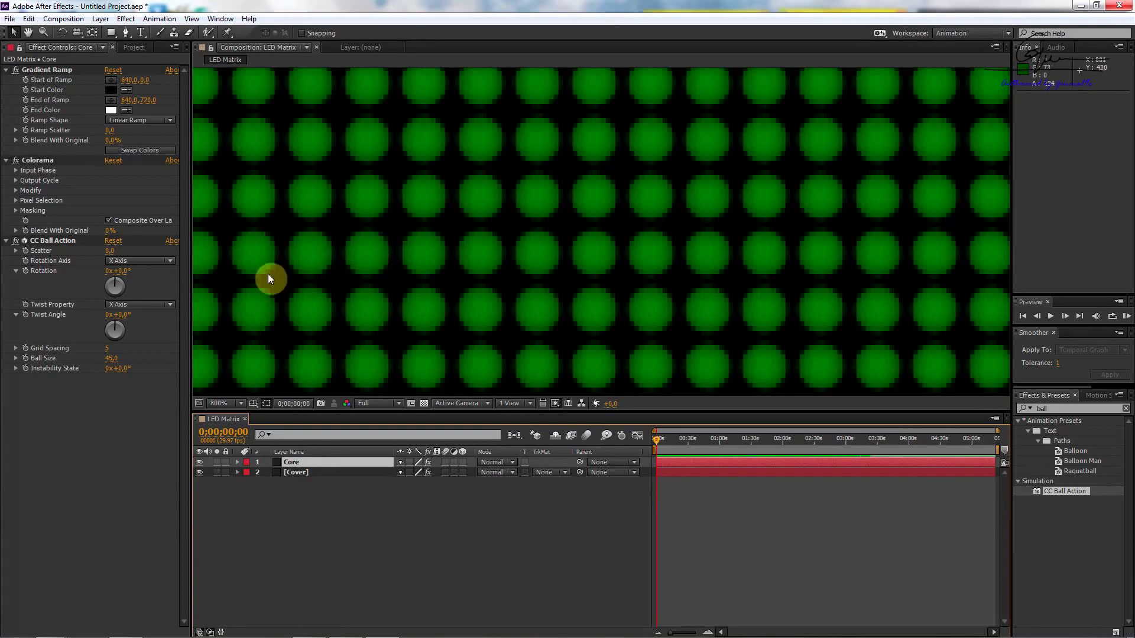
left_click(292, 463)
left_click(112, 359)
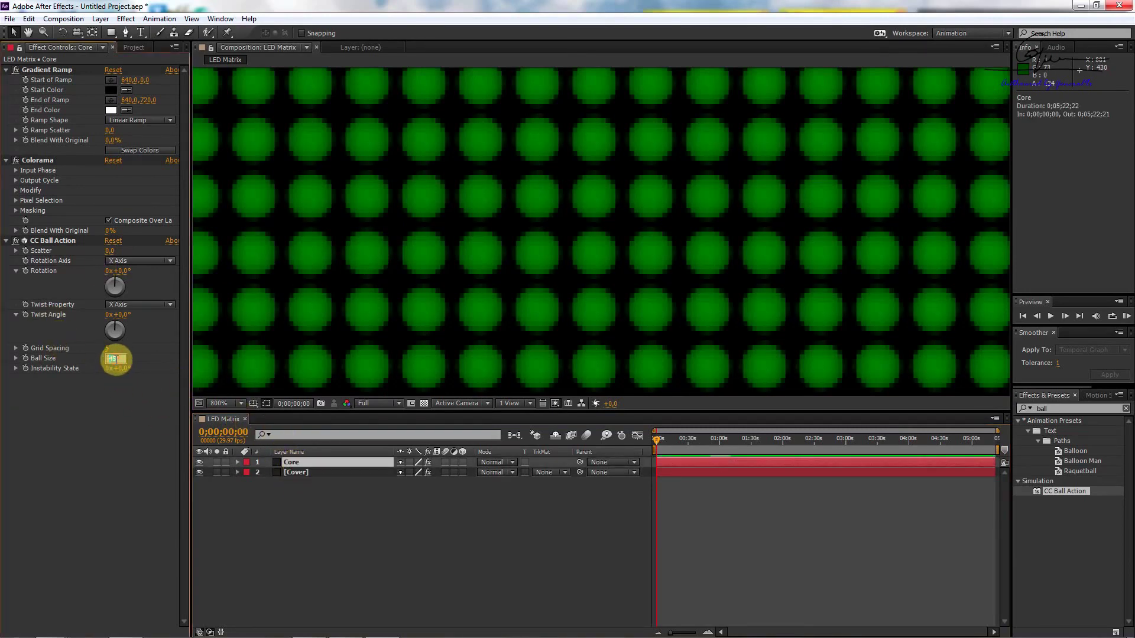
type("25")
key("Return")
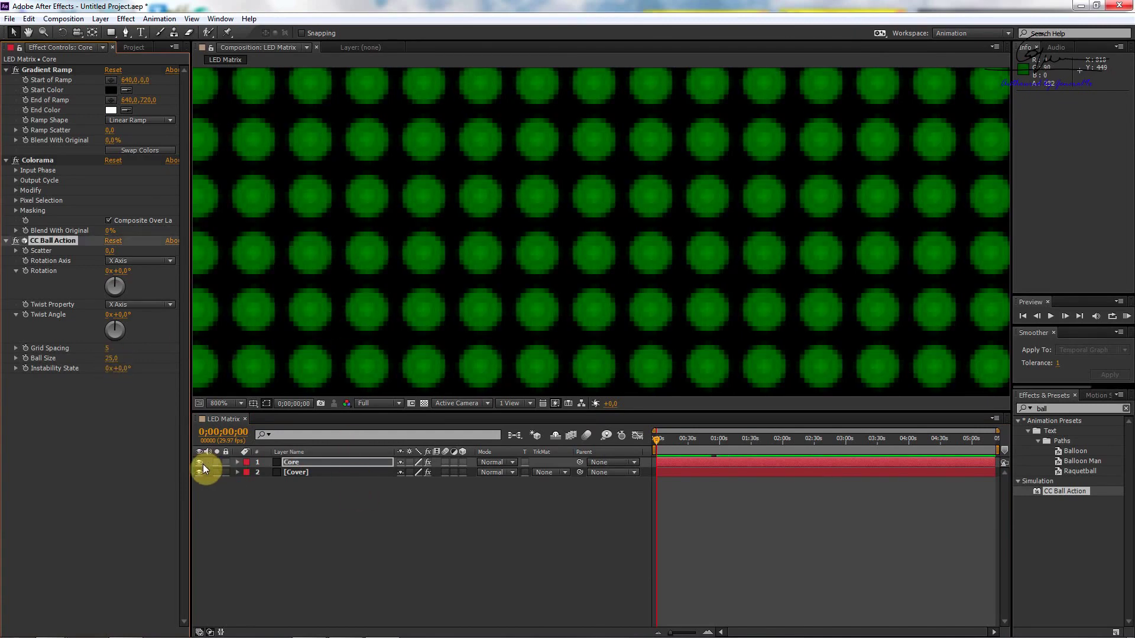
Toggle Core's visibility to compare dot sizes, inspecting the grid up close.
left_click(200, 462)
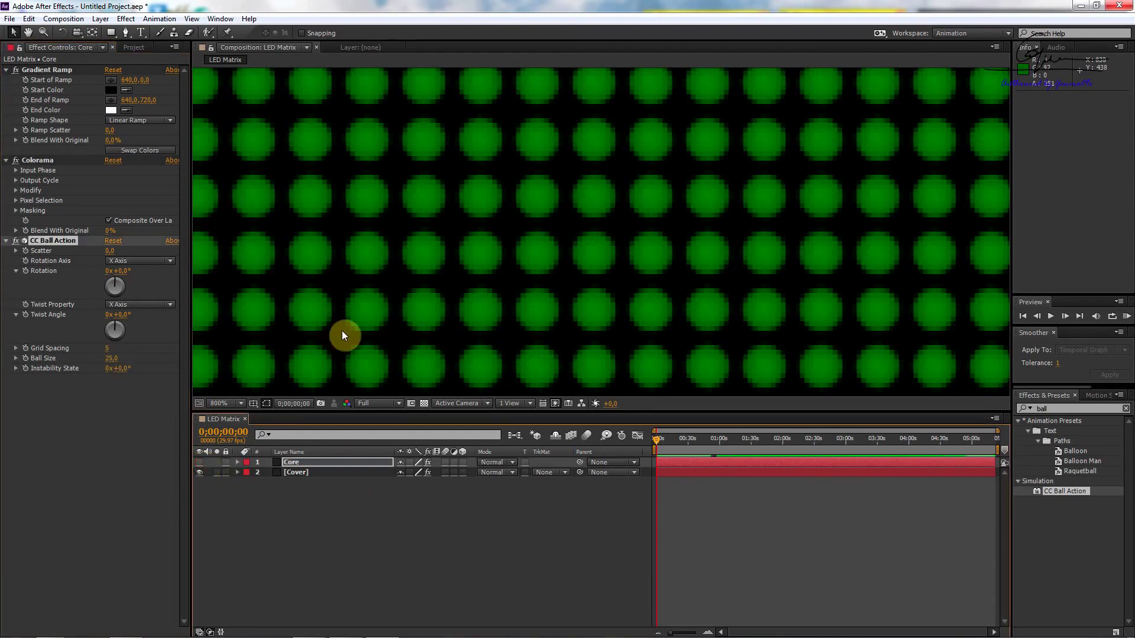
left_click(200, 463)
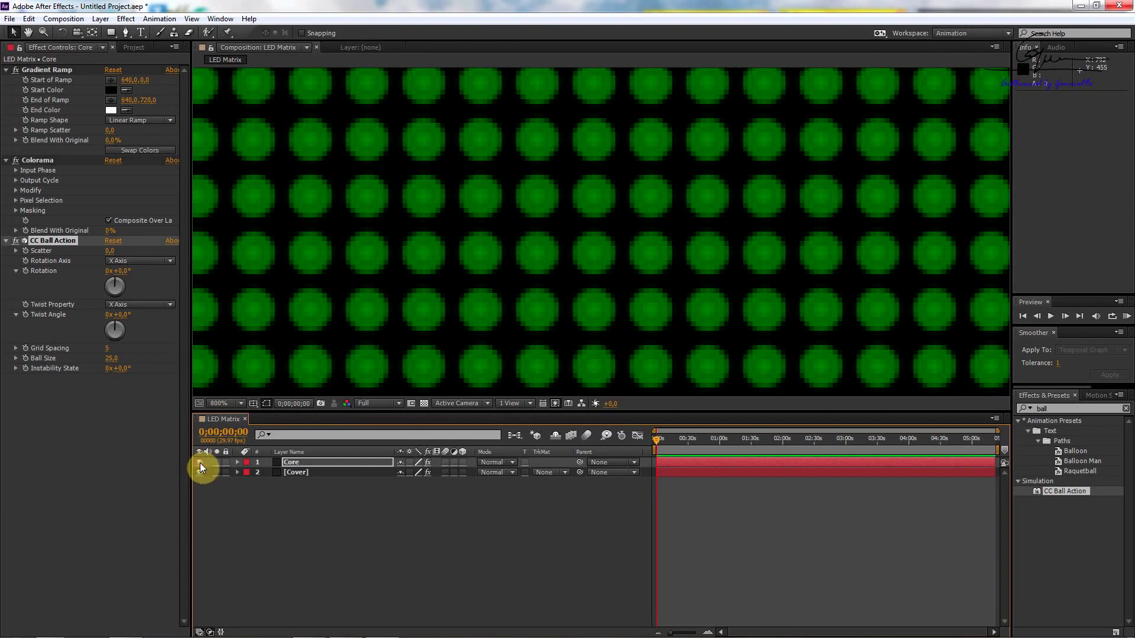
scroll(597, 213, "down", 6)
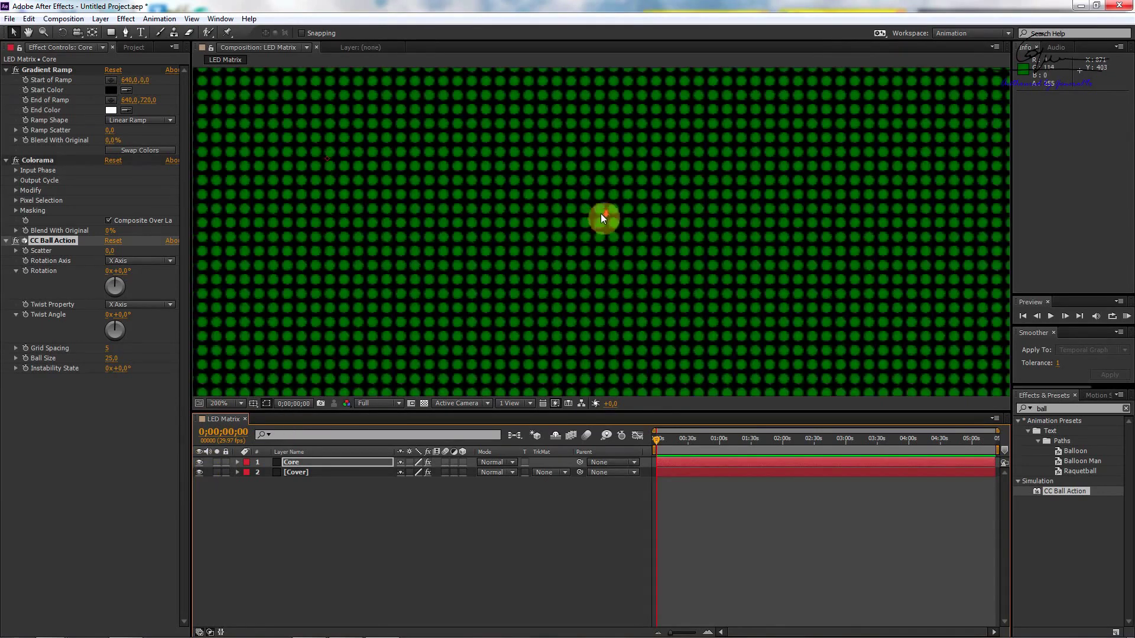
scroll(599, 216, "down", 2)
scroll(508, 228, "up", 2)
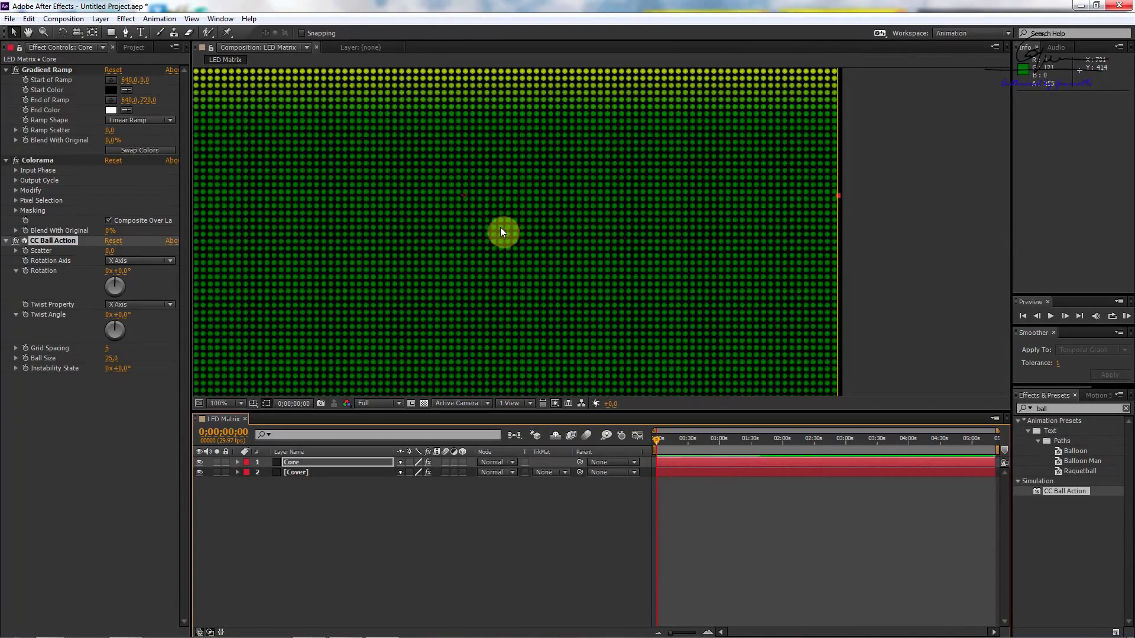
scroll(500, 230, "down", 2)
left_click_drag(499, 224, 572, 222)
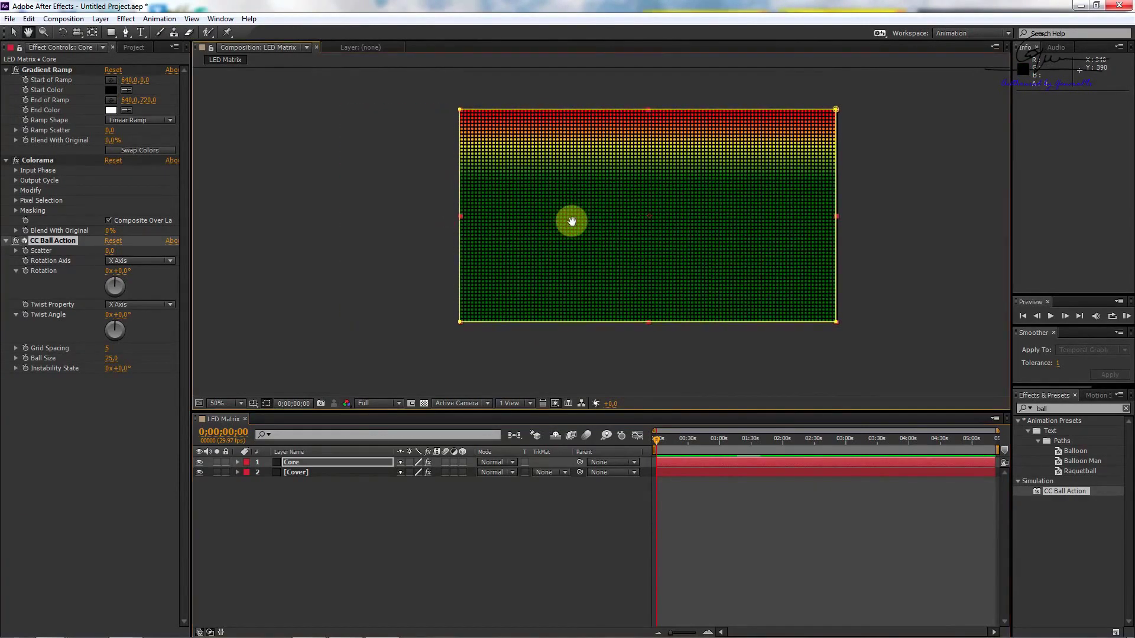
scroll(656, 203, "up", 2)
scroll(702, 210, "up", 2)
scroll(676, 212, "down", 2)
left_click_drag(676, 212, 588, 185)
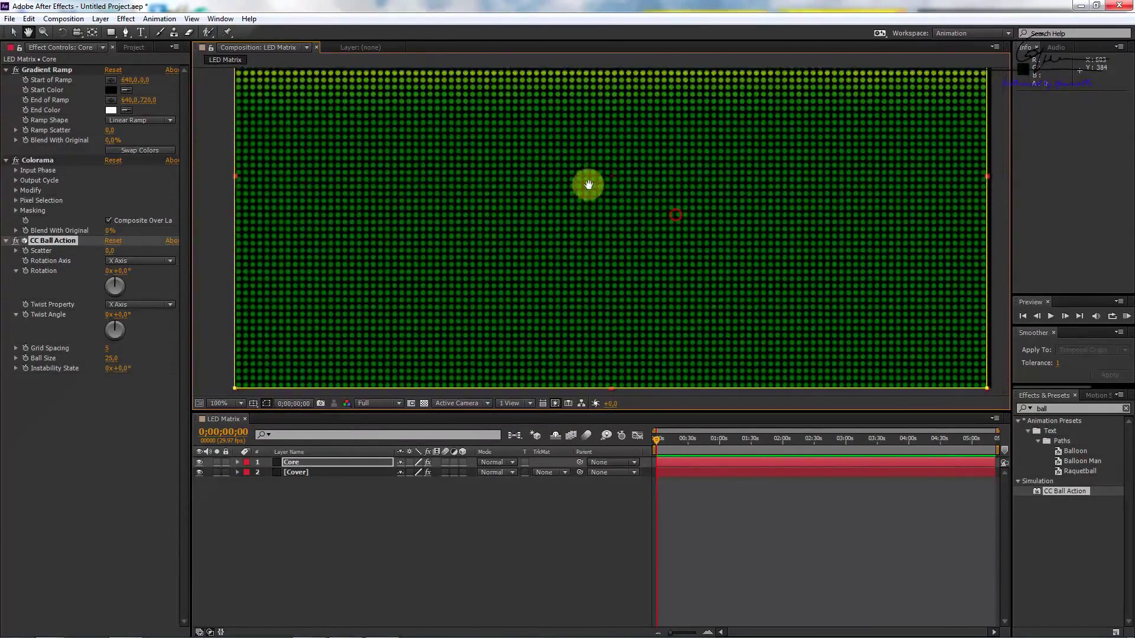
scroll(588, 185, "down", 2)
scroll(567, 230, "up", 2)
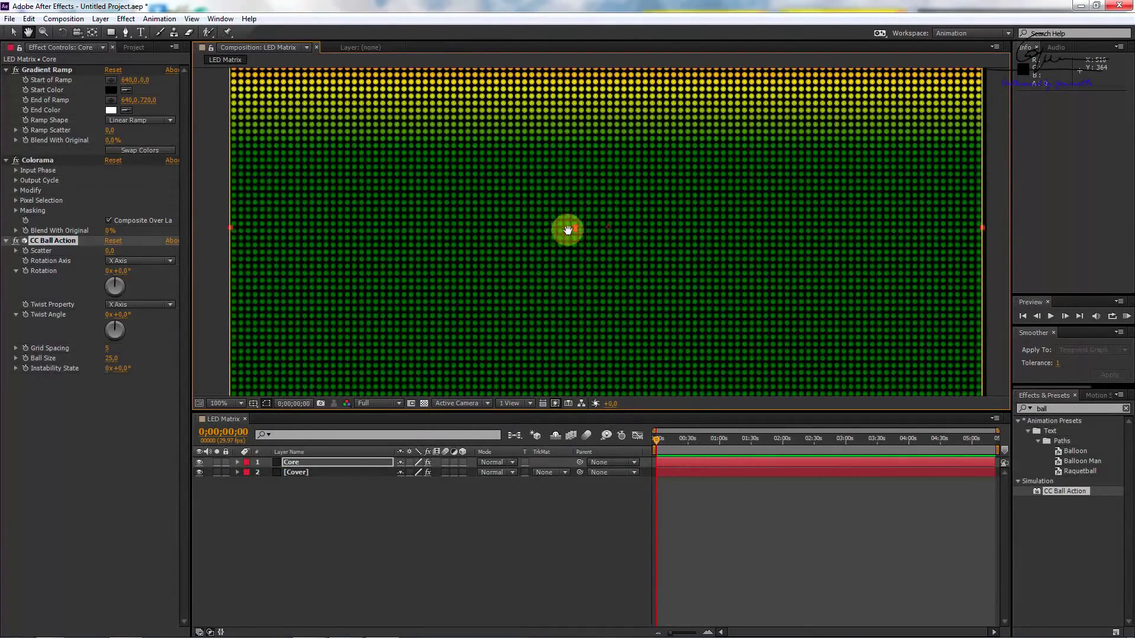
key("v")
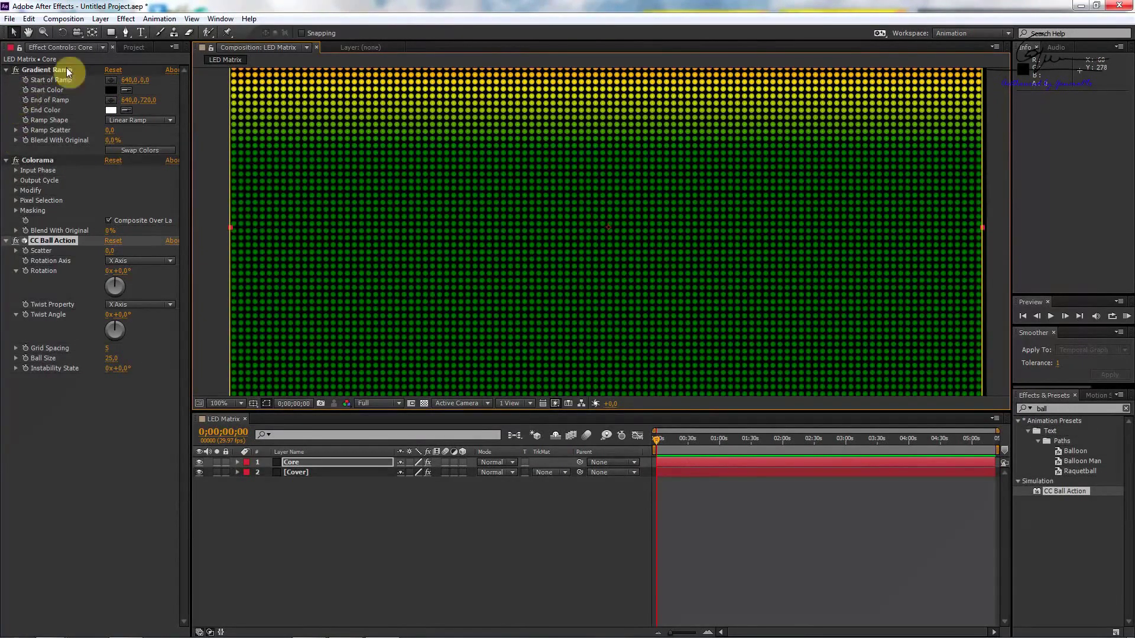
left_click(131, 51)
left_click(33, 175)
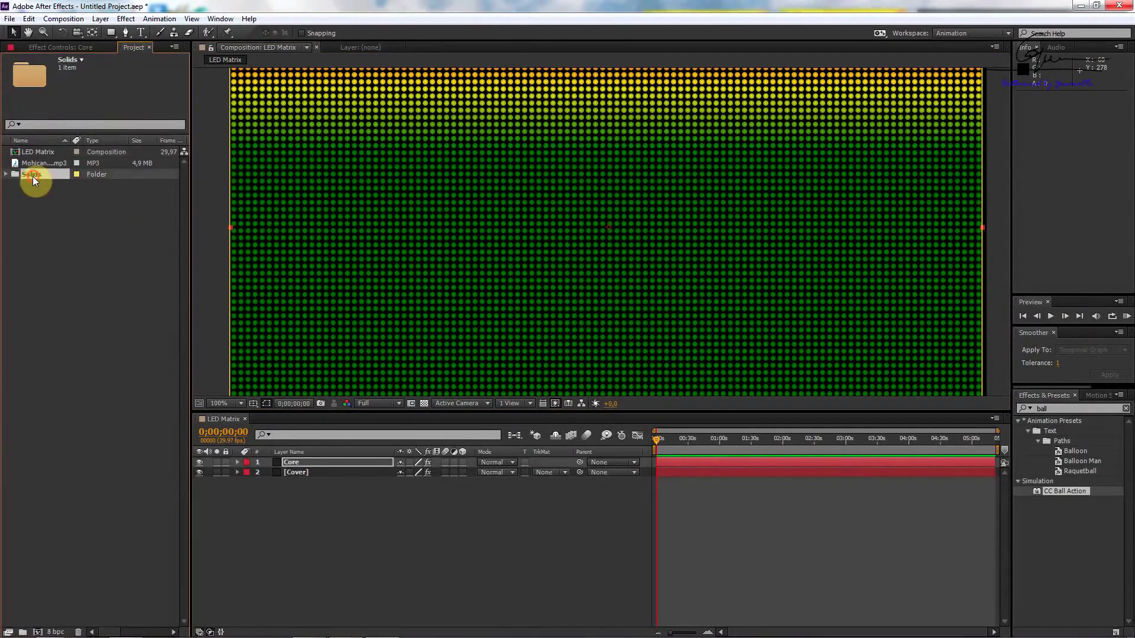
left_click(40, 163)
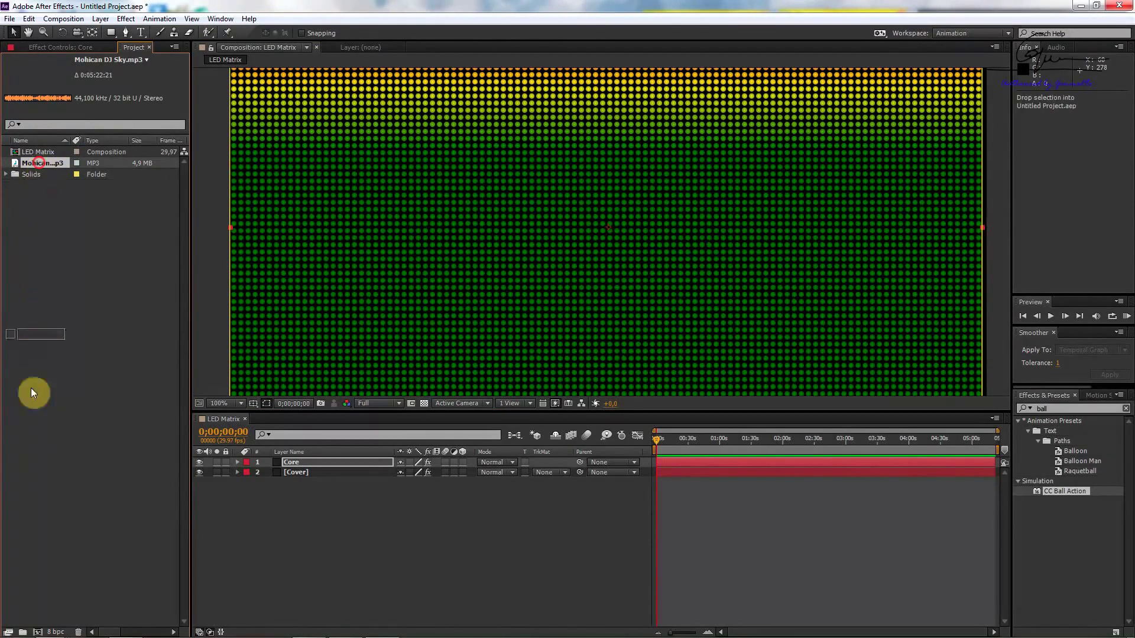
left_click(33, 632)
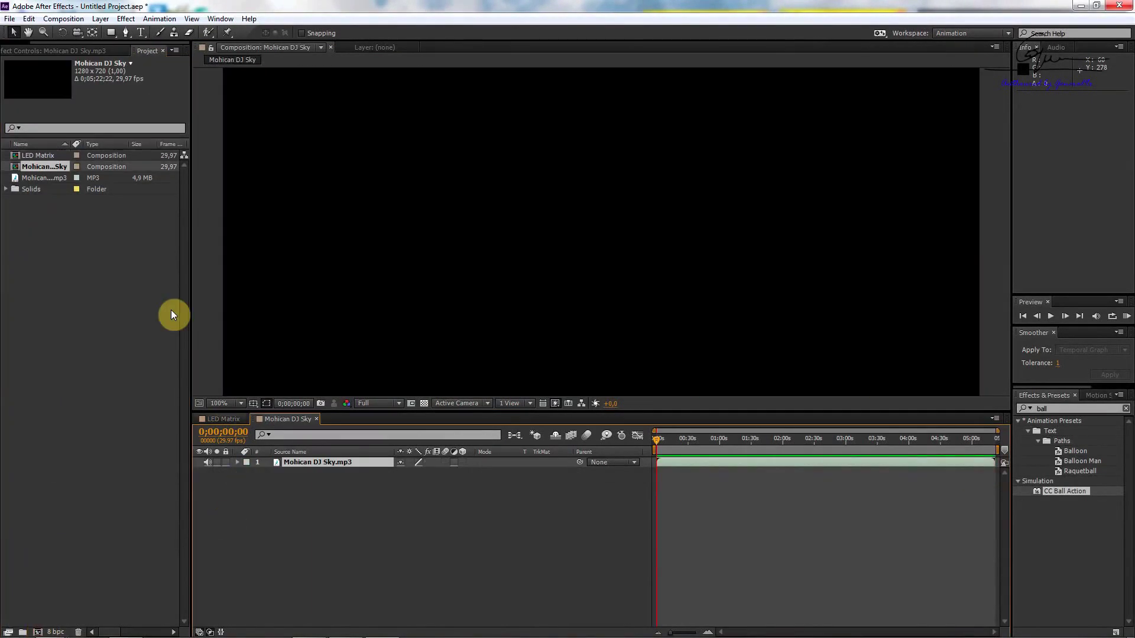
key("Return")
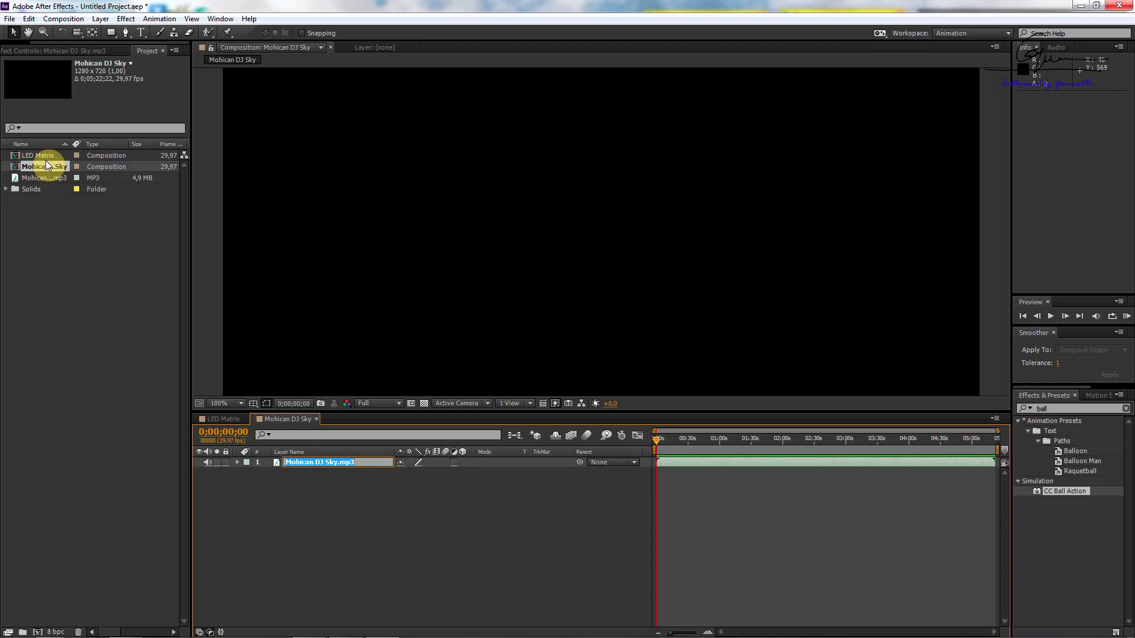
left_click(44, 165)
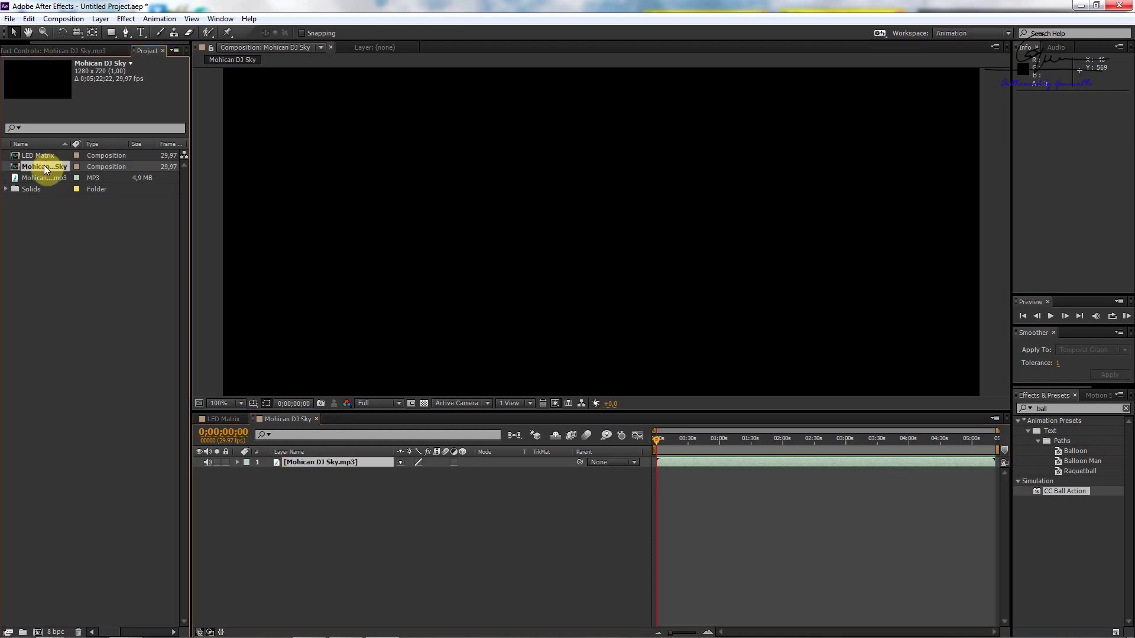
type("Final")
key("Return")
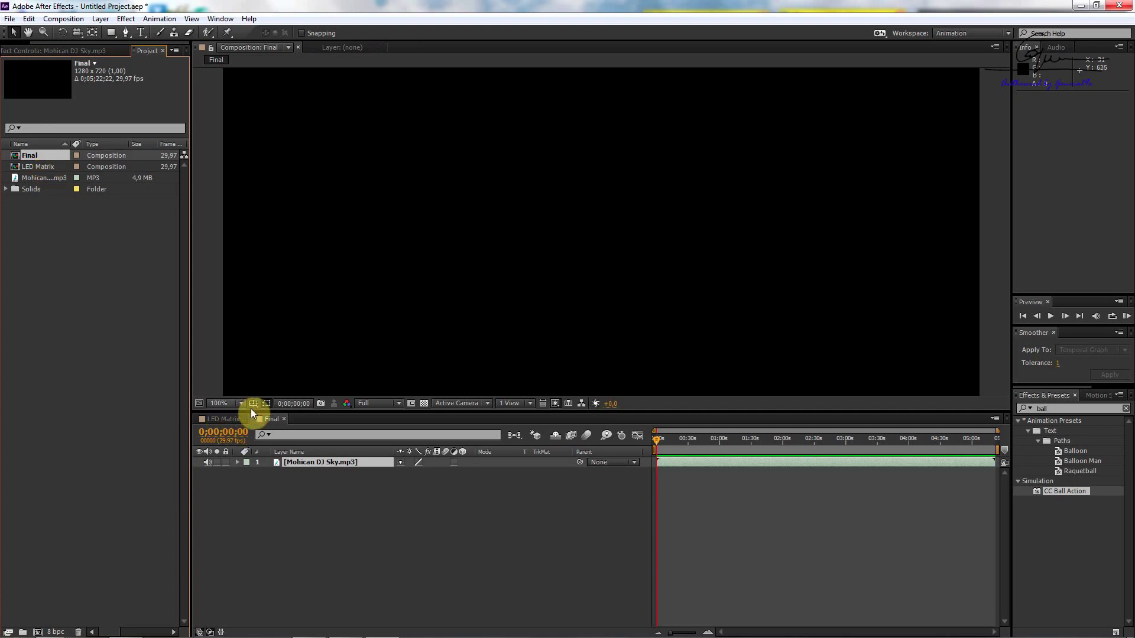
key("comma")
key("comma")
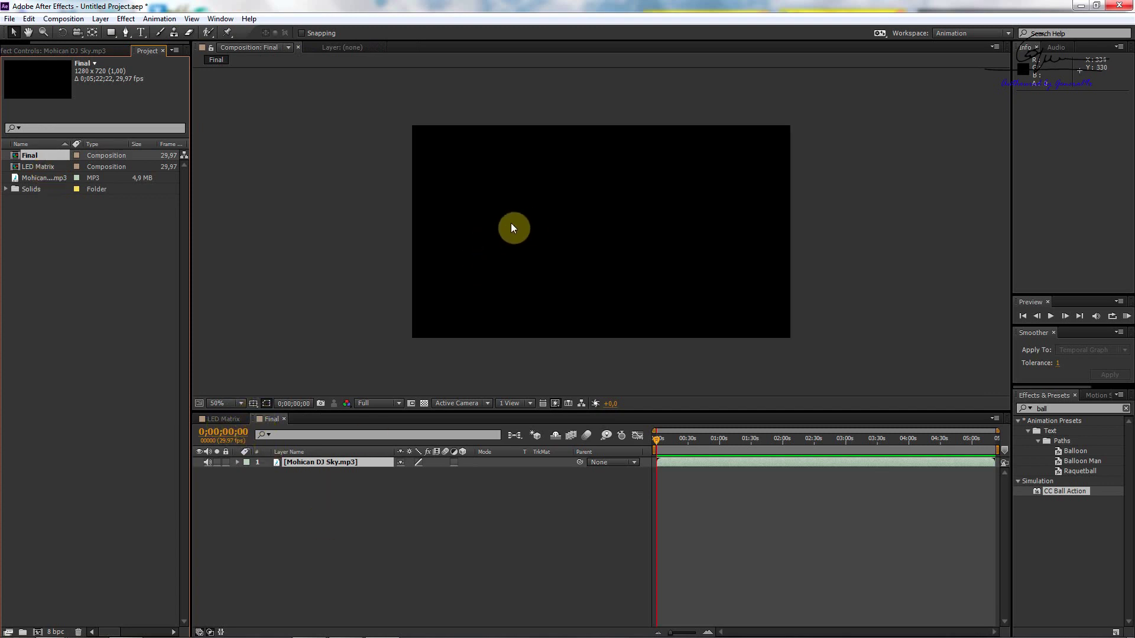
left_click(33, 167)
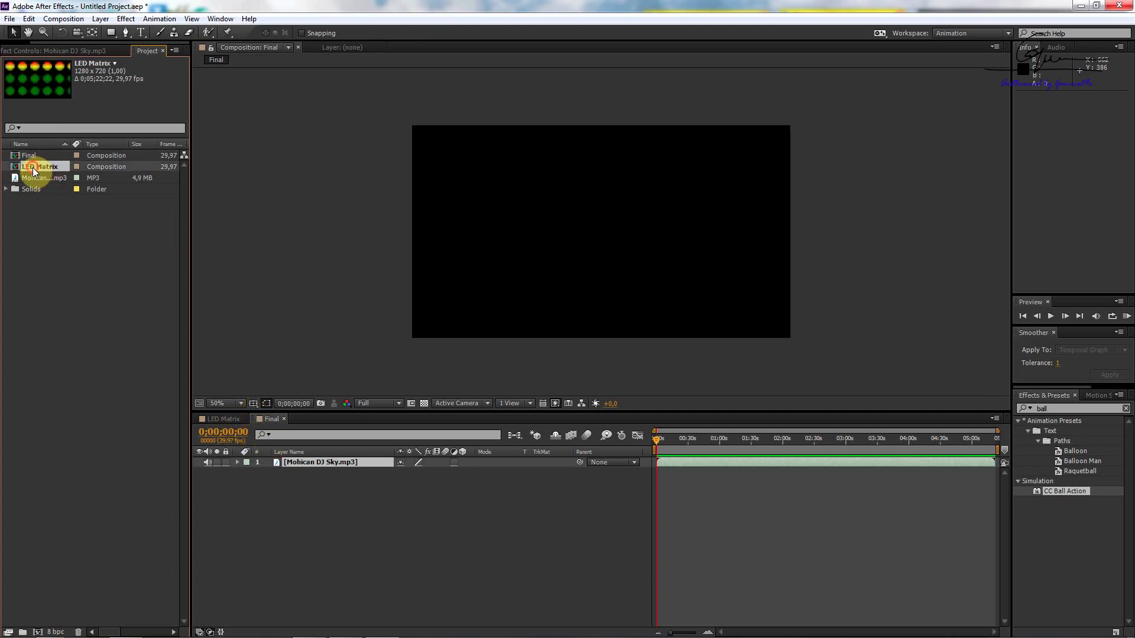
mouse_move(33, 168)
left_mouse_down()
mouse_move(260, 500)
mouse_move(281, 496)
left_mouse_up()
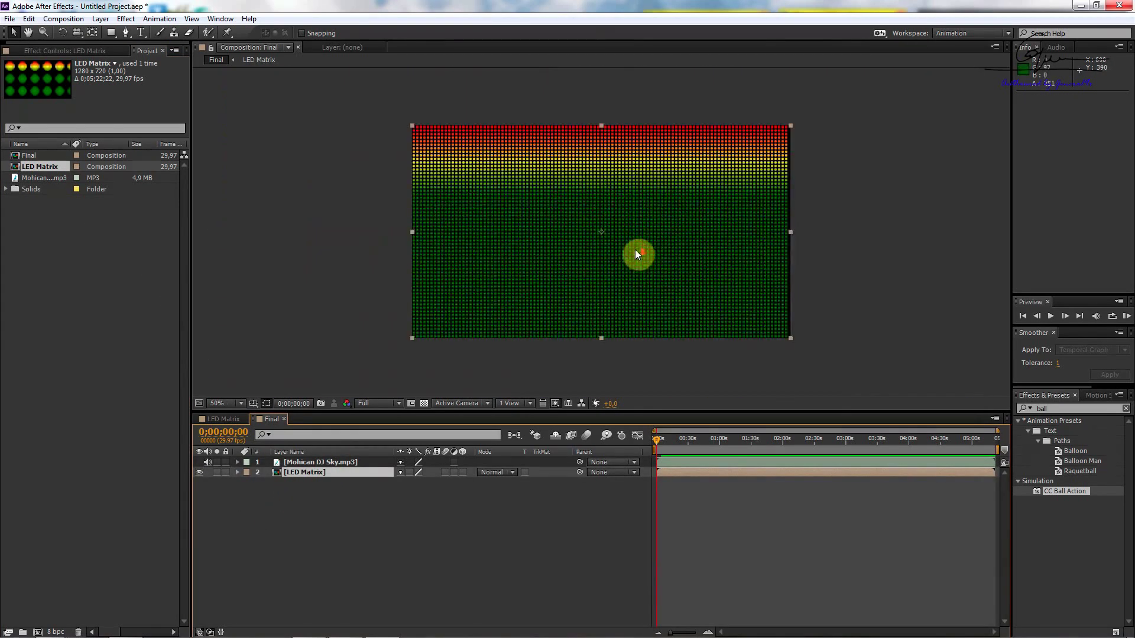
scroll(639, 211, "up", 2)
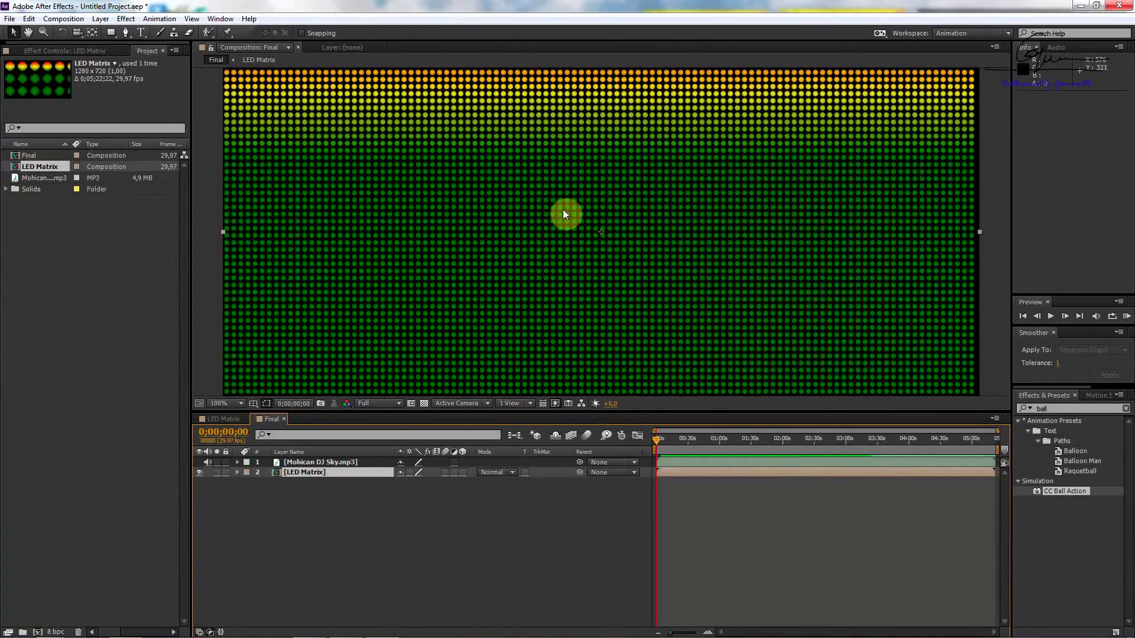
key("comma")
Create a 1280×720 solid named Audio Spectrum on top of Final and select it.
left_click(332, 512)
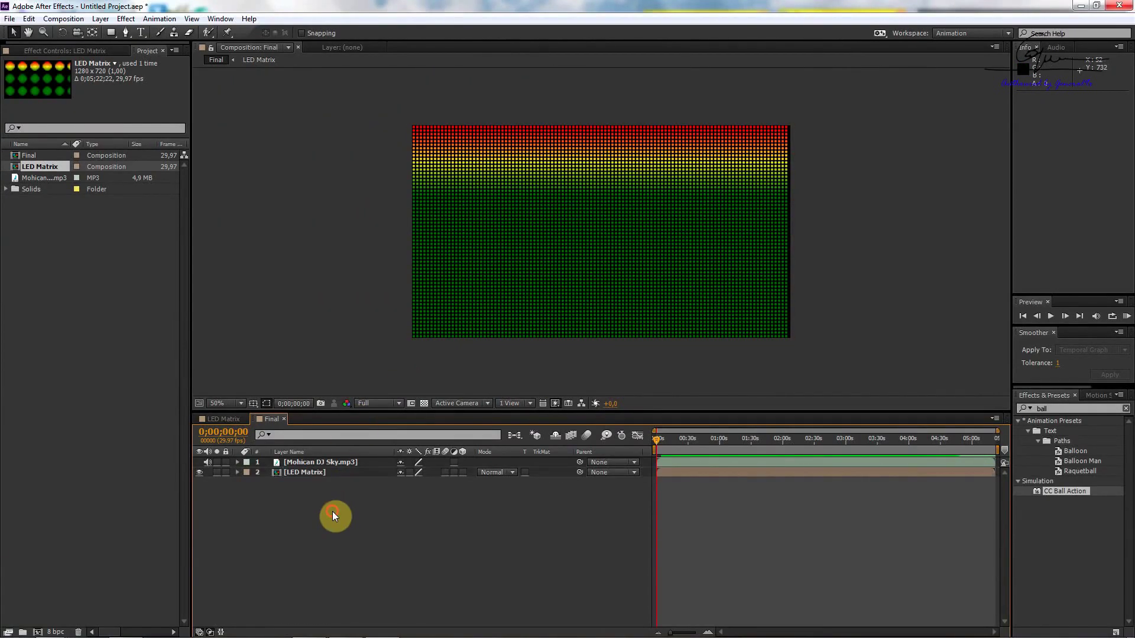
right_click(332, 512)
mouse_move(375, 384)
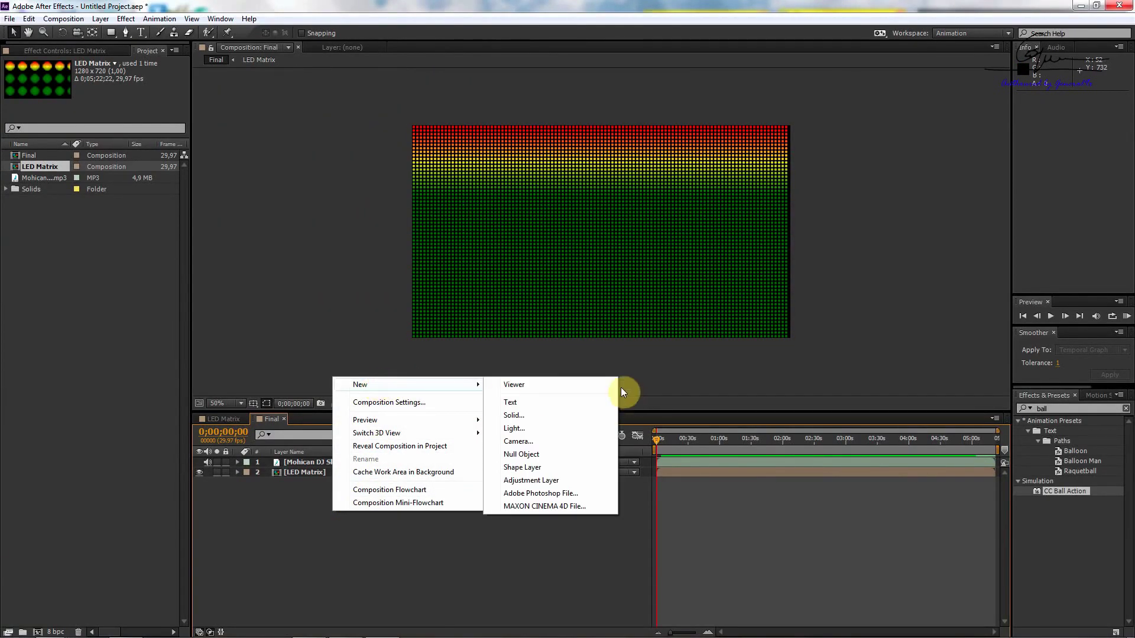
left_click(522, 415)
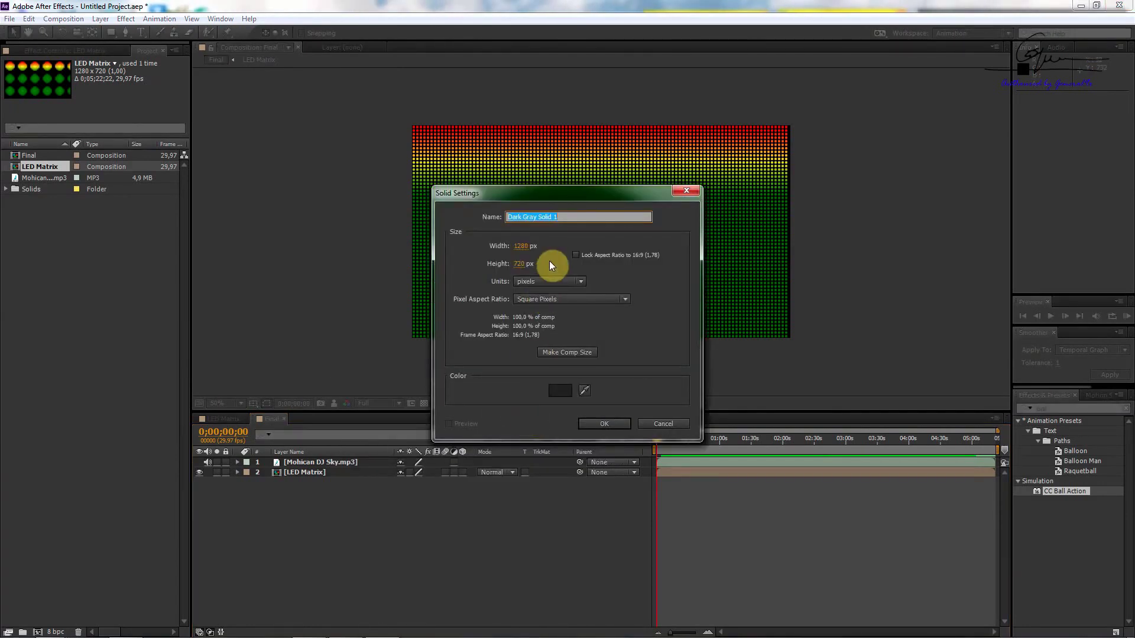
type("Audio")
type("pe")
type("pe")
left_click(602, 424)
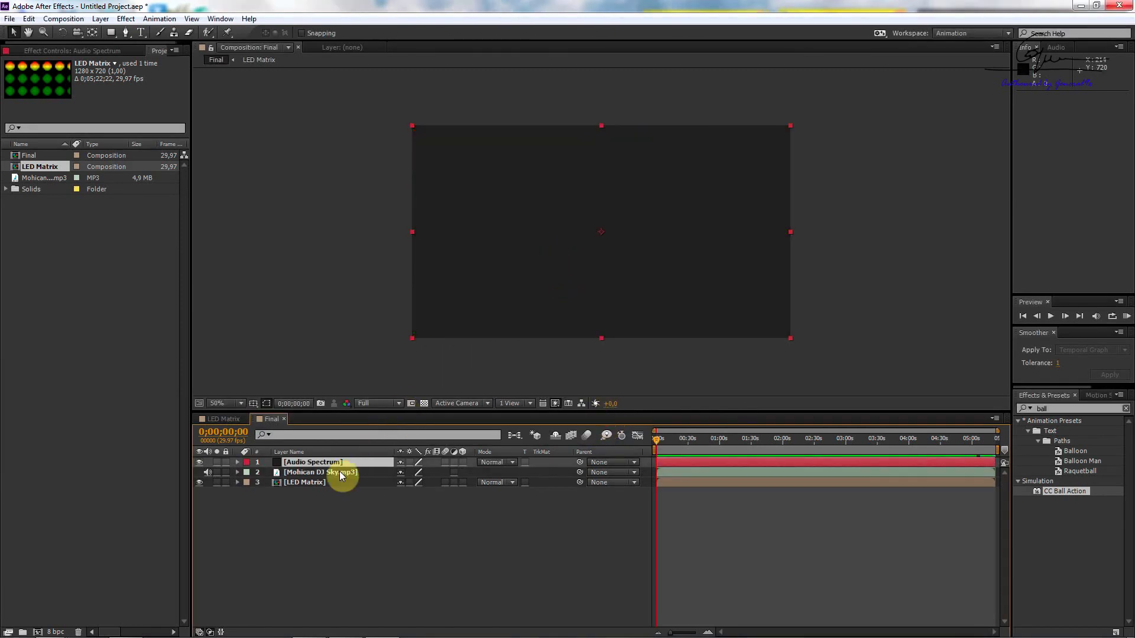
key("slash")
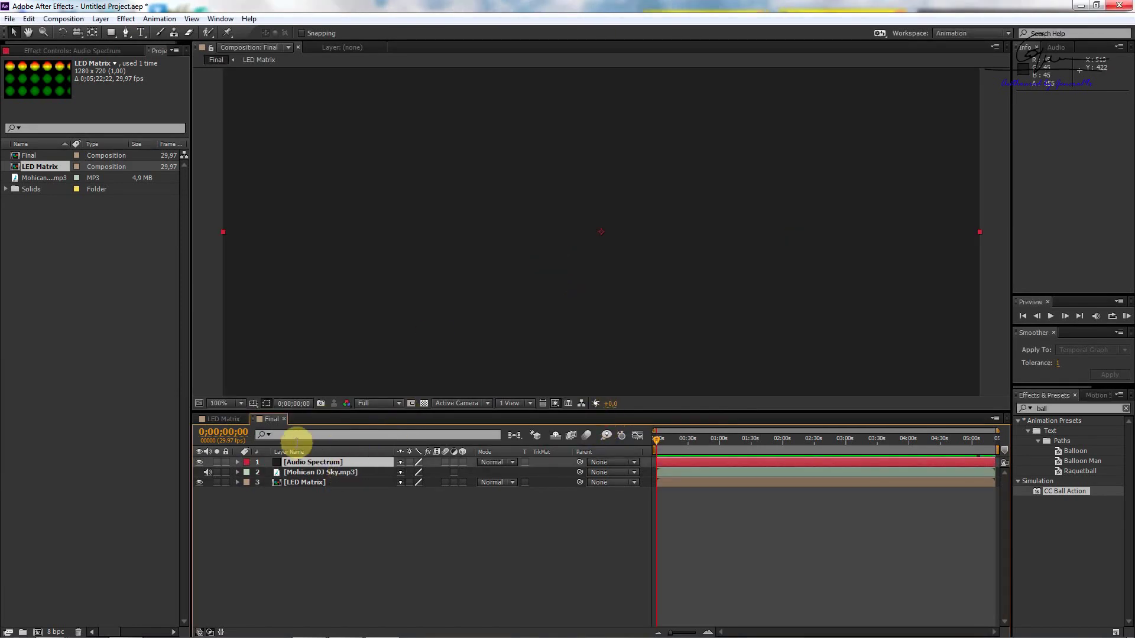
left_click(315, 465)
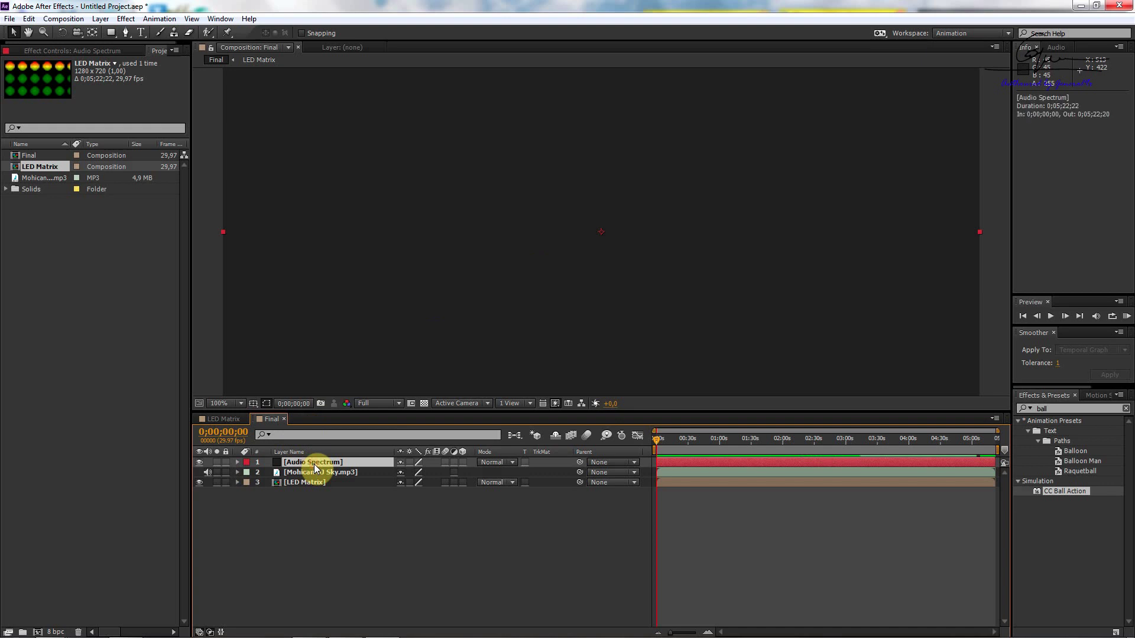
Apply Generate > Audio Spectrum via a 'Spec' search, then jump to 0;00;48;26.
left_click(1064, 409)
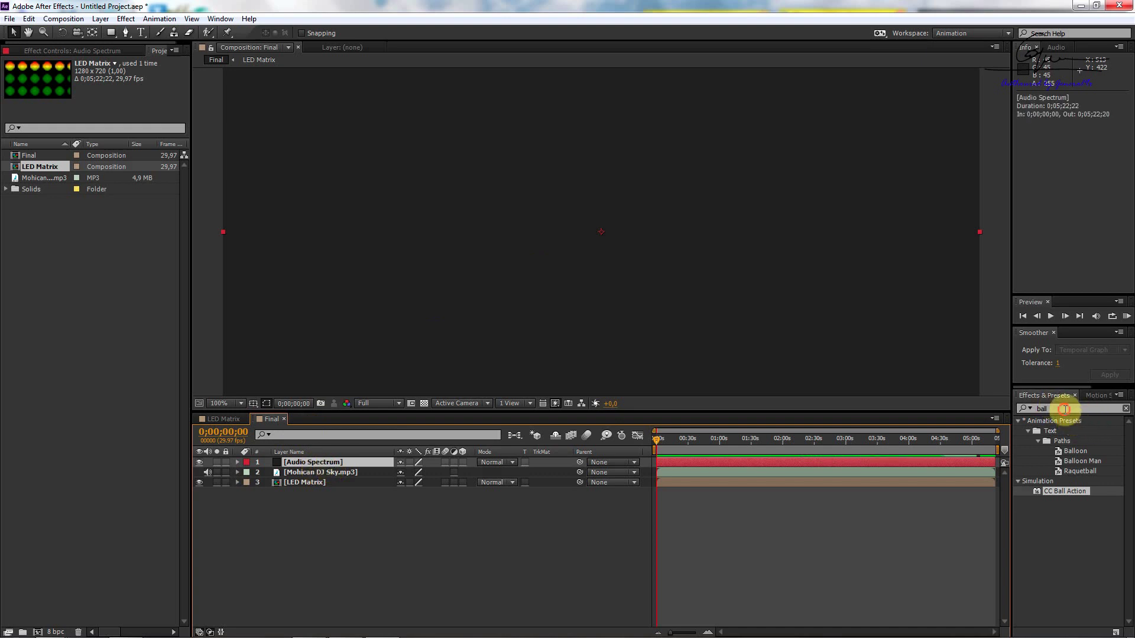
double_click(1064, 409)
type("Spec")
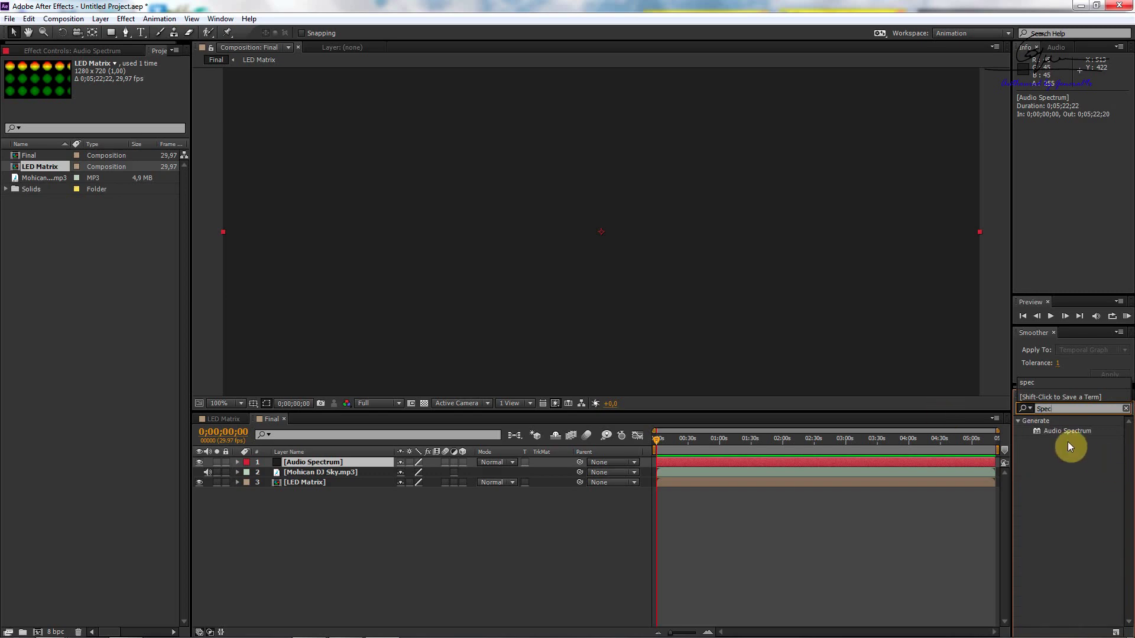
left_click(1063, 431)
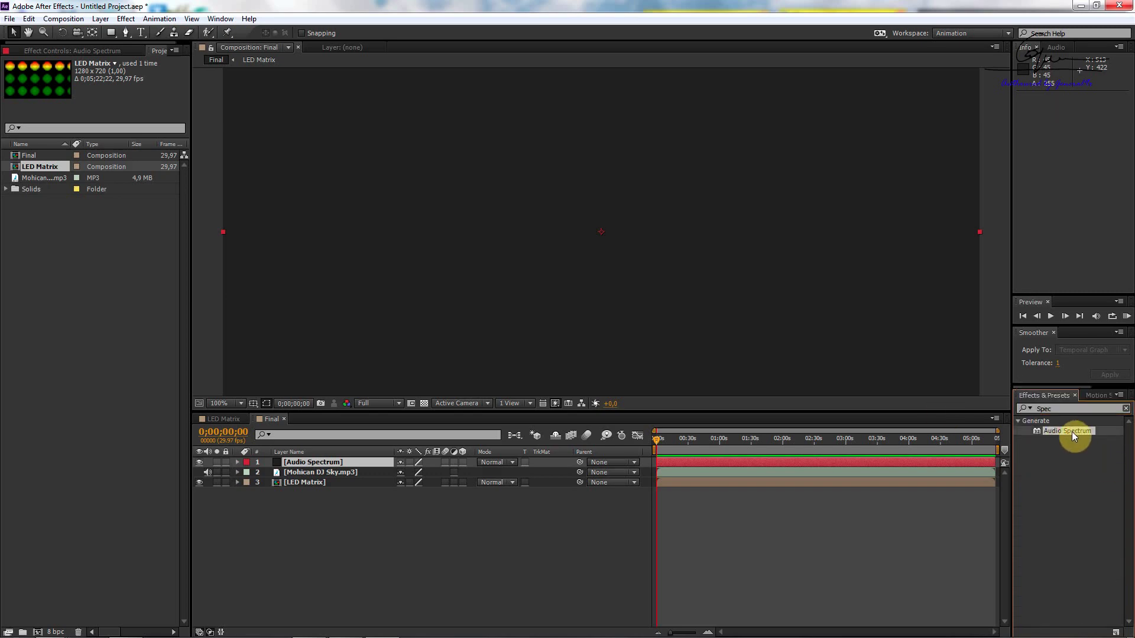
double_click(1072, 431)
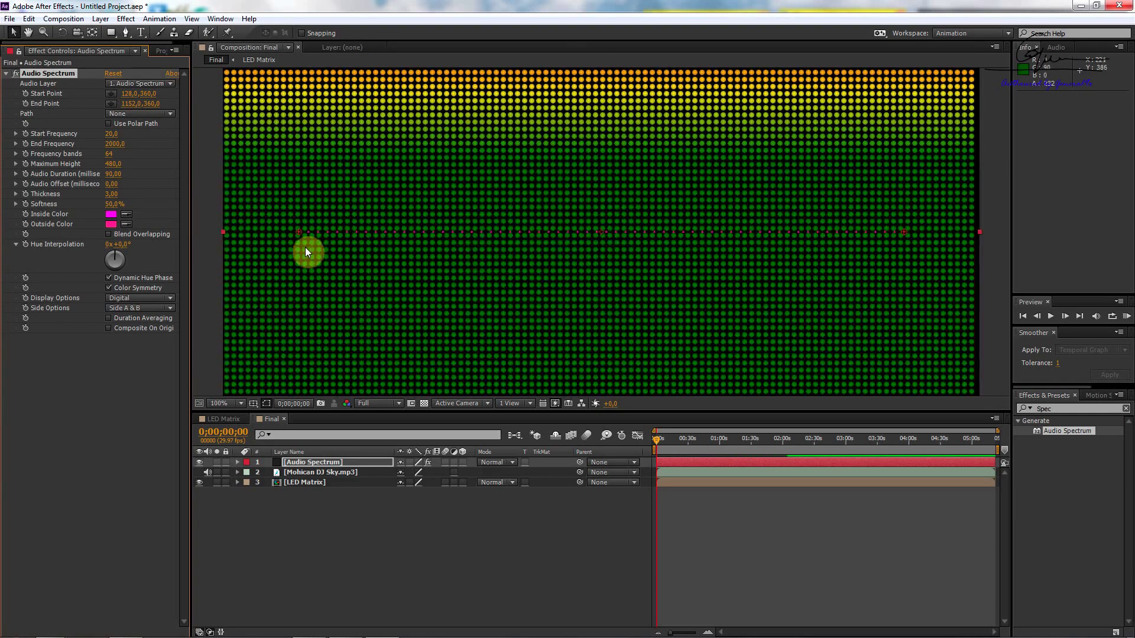
scroll(305, 247, "down", 2)
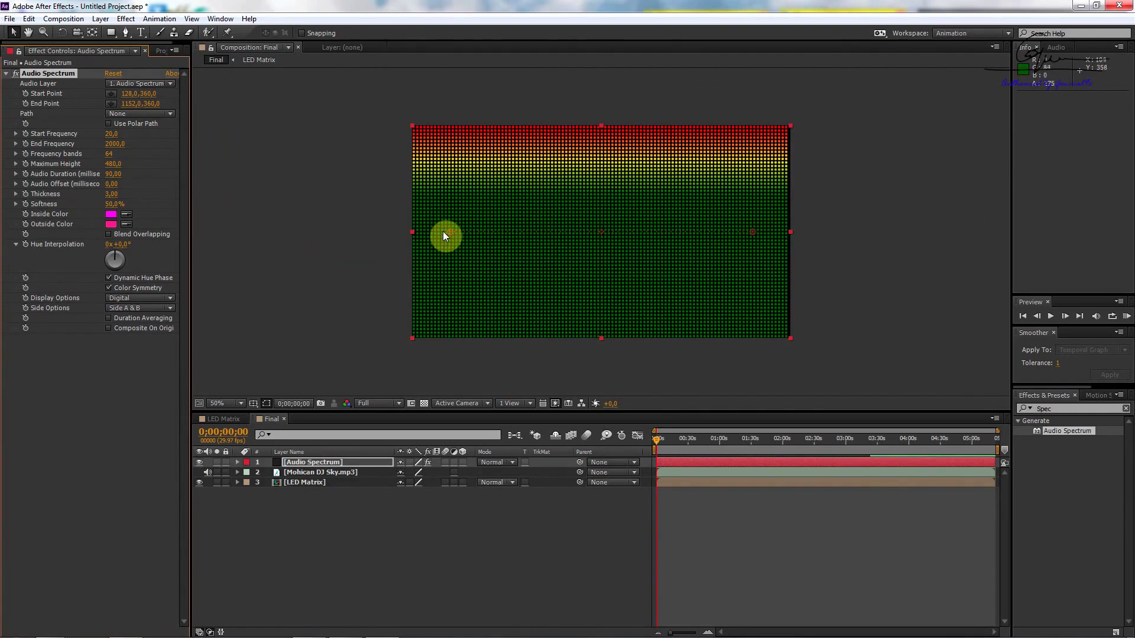
left_click(708, 449)
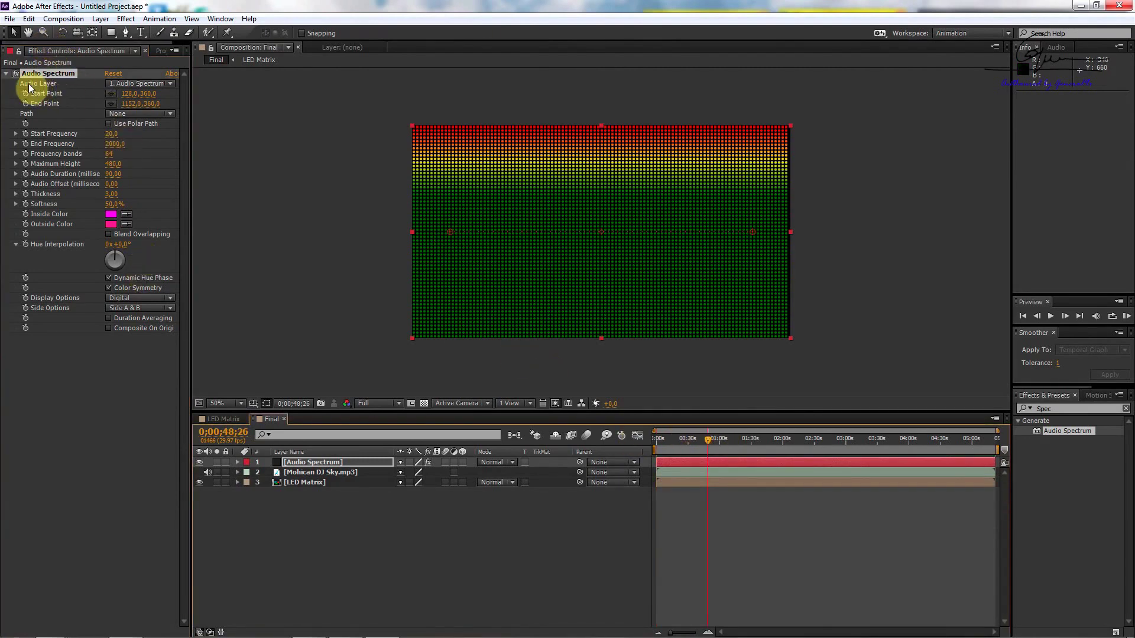
Set Audio Layer to Mohican DJ Sky.mp3 and Side Options to Side A.
left_click(158, 85)
left_click(187, 128)
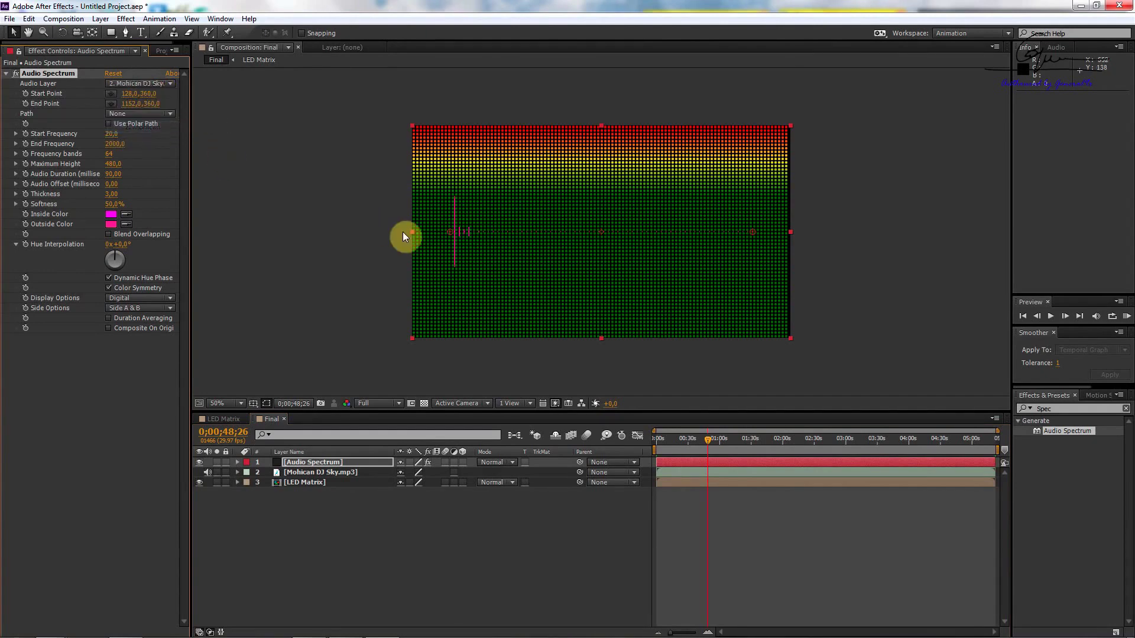
left_click(162, 305)
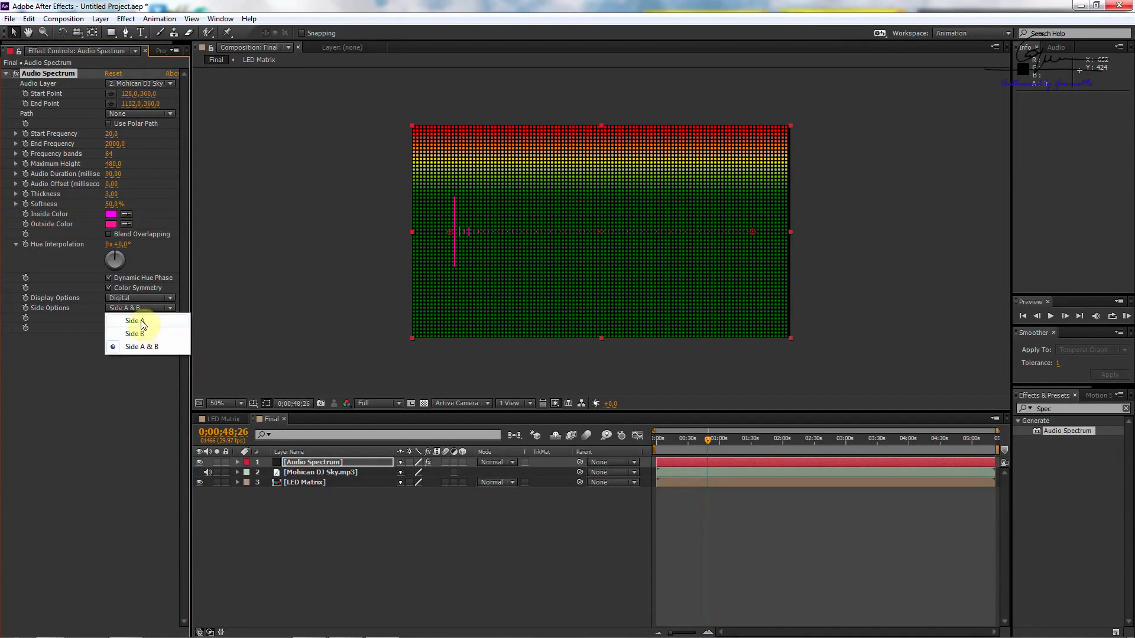
left_click(143, 320)
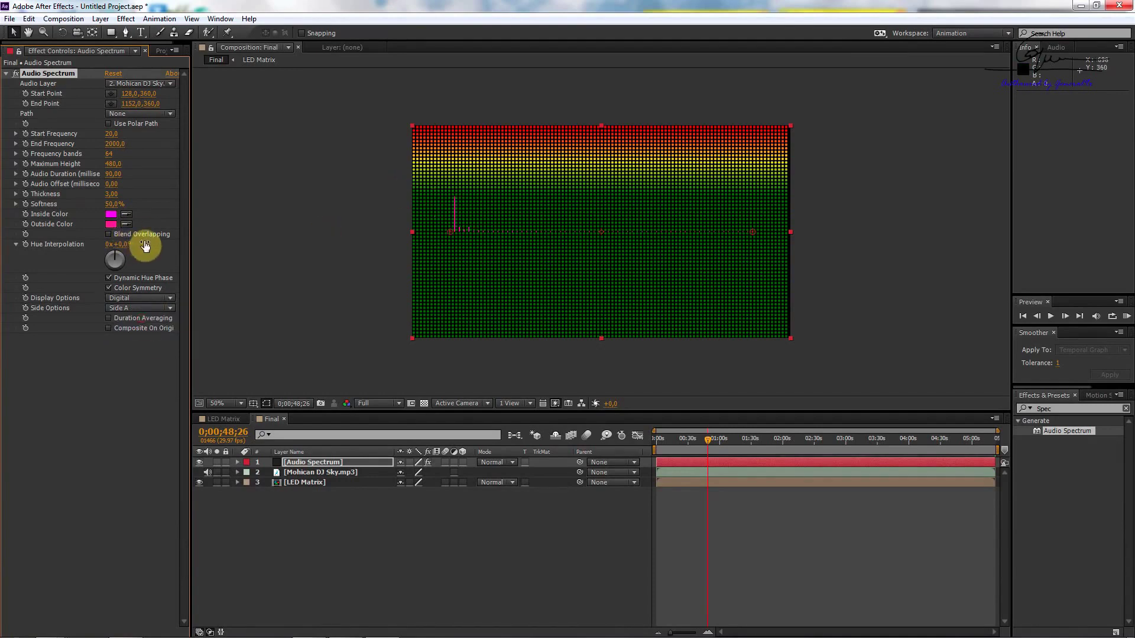
Make the spectrum's Inside Color and Outside Color white.
left_click(111, 214)
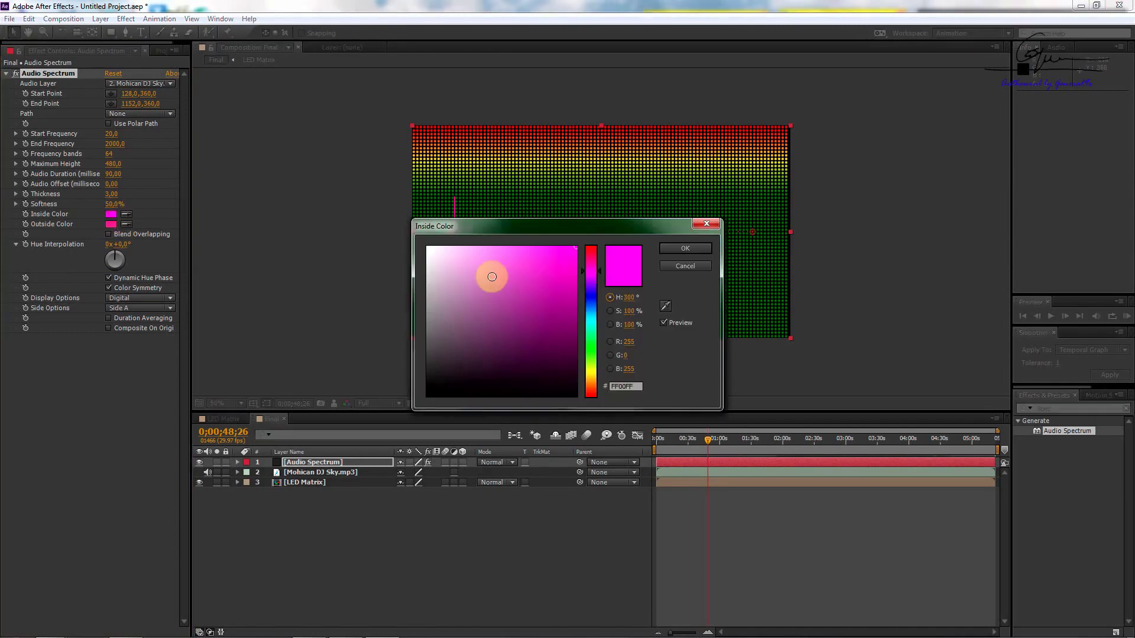
left_click_drag(492, 276, 347, 223)
left_click(675, 247)
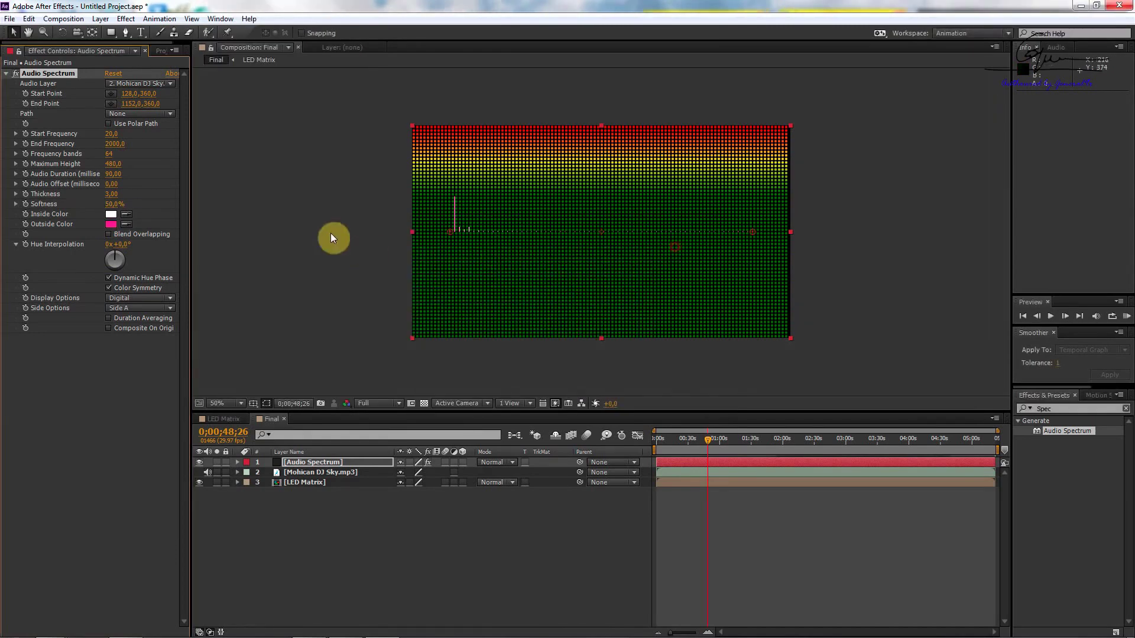
left_click(110, 225)
left_click_drag(455, 269, 380, 231)
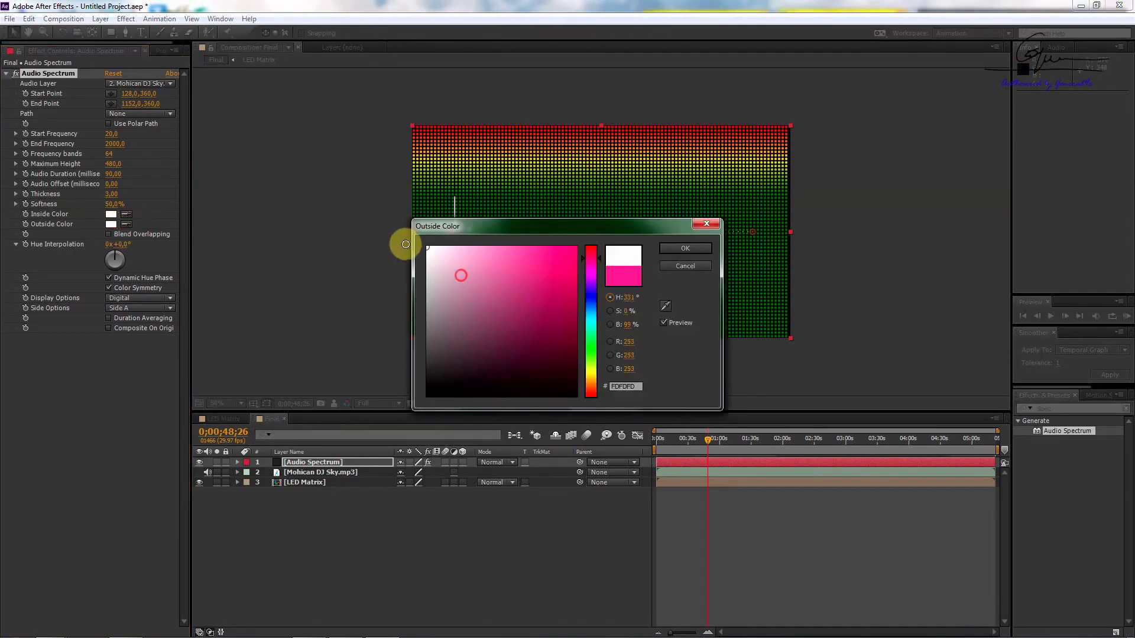
left_click(687, 252)
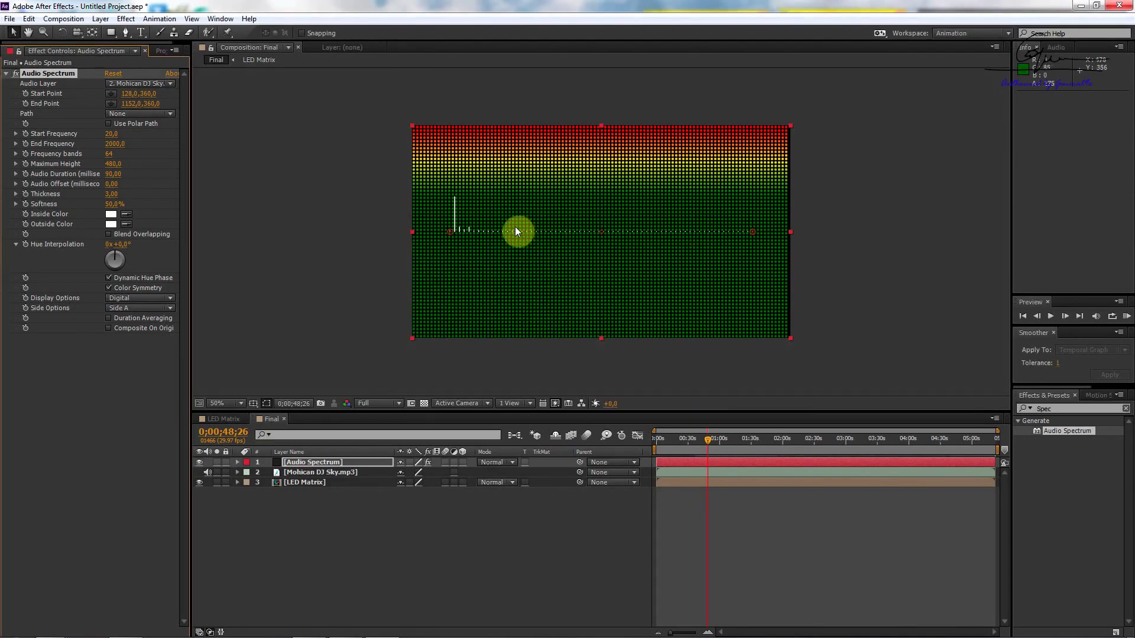
key("slash")
key("comma")
Move the spectrum's start and end points level to the bottom-left and bottom-right.
left_click_drag(449, 233, 418, 322)
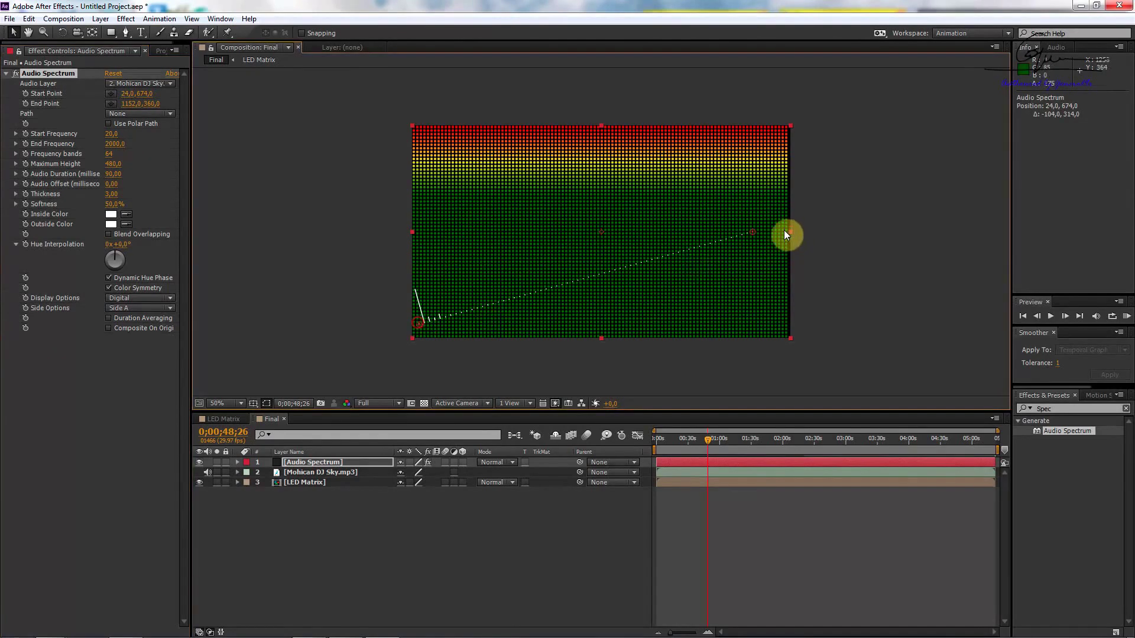
left_click_drag(753, 232, 780, 324)
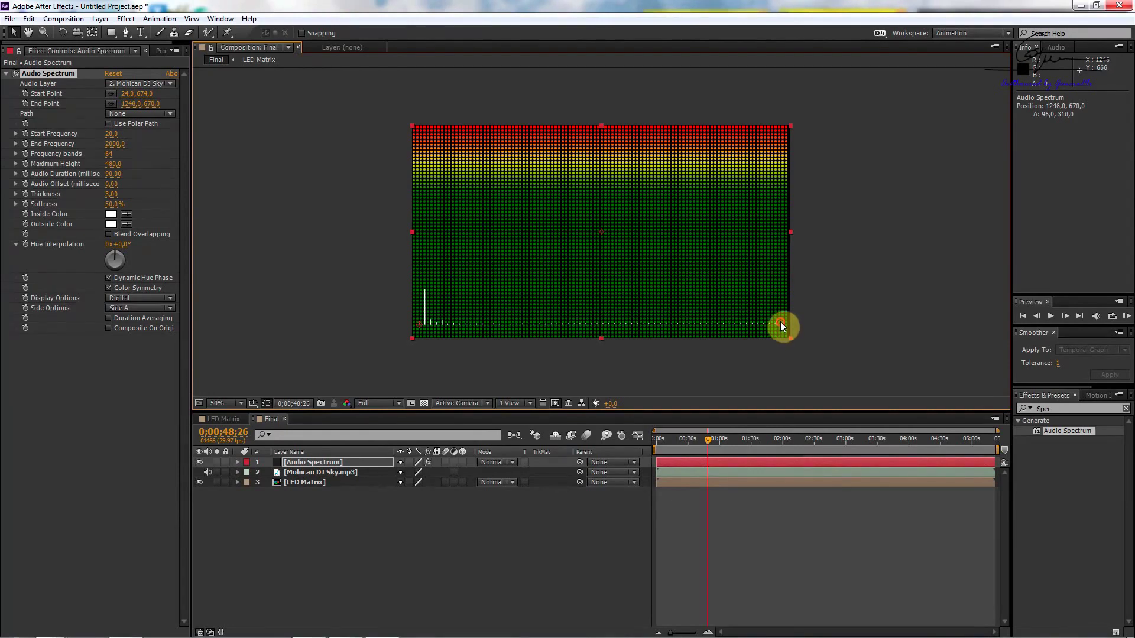
left_click_drag(779, 325, 780, 323)
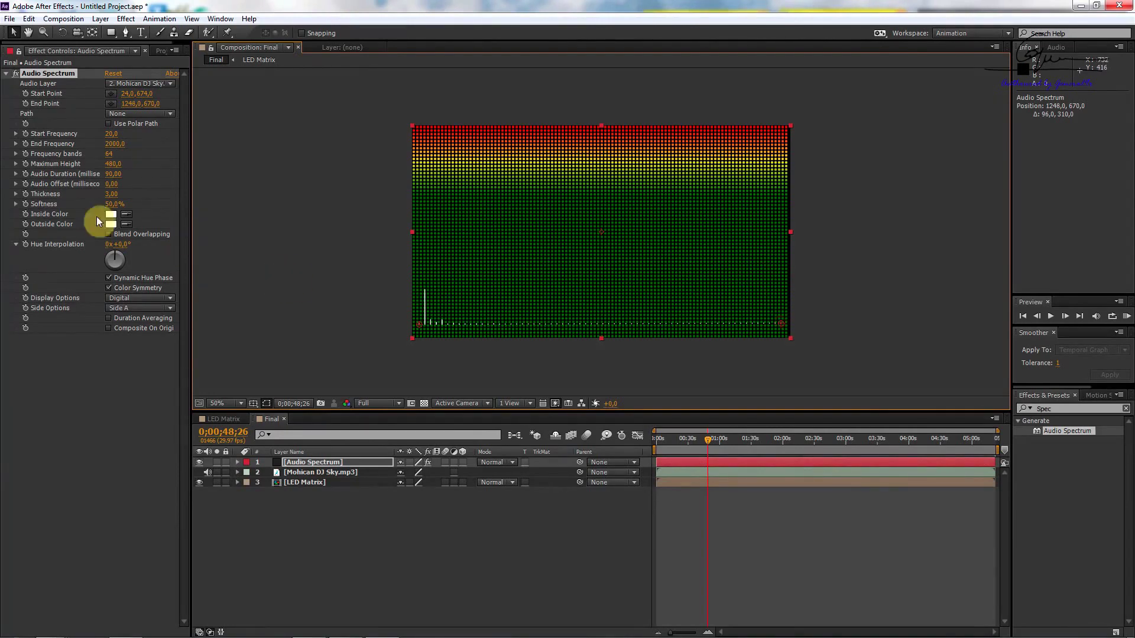
Set End Frequency to 1000 and Frequency bands to 106.
left_click(115, 144)
type("1000")
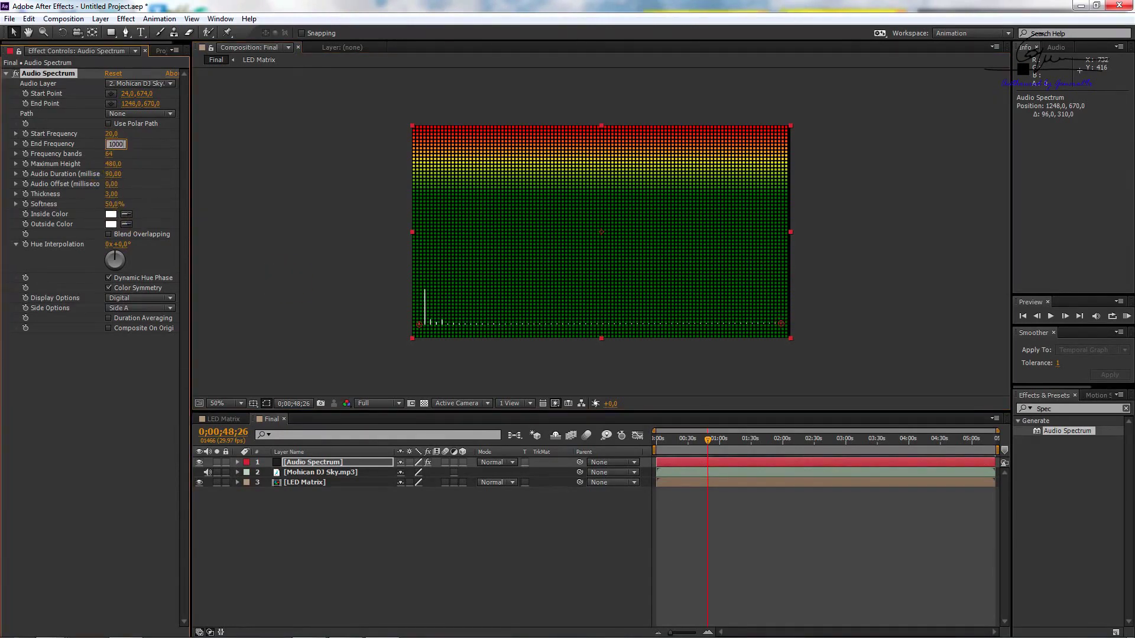
left_click(113, 148)
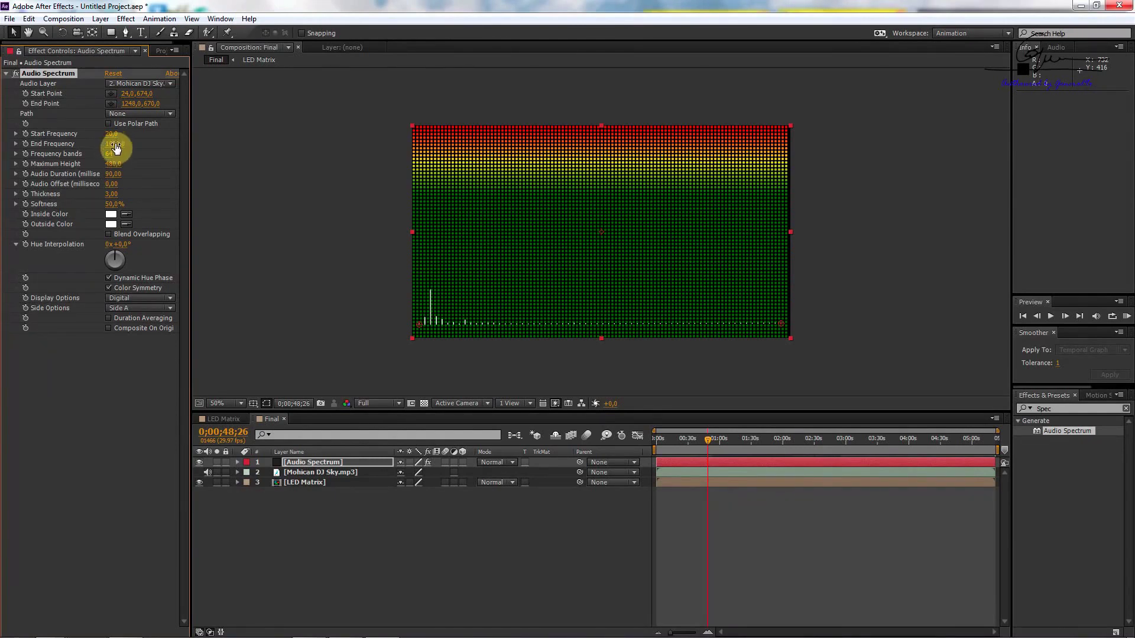
left_click(109, 155)
left_click(143, 183)
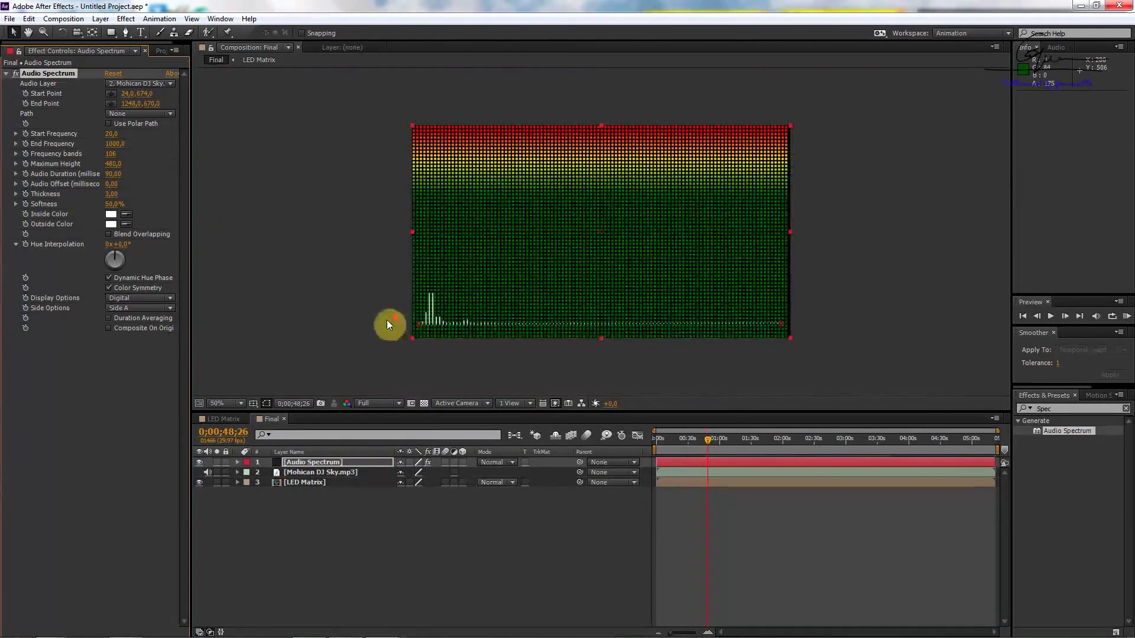
key("period")
Set bar Thickness 5.70 and Softness 10%, and move the start point to 6,717.
key("period")
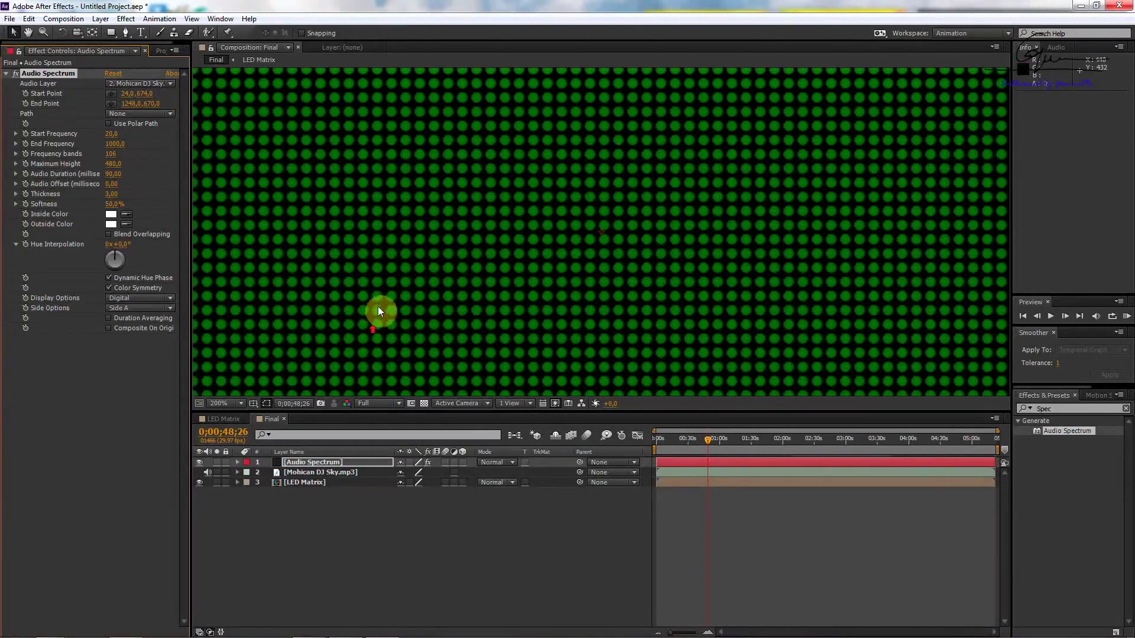
key("h")
mouse_move(394, 287)
left_mouse_down()
mouse_move(436, 300)
mouse_move(537, 271)
mouse_move(547, 224)
left_mouse_up()
key("period")
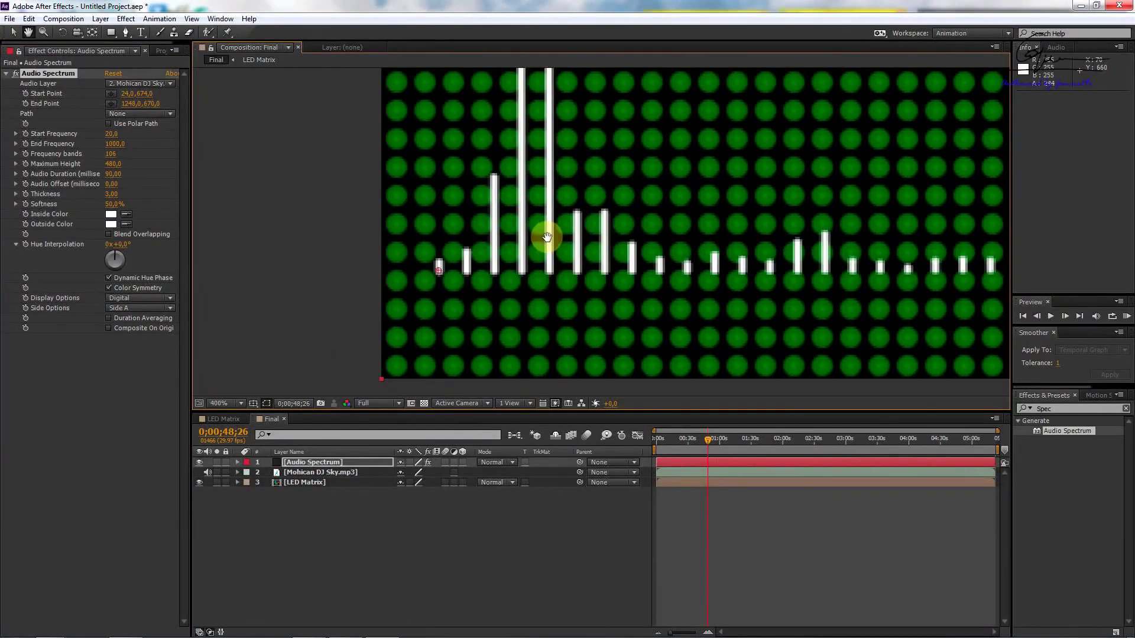
scroll(546, 237, "up", 1)
left_click_drag(459, 271, 678, 190)
scroll(609, 205, "down", 1)
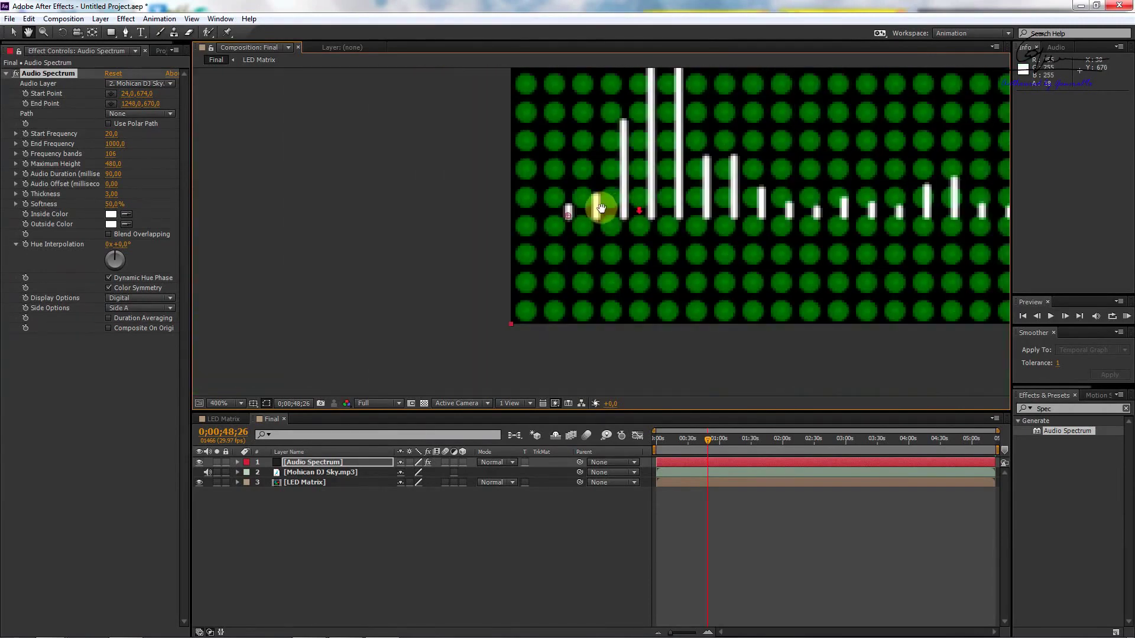
key("v")
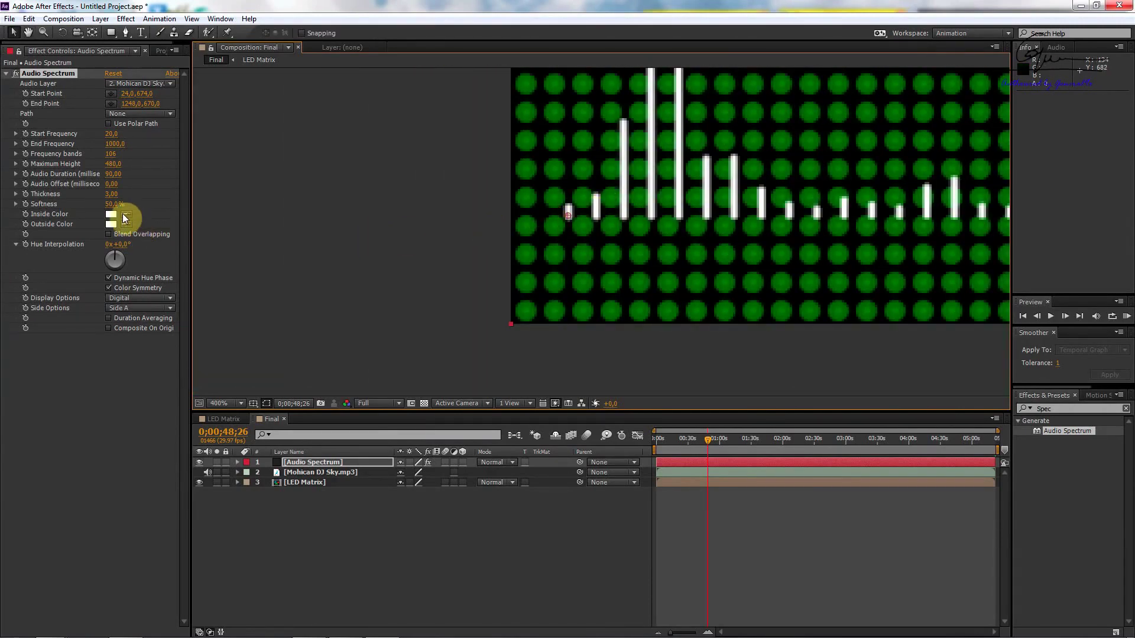
mouse_move(110, 198)
left_mouse_down()
mouse_move(127, 194)
mouse_move(98, 203)
left_mouse_up()
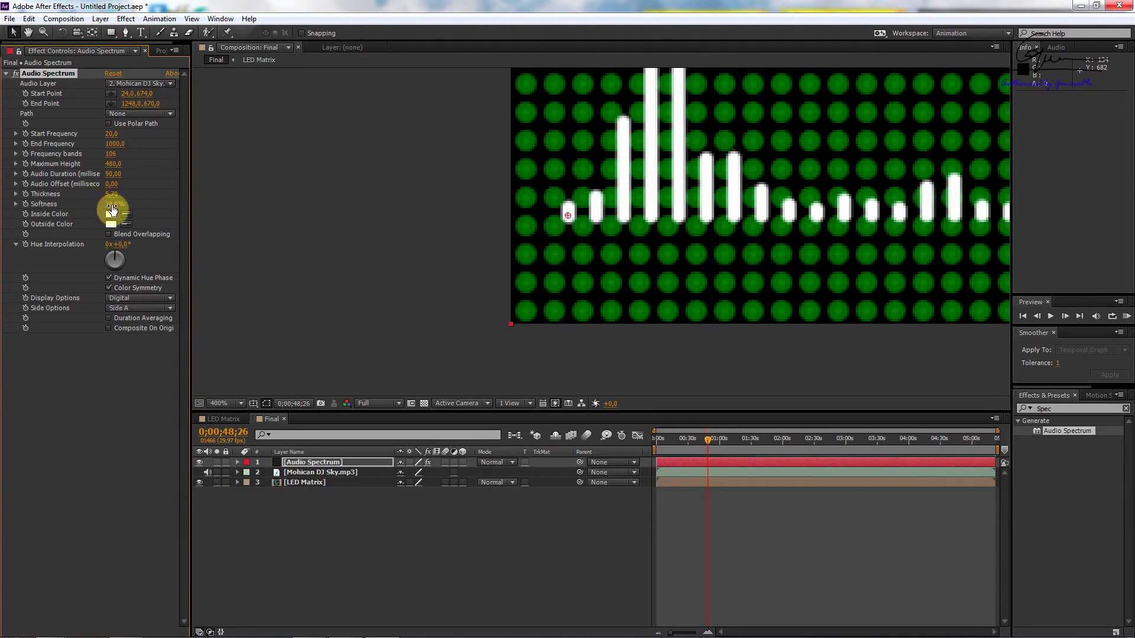
left_click_drag(116, 206, 88, 199)
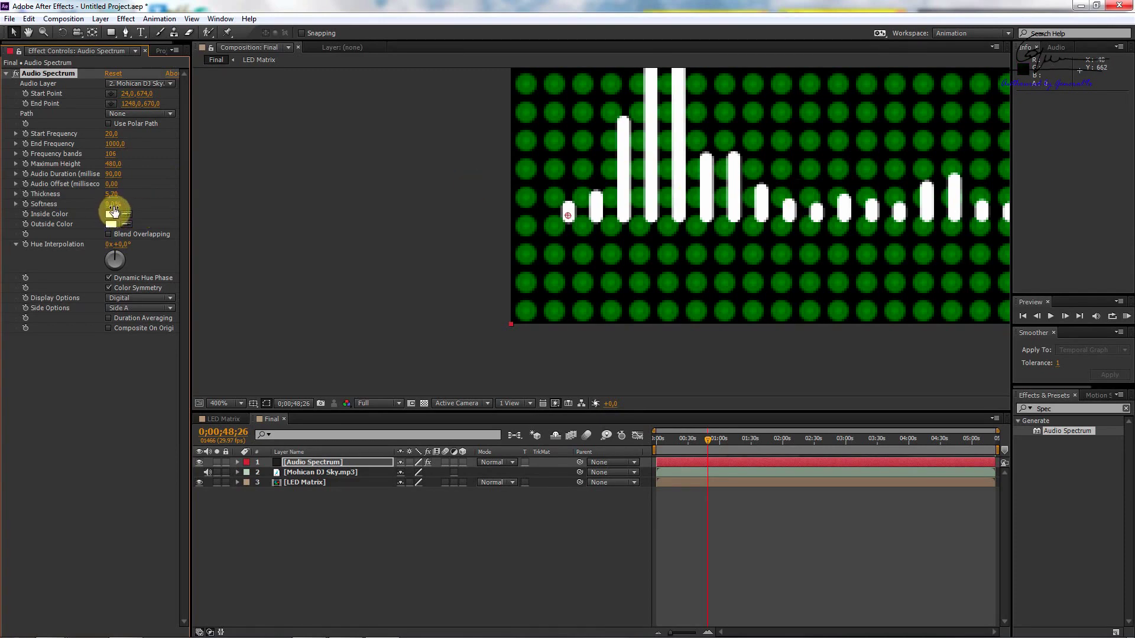
left_click_drag(110, 205, 118, 202)
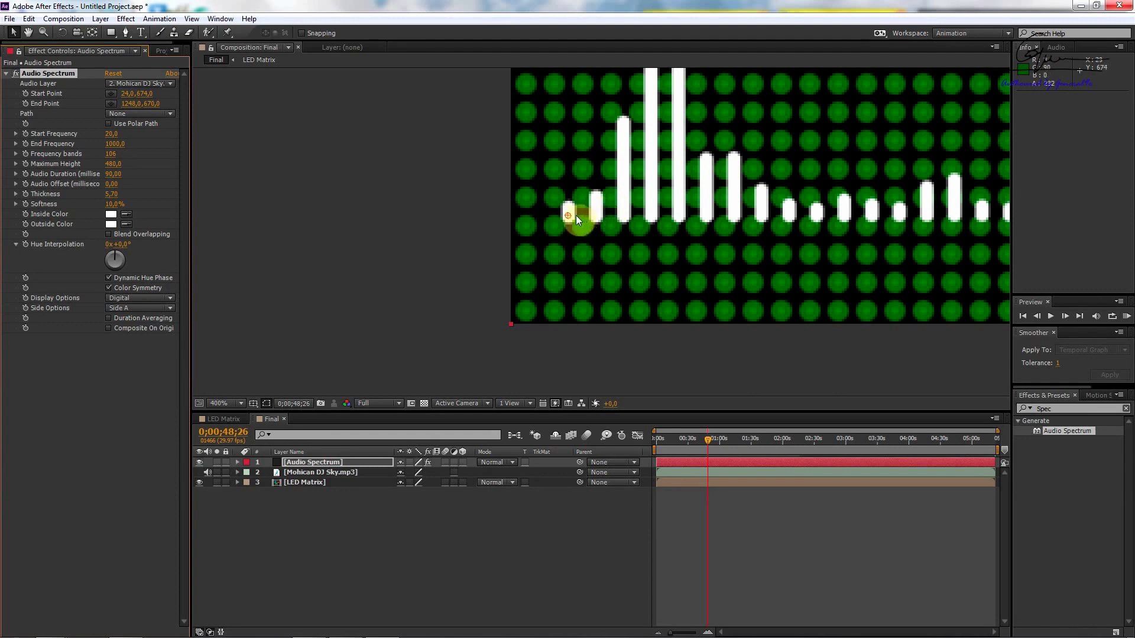
left_click_drag(568, 214, 525, 317)
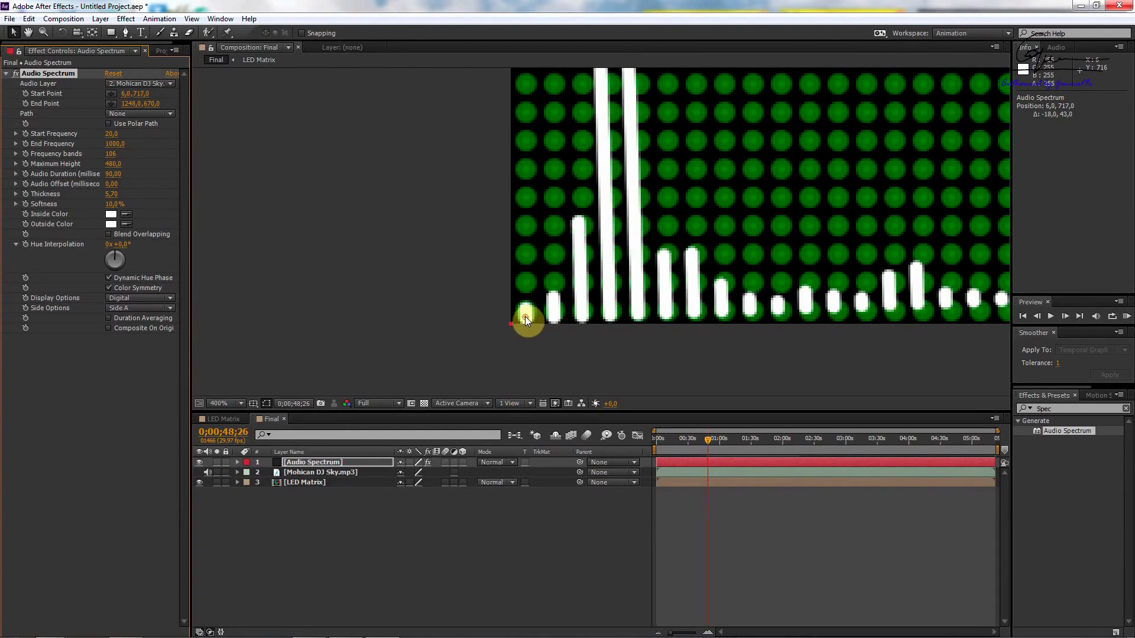
Lower the spectrum's end point onto the bottom LED row at 1266,714.5.
key("h")
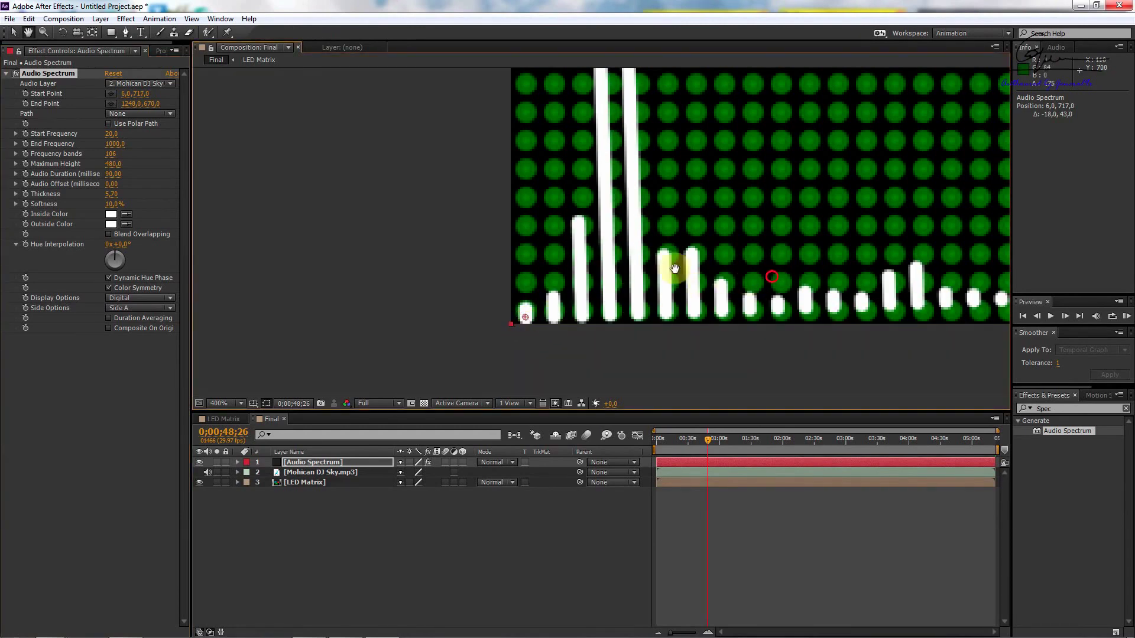
left_click_drag(674, 268, 347, 243)
left_click_drag(608, 228, 124, 221)
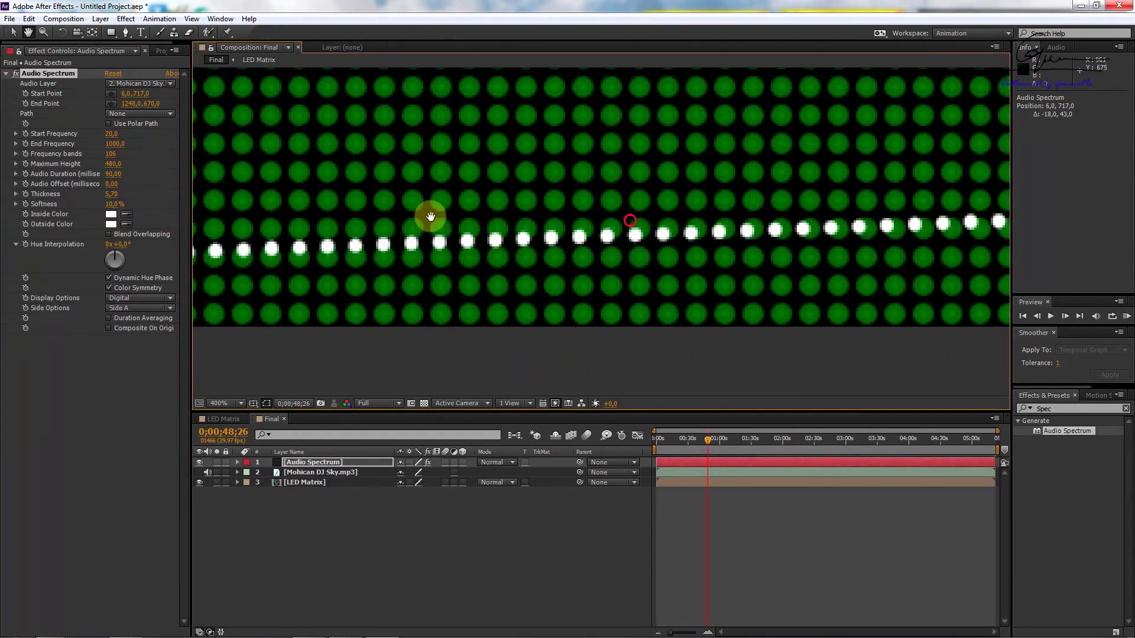
left_click_drag(430, 216, 177, 220)
left_click_drag(633, 205, 627, 202)
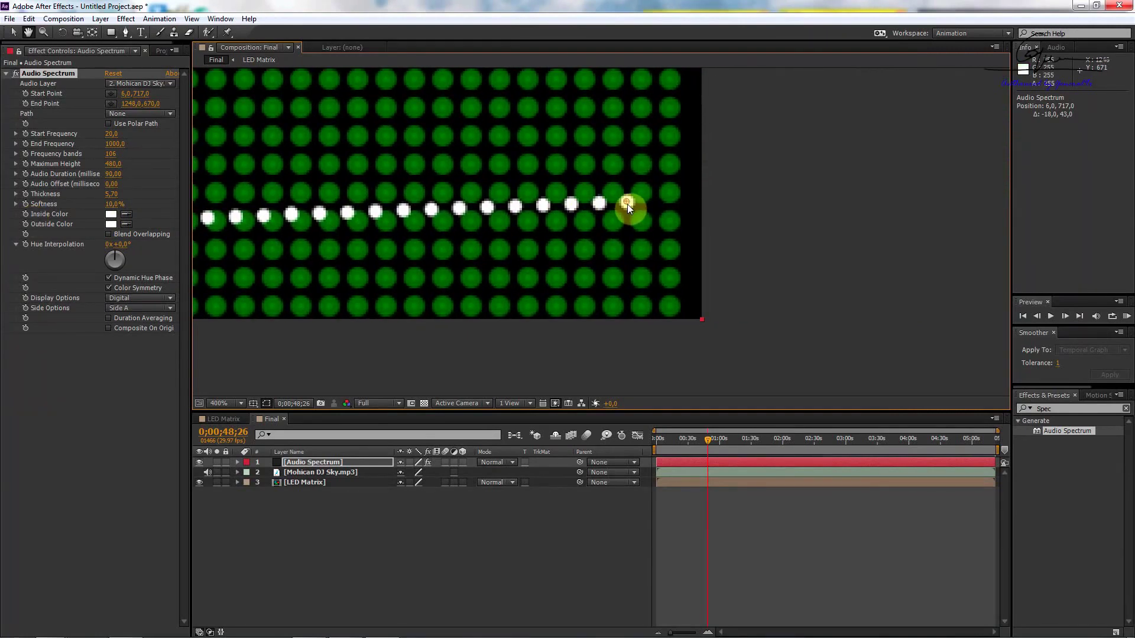
key("v")
left_click_drag(626, 202, 670, 309)
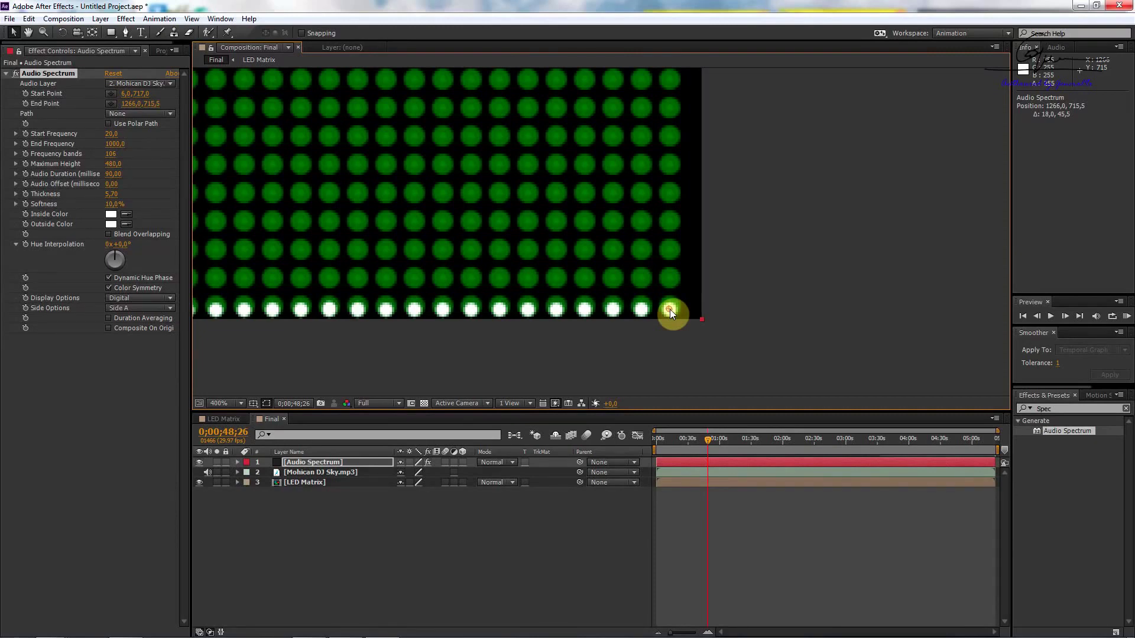
left_click_drag(668, 310, 669, 306)
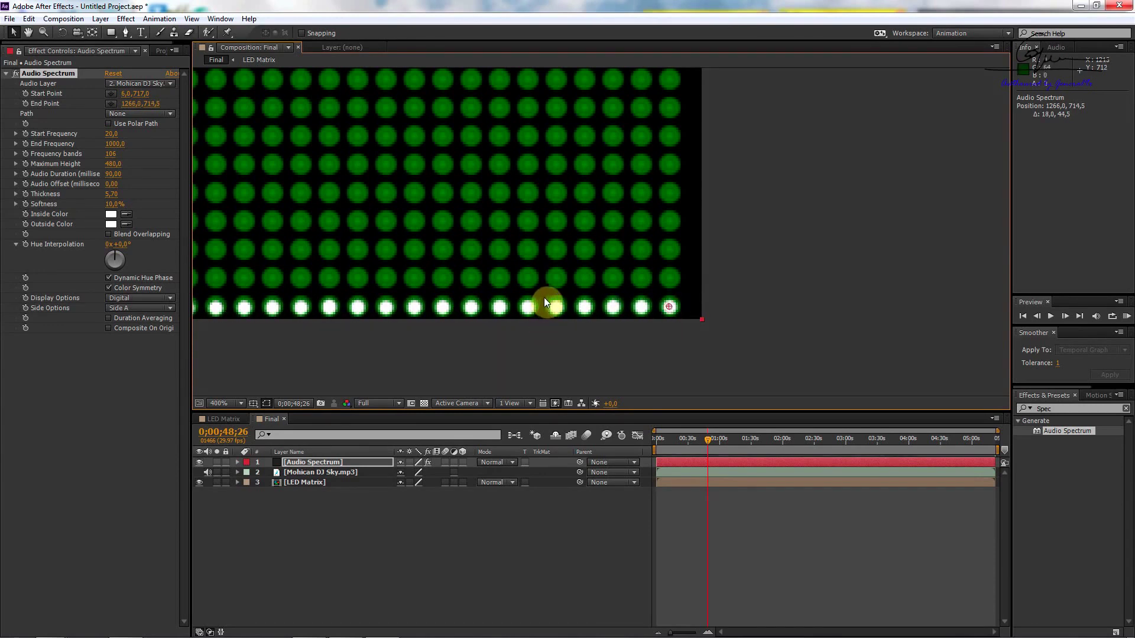
Nudge the spectrum's start point onto the bottom LED row at 6.3,715.
key("h")
mouse_move(369, 268)
left_mouse_down()
mouse_move(408, 198)
mouse_move(544, 230)
left_mouse_up()
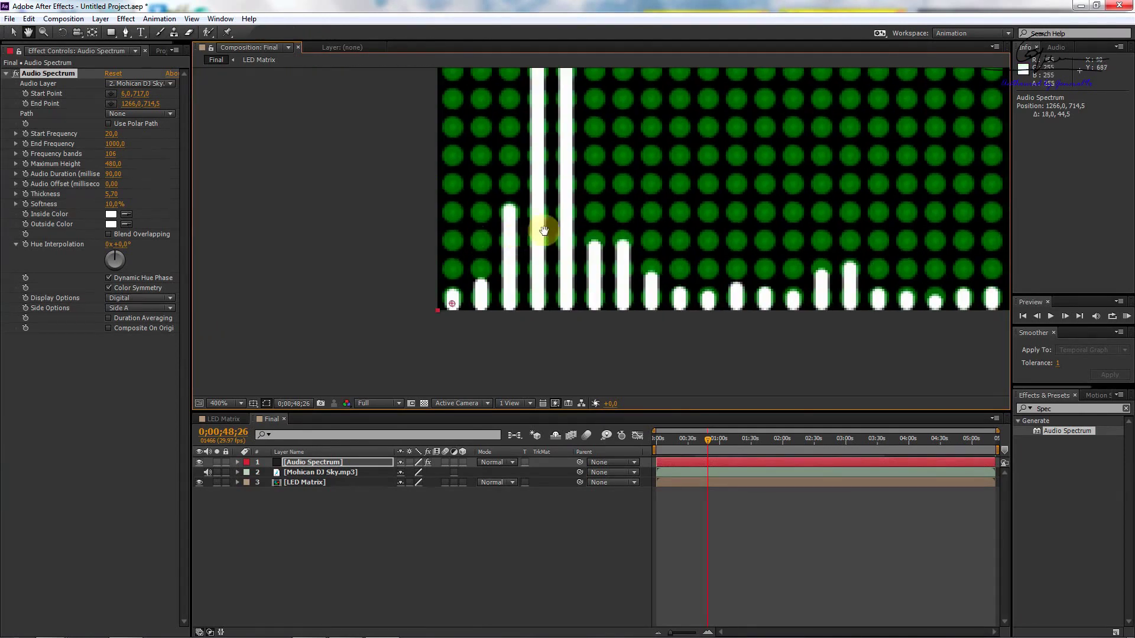
key("v")
left_click_drag(449, 300, 447, 295)
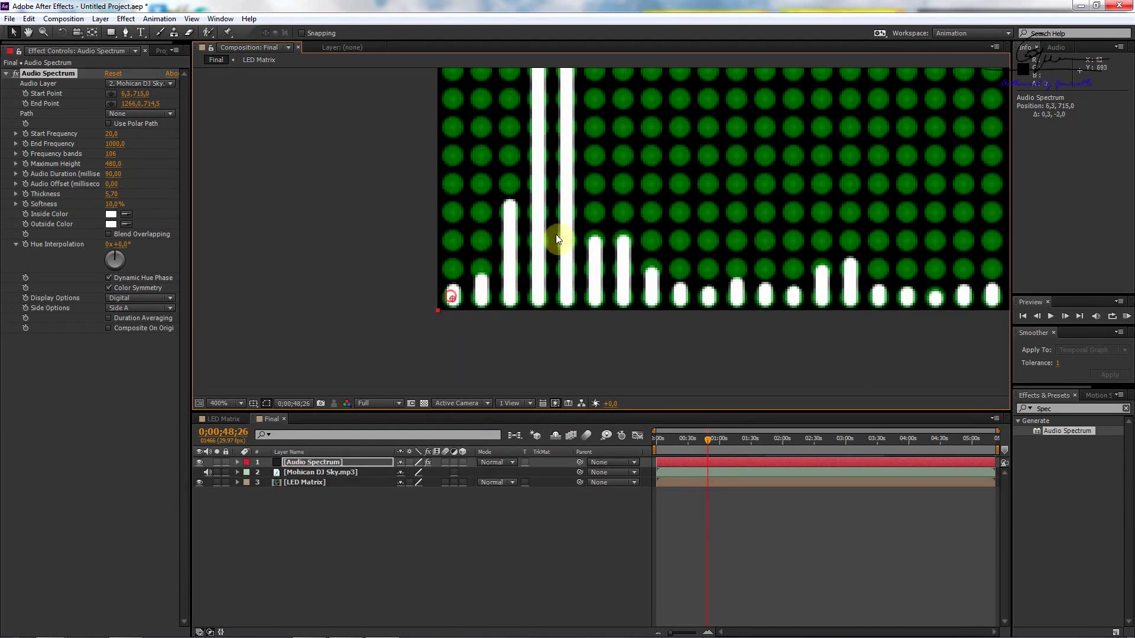
scroll(570, 219, "down", 5)
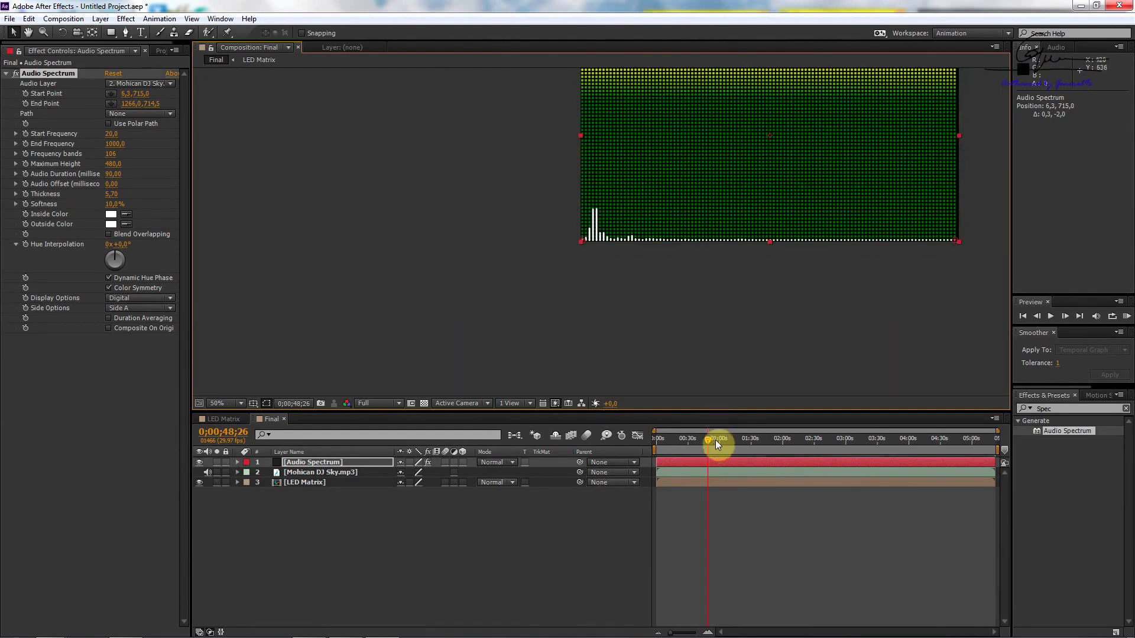
Jump to 0;01;18;21 and set the Audio Spectrum's Maximum Height to 4000.
left_click(798, 442)
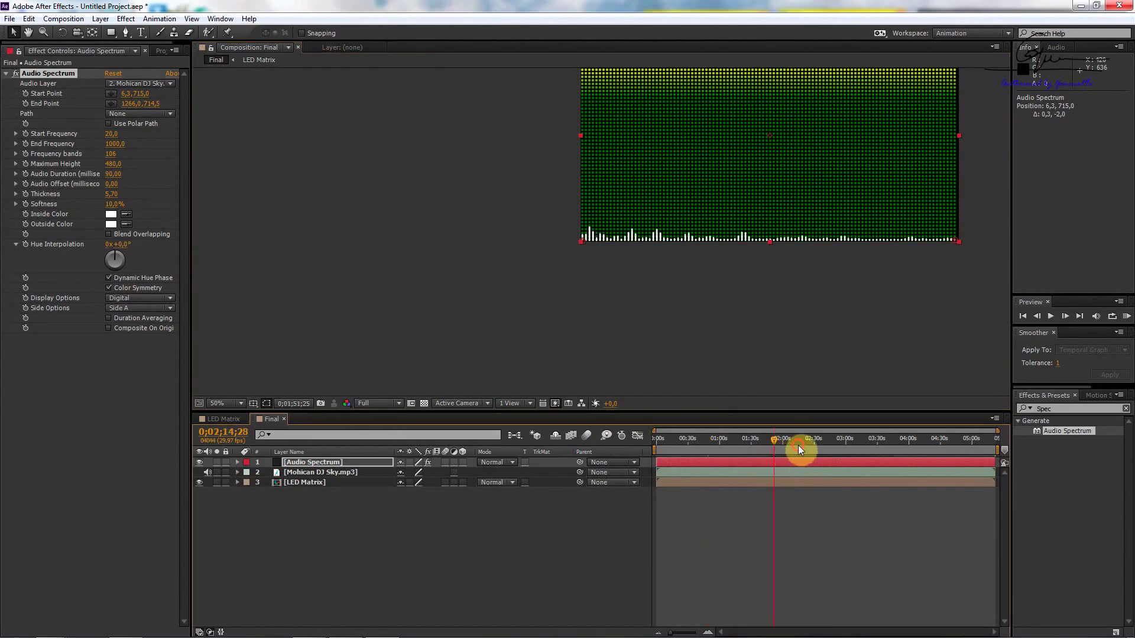
left_click(738, 449)
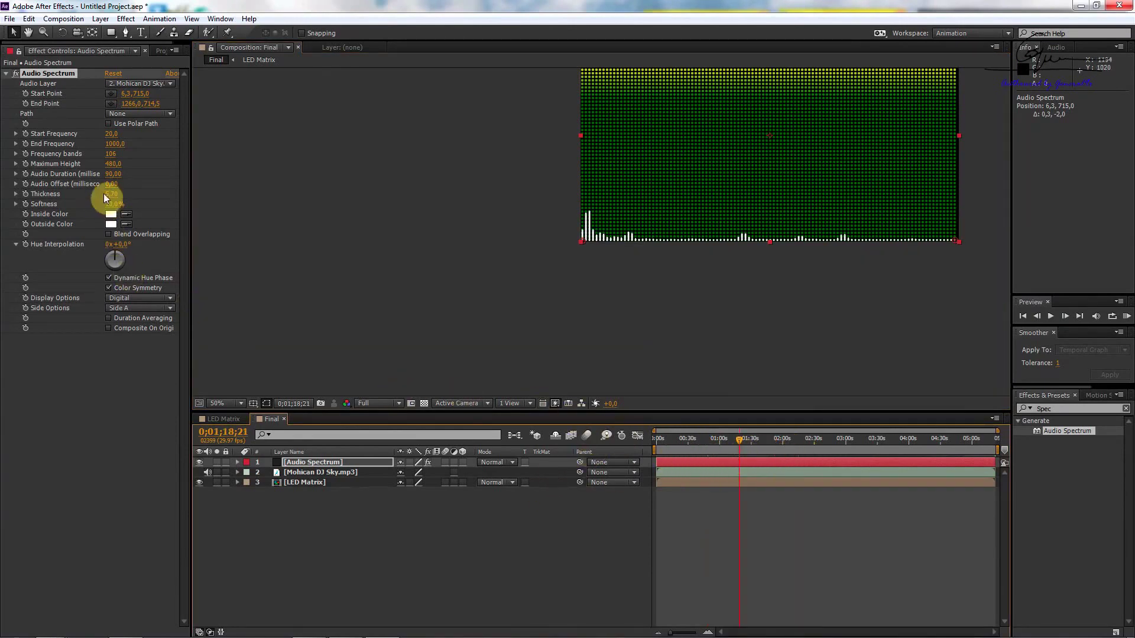
left_click(308, 462)
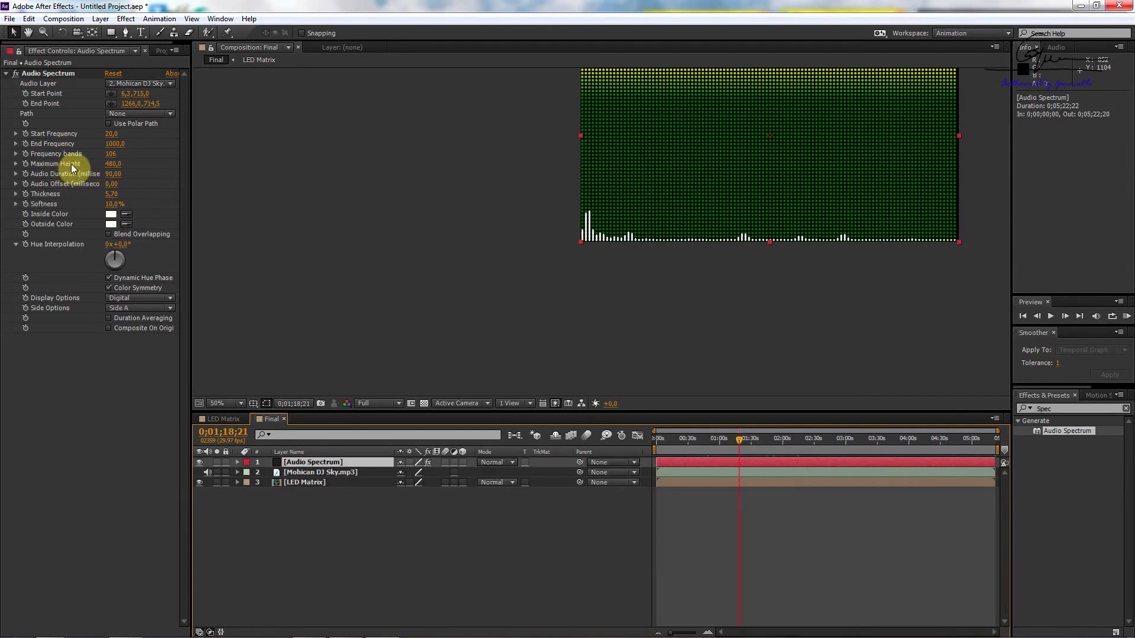
left_click(113, 164)
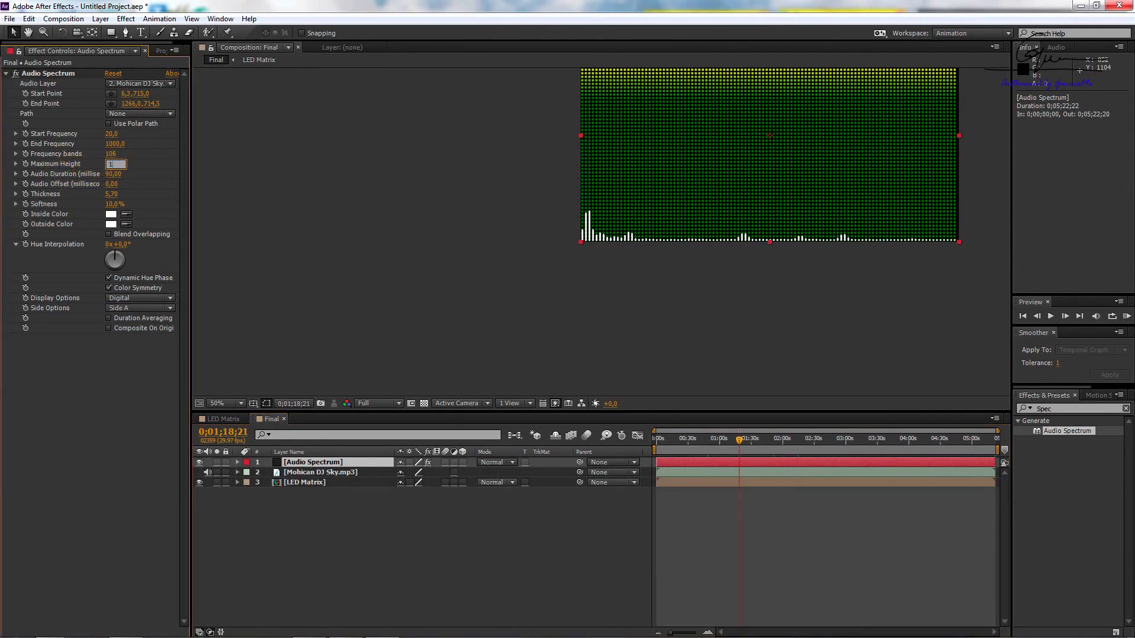
type("1000")
type("000")
left_click(172, 132)
Move to 0;57;25 and scrub the song to check the taller bar heights.
scroll(557, 162, "down", 1)
scroll(559, 162, "down", 1)
scroll(697, 175, "up", 1)
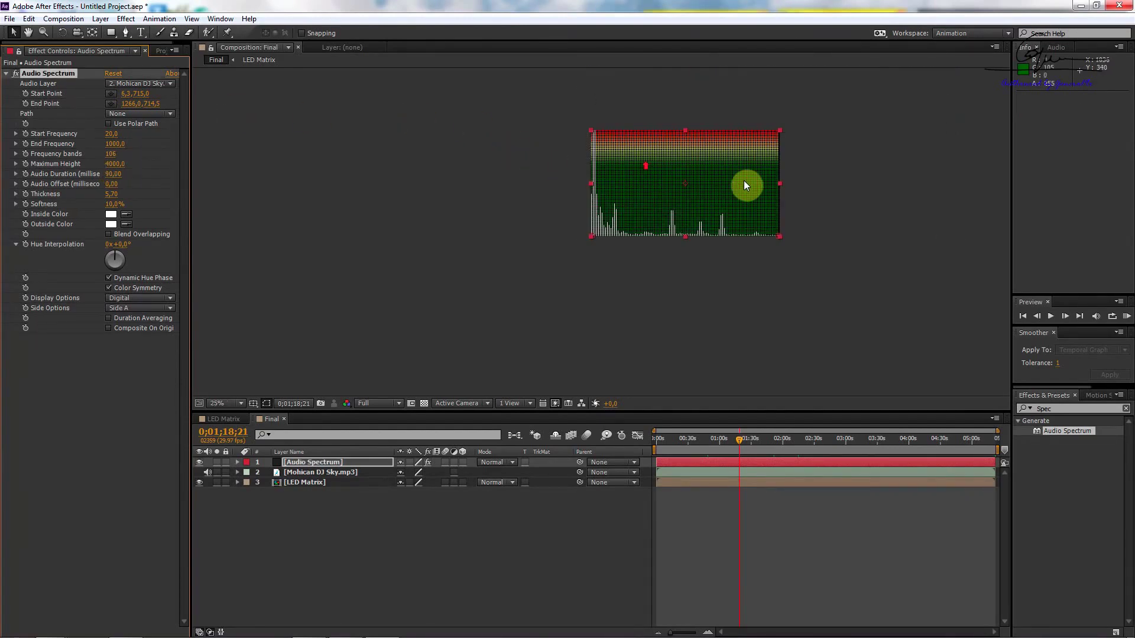
scroll(719, 175, "up", 2)
scroll(718, 175, "up", 2)
left_click_drag(743, 169, 512, 304)
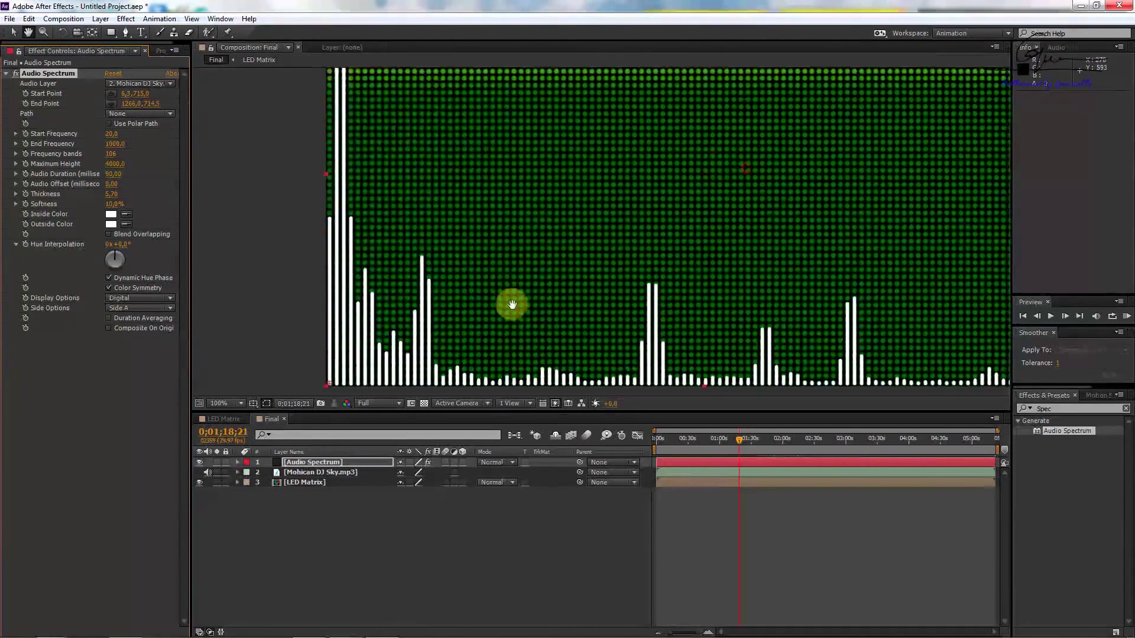
scroll(551, 286, "down", 2)
key("v")
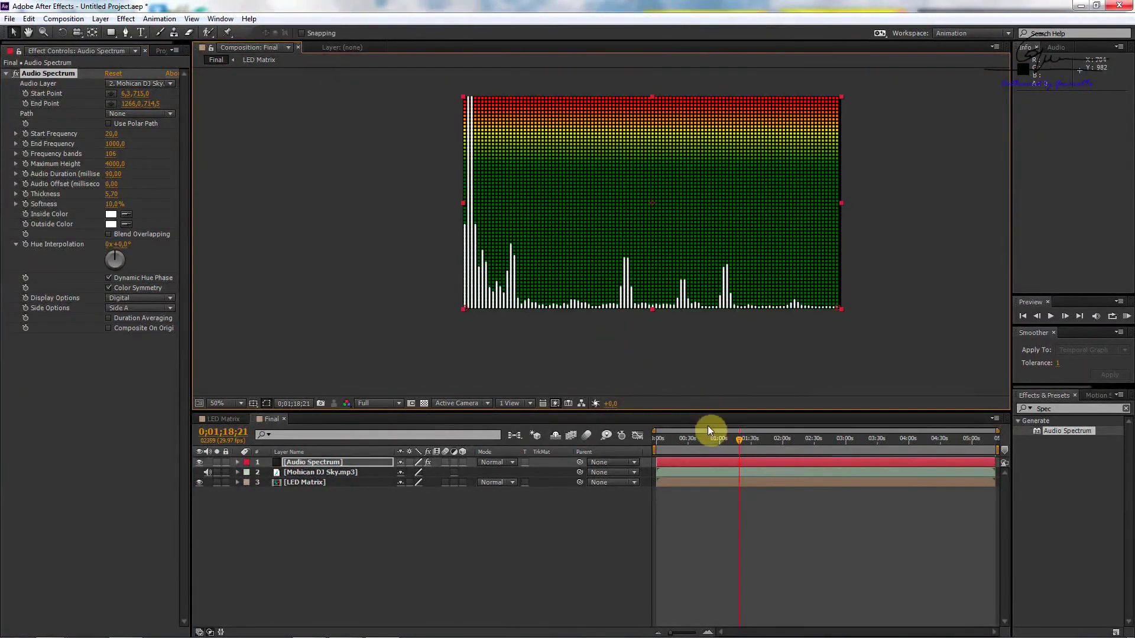
left_click(717, 440)
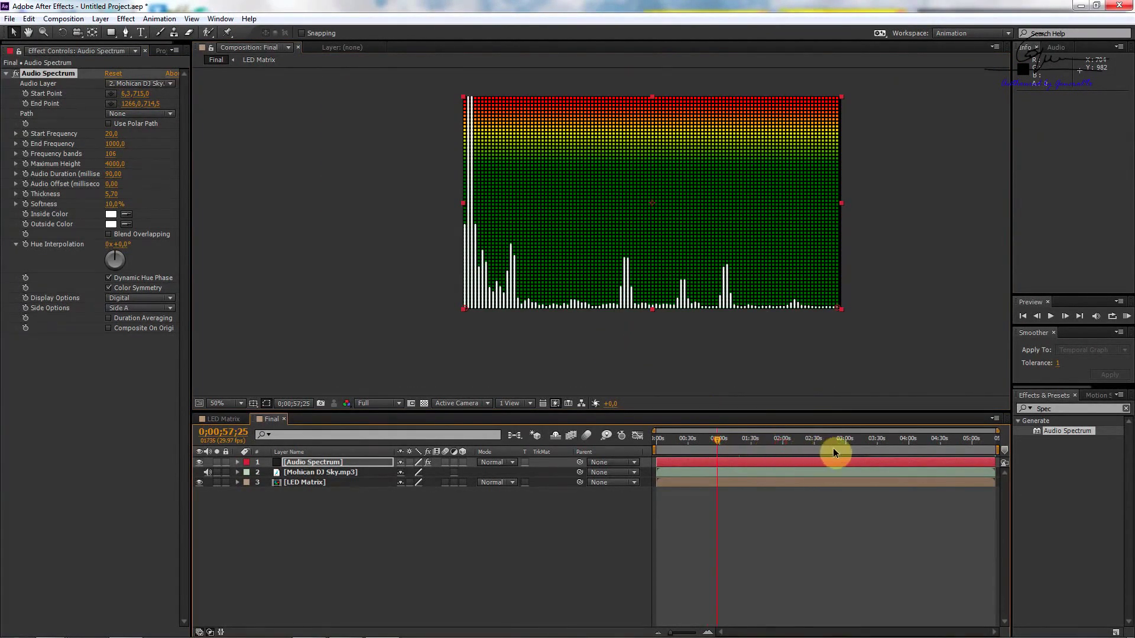
mouse_move(833, 452)
left_mouse_down()
mouse_move(797, 449)
mouse_move(839, 452)
left_mouse_up()
scroll(467, 201, "up", 2)
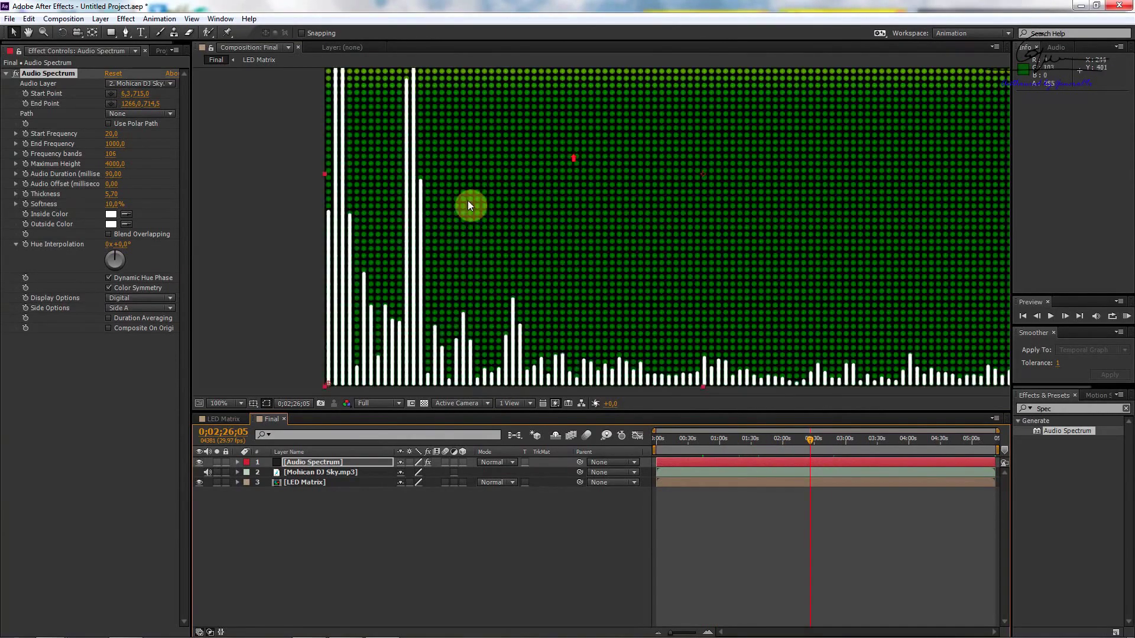
scroll(375, 285, "up", 1)
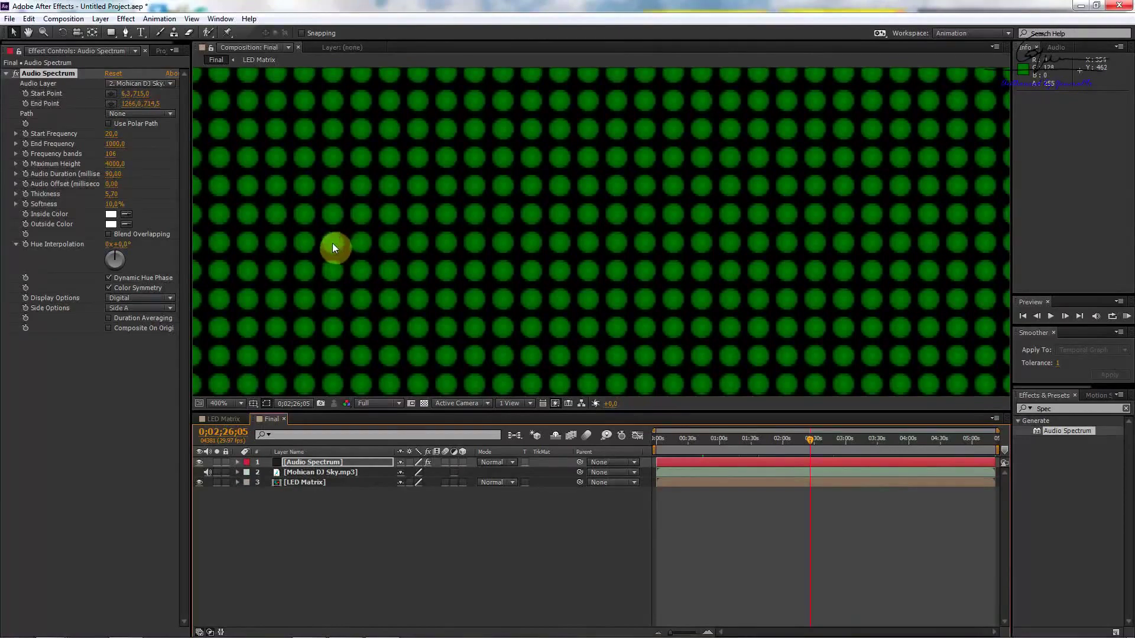
Inspect the tall left-edge bars, recentre the composition, and select the LED Matrix layer.
key("h")
mouse_move(332, 243)
left_mouse_down()
mouse_move(501, 243)
mouse_move(655, 177)
left_mouse_up()
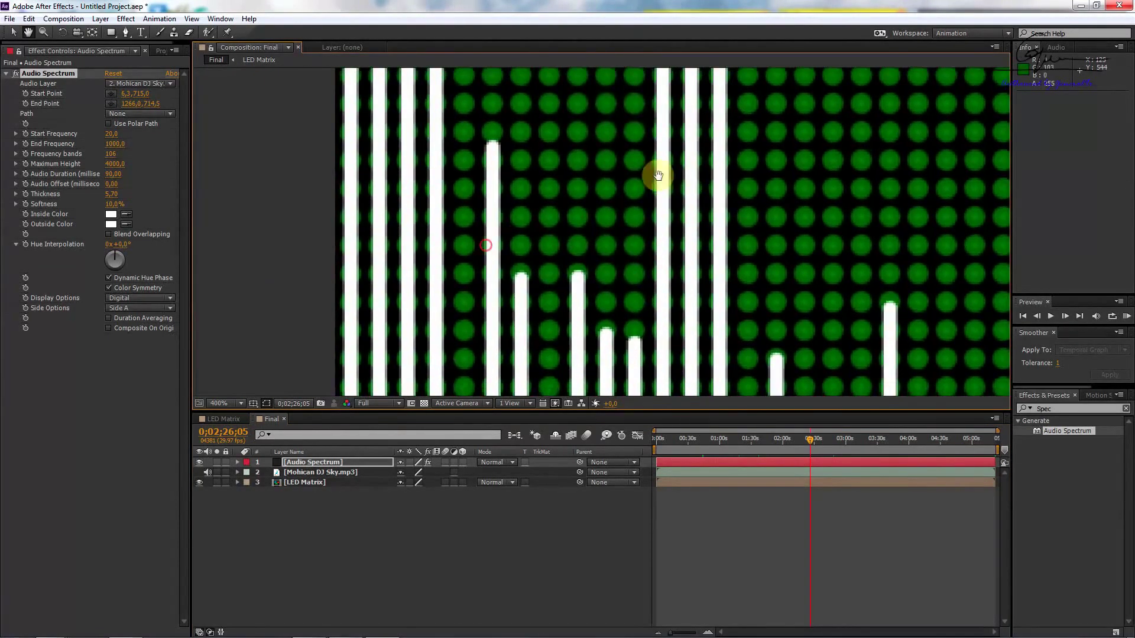
scroll(532, 210, "down", 2)
scroll(540, 221, "down", 2)
scroll(541, 221, "down", 2)
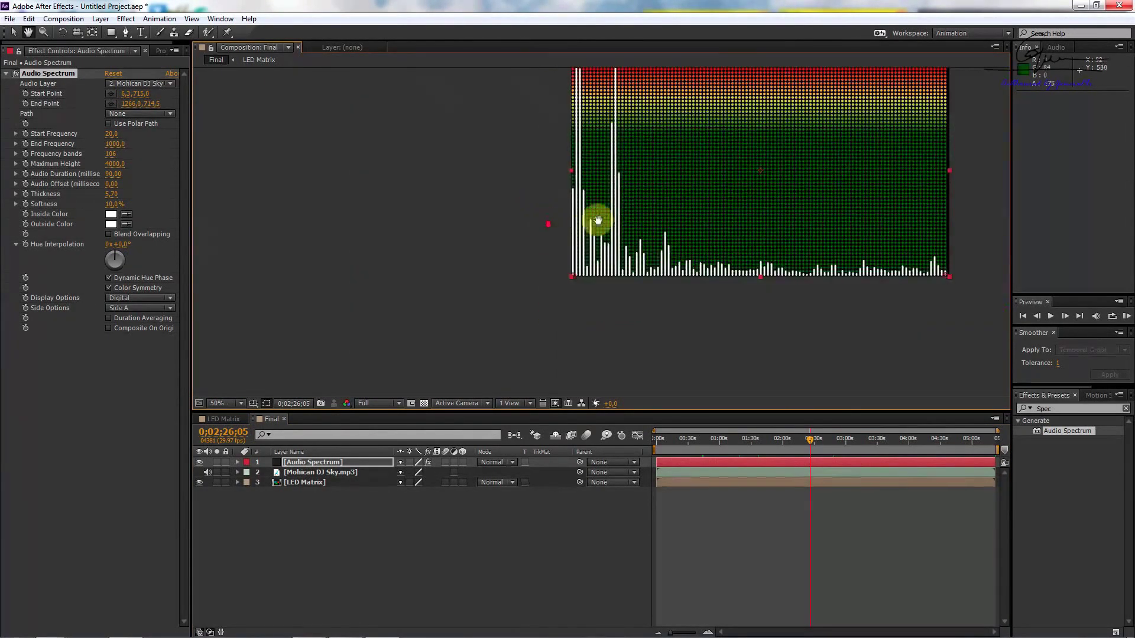
left_click_drag(730, 193, 553, 249)
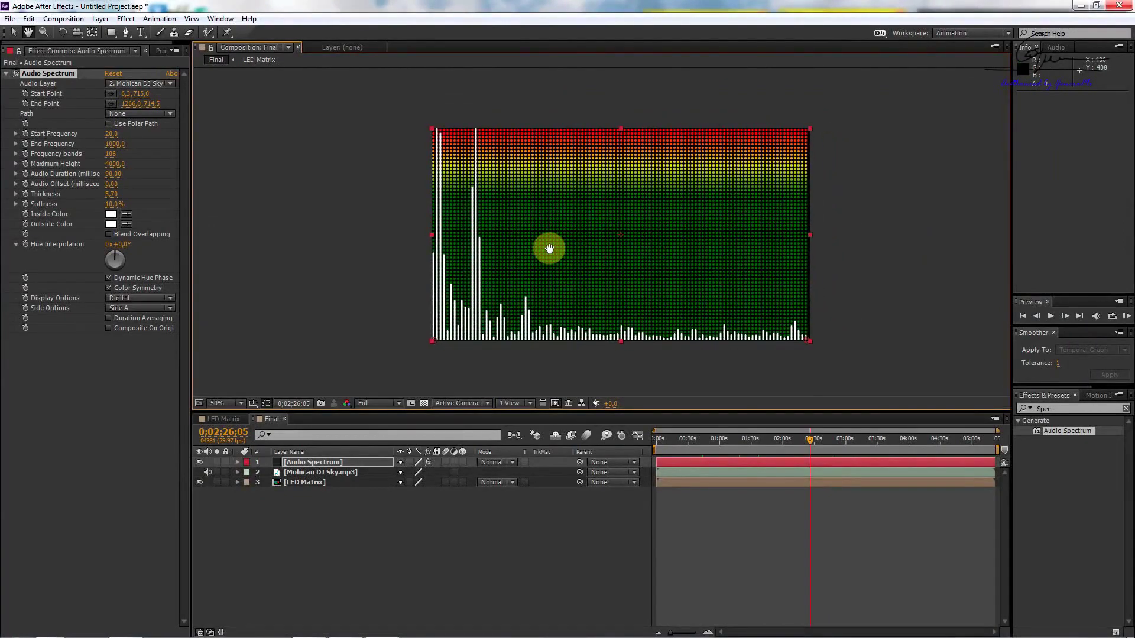
scroll(554, 249, "up", 2)
scroll(547, 246, "down", 2)
key("v")
left_click(309, 482)
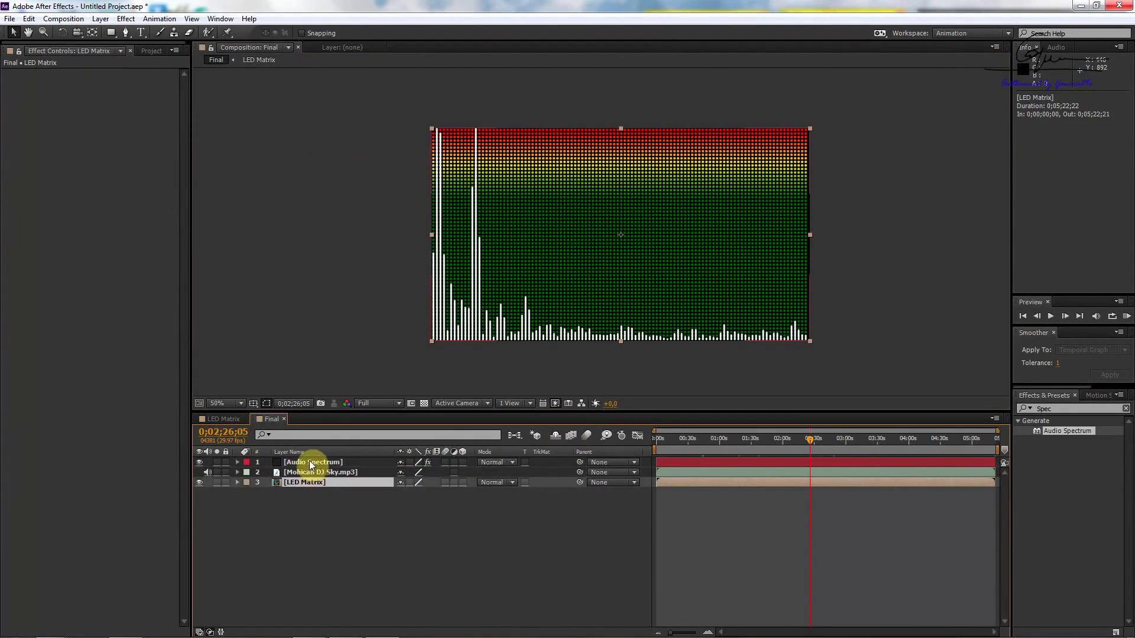
Drag the LED Matrix layer above Audio Spectrum in the layer stack.
left_click(310, 460)
left_click(299, 471)
left_click(298, 481)
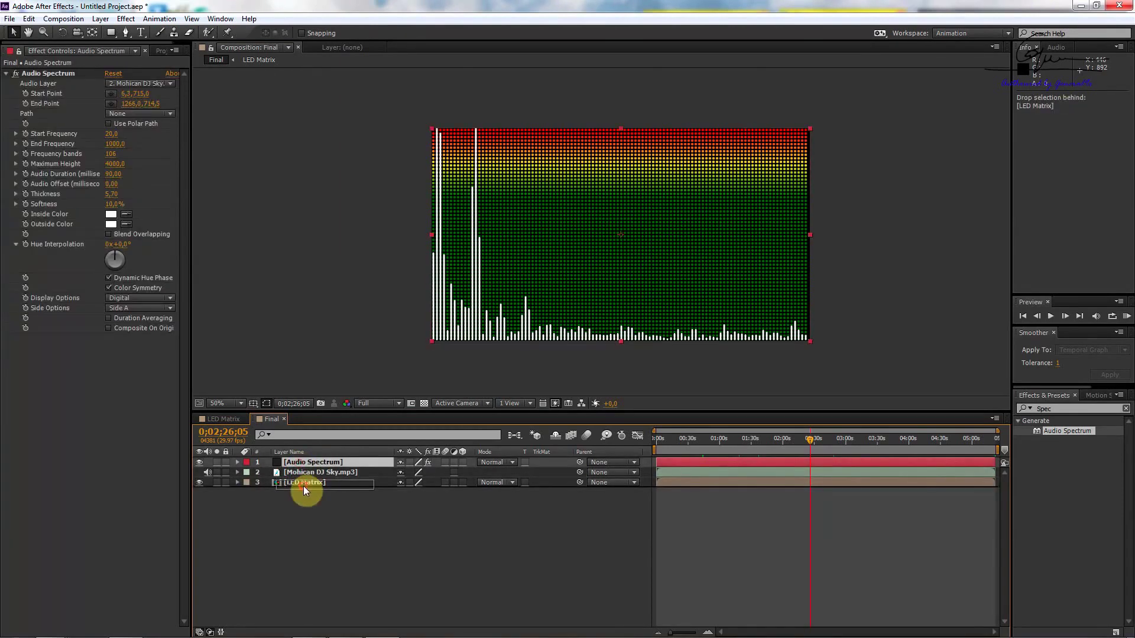
mouse_move(299, 467)
left_mouse_down()
mouse_move(303, 486)
mouse_move(314, 472)
mouse_move(313, 487)
left_mouse_up()
Zoom in on the left-side spectrum bars and pan across the LED grid.
scroll(486, 295, "up", 2)
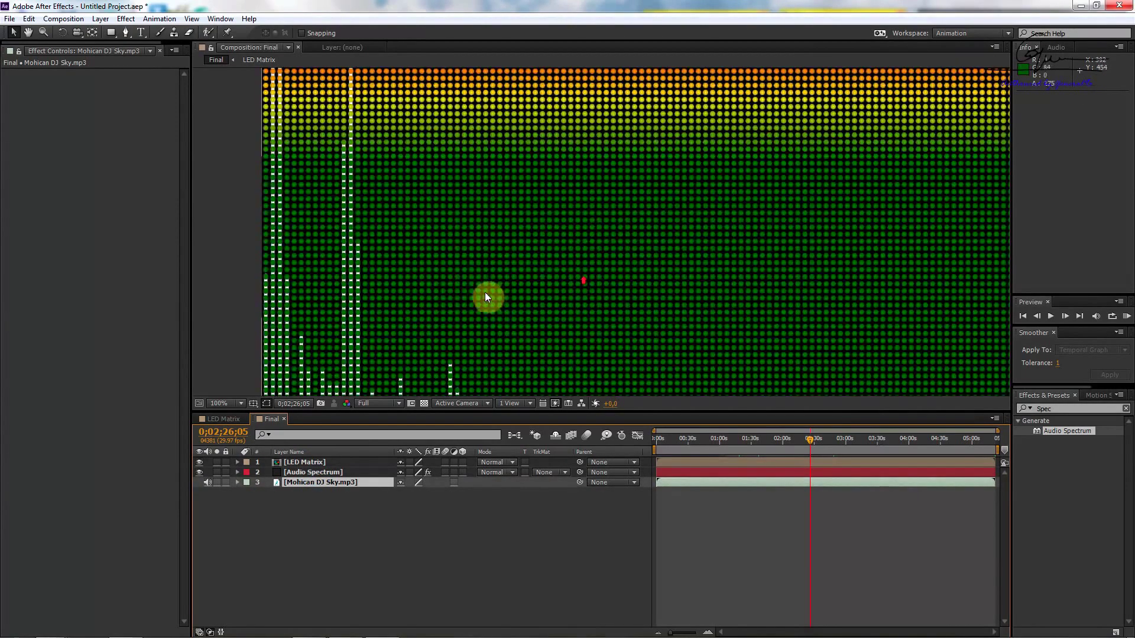
scroll(339, 311, "up", 1)
scroll(342, 298, "up", 1)
key("h")
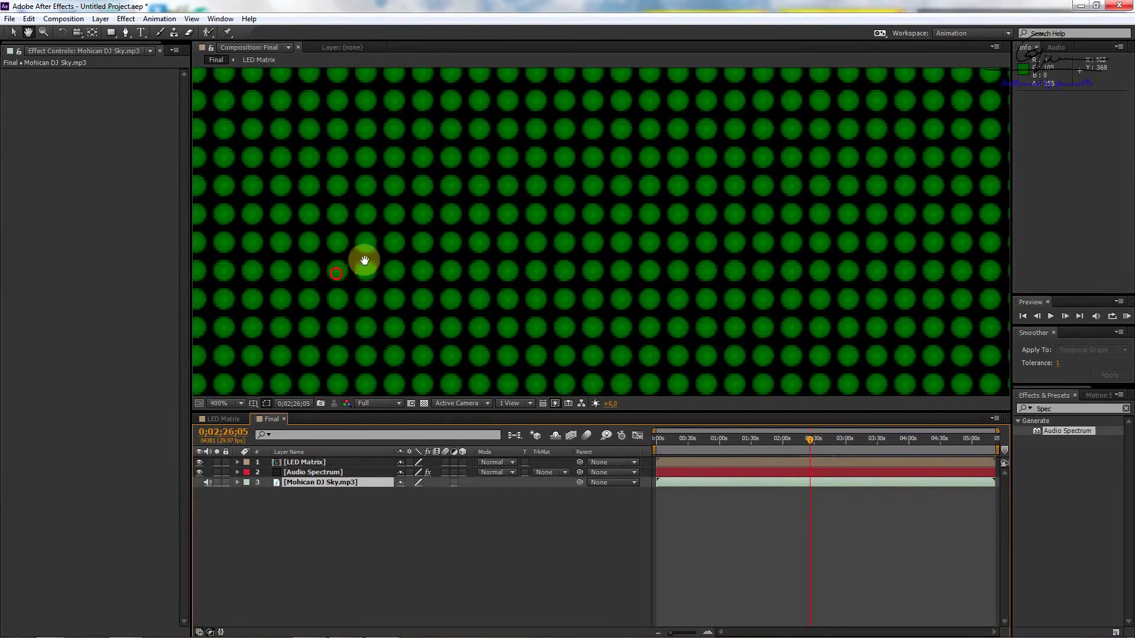
left_click_drag(364, 255, 641, 231)
scroll(615, 235, "down", 4)
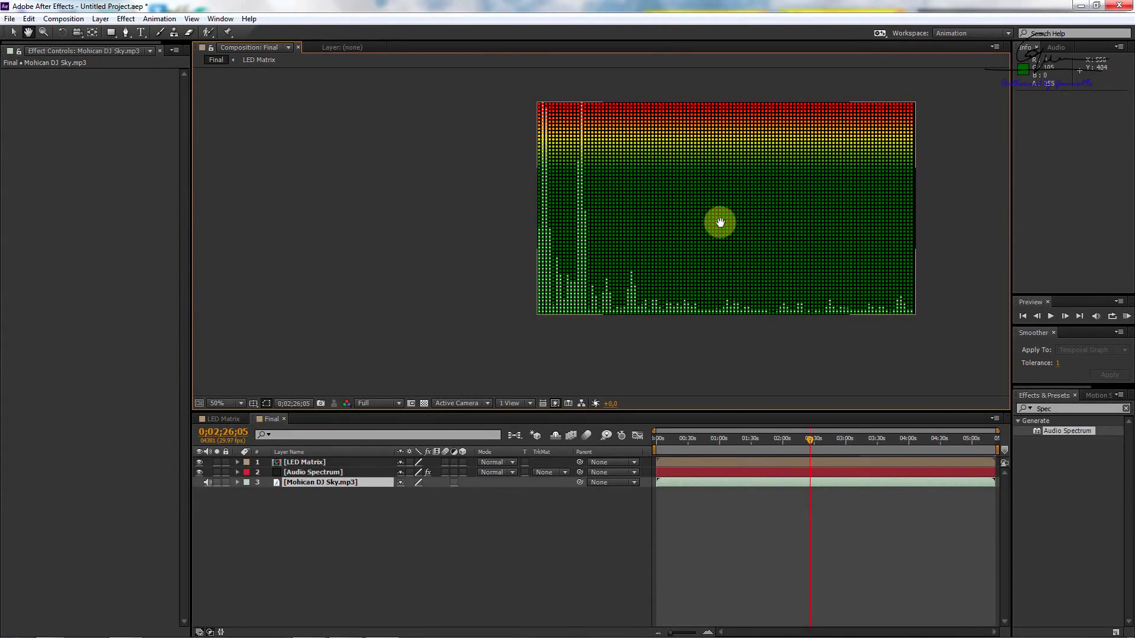
scroll(760, 228, "up", 1)
scroll(848, 228, "up", 1)
left_click_drag(848, 228, 206, 229)
Inspect the white bars showing between the LED dots, then return to the Selection tool.
scroll(546, 221, "up", 2)
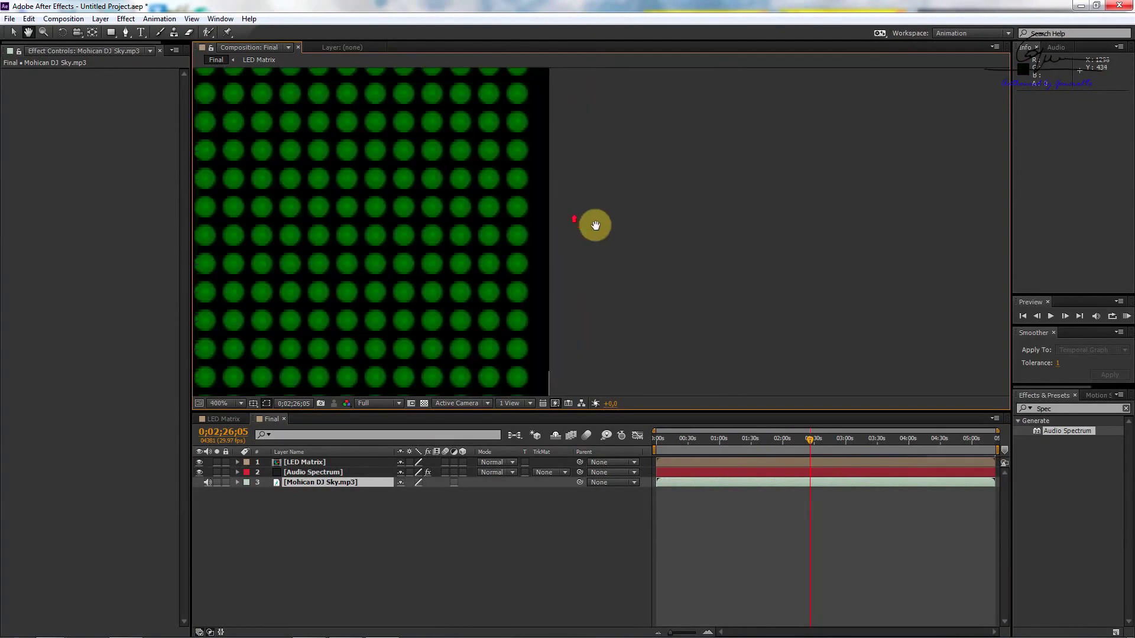
scroll(590, 223, "up", 3)
scroll(363, 227, "down", 4)
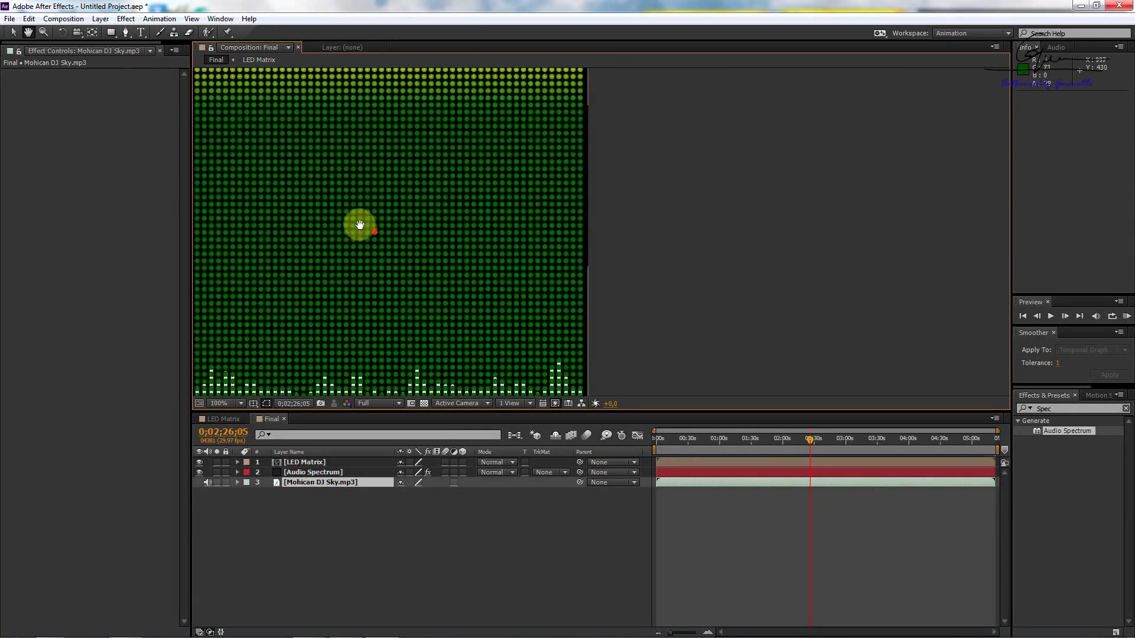
scroll(487, 225, "up", 2)
mouse_move(486, 225)
left_mouse_down()
mouse_move(603, 230)
mouse_move(432, 238)
mouse_move(547, 233)
left_mouse_up()
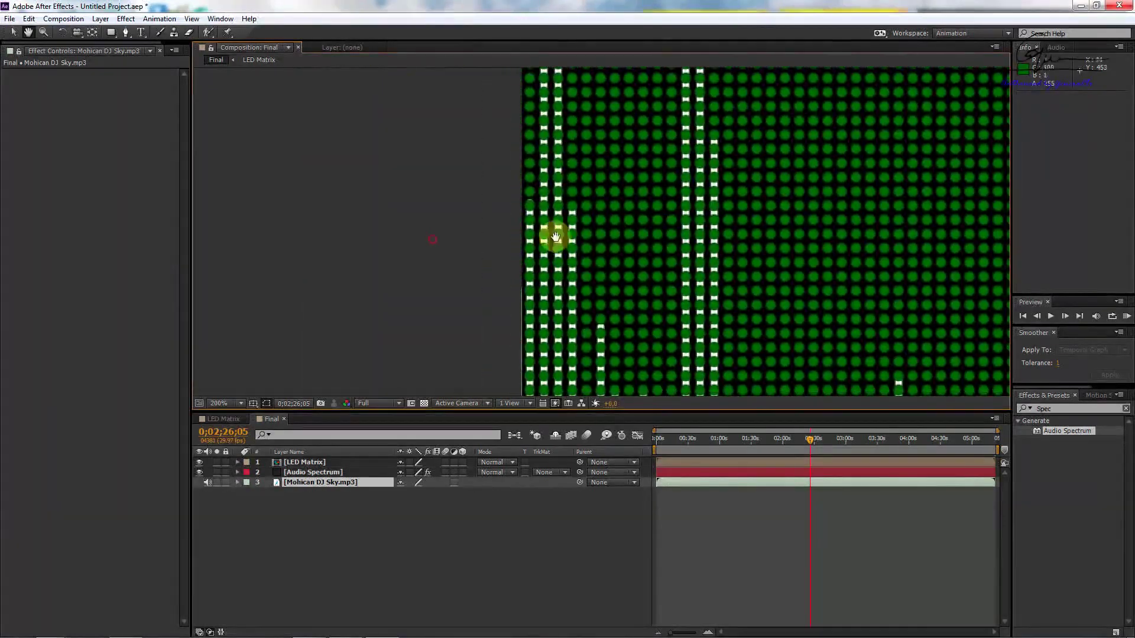
scroll(426, 243, "up", 4)
left_click_drag(426, 242, 557, 240)
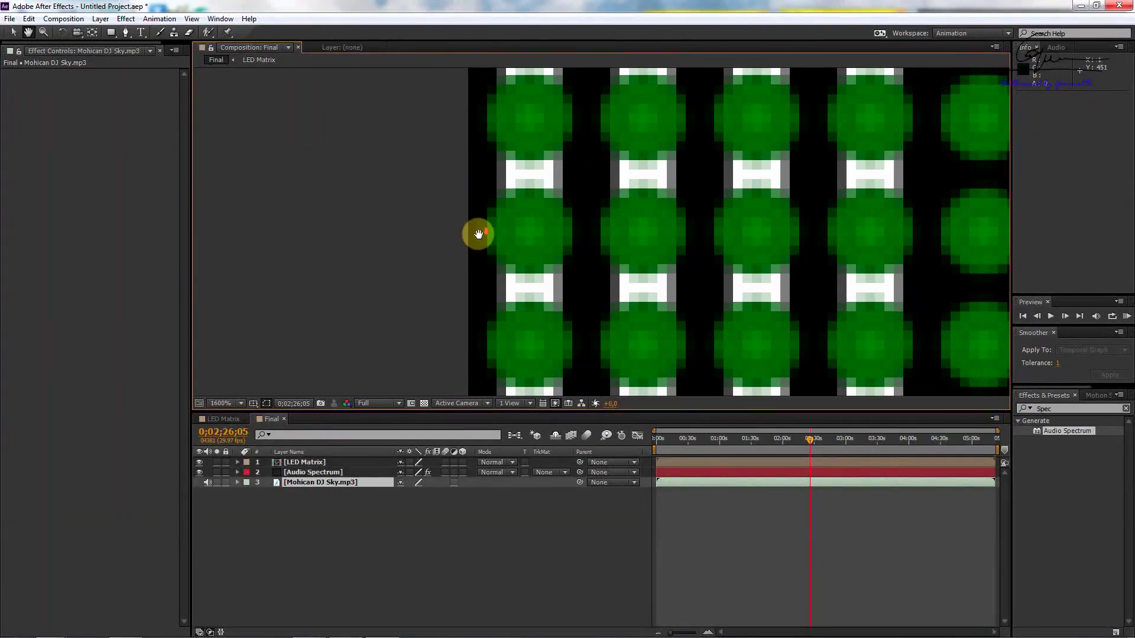
scroll(641, 228, "down", 3)
scroll(592, 224, "down", 3)
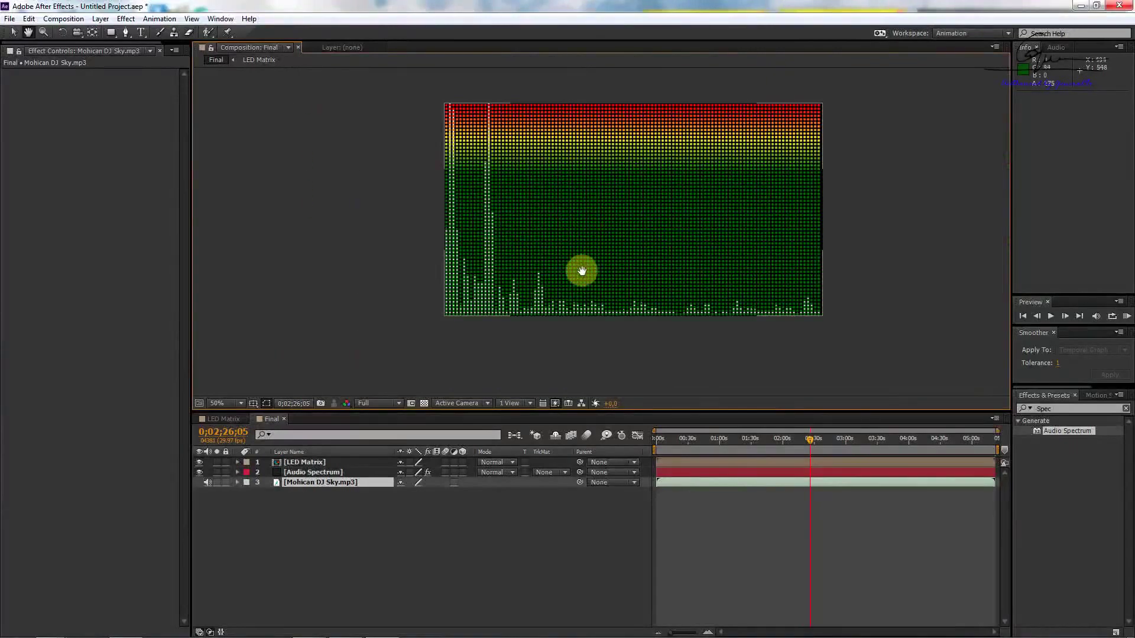
key("v")
left_click(338, 497)
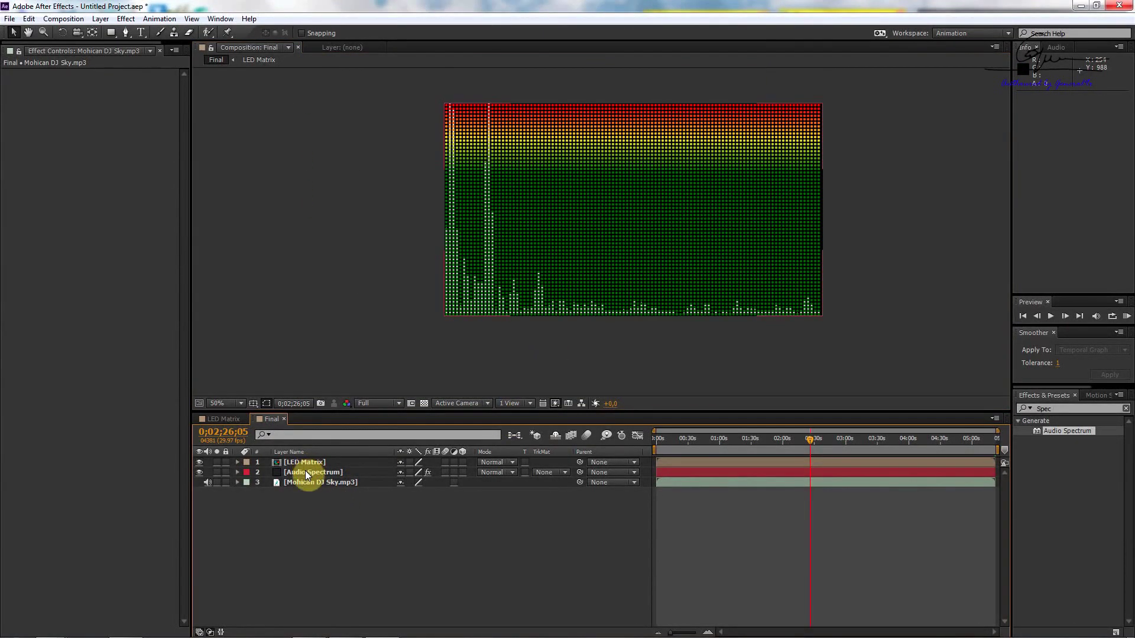
Select the Audio Spectrum and LED Matrix layers and nudge both right.
left_click(305, 472)
left_click(303, 465, "shift")
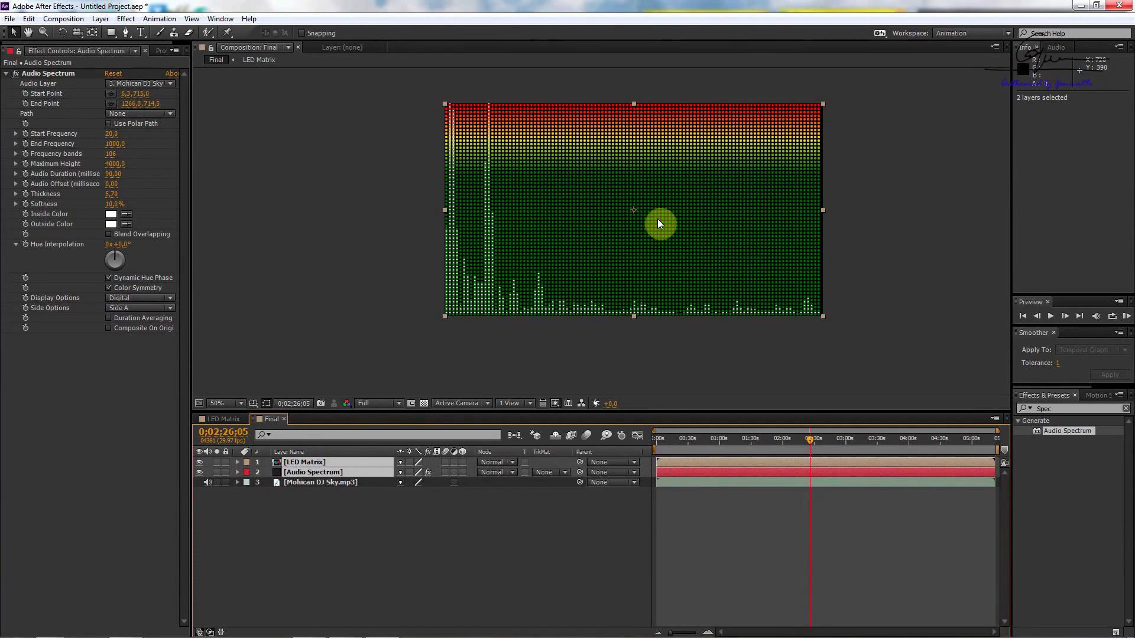
key("Right")
key("Right")
Zoom the viewer to 100% and check the tall left bars' alignment with the grid.
key("period")
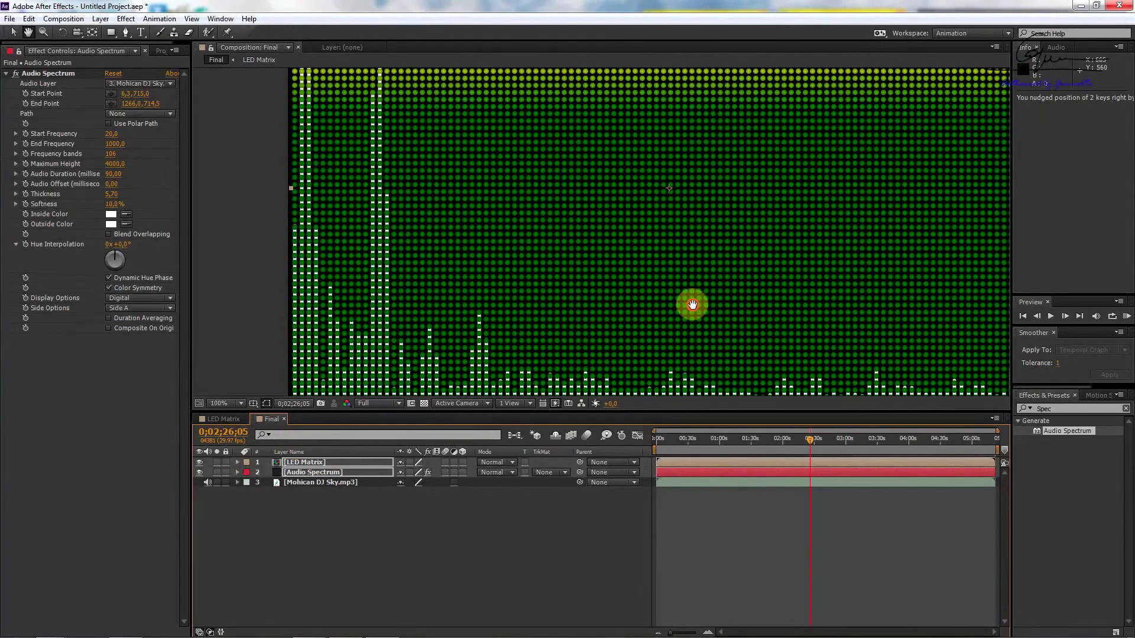
key("h")
left_click_drag(689, 304, 461, 304)
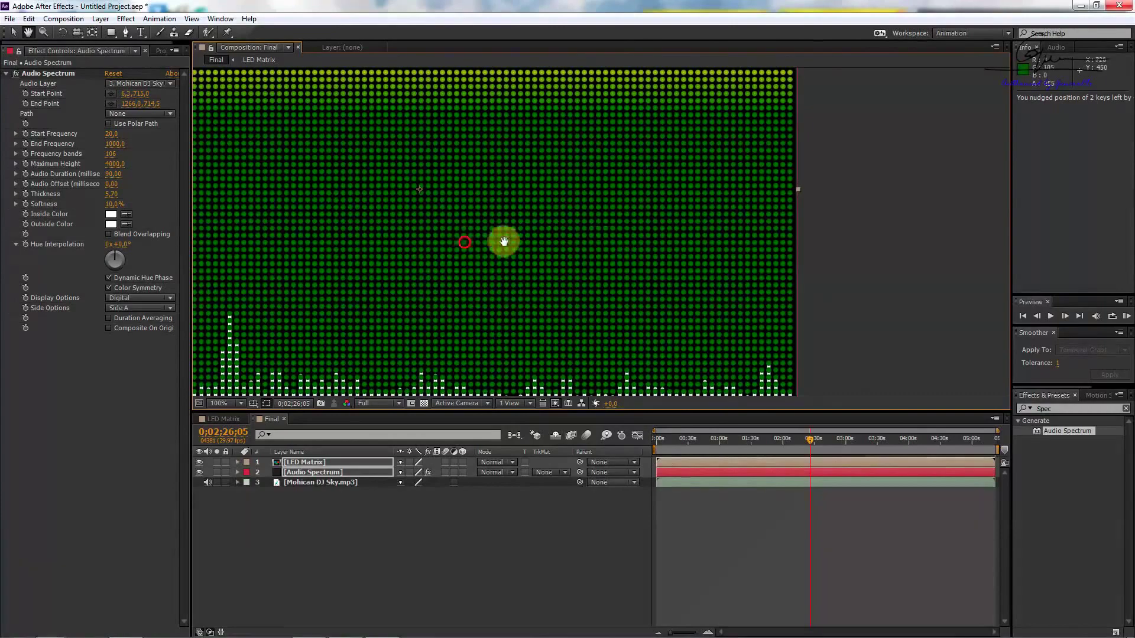
mouse_move(463, 241)
left_mouse_down()
mouse_move(640, 253)
mouse_move(577, 256)
mouse_move(697, 240)
left_mouse_up()
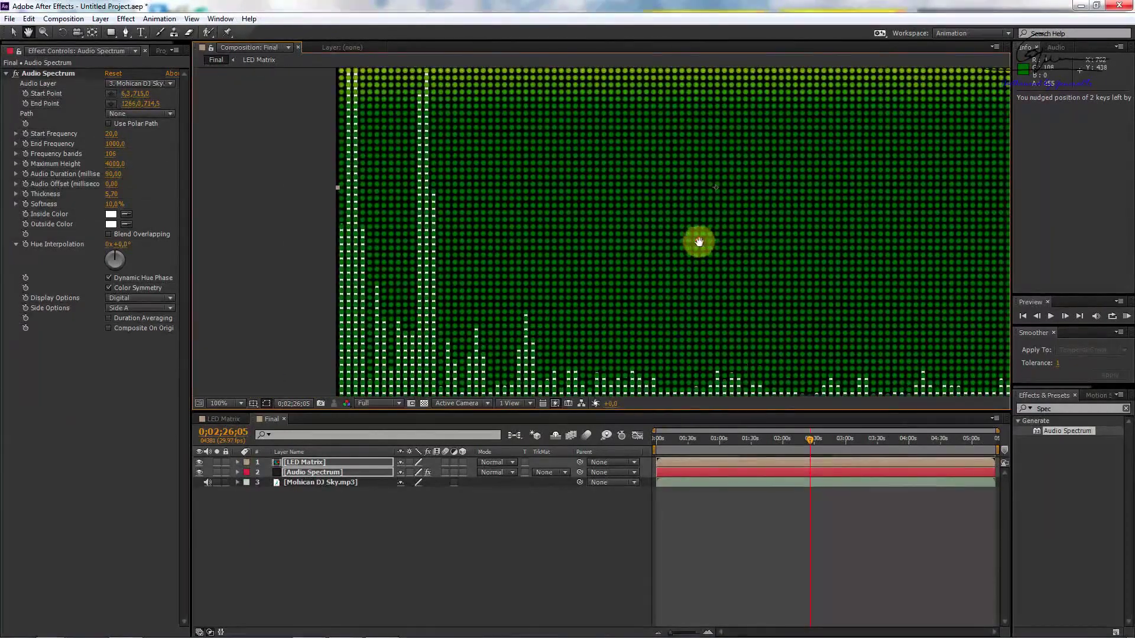
scroll(658, 211, "down", 2)
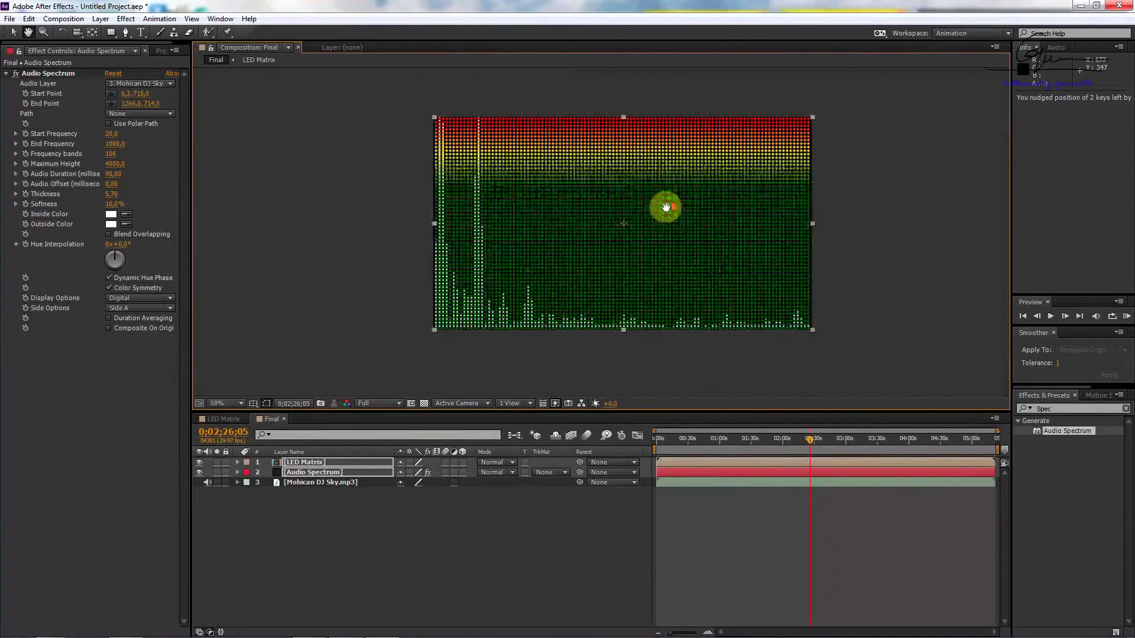
left_click(412, 537)
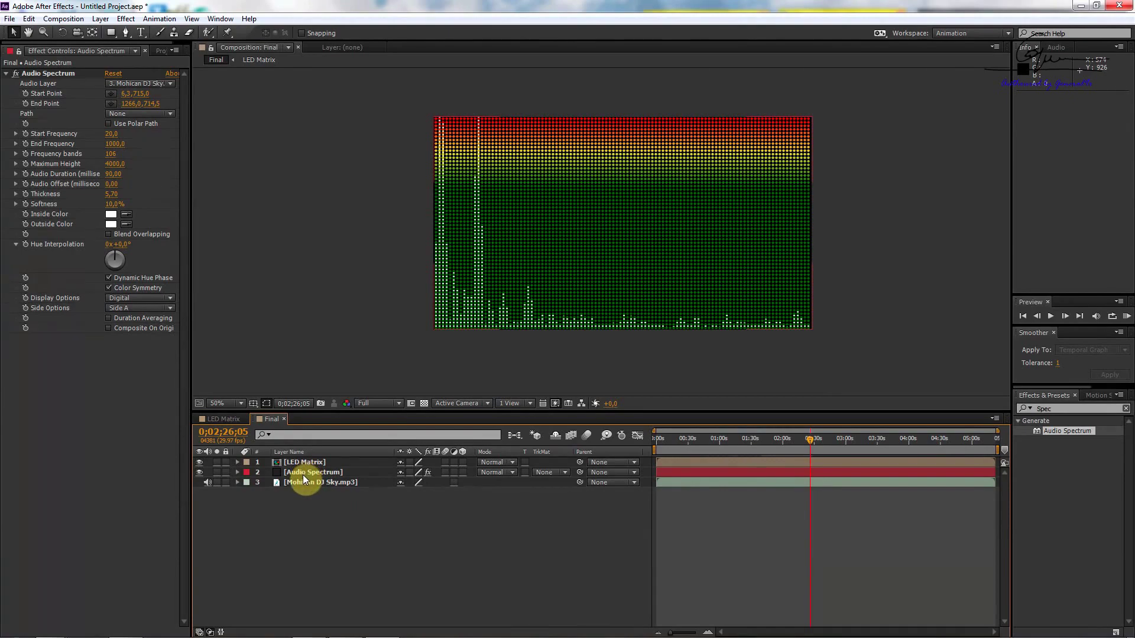
scroll(484, 201, "up", 3)
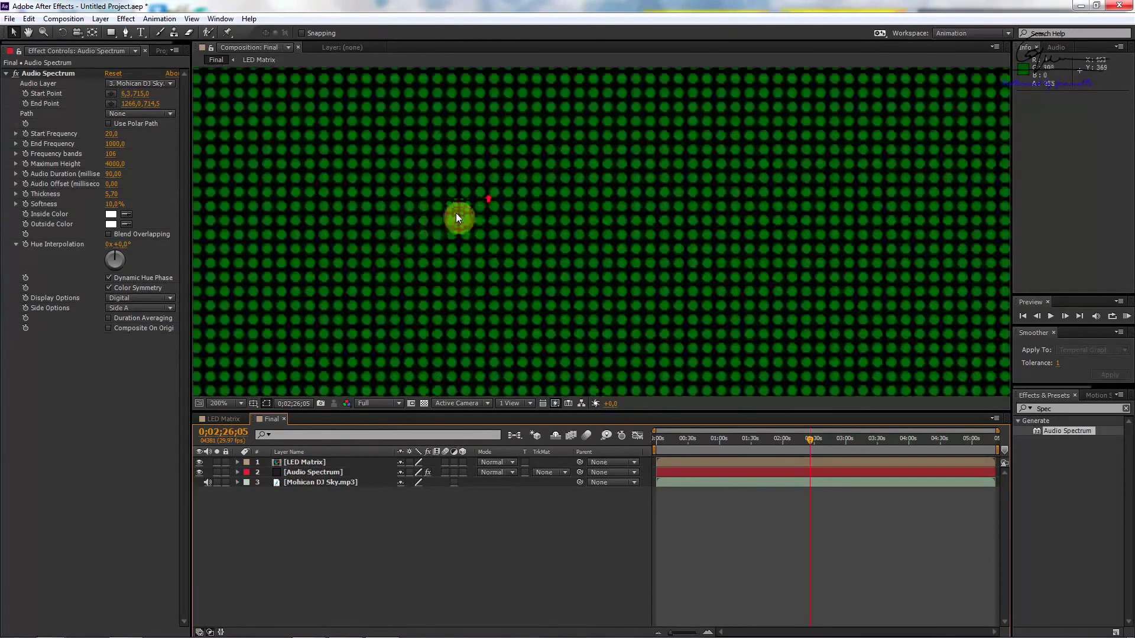
key("h")
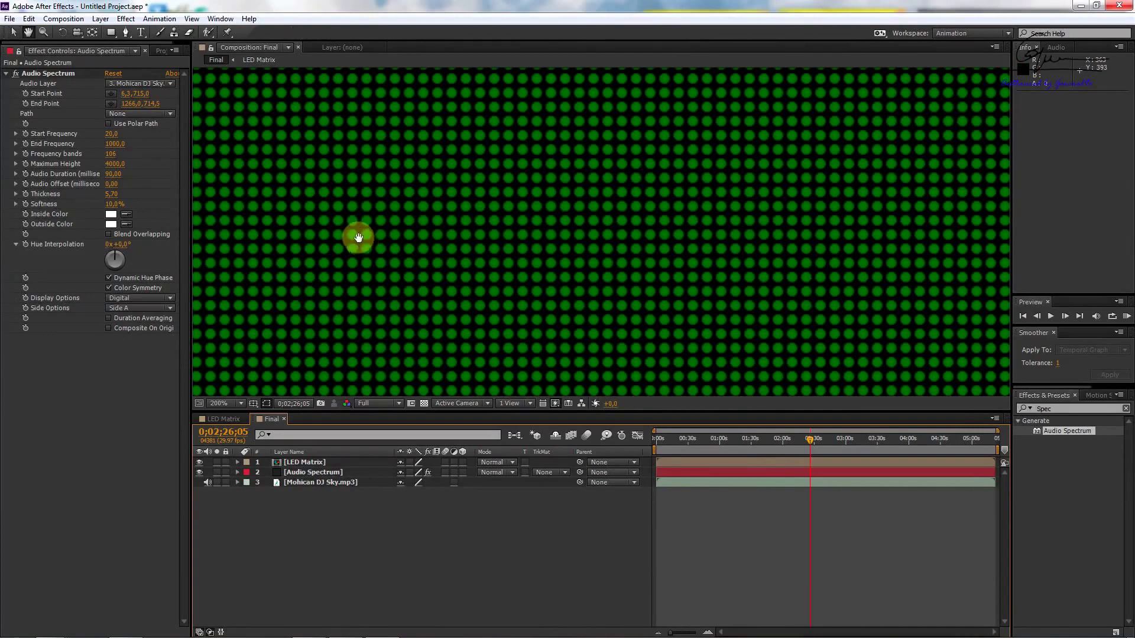
left_click_drag(359, 242, 739, 240)
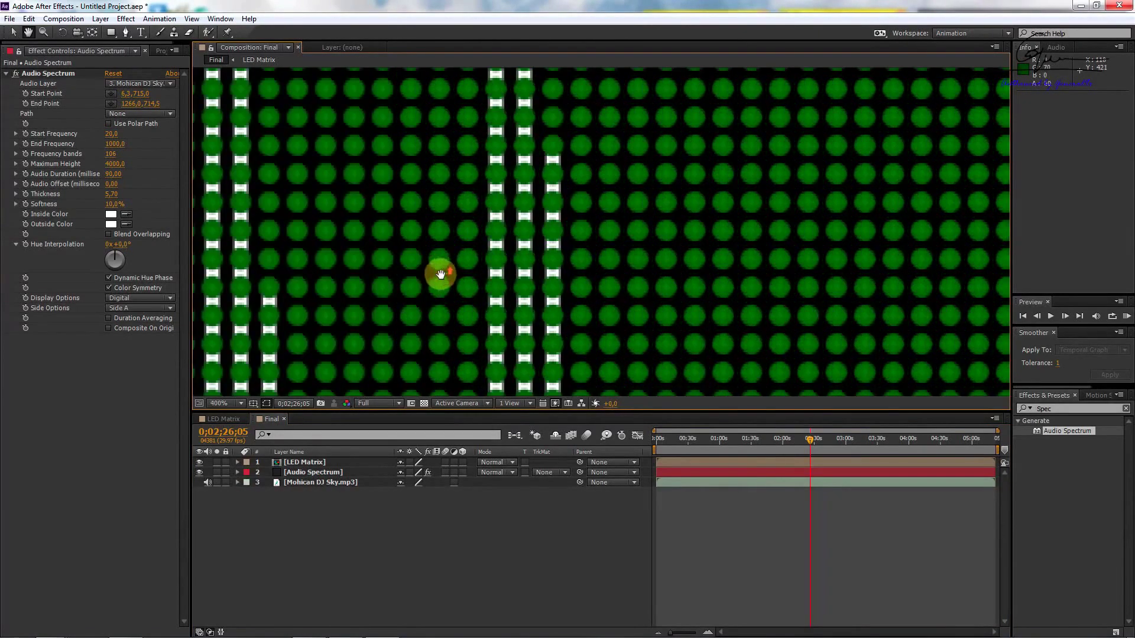
left_click_drag(442, 273, 514, 294)
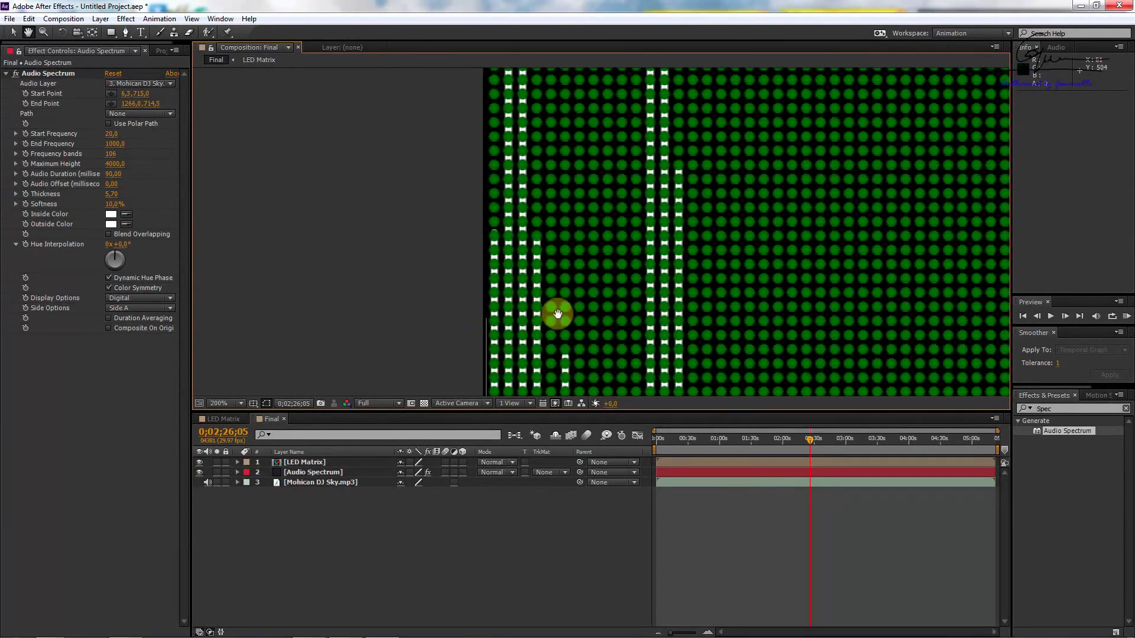
scroll(502, 289, "up", 3)
scroll(430, 286, "up", 1)
left_click_drag(431, 286, 684, 260)
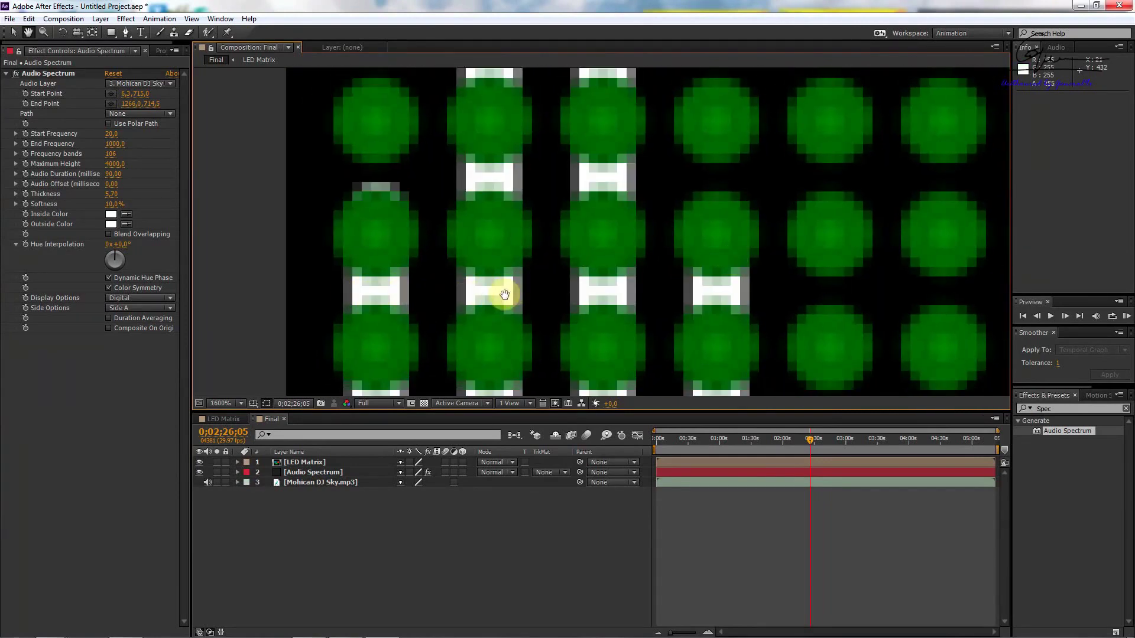
scroll(603, 286, "down", 1)
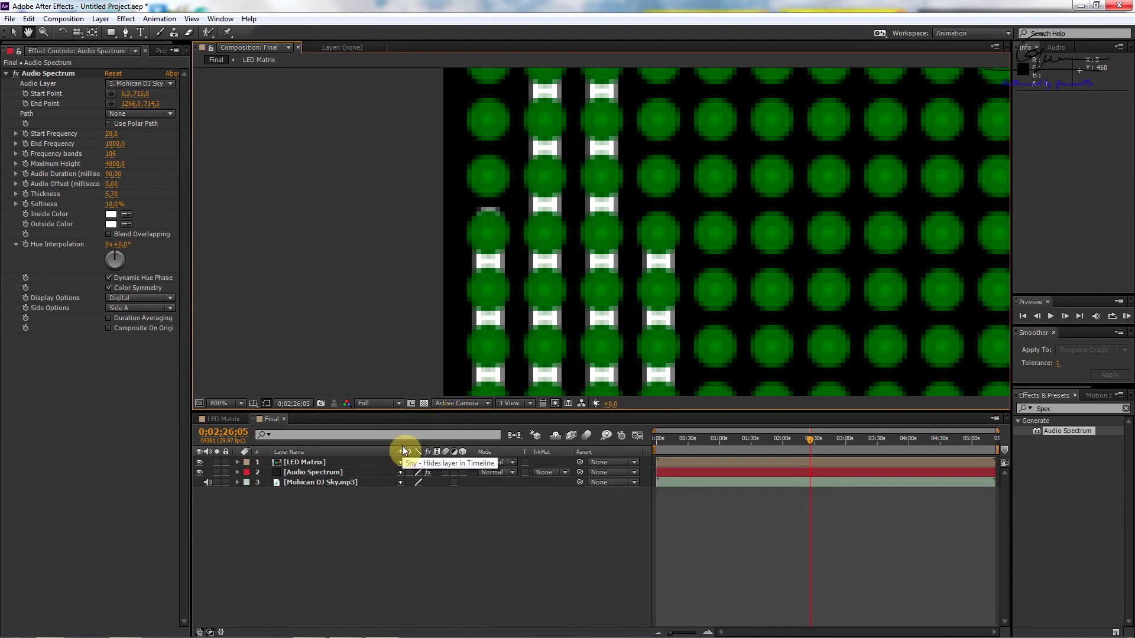
Set the Audio Spectrum layer's blend mode to Classic Color Dodge.
key("v")
left_click(327, 476)
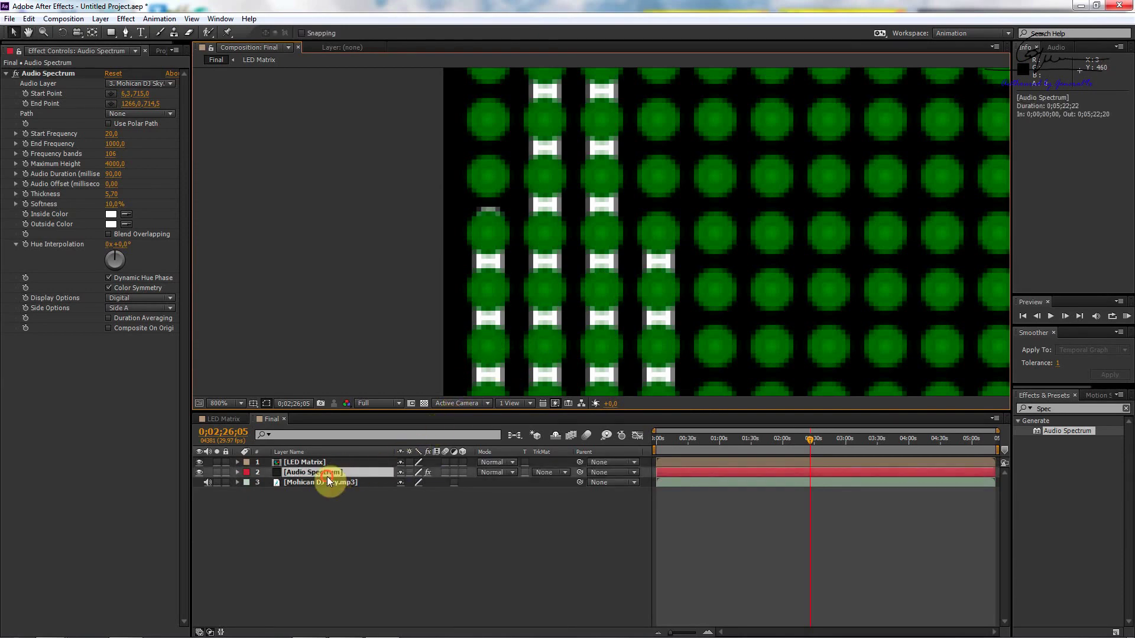
left_click(512, 472)
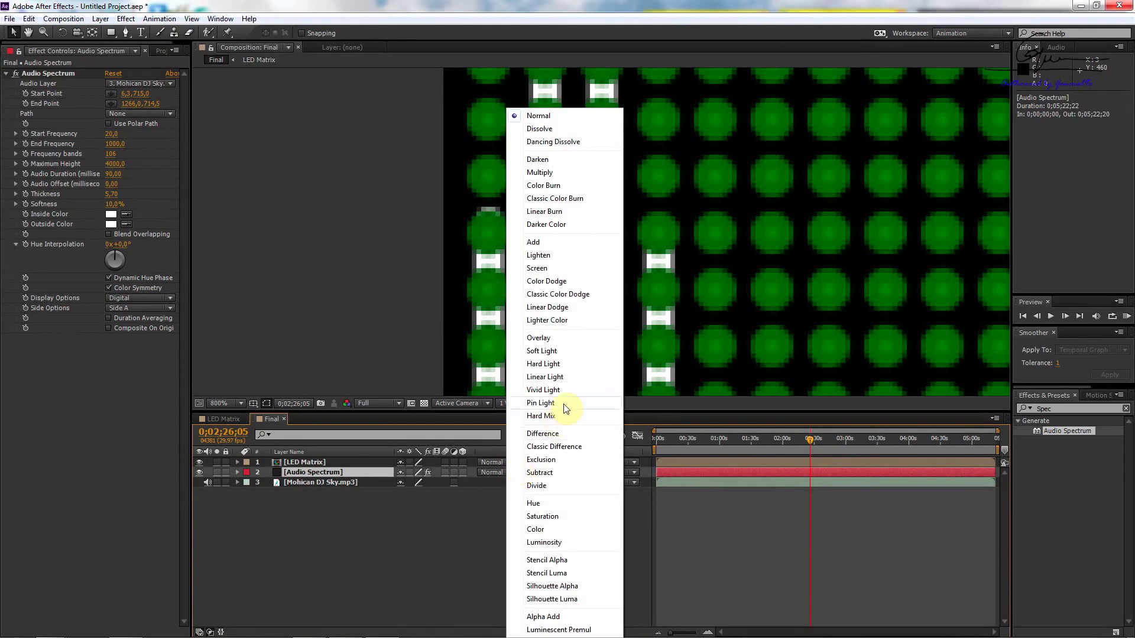
left_click(571, 295)
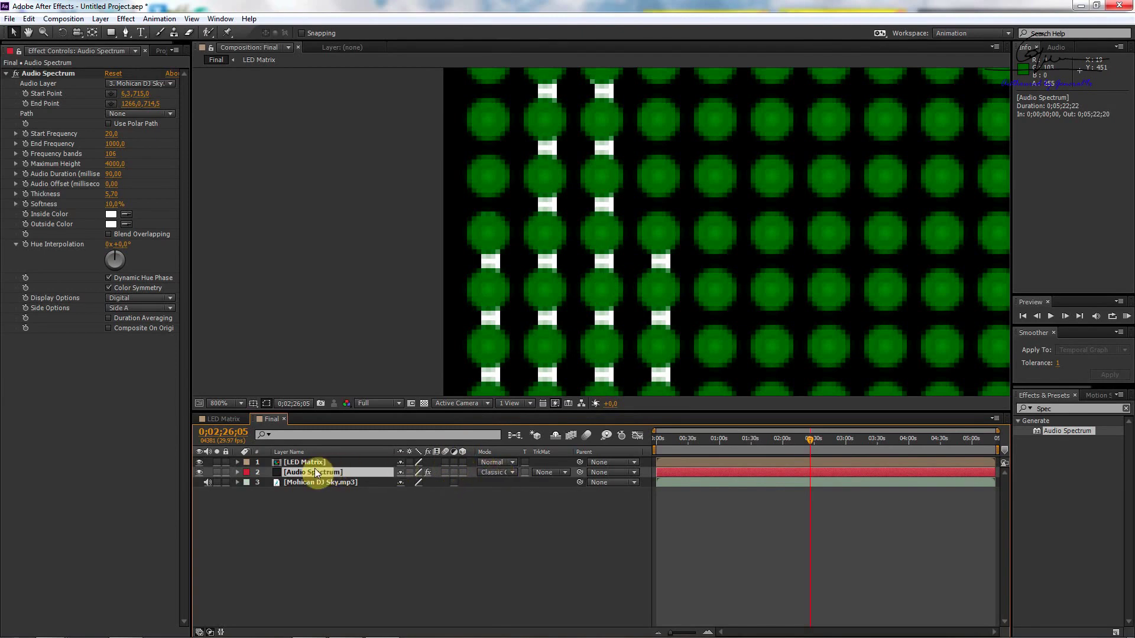
Move the LED Matrix layer below Audio Spectrum in the timeline.
left_click_drag(304, 463, 310, 478)
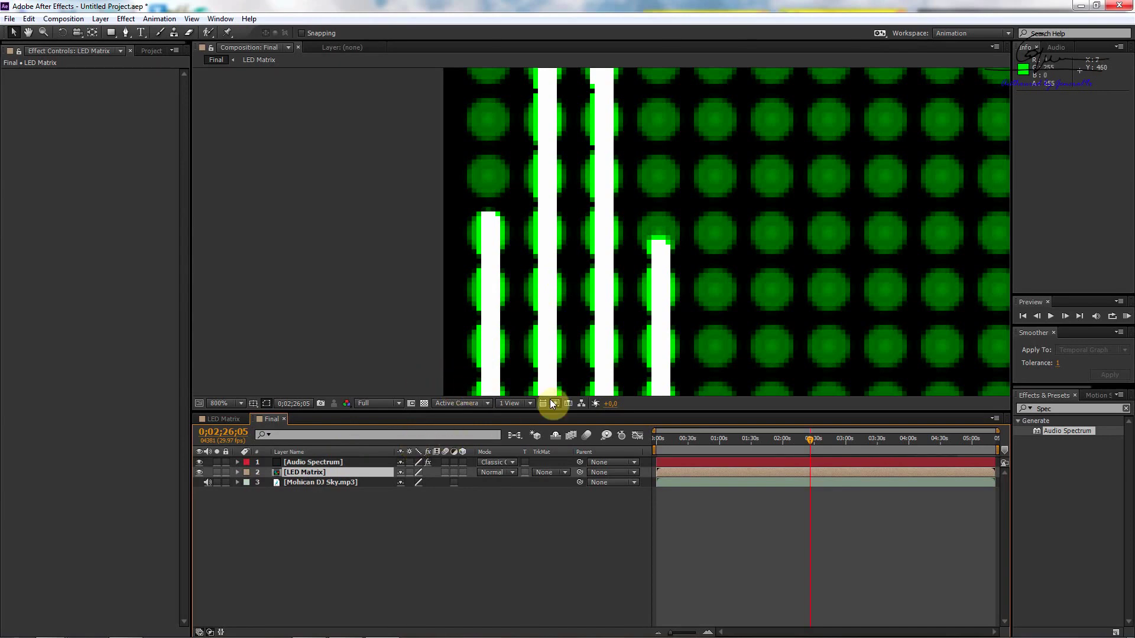
scroll(632, 275, "down", 5)
scroll(578, 296, "up", 3)
scroll(576, 292, "up", 2)
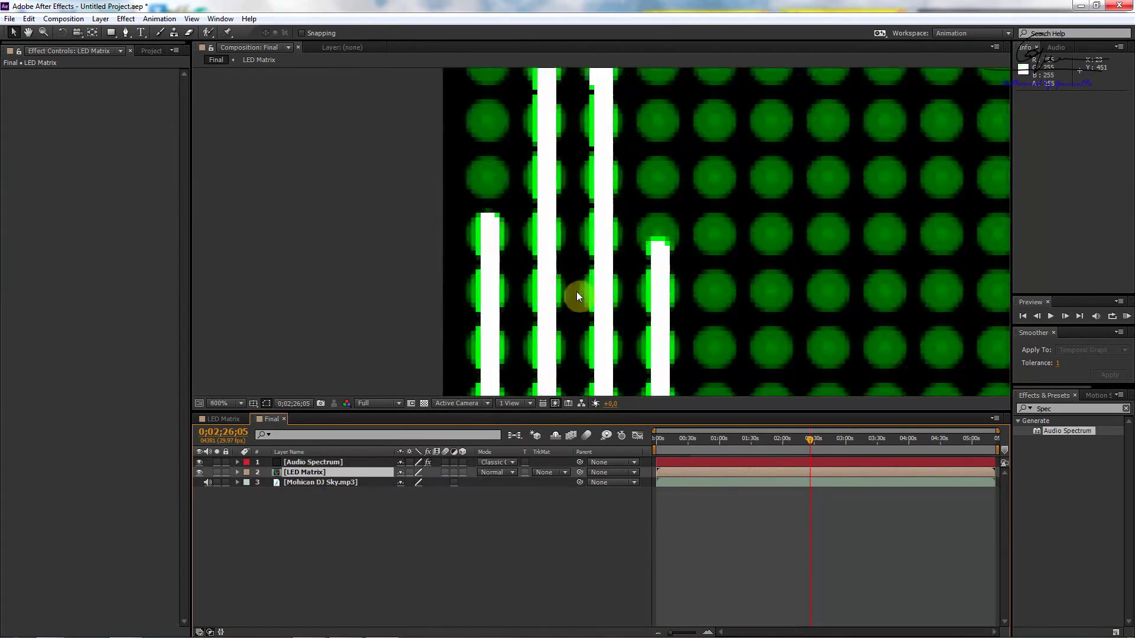
scroll(572, 292, "up", 1)
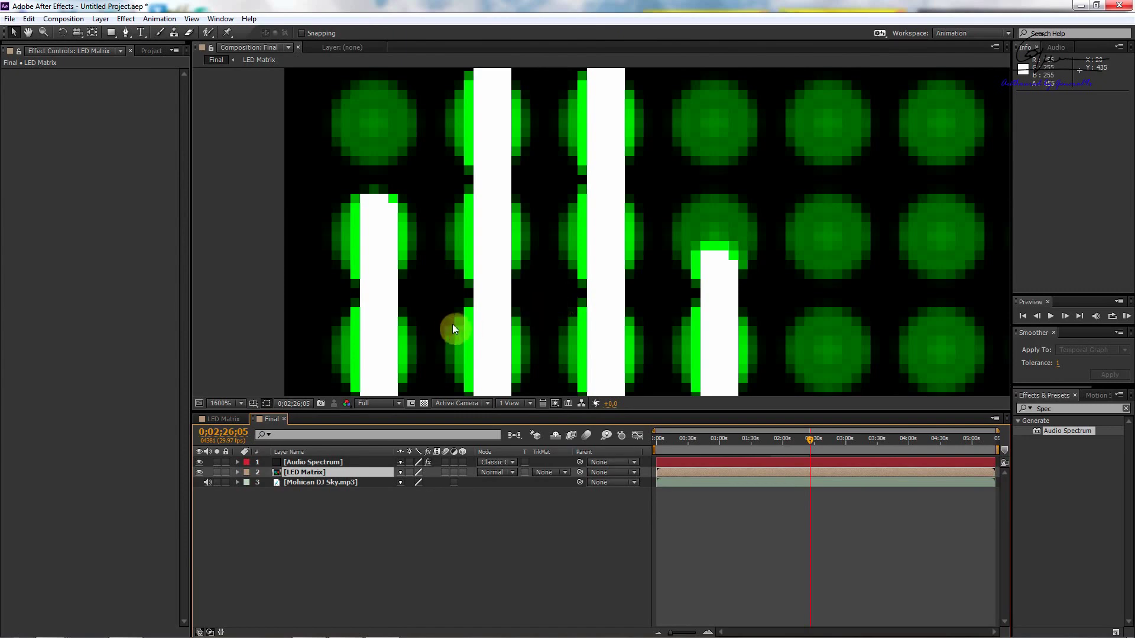
Back in the Final composition, widen the Audio Spectrum bars to thickness 8.40.
left_click(222, 419)
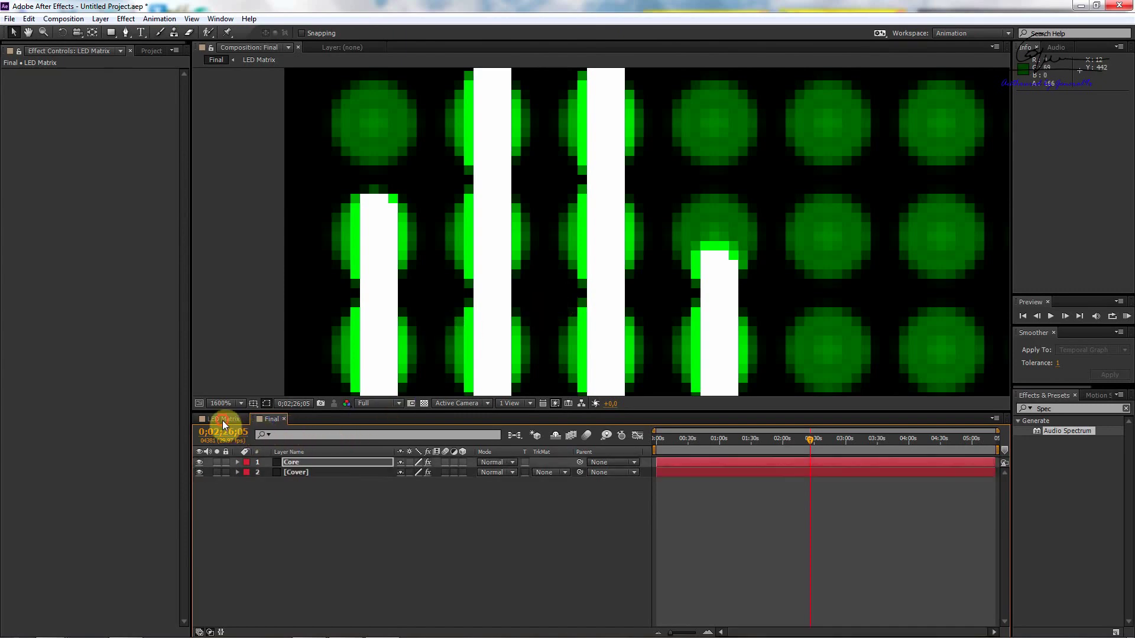
left_click(267, 419)
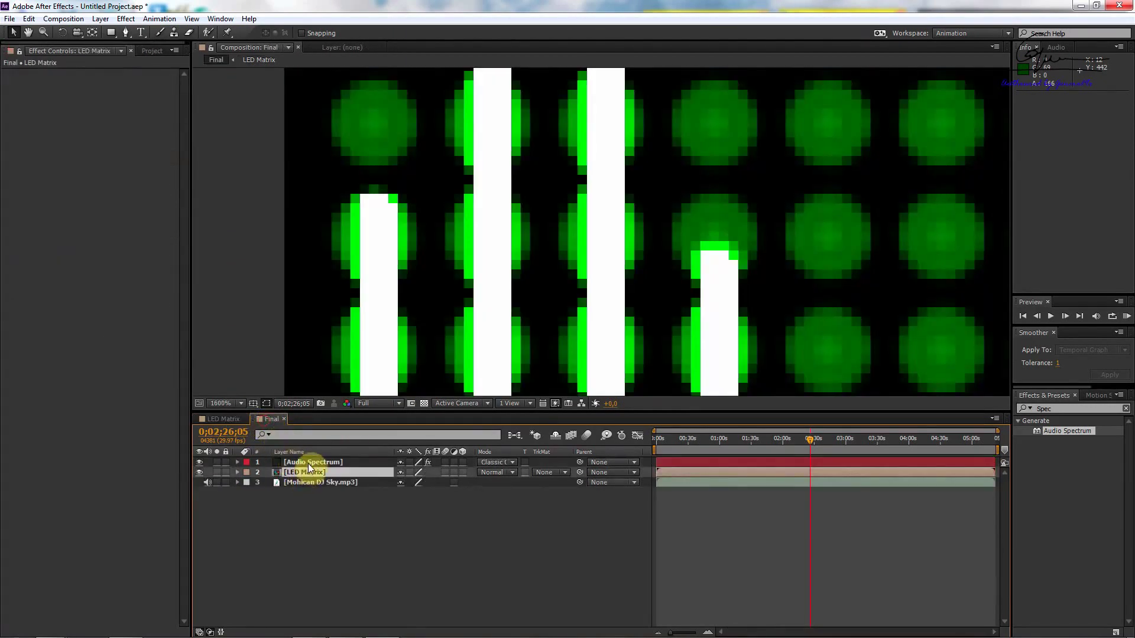
left_click(309, 464)
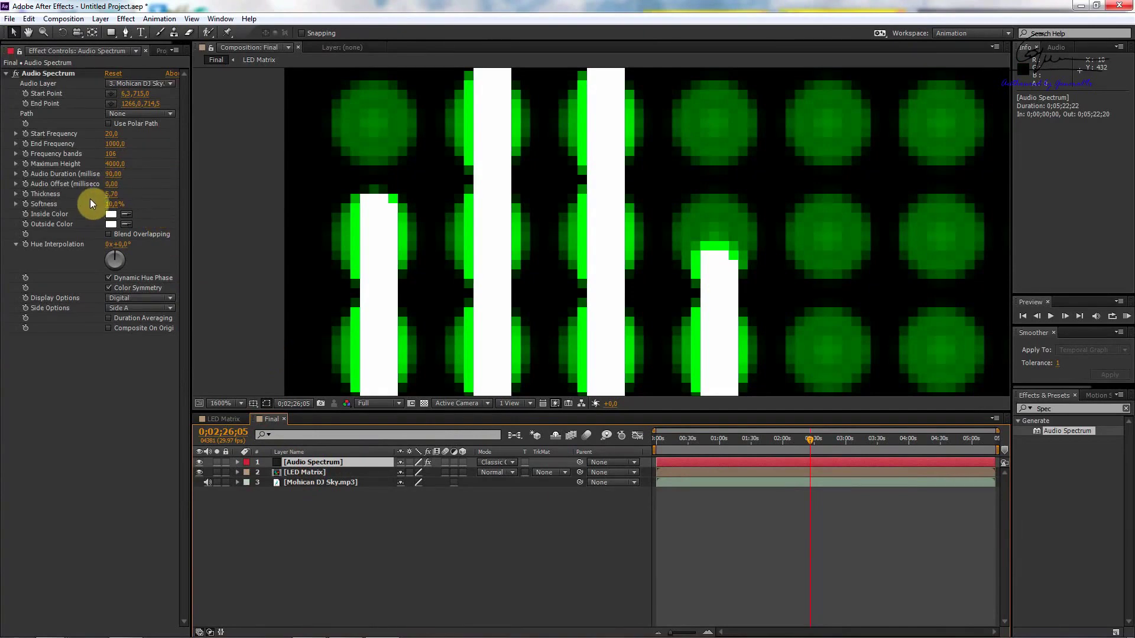
left_click_drag(112, 194, 123, 193)
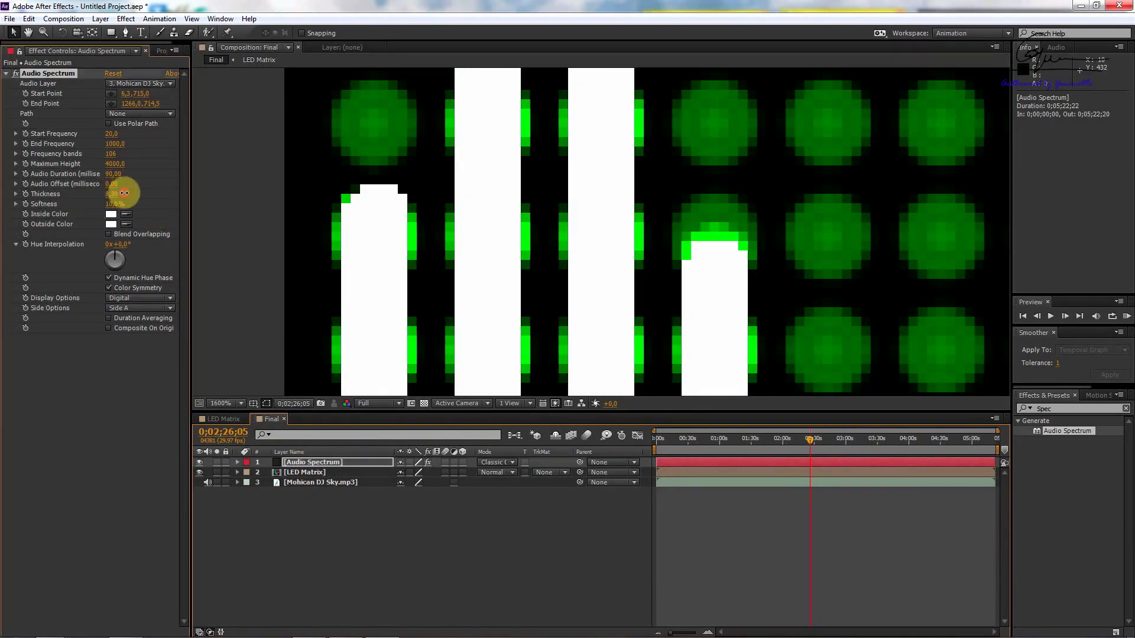
At 800% viewer zoom, raise the Audio Spectrum Thickness to 9.30.
key("comma")
key("comma")
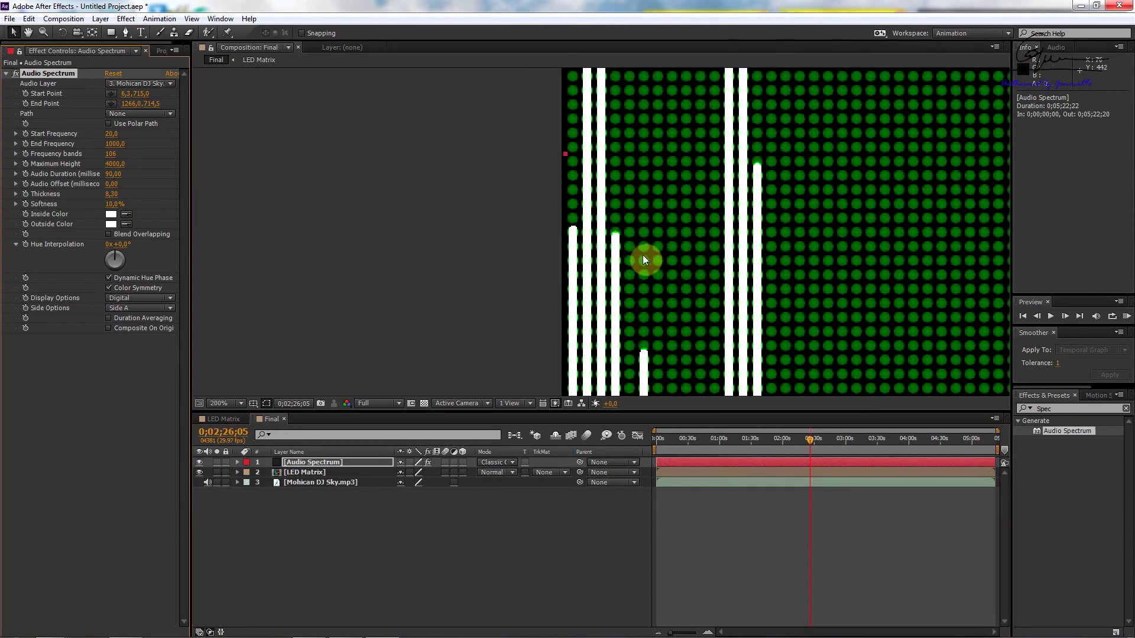
key("period")
key("period")
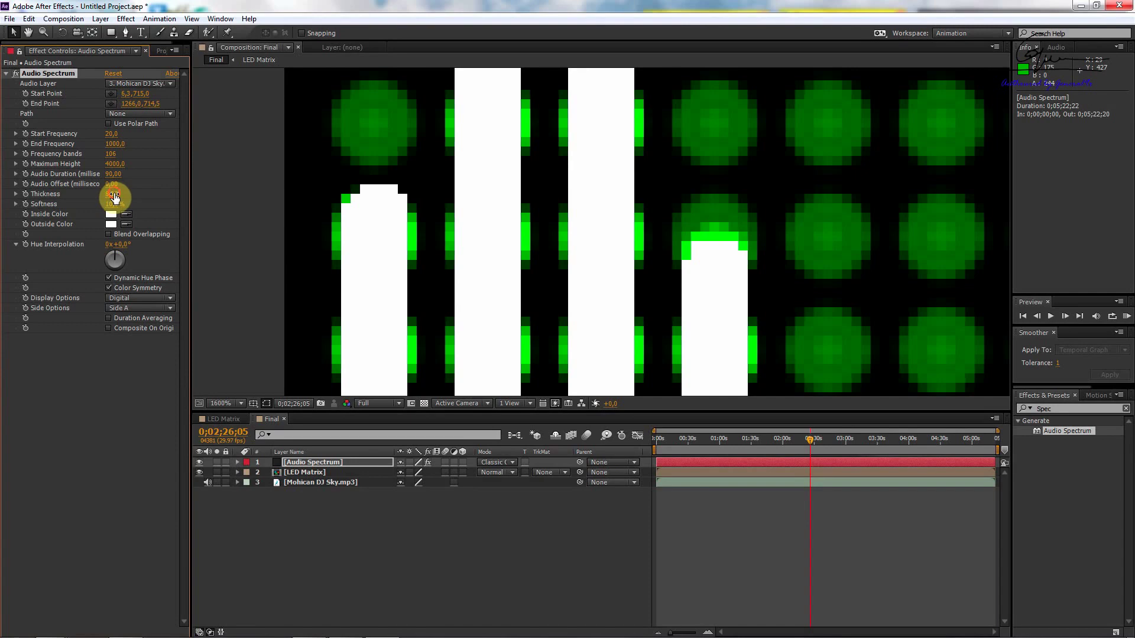
left_click_drag(114, 198, 123, 194)
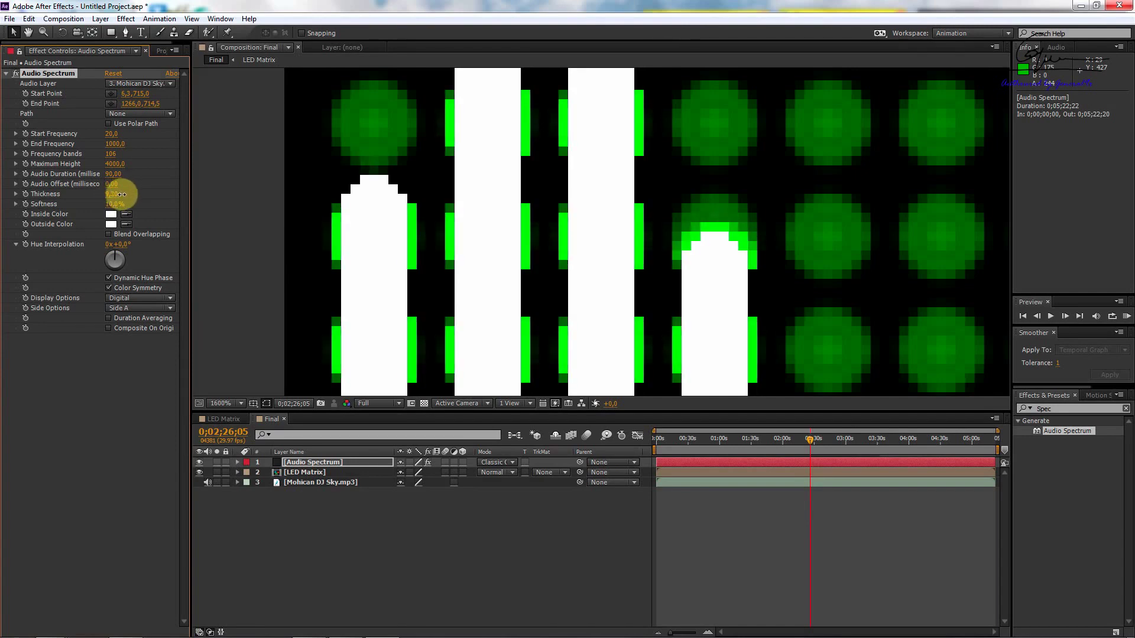
Pan the close-up to compare the widened bar edges with the LED dot columns.
scroll(466, 186, "down", 6)
scroll(811, 218, "down", 1)
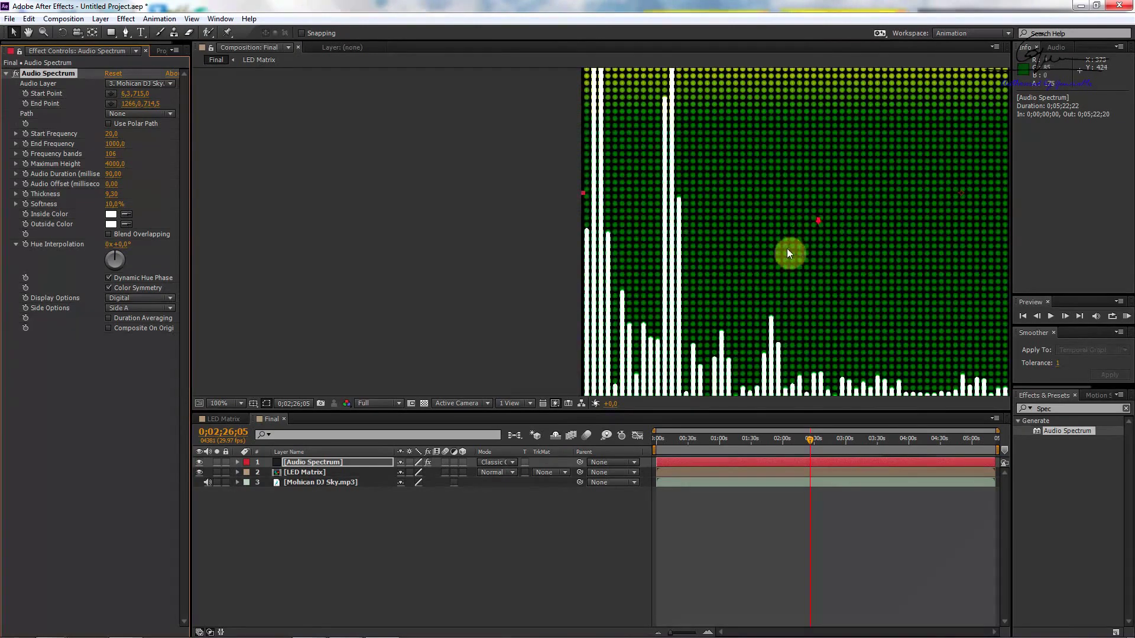
scroll(725, 289, "down", 1)
scroll(714, 281, "up", 1)
scroll(685, 309, "up", 1)
scroll(671, 299, "up", 1)
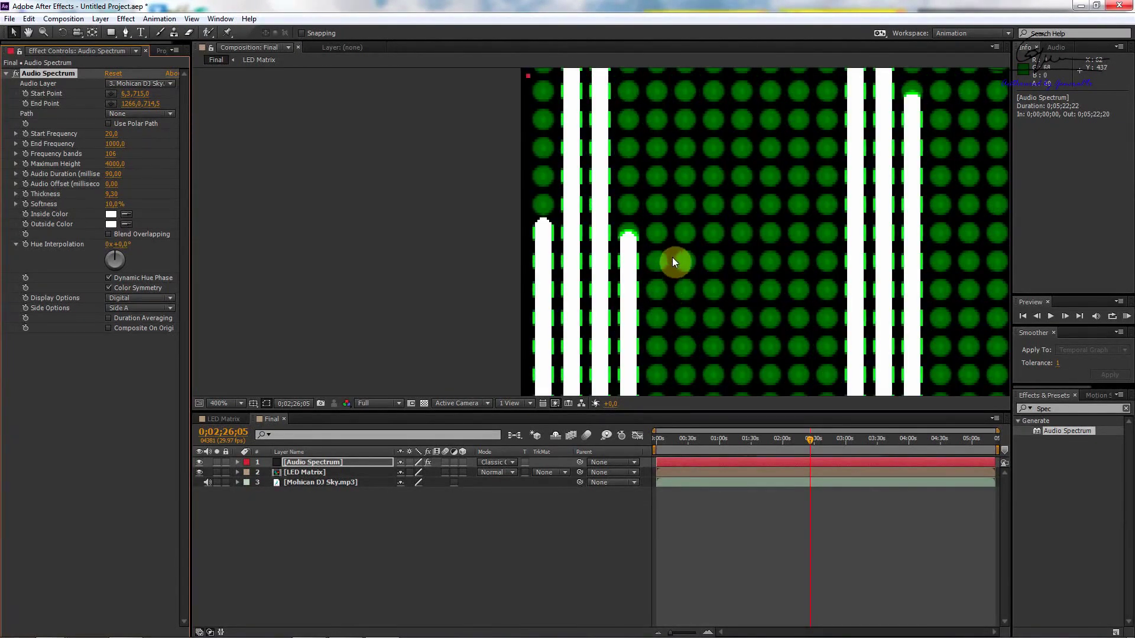
left_click_drag(672, 257, 455, 202)
scroll(577, 235, "up", 1)
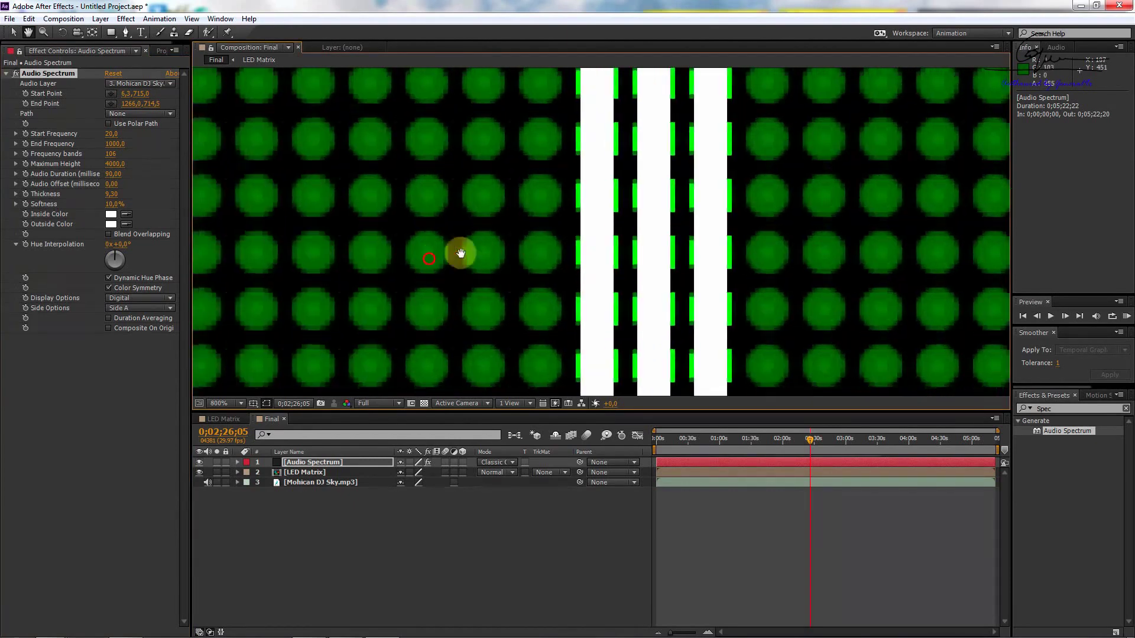
scroll(449, 257, "down", 1)
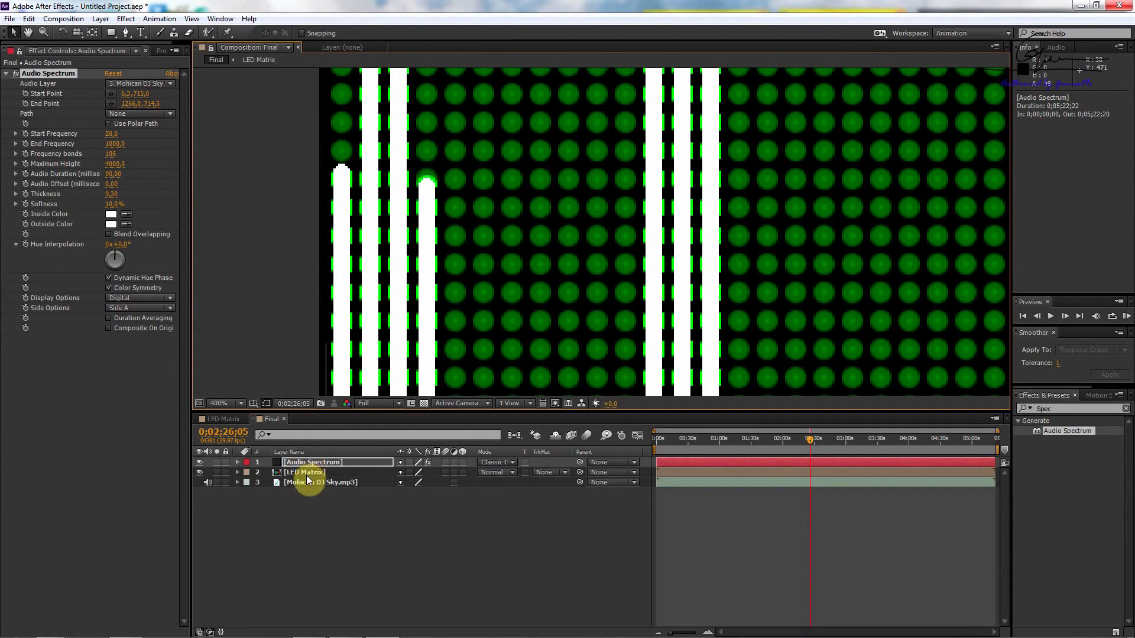
scroll(373, 242, "up", 2)
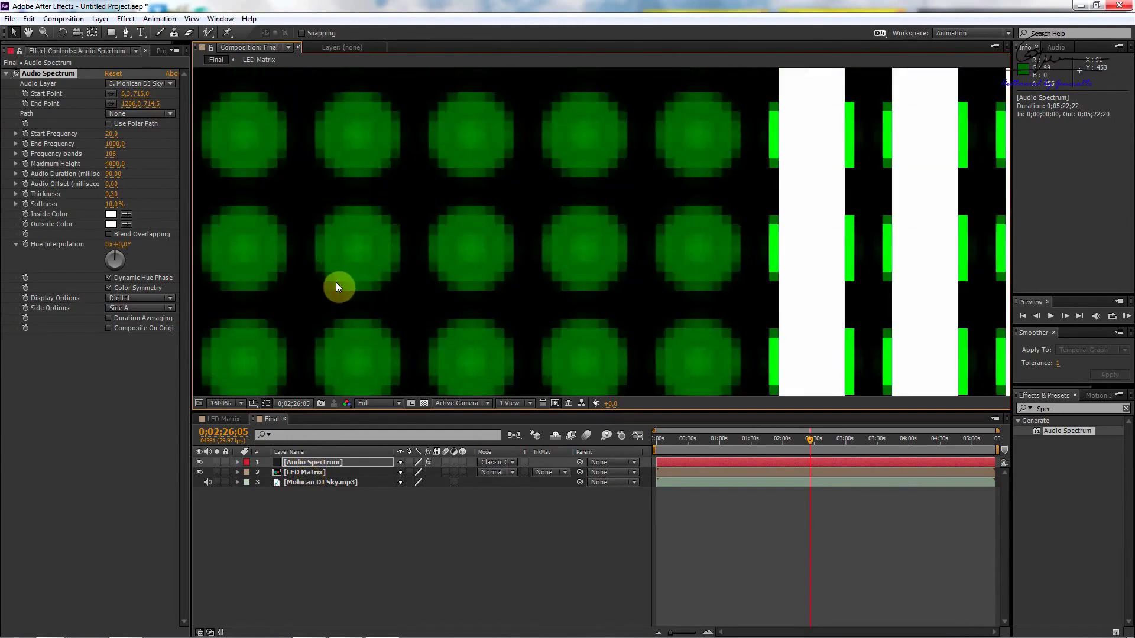
key("space")
left_click_drag(329, 287, 546, 222)
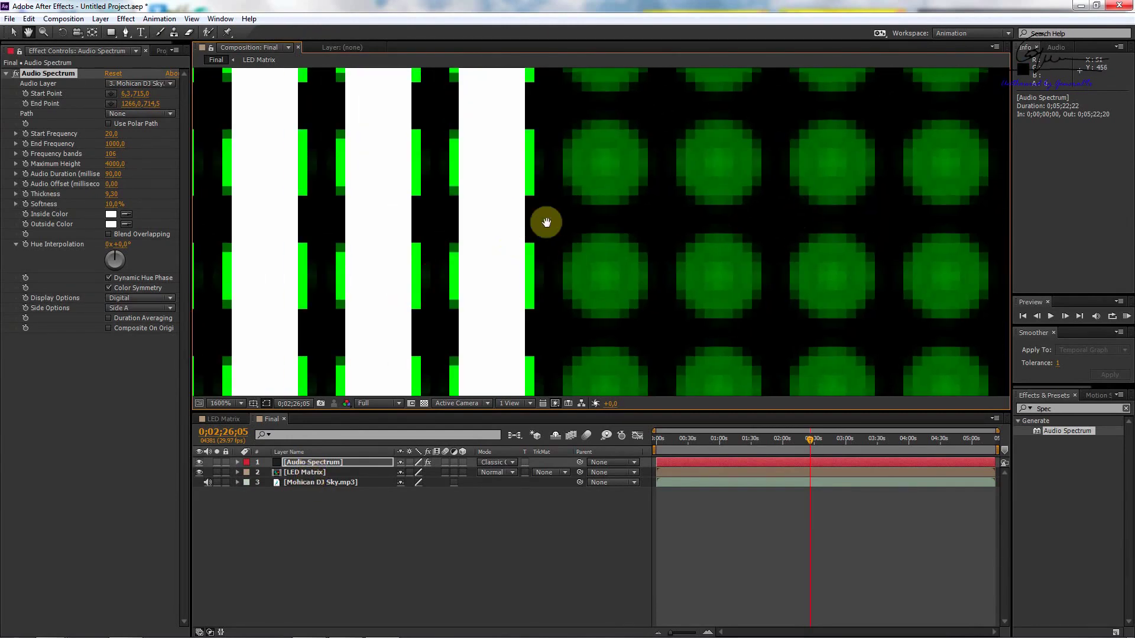
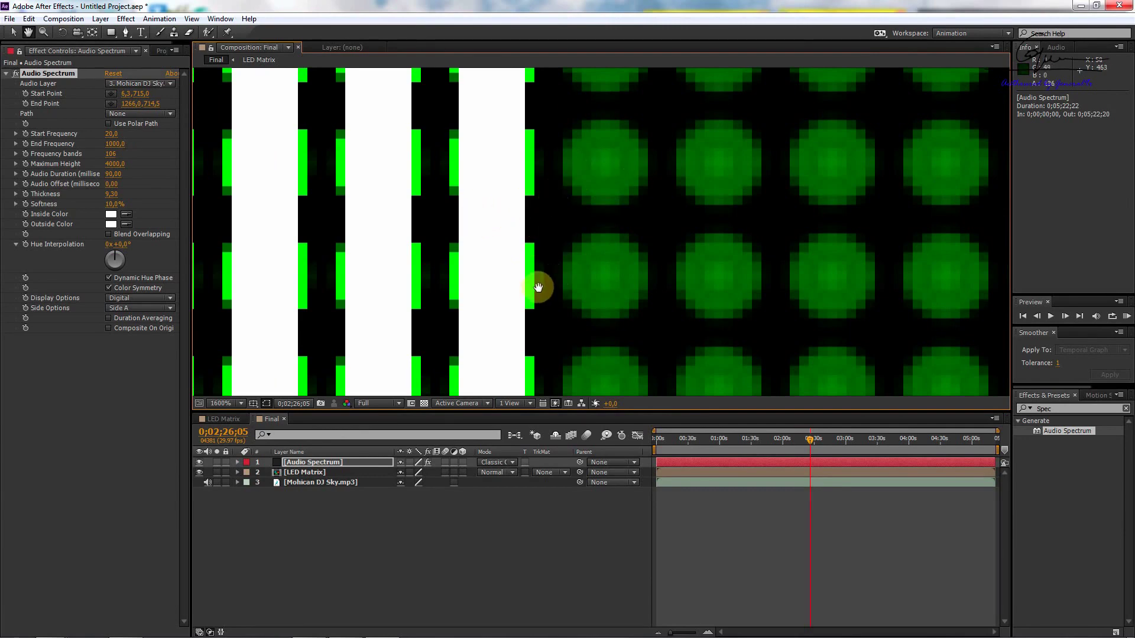
Paste the LED Matrix comp's CC Ball Action onto the Audio Spectrum layer in Final.
key("v")
left_click(233, 421)
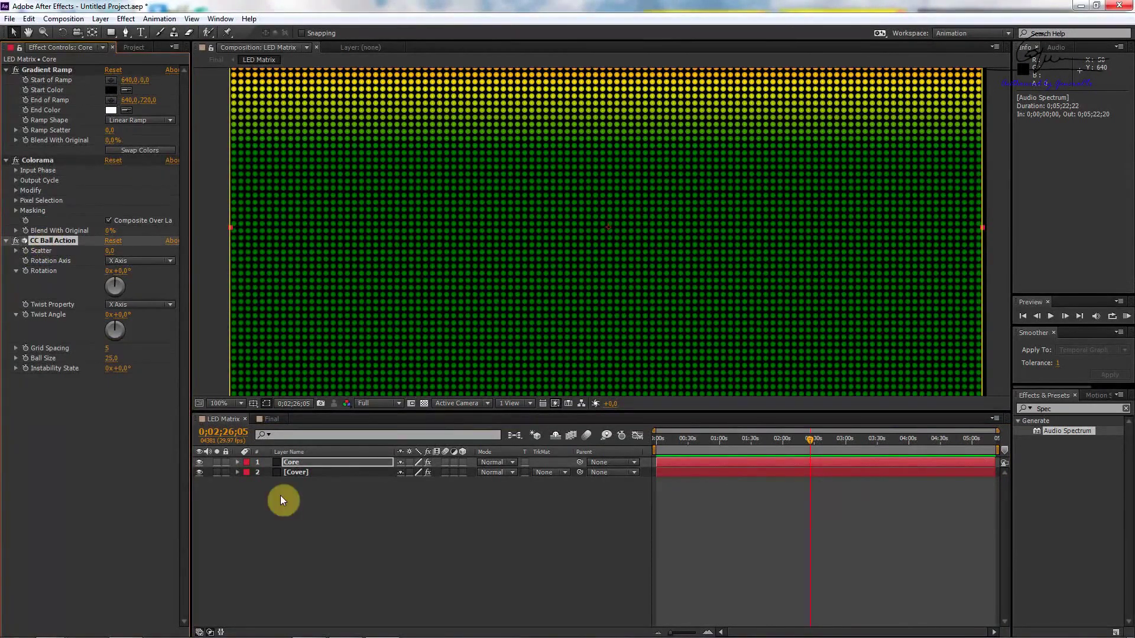
left_click(276, 421)
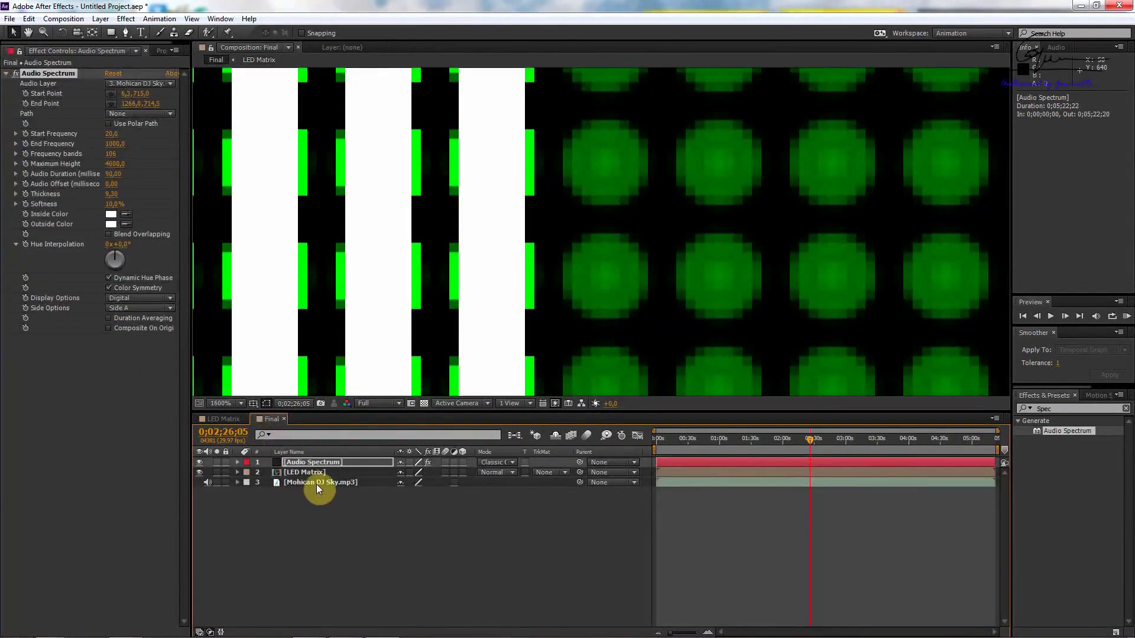
key("ctrl+v")
key("comma")
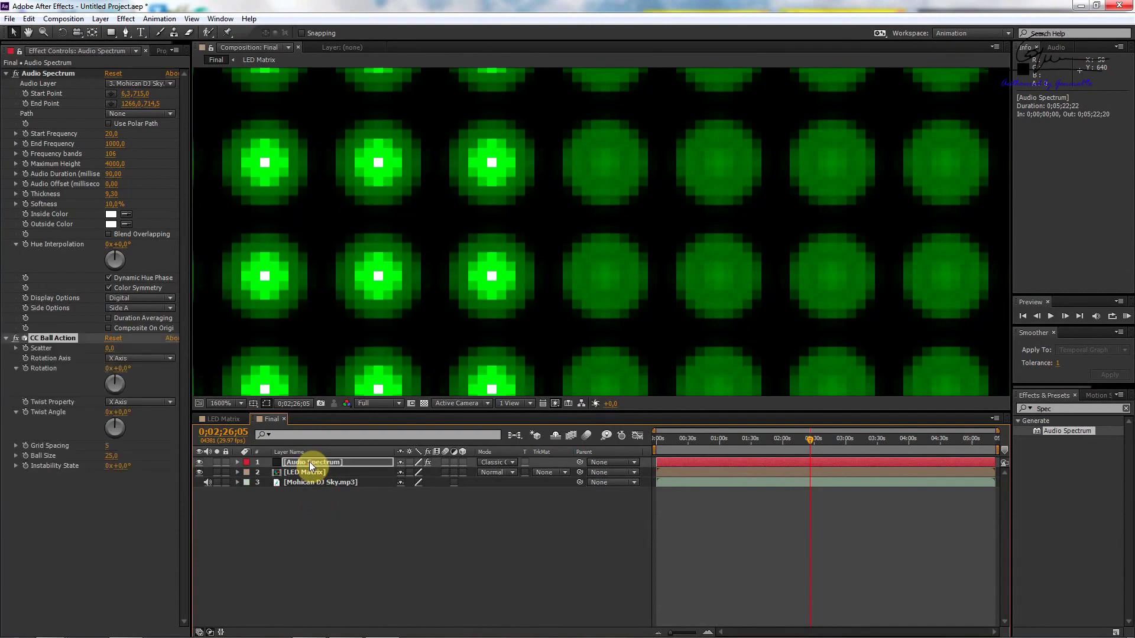
key("comma")
key("comma")
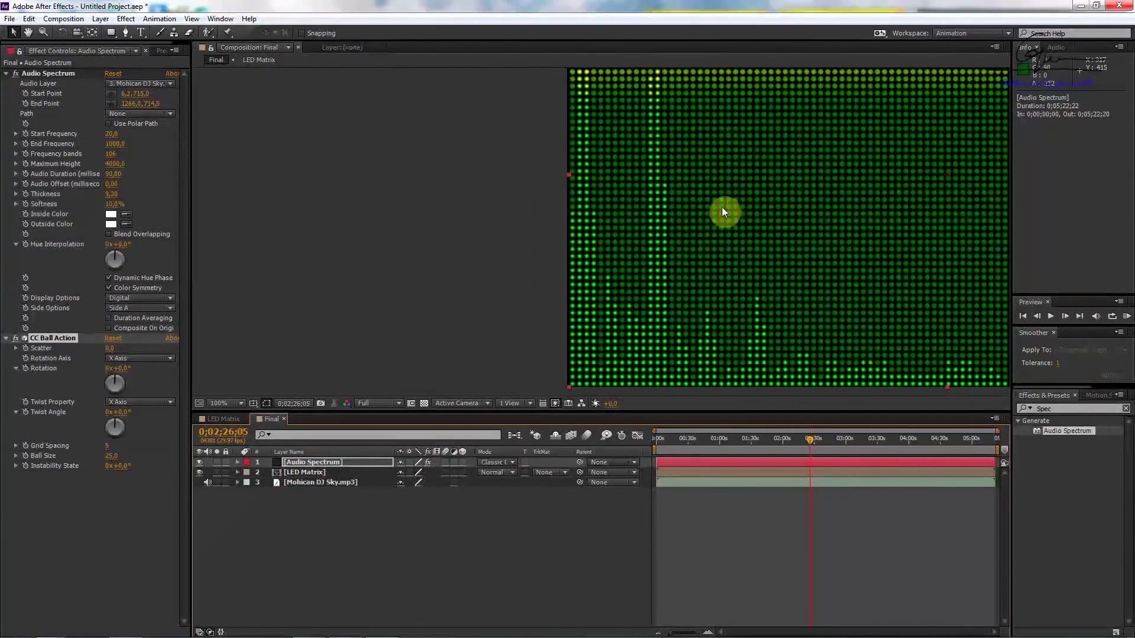
key("period")
key("period")
key("period")
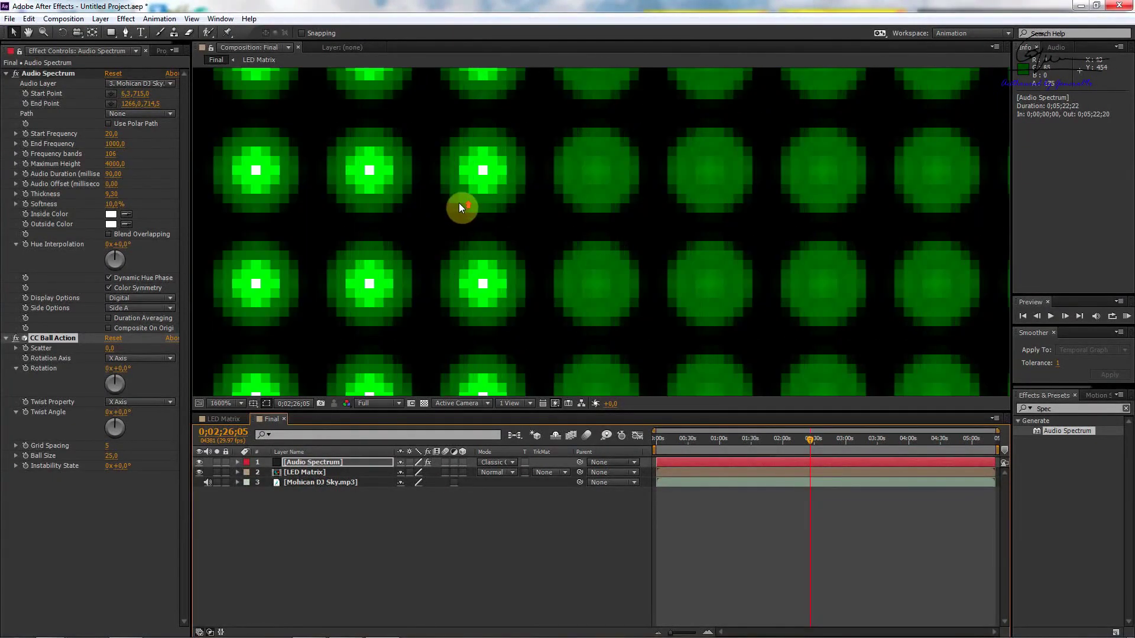
key("comma")
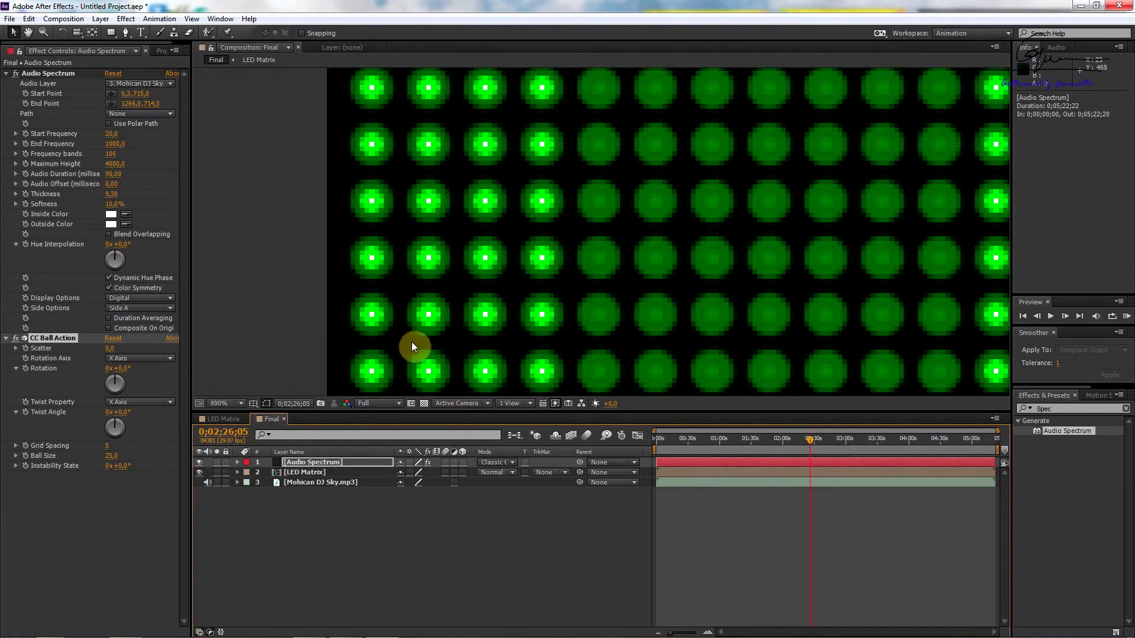
left_click(301, 464)
Set CC Ball Action's Ball Size to 55 on Audio Spectrum.
left_click(44, 338)
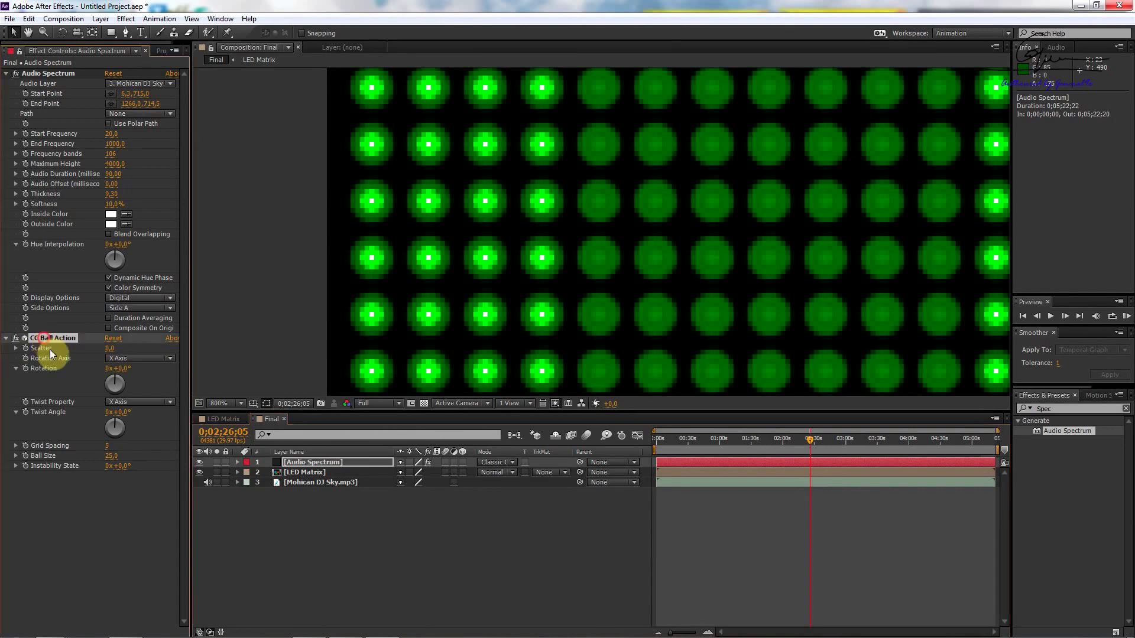
left_click(114, 456)
type("5")
left_click(97, 470)
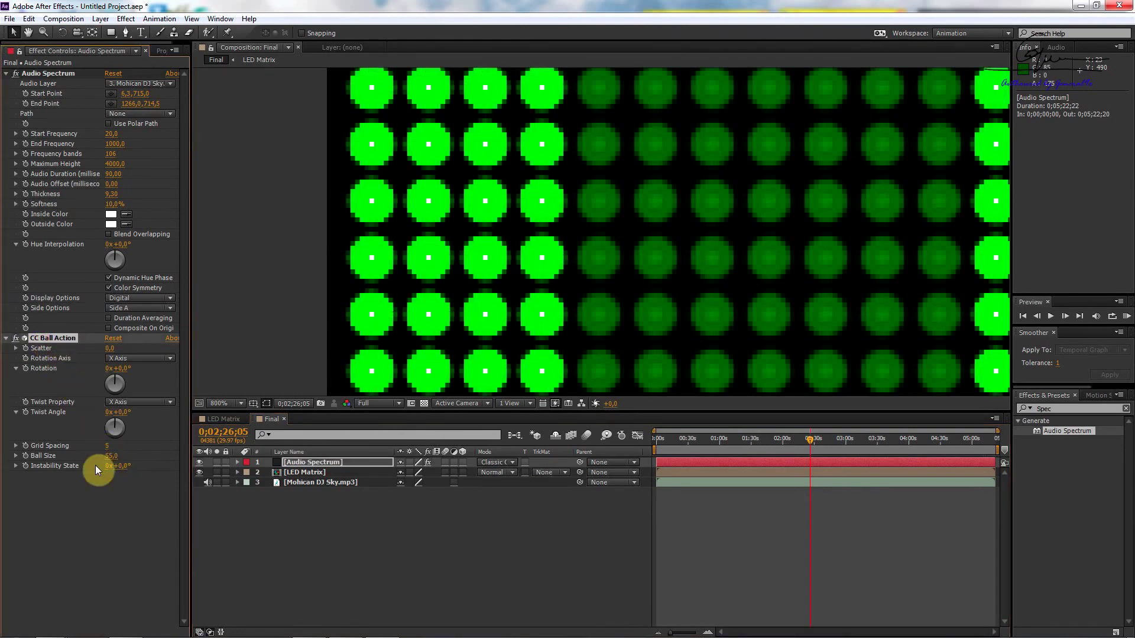
scroll(643, 303, "down", 1)
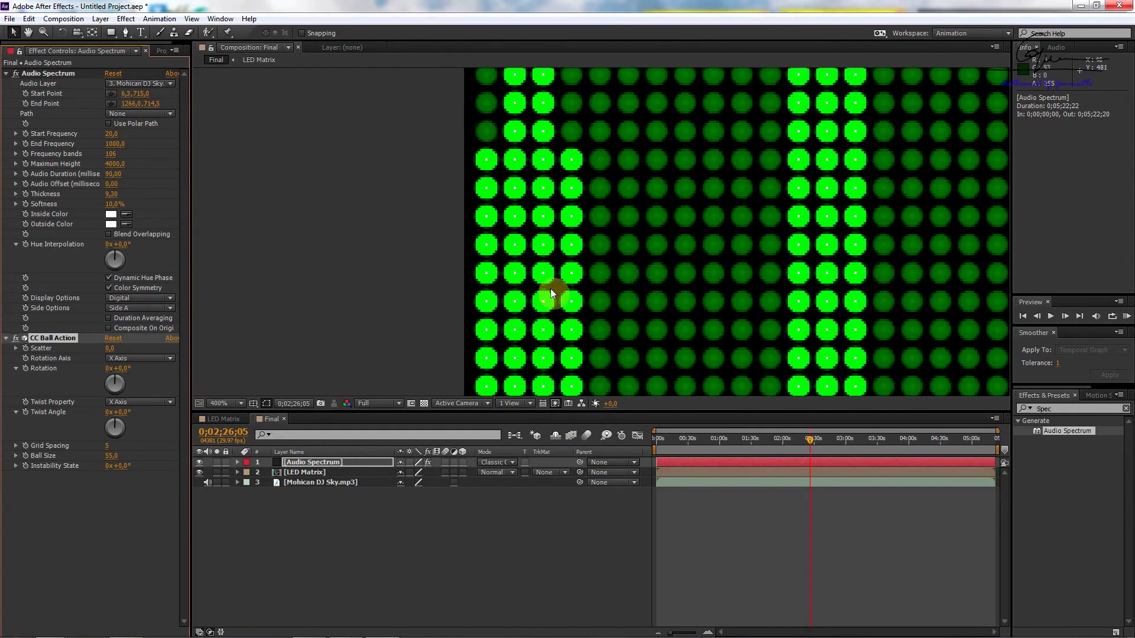
scroll(674, 255, "down", 1)
scroll(596, 267, "up", 2)
scroll(416, 286, "up", 1)
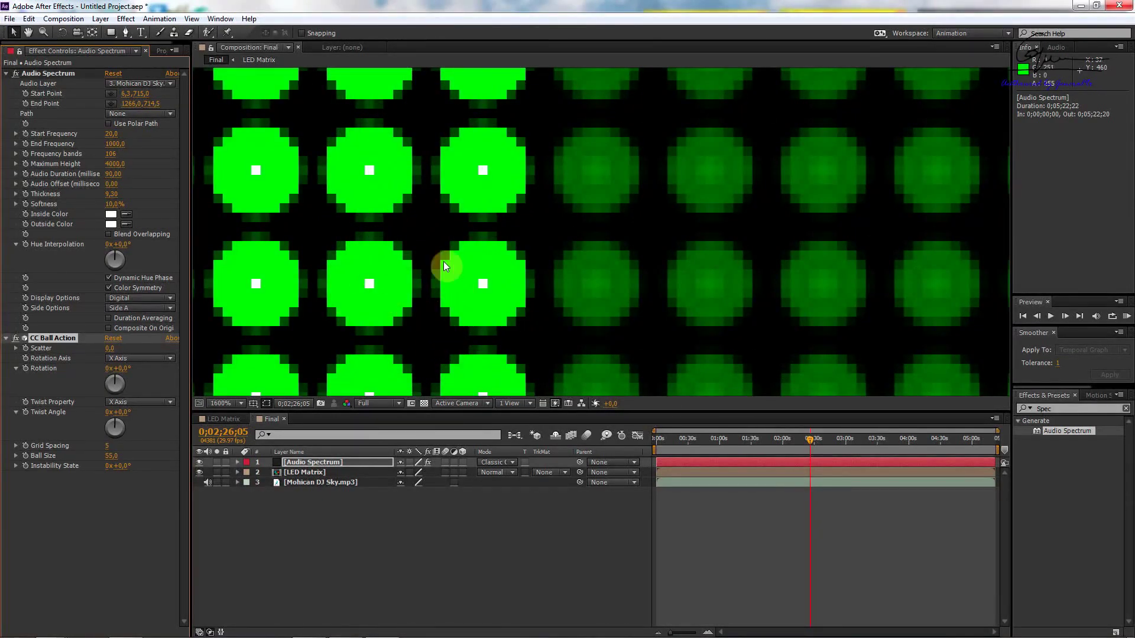
Set the LED Matrix layer's Transform Opacity to 45%.
left_click(238, 462)
left_click(238, 463)
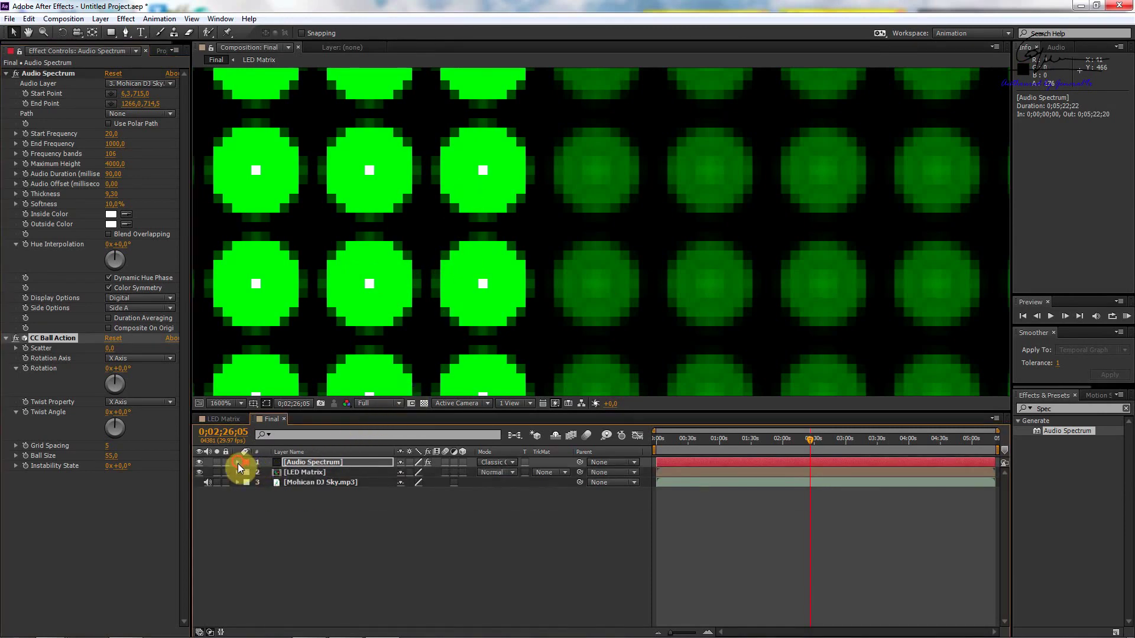
left_click(236, 472)
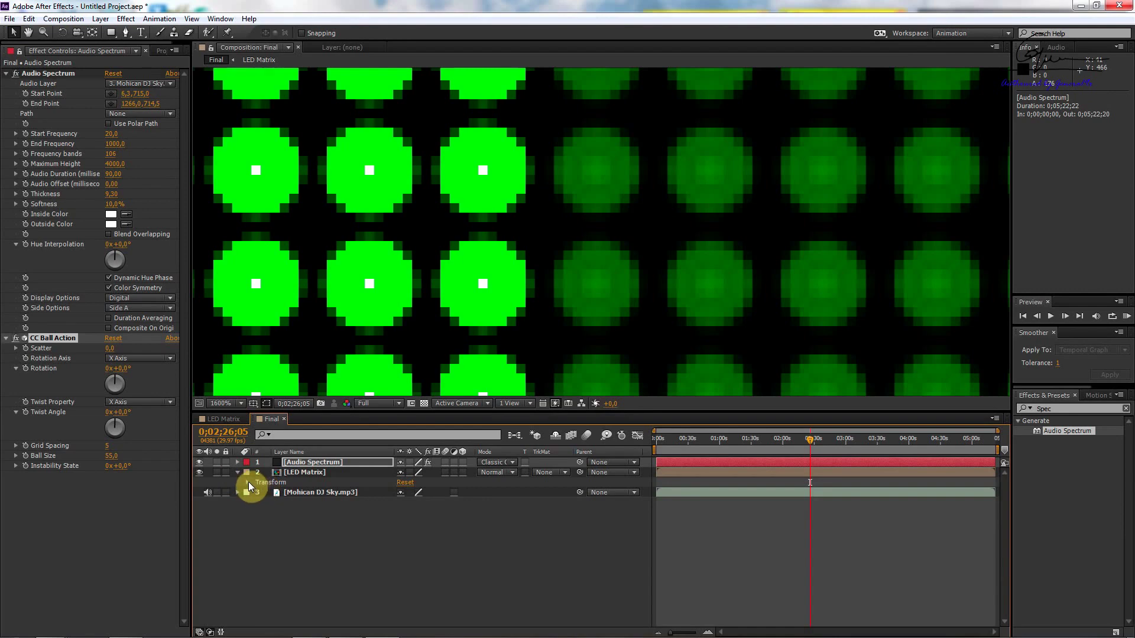
left_click(248, 481)
left_click(381, 532)
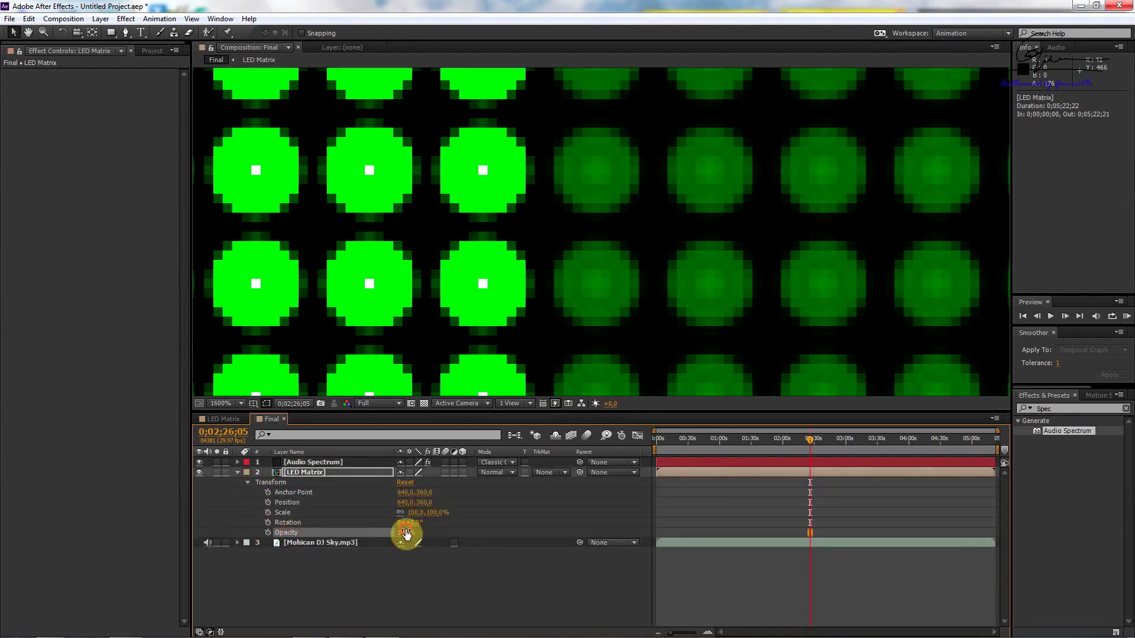
left_click(406, 532)
type("45")
key("Return")
scroll(626, 279, "down", 3)
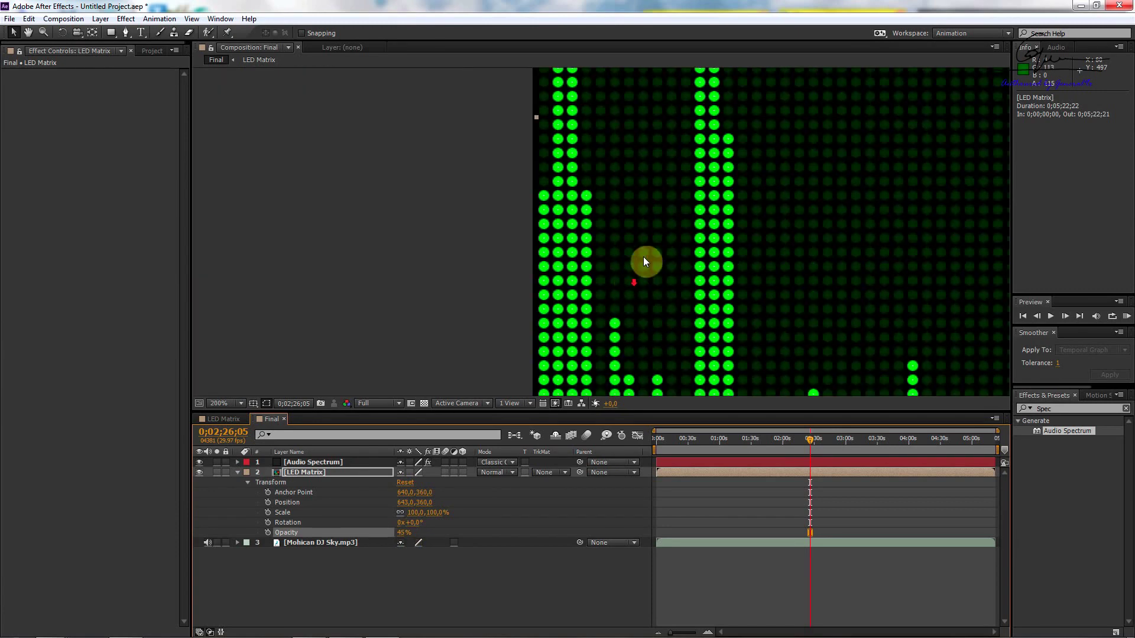
scroll(644, 262, "down", 1)
scroll(721, 218, "down", 3)
scroll(689, 221, "up", 2)
scroll(754, 213, "up", 2)
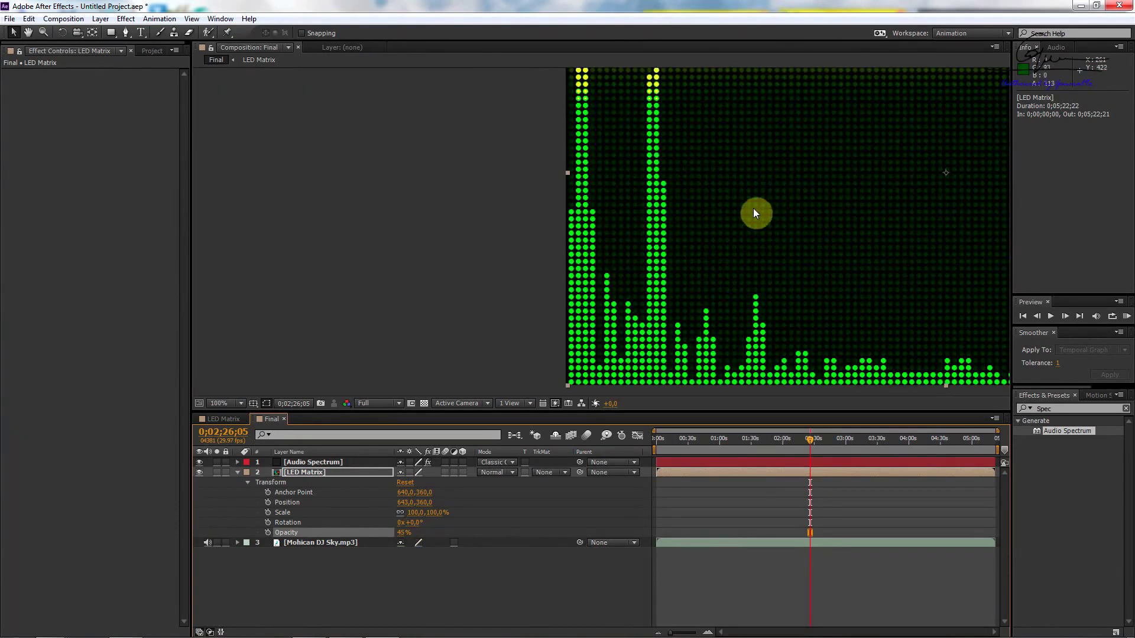
scroll(754, 213, "up", 1)
scroll(759, 214, "up", 1)
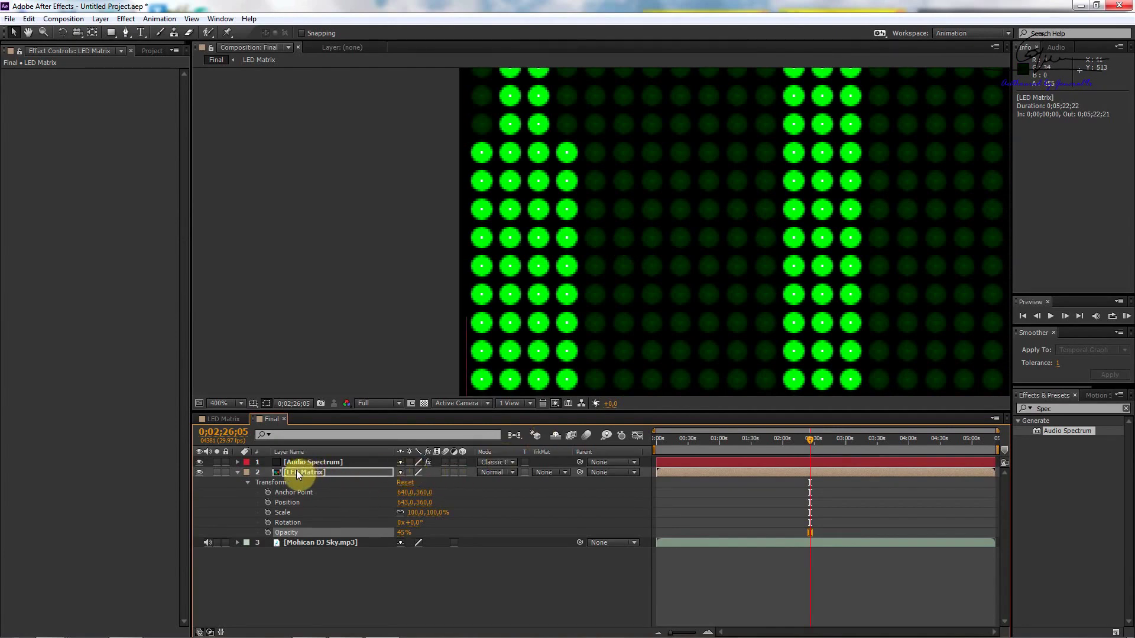
Set the Audio Spectrum layer's Opacity to 85%.
left_click(238, 472)
left_click(236, 462)
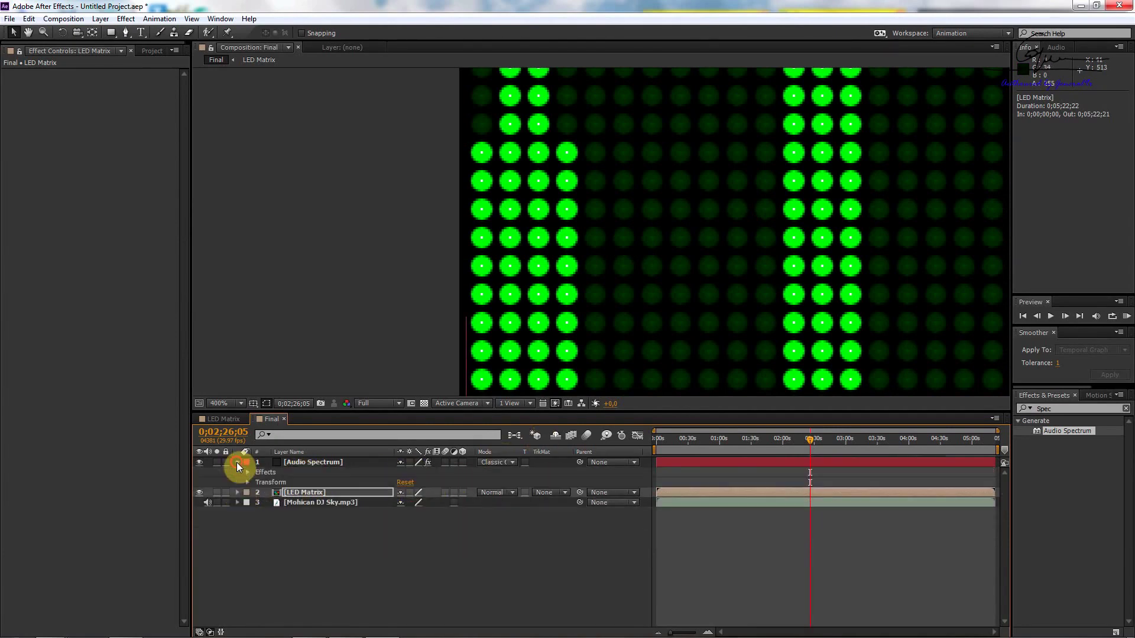
left_click(247, 483)
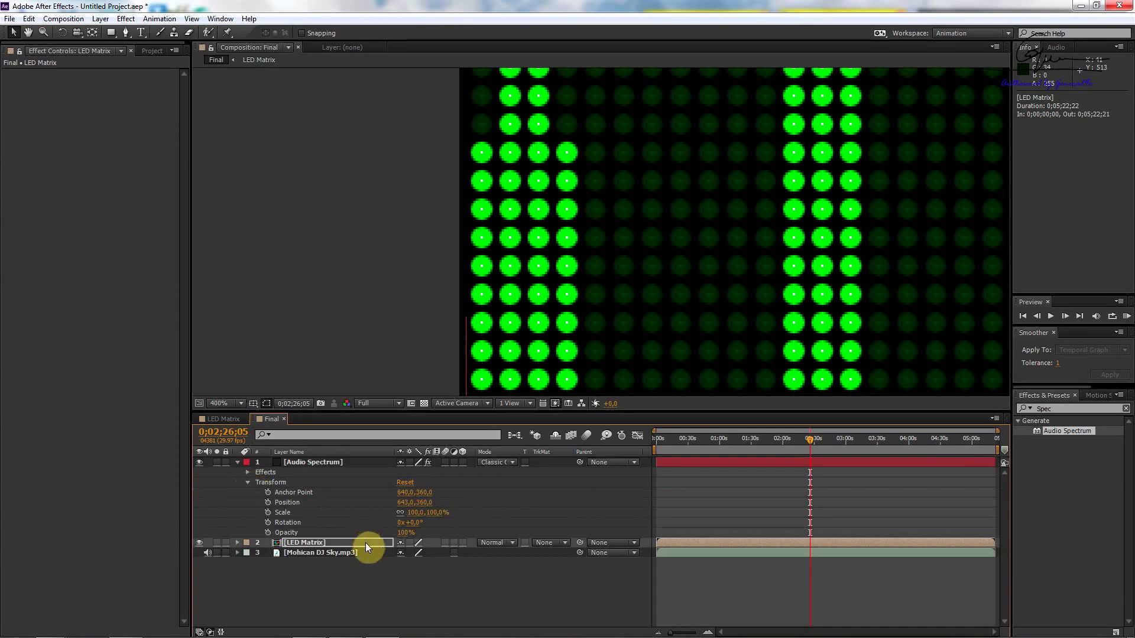
left_click(405, 532)
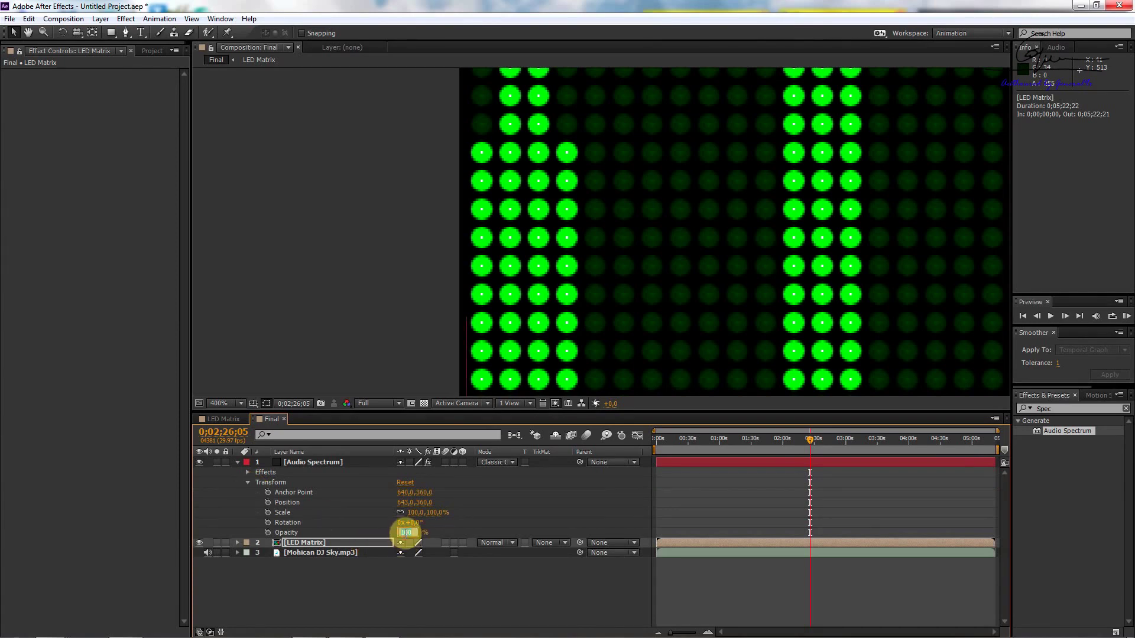
type("85")
key("Return")
scroll(581, 259, "up", 2)
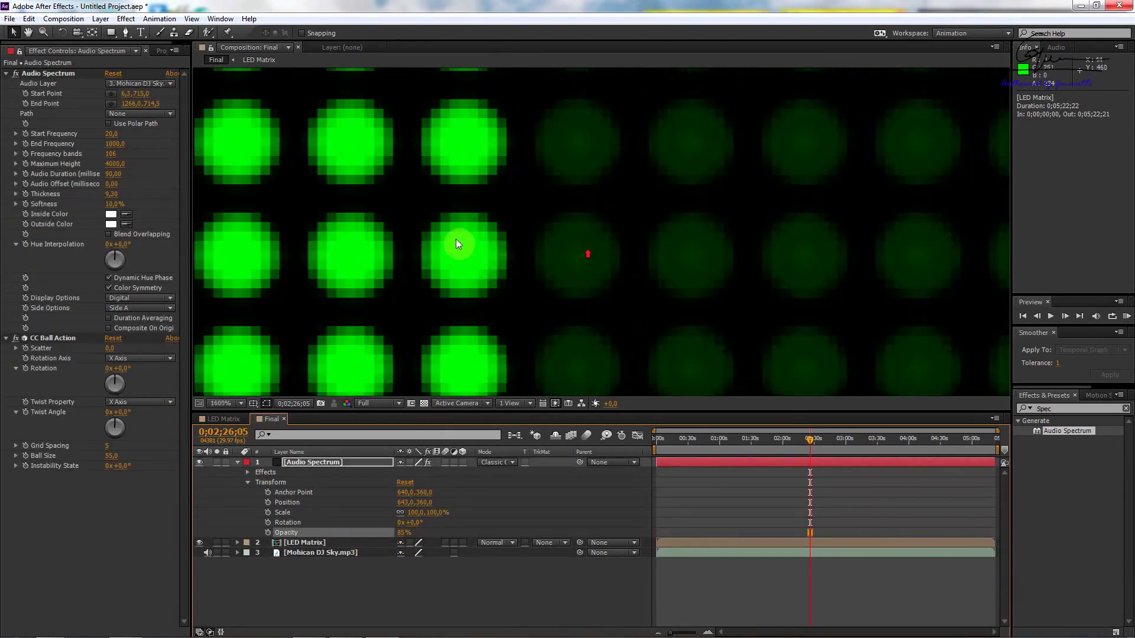
scroll(591, 237, "down", 3)
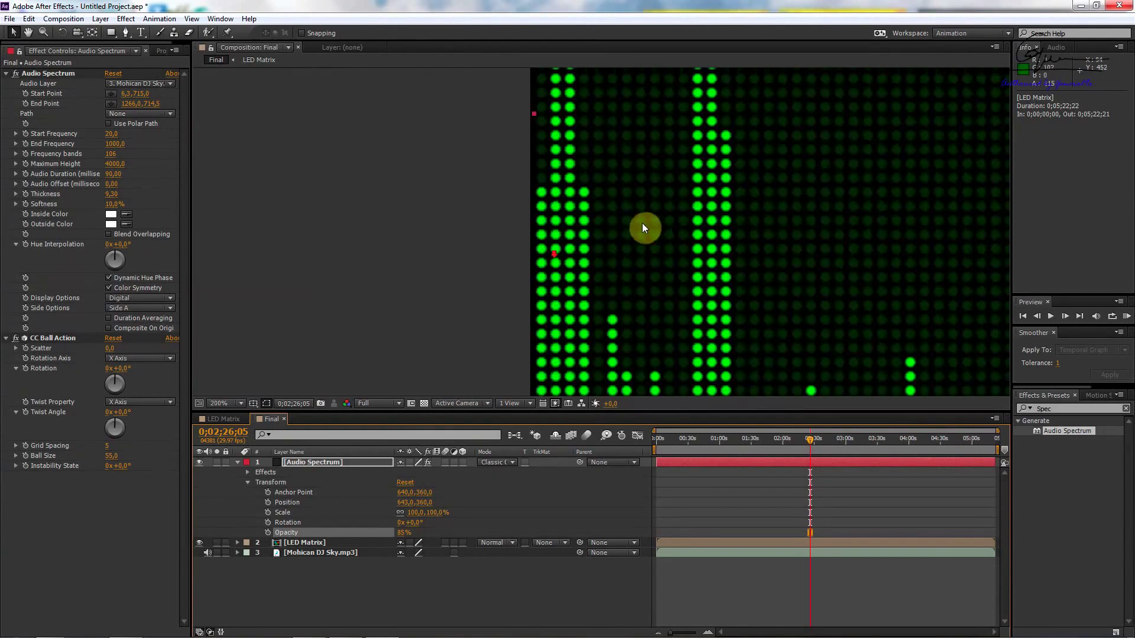
scroll(645, 221, "down", 1)
scroll(704, 201, "up", 1)
scroll(705, 204, "down", 2)
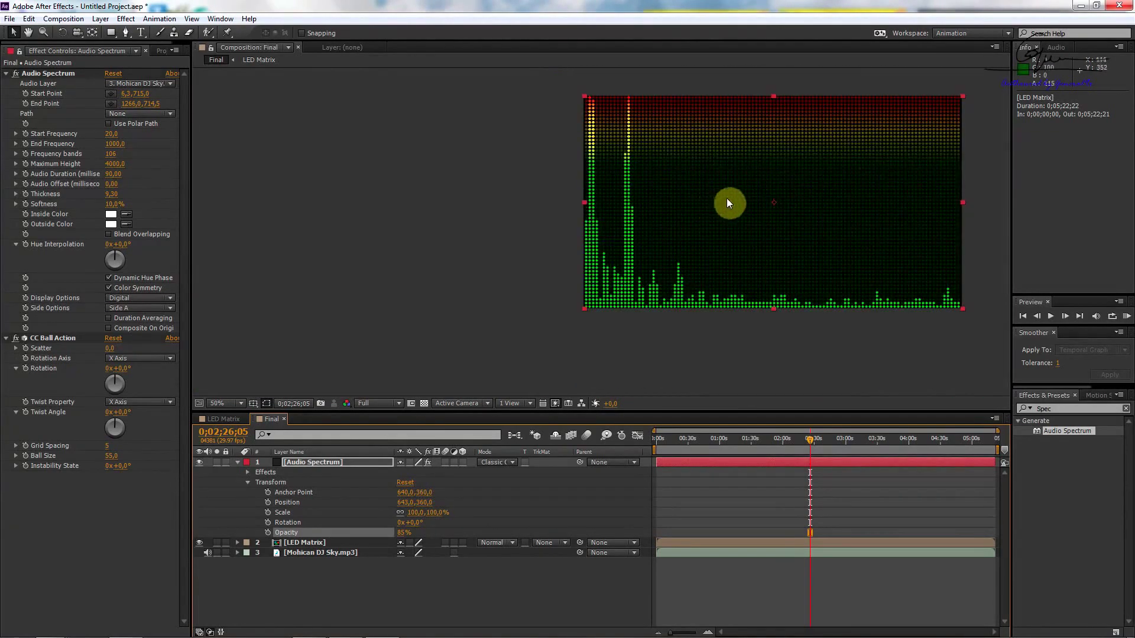
scroll(727, 203, "down", 1)
scroll(487, 268, "up", 2)
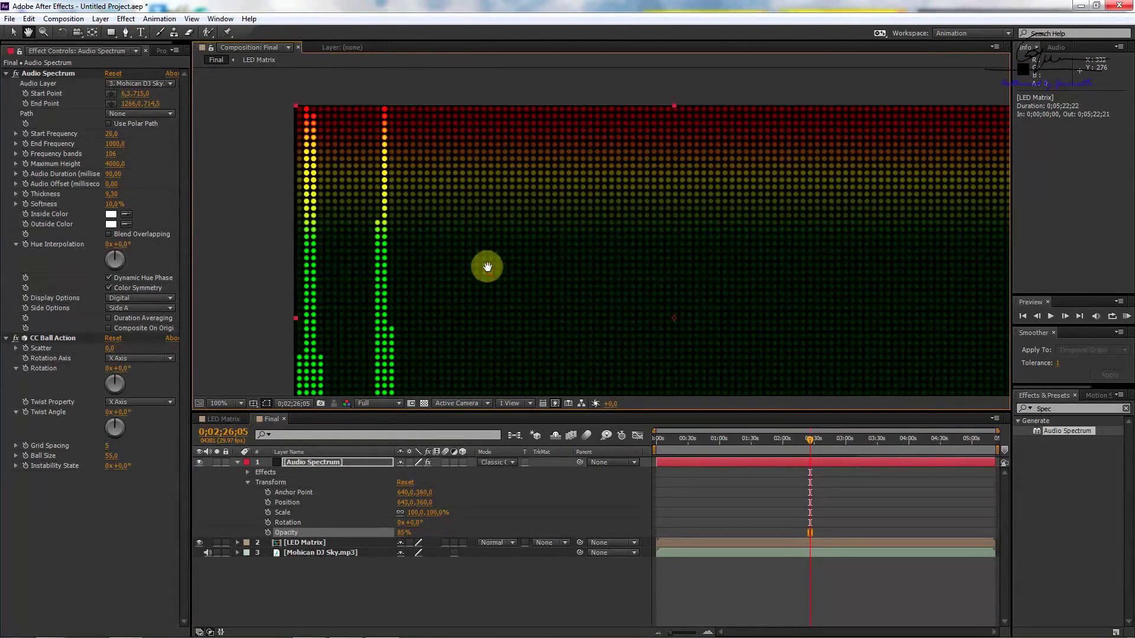
scroll(410, 278, "up", 4)
scroll(818, 112, "down", 1)
scroll(625, 211, "up", 1)
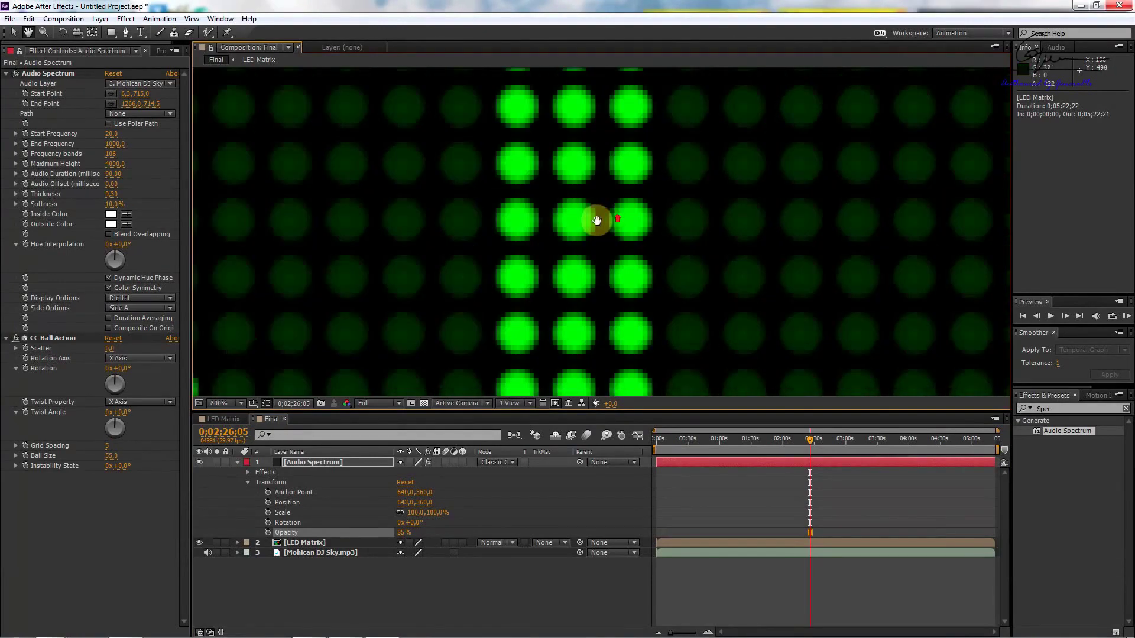
scroll(575, 223, "up", 1)
Select the Audio Spectrum layer and highlight the old Effects & Presets search term.
left_click_drag(558, 233, 622, 203)
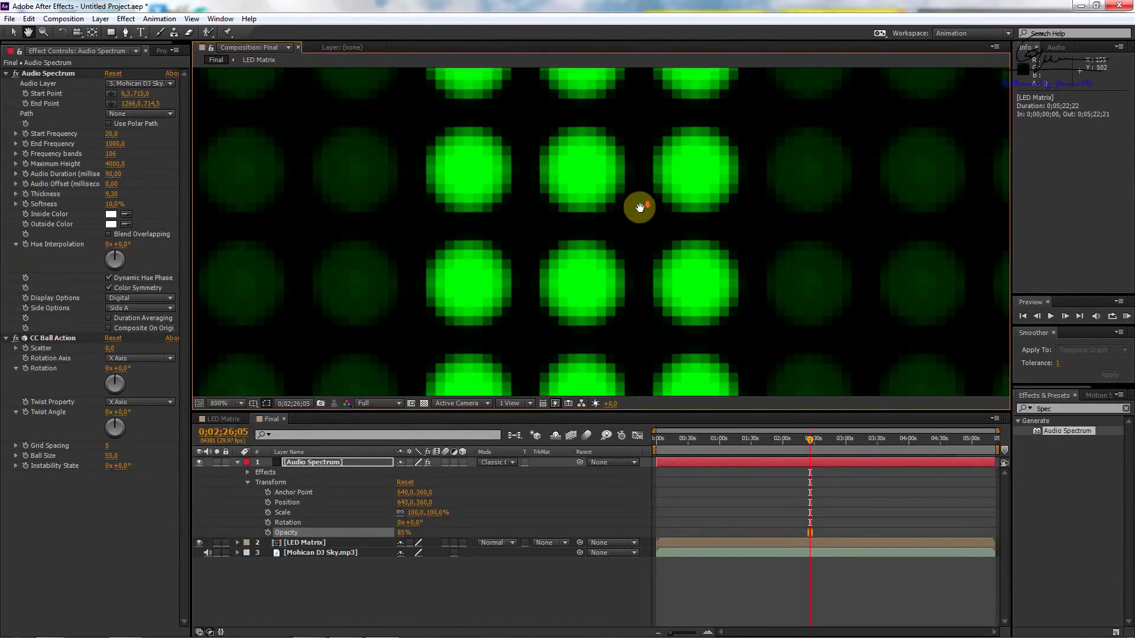
scroll(640, 207, "down", 1)
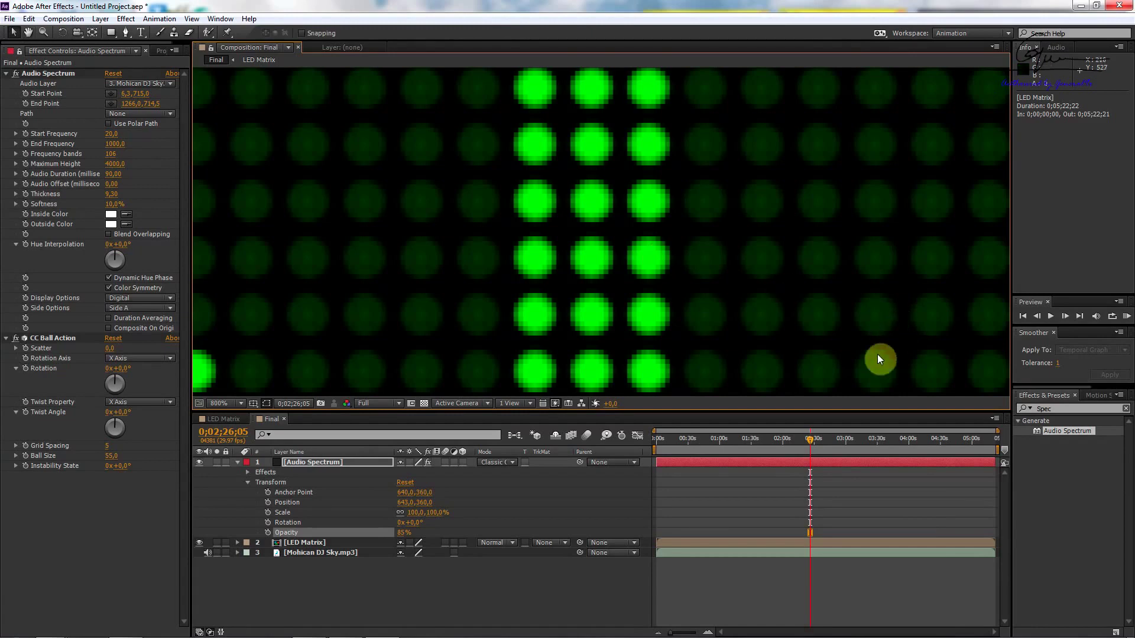
left_click(756, 462)
scroll(688, 247, "down", 4)
scroll(686, 246, "down", 3)
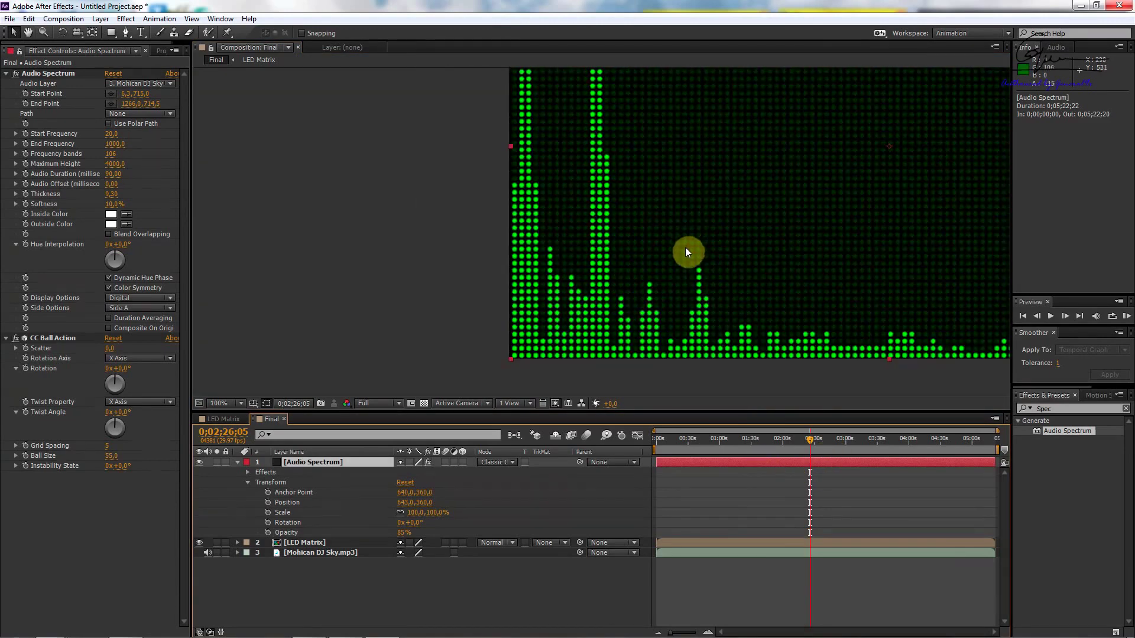
left_click_drag(765, 444, 818, 442)
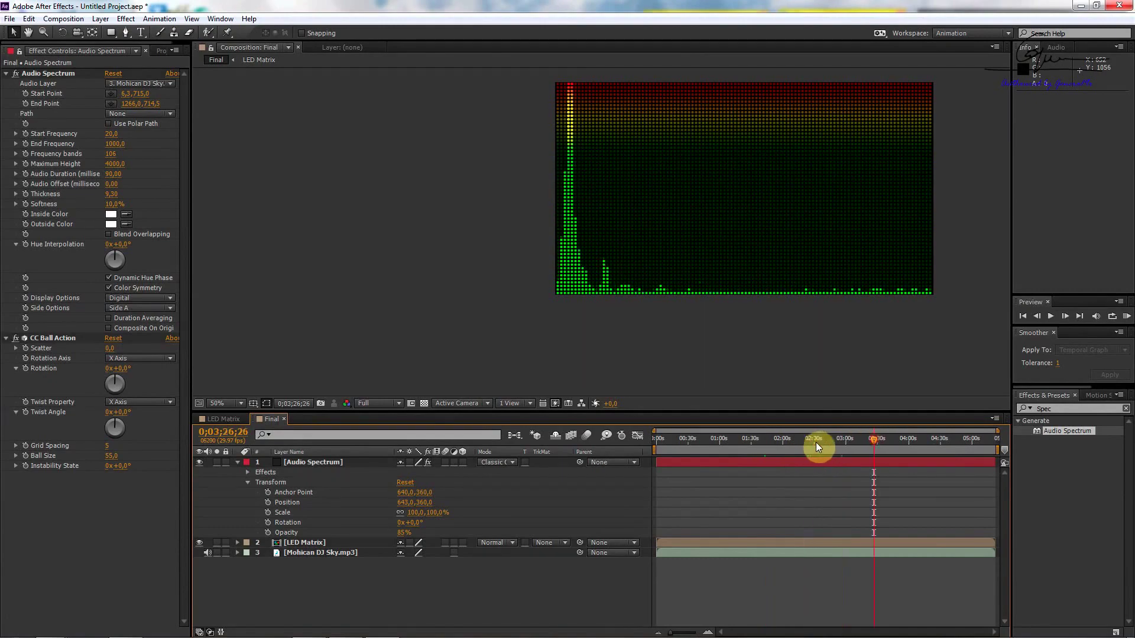
scroll(604, 233, "up", 6)
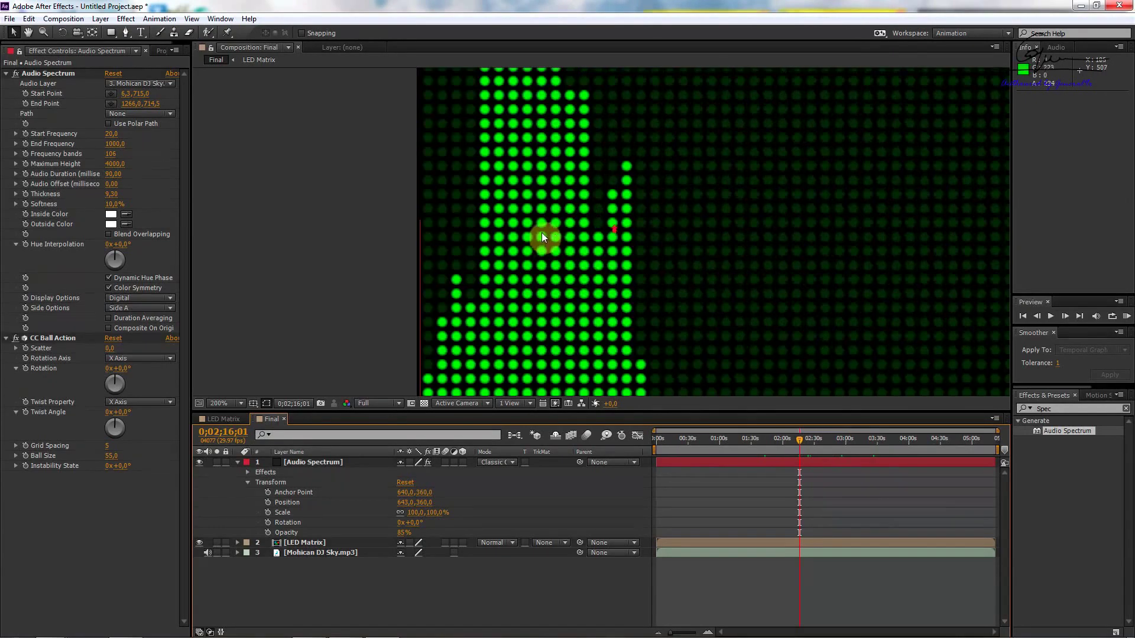
scroll(541, 232, "up", 2)
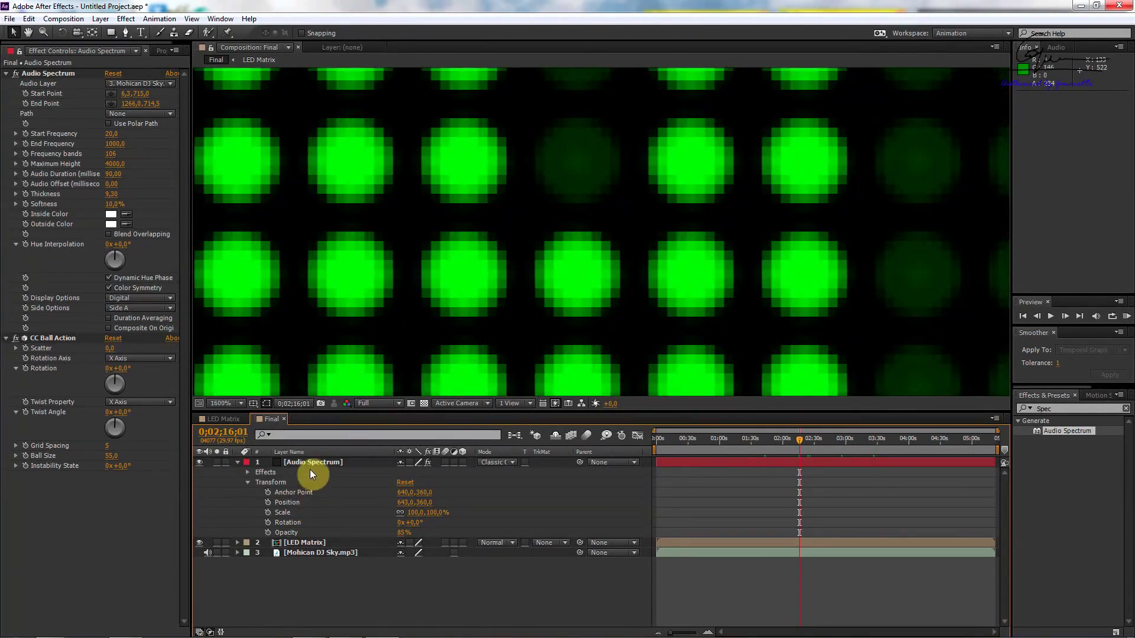
left_click(296, 464)
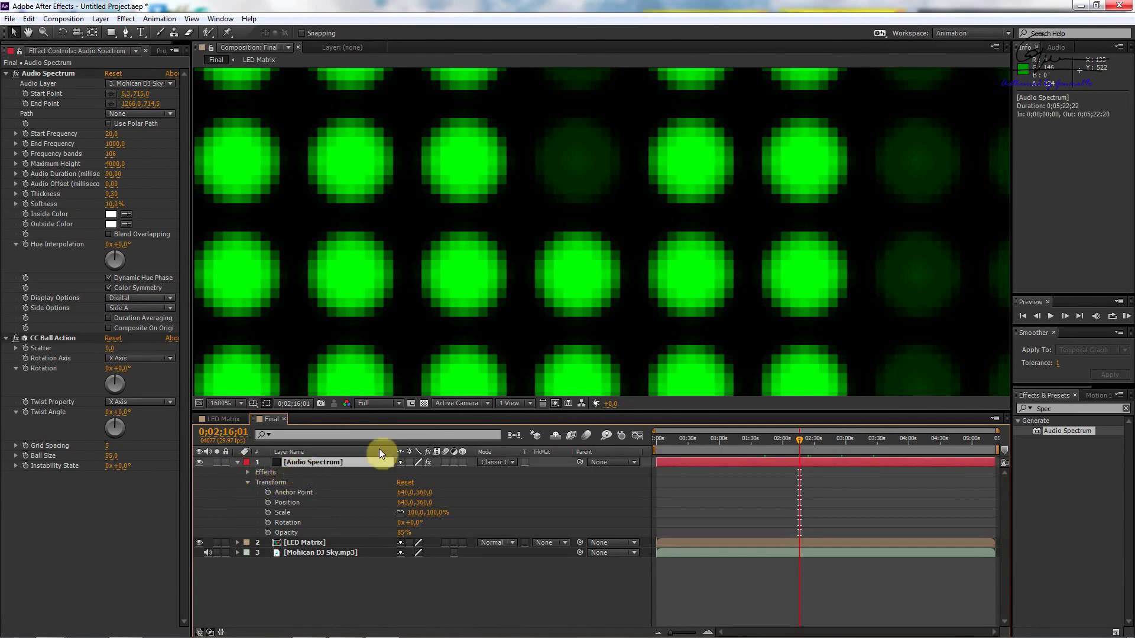
left_click_drag(1057, 408, 1002, 416)
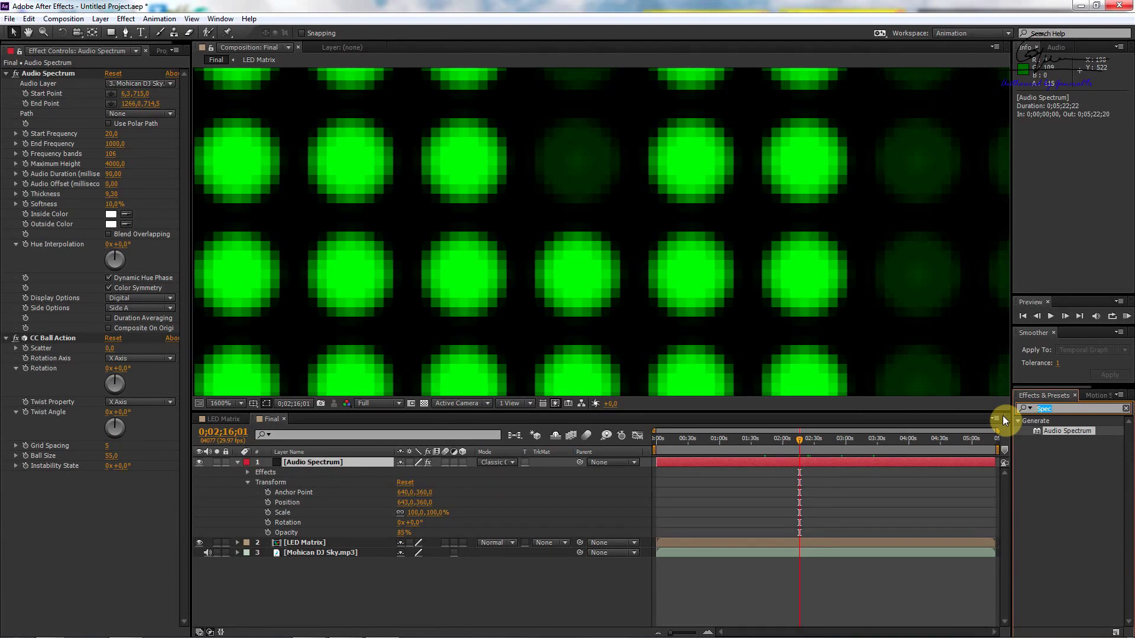
Search 'glow' and apply Stylize > Glow to Audio Spectrum, collapsing the Audio Spectrum effect.
type("glow")
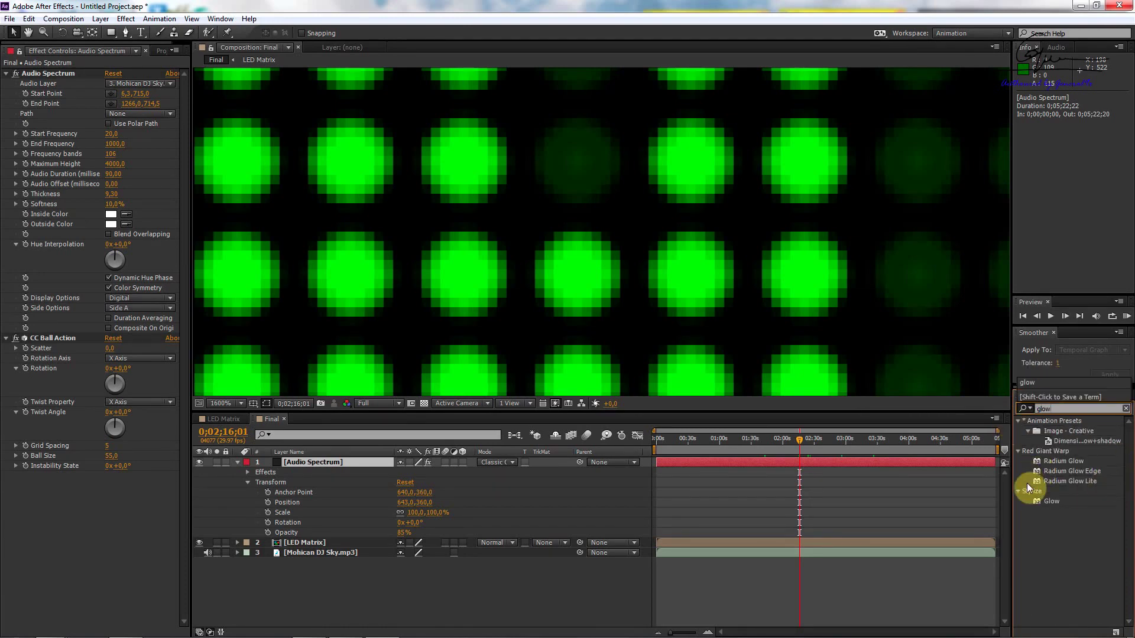
double_click(1049, 502)
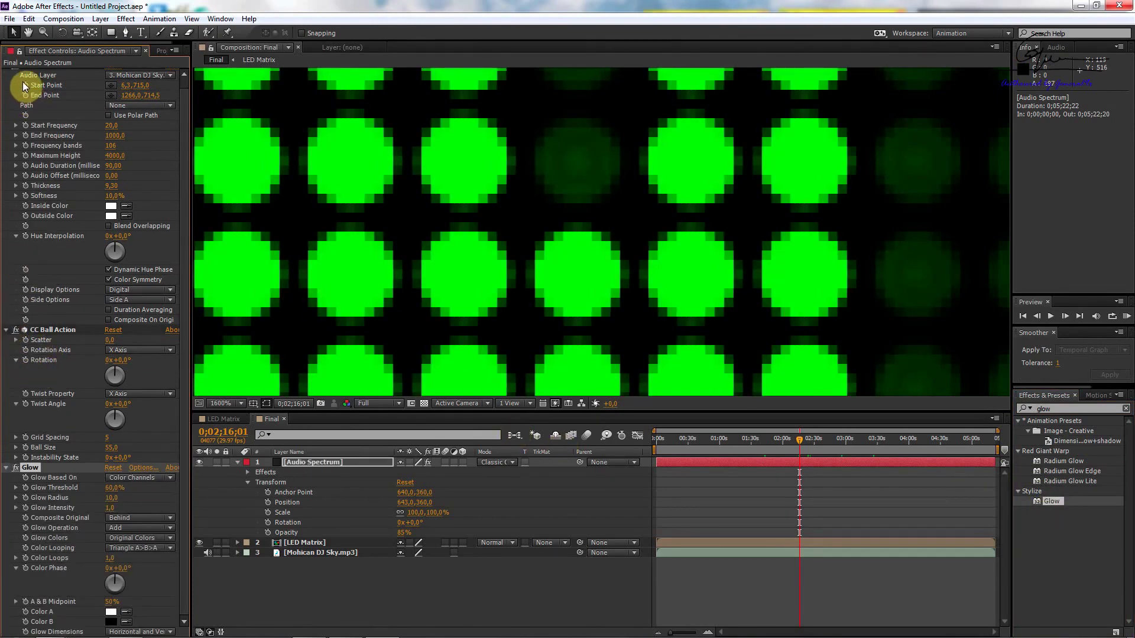
scroll(16, 121, "up", 1)
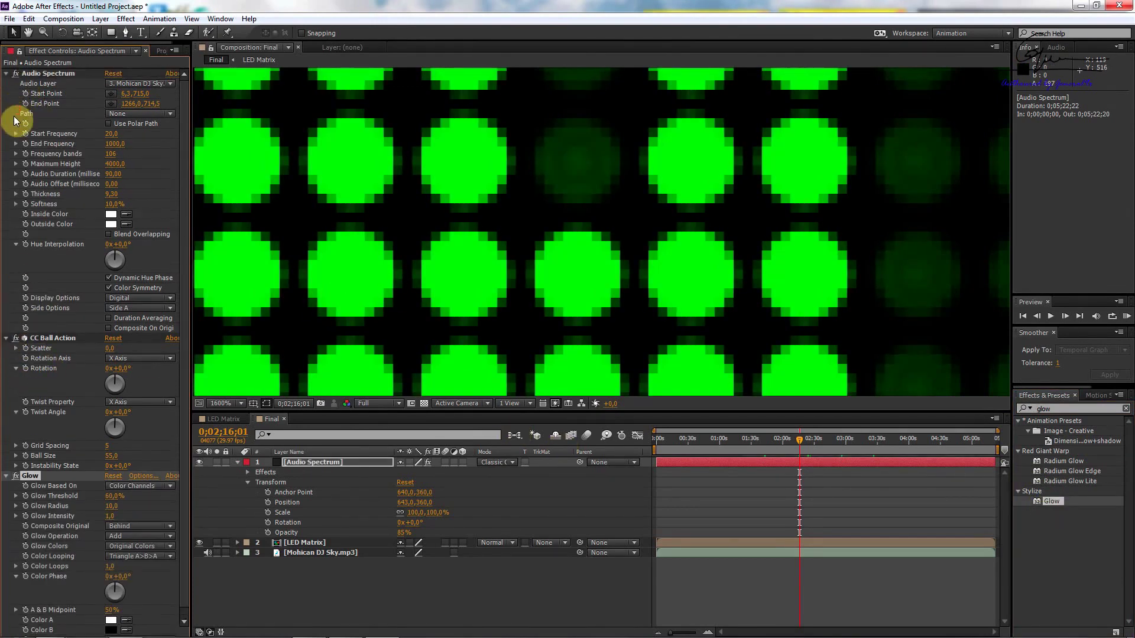
left_click(7, 74)
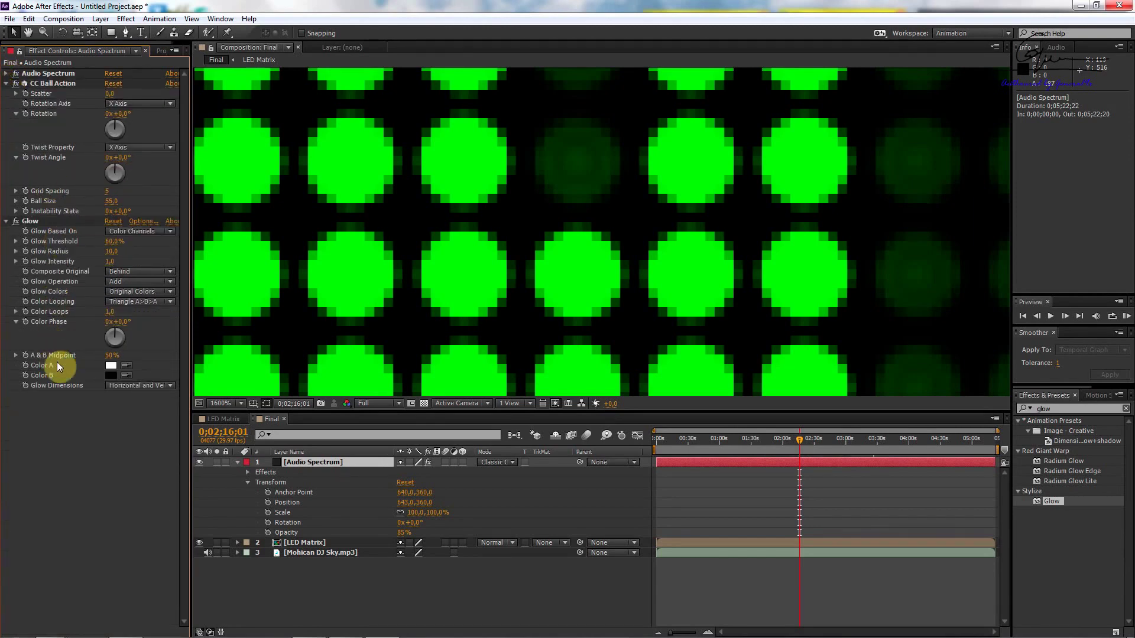
Change Glow's Color A from white to mid green #039903.
left_click(112, 366)
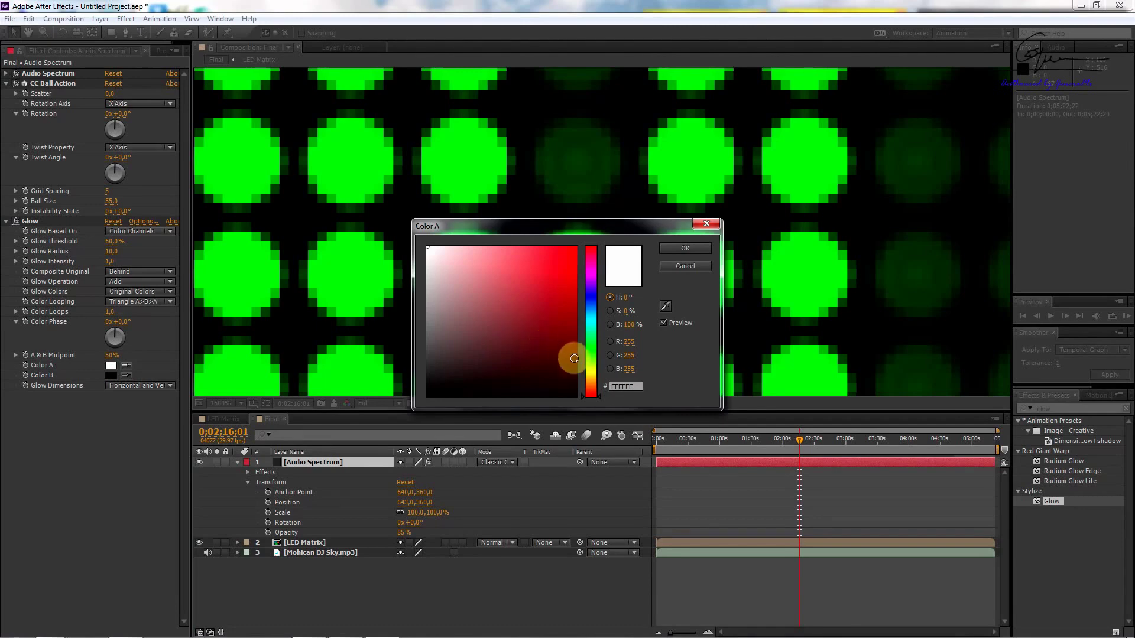
left_click_drag(589, 354, 588, 345)
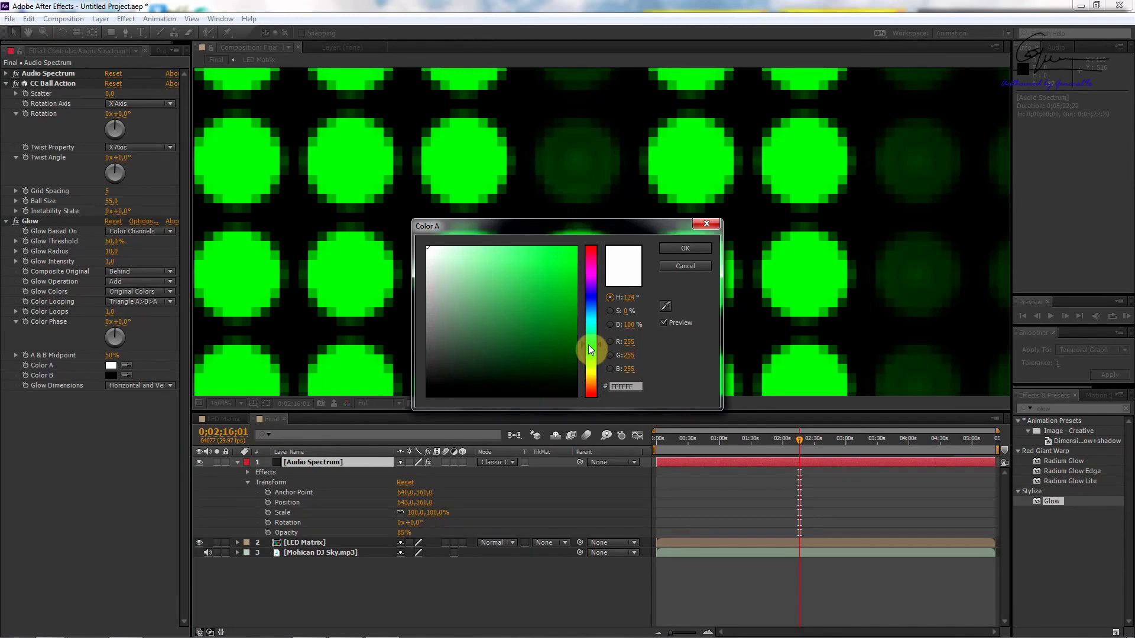
left_click_drag(541, 264, 574, 306)
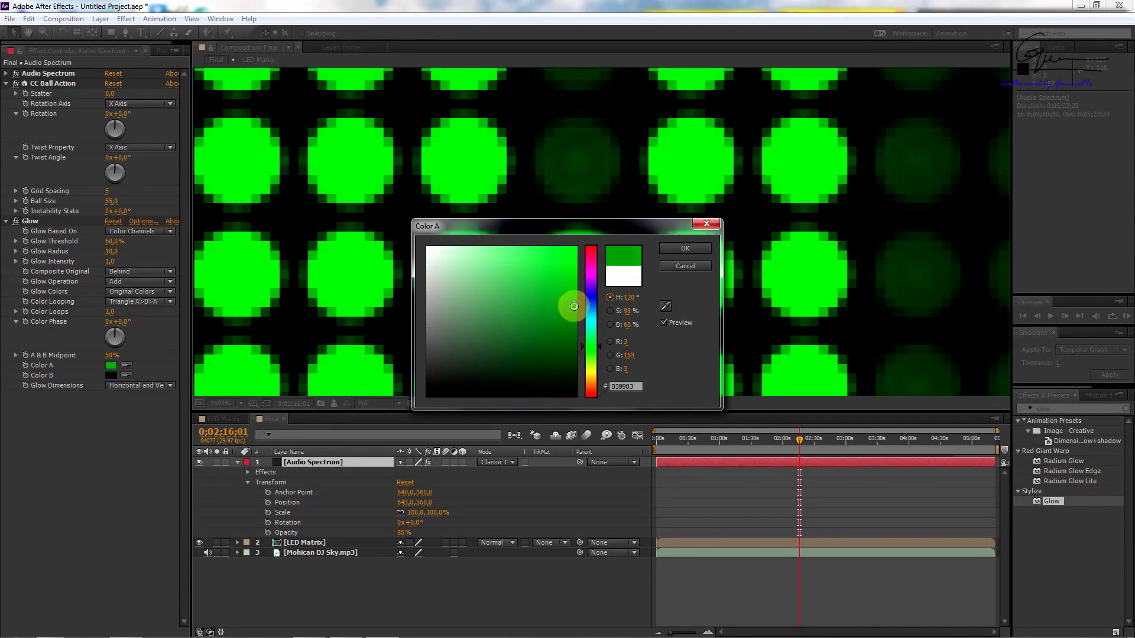
left_click(688, 249)
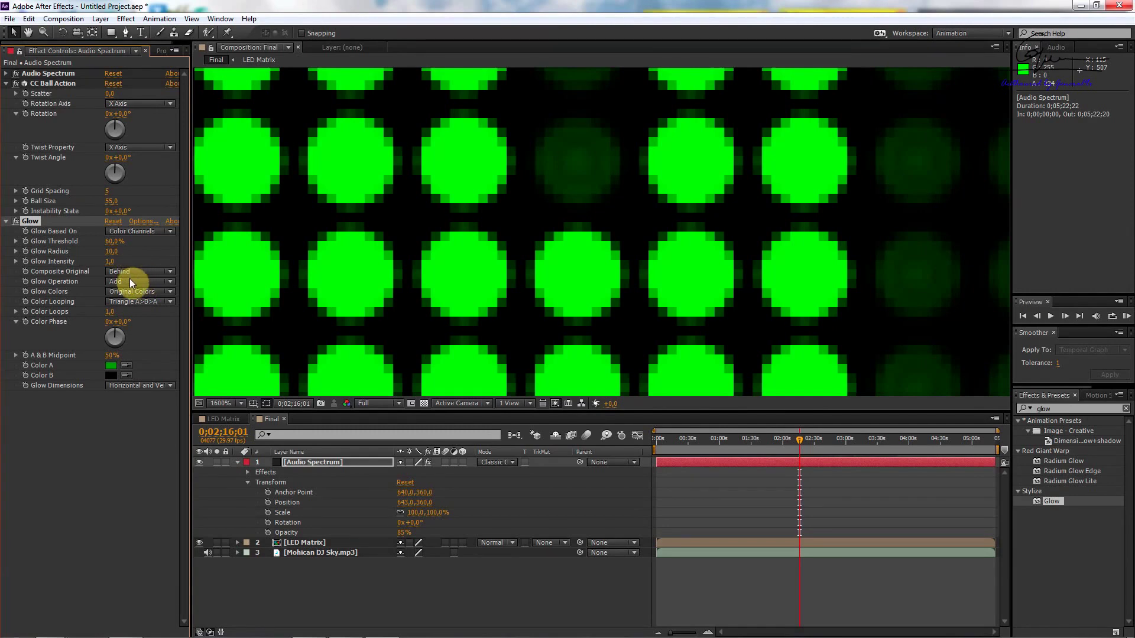
Set Glow Operation to Normal, Glow Intensity to 1 and lower Glow Radius to about 8.6.
left_click(130, 282)
left_click(135, 304)
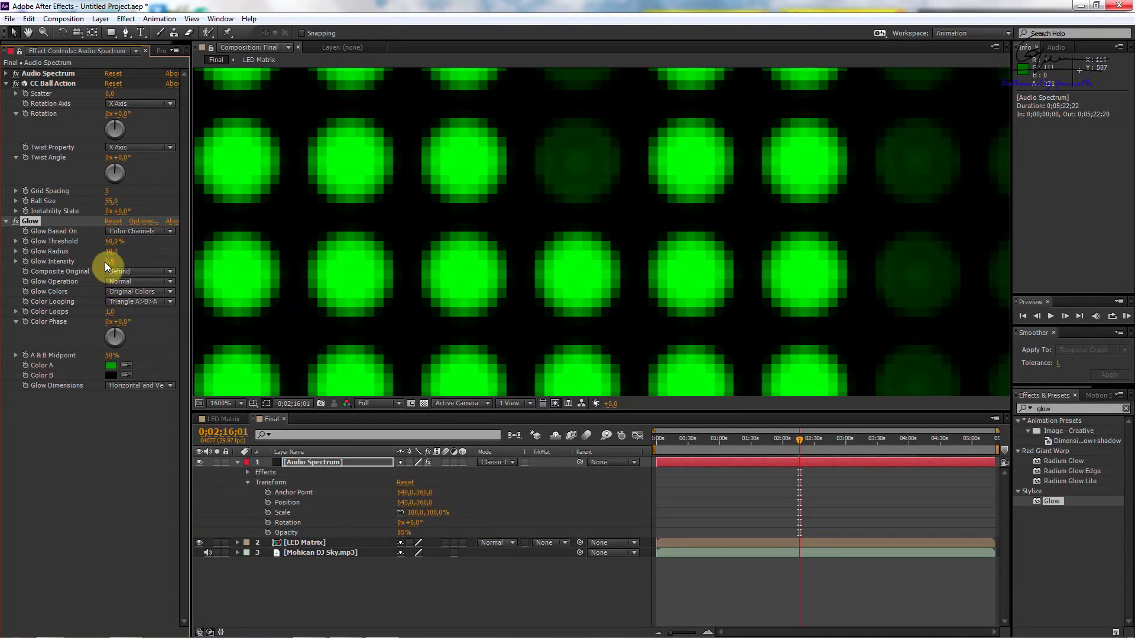
left_click_drag(114, 261, 104, 261)
left_click(113, 262)
type("1")
key("Return")
left_click_drag(112, 257, 106, 254)
Raise the Glow Threshold to about 61.2%.
scroll(540, 193, "down", 2)
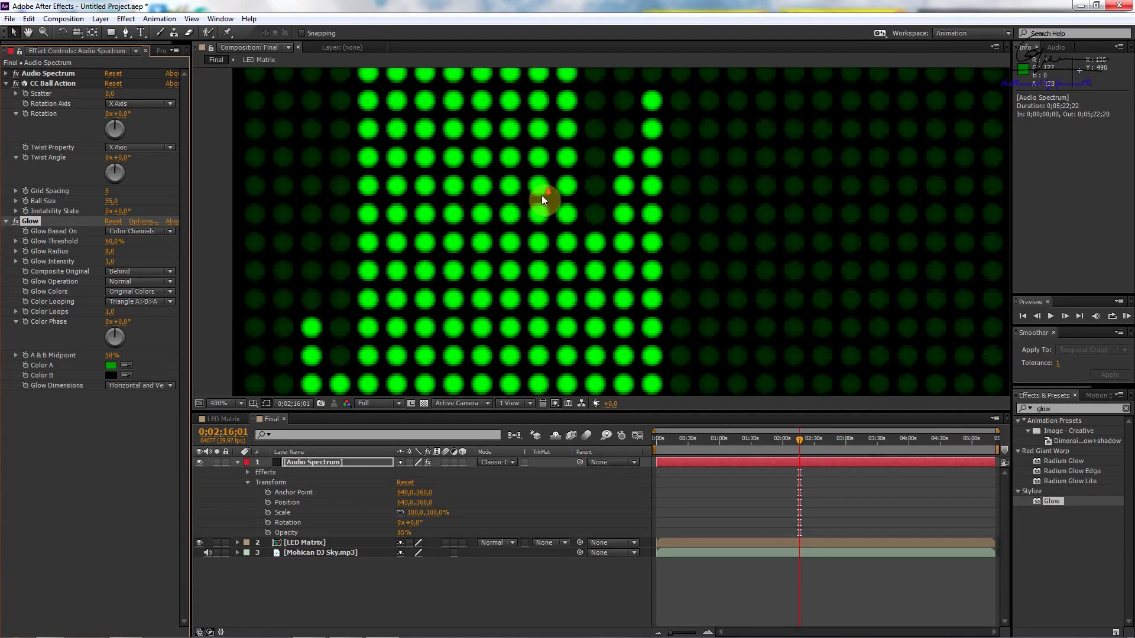
scroll(540, 194, "down", 1)
scroll(584, 224, "down", 2)
key("period")
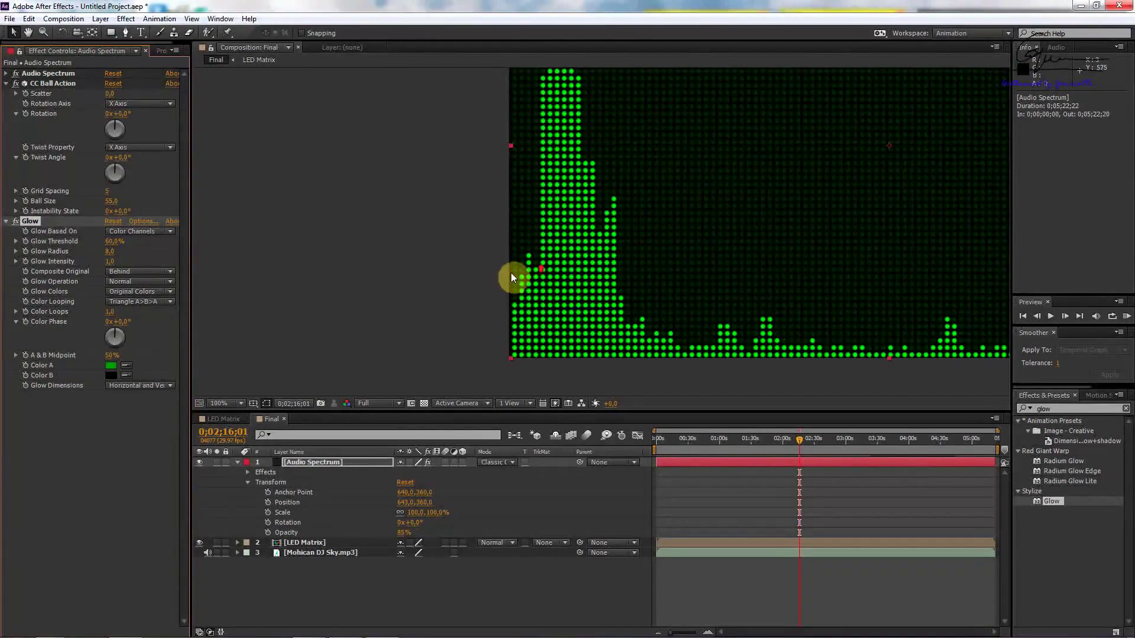
scroll(579, 306, "up", 1)
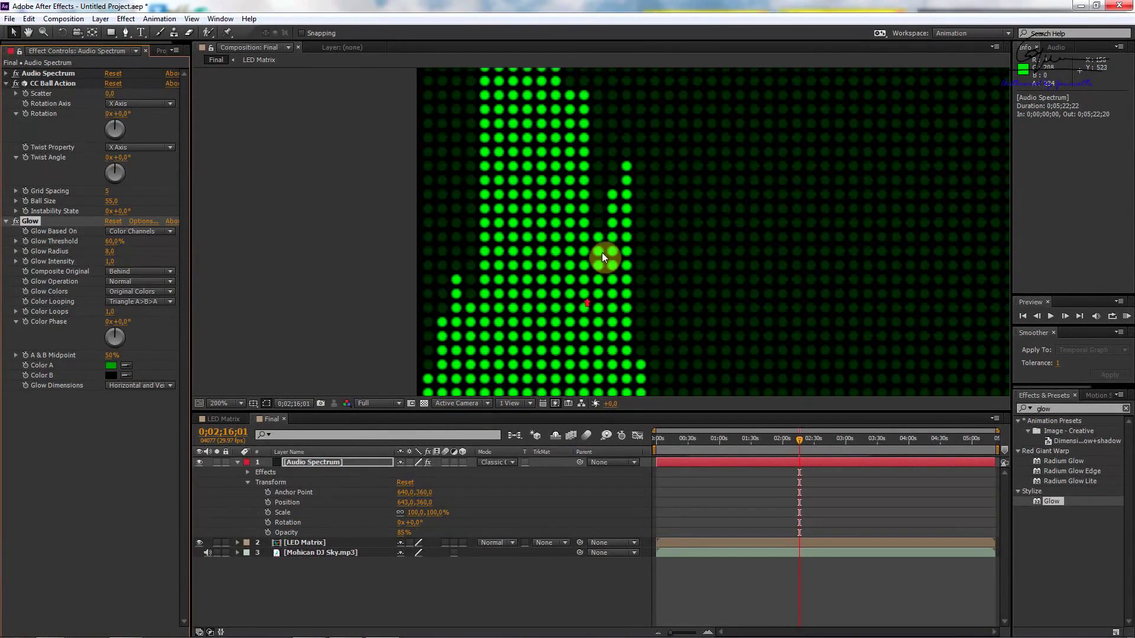
scroll(602, 253, "up", 1)
scroll(620, 224, "up", 2)
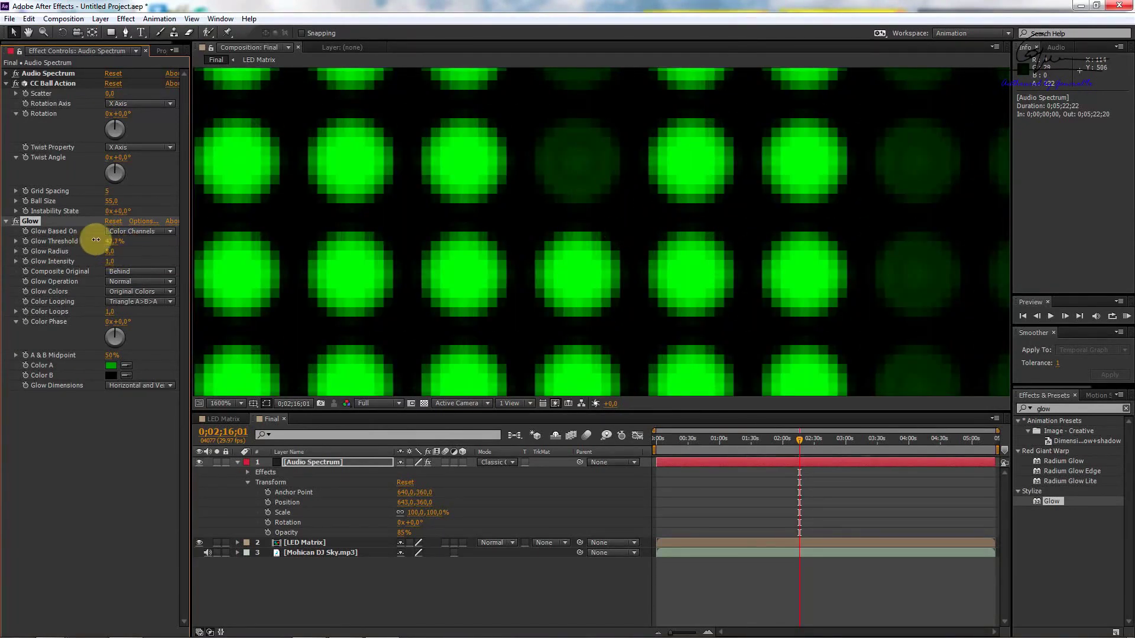
left_click(113, 247)
left_click_drag(113, 247, 115, 242)
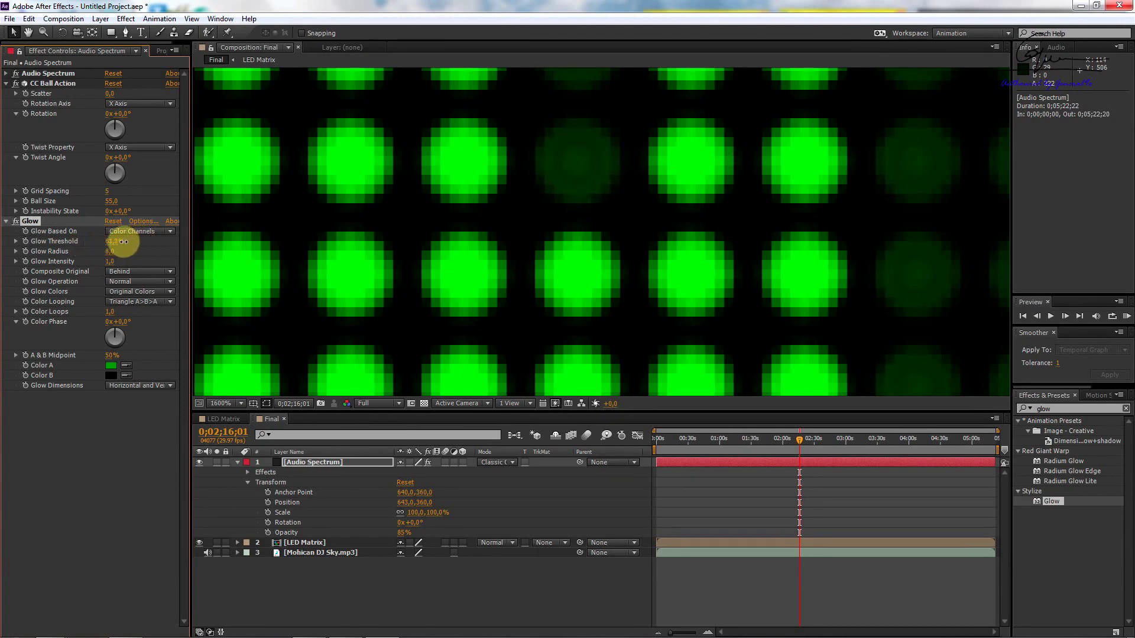
scroll(549, 204, "down", 4)
scroll(550, 203, "down", 3)
scroll(547, 204, "down", 2)
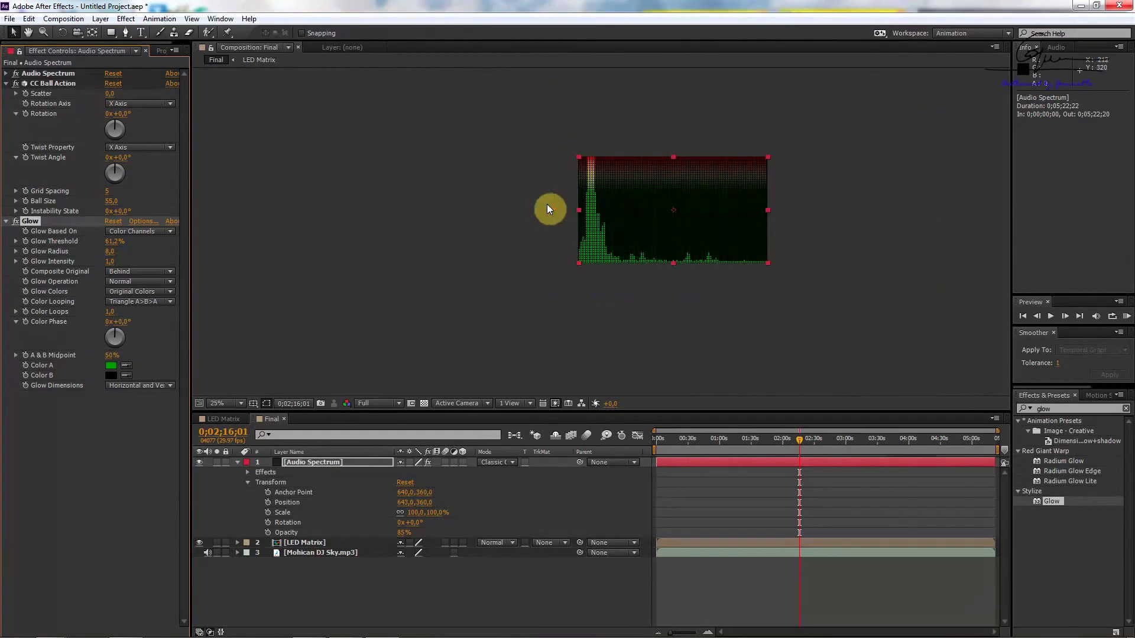
scroll(564, 205, "up", 2)
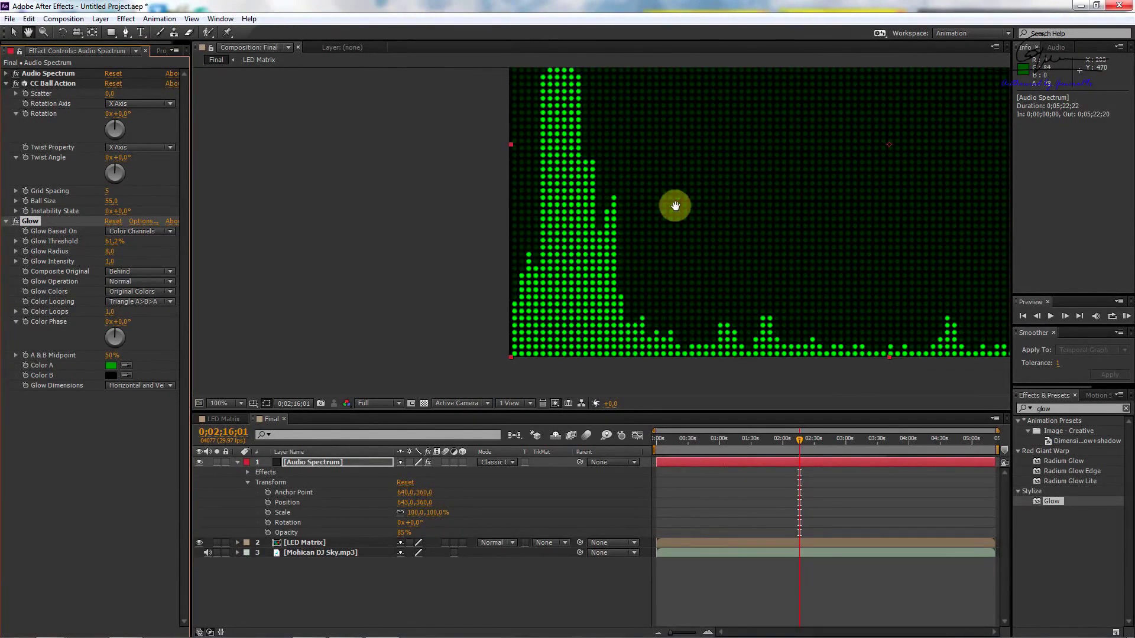
Zoom and pan the viewer to inspect the green-glowing LED dots up close.
key("h")
left_click_drag(730, 236, 591, 256)
scroll(578, 245, "up", 1)
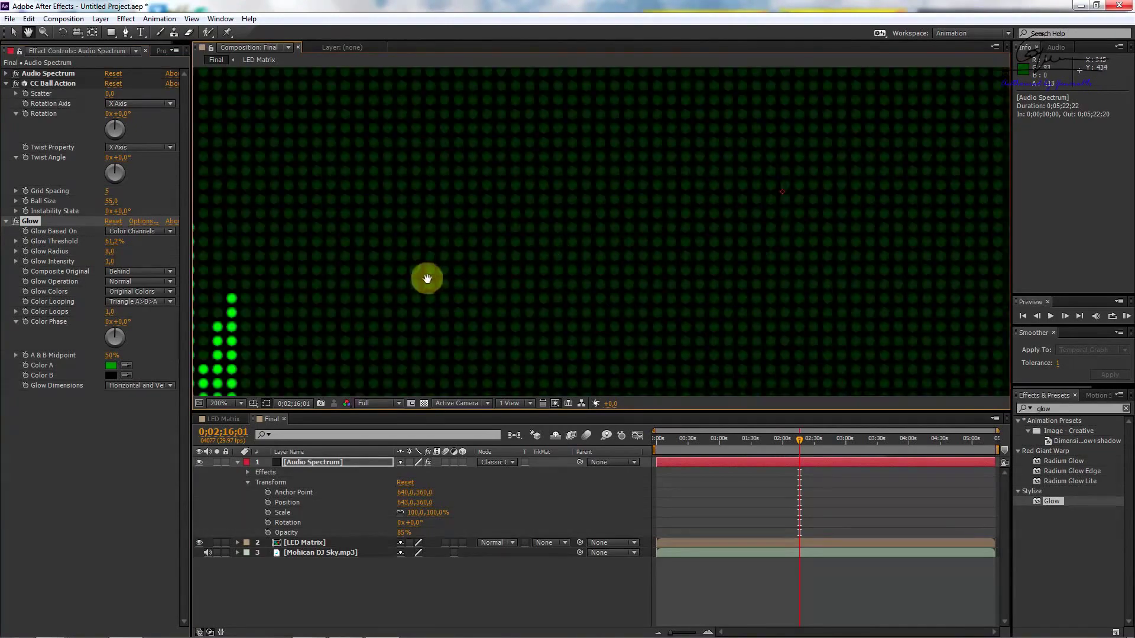
scroll(702, 236, "up", 1)
scroll(707, 231, "up", 2)
scroll(721, 228, "up", 2)
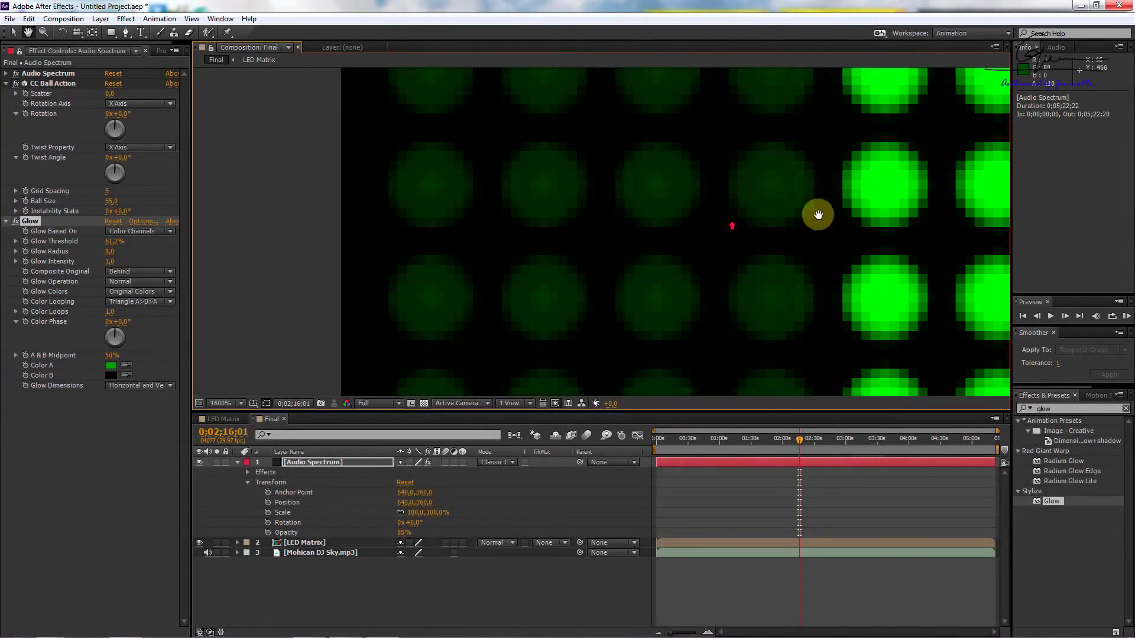
scroll(648, 208, "down", 1)
scroll(674, 208, "down", 2)
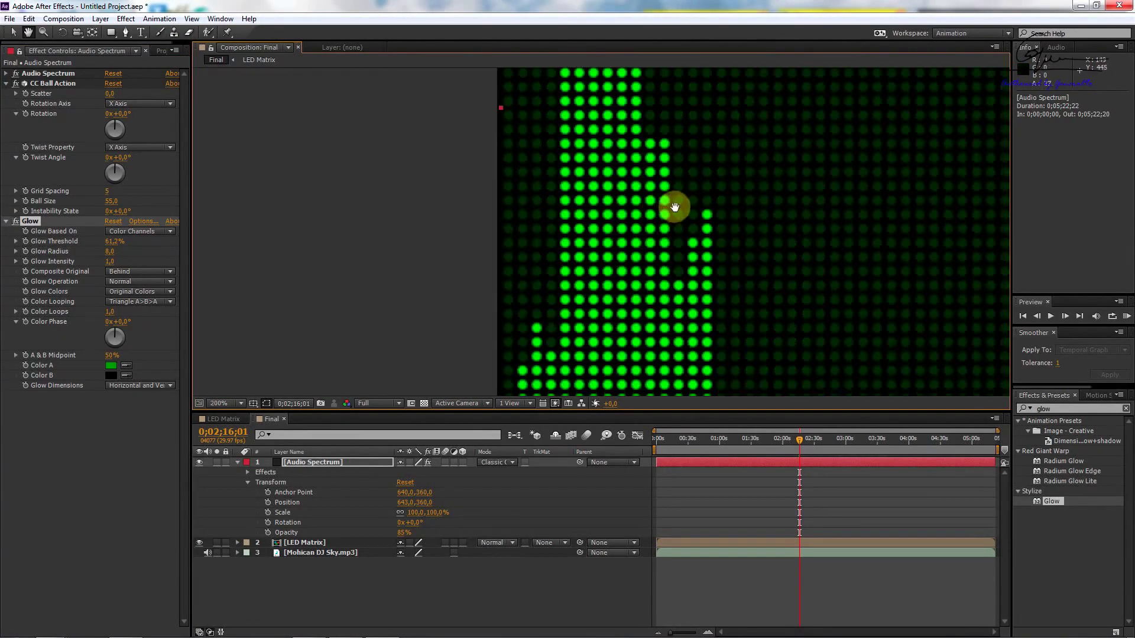
scroll(676, 208, "down", 1)
scroll(706, 209, "down", 1)
left_click_drag(706, 209, 600, 241)
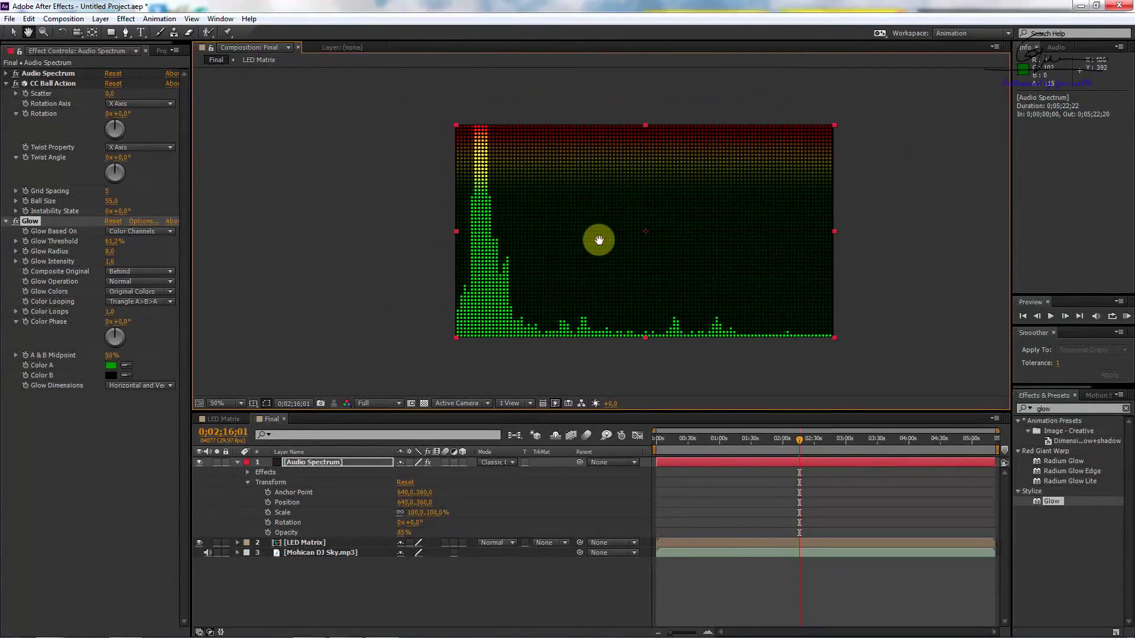
Scrub through the song to 0;02;09;26 and collapse the Audio Spectrum layer's properties.
left_click(765, 480)
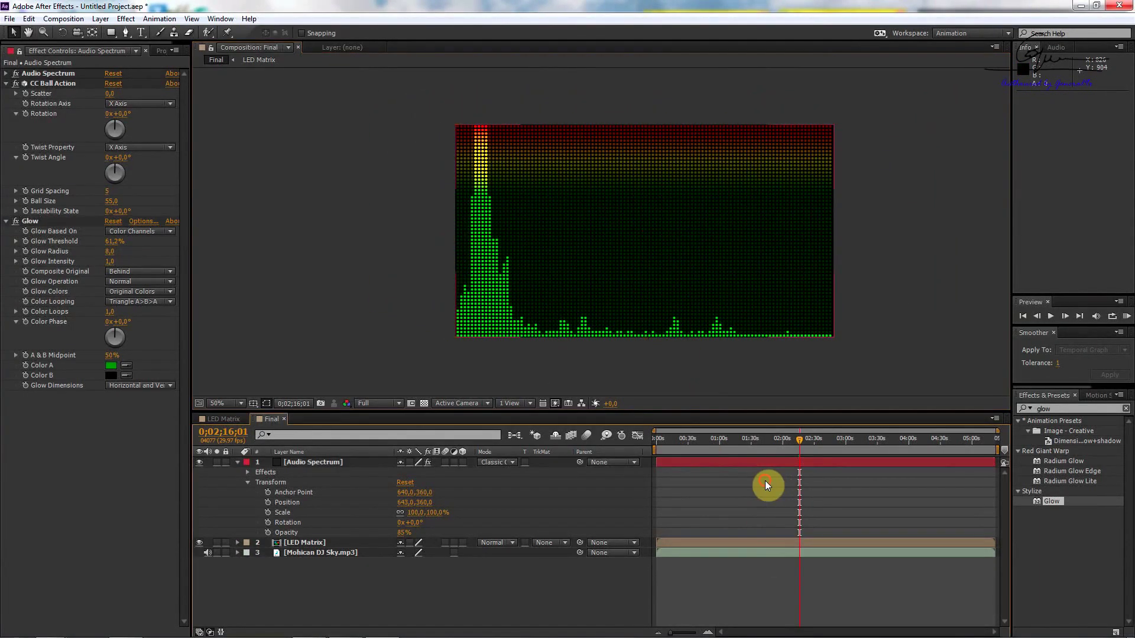
left_click(755, 447)
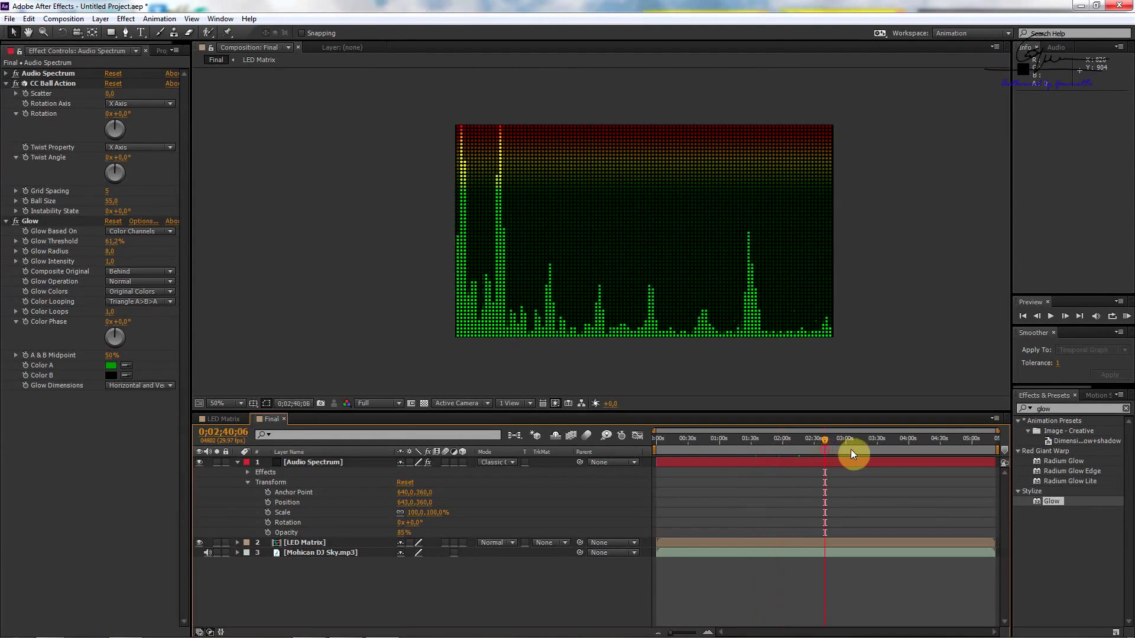
mouse_move(777, 451)
left_mouse_down()
mouse_move(902, 449)
mouse_move(713, 450)
mouse_move(777, 448)
left_mouse_up()
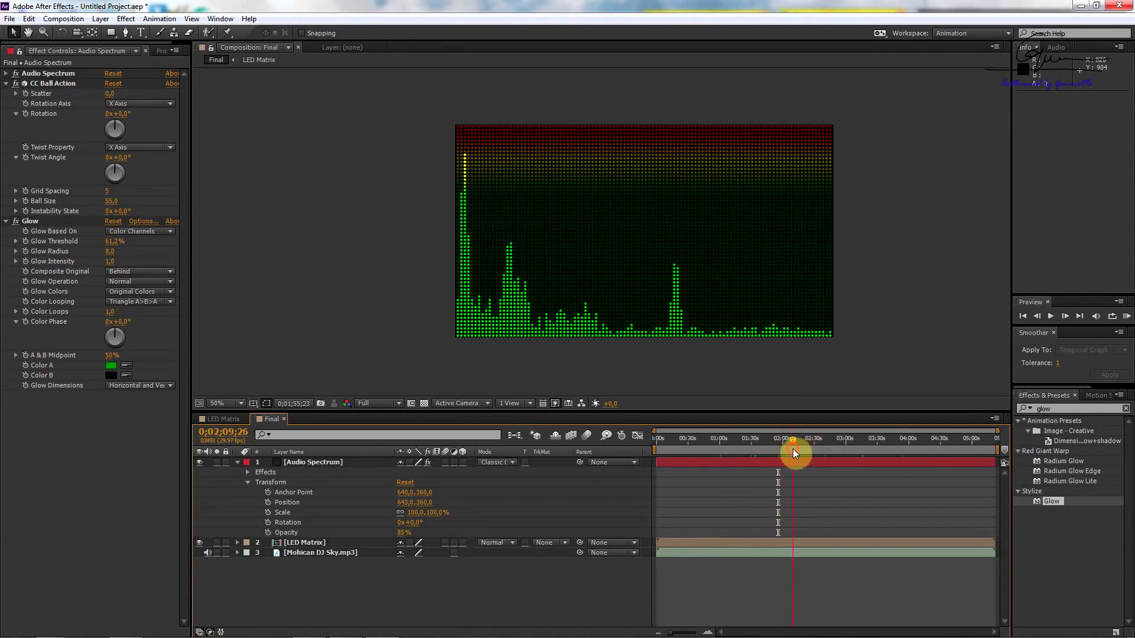
left_click(793, 449)
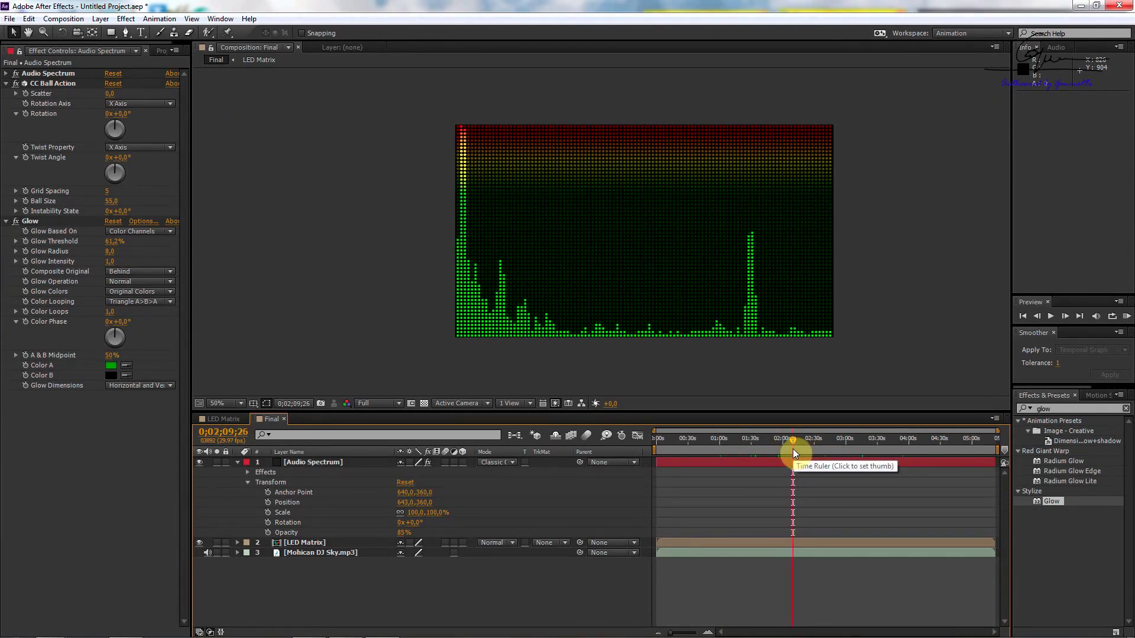
left_click(236, 462)
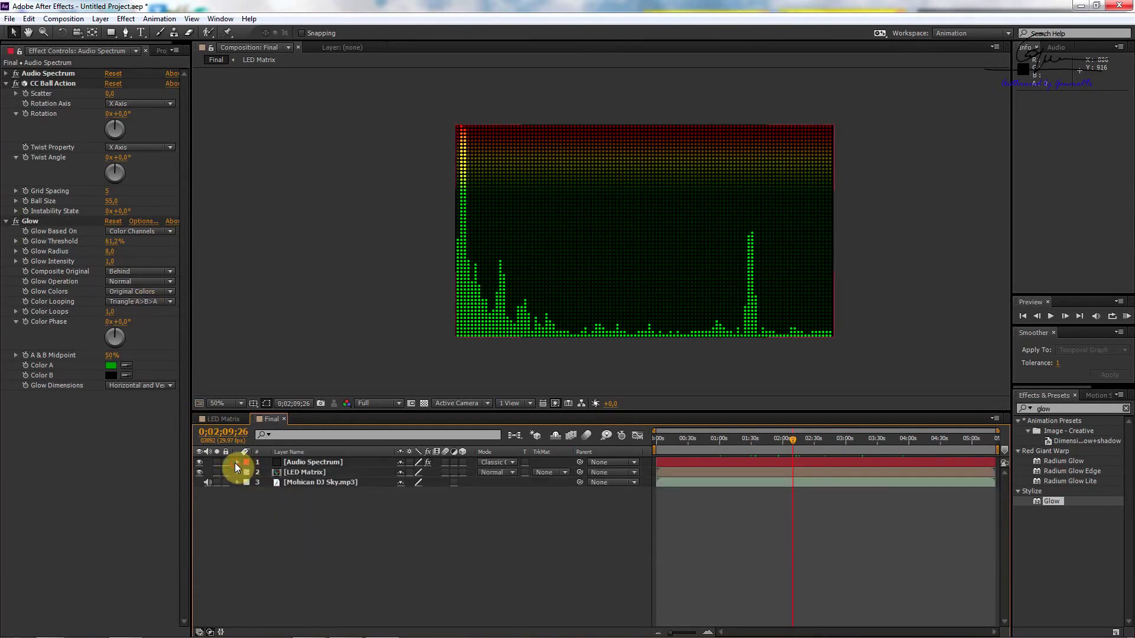